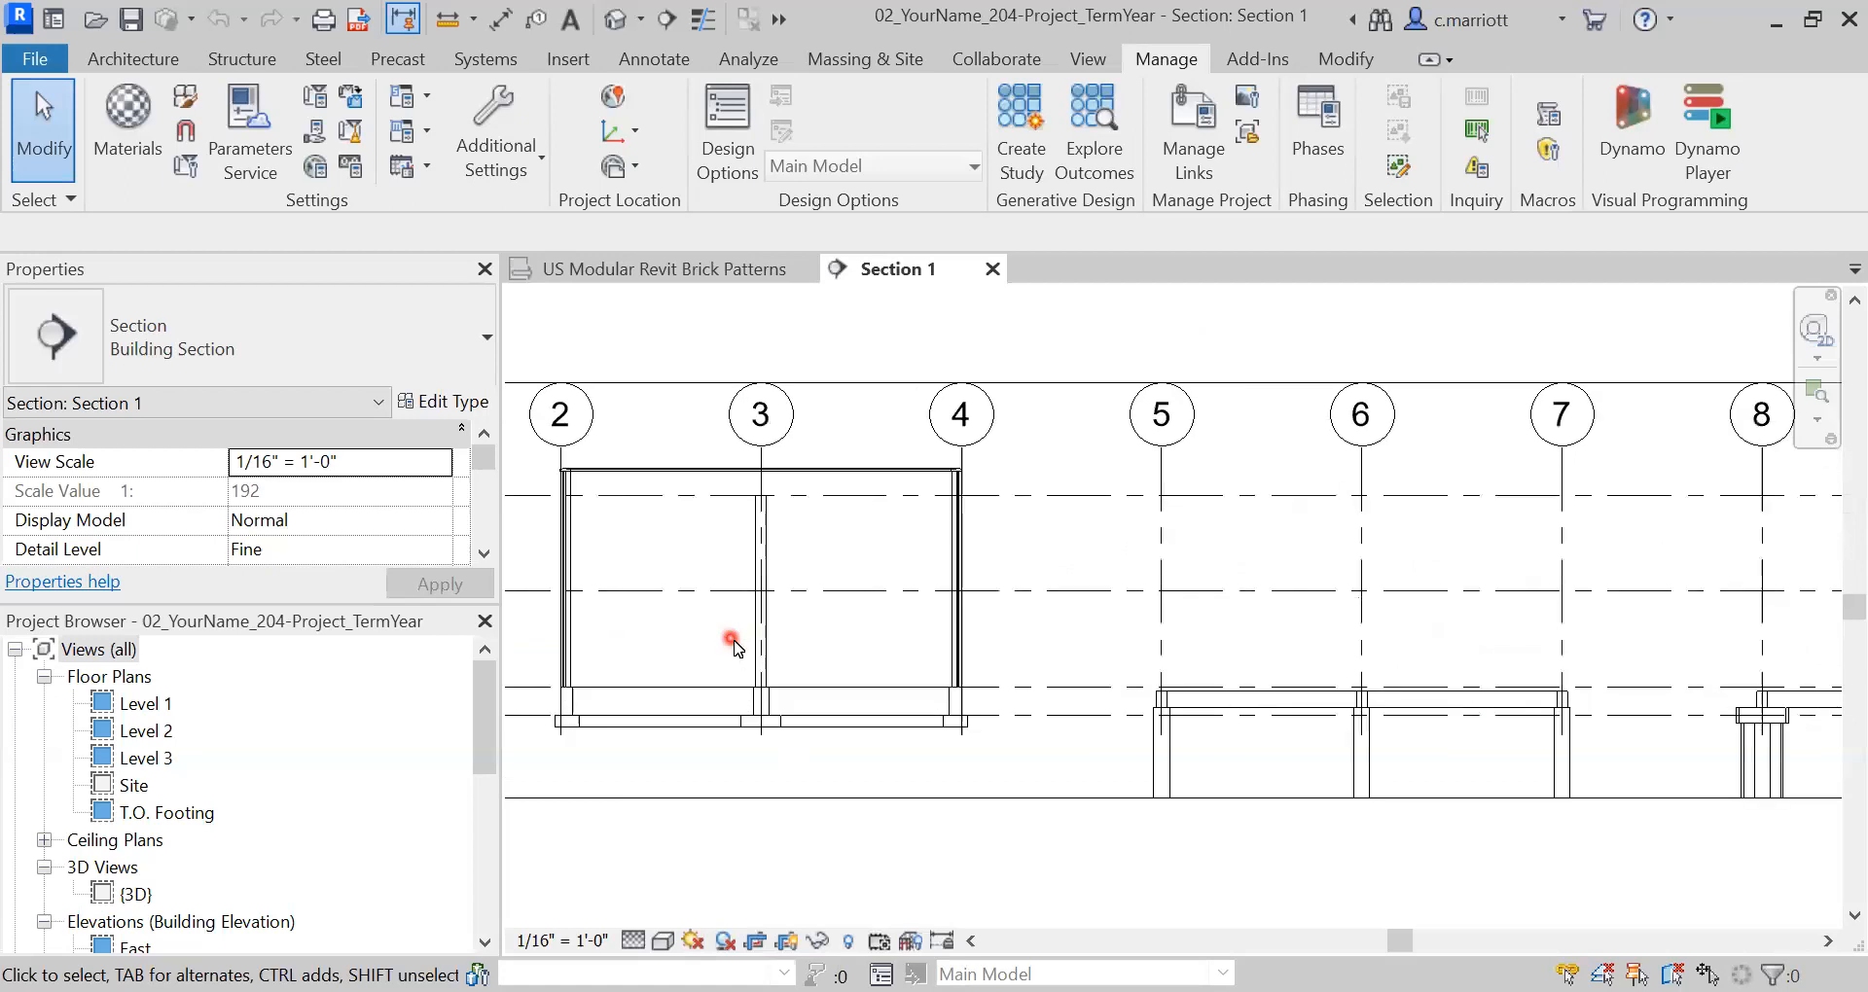
scroll(839, 547, up, 1)
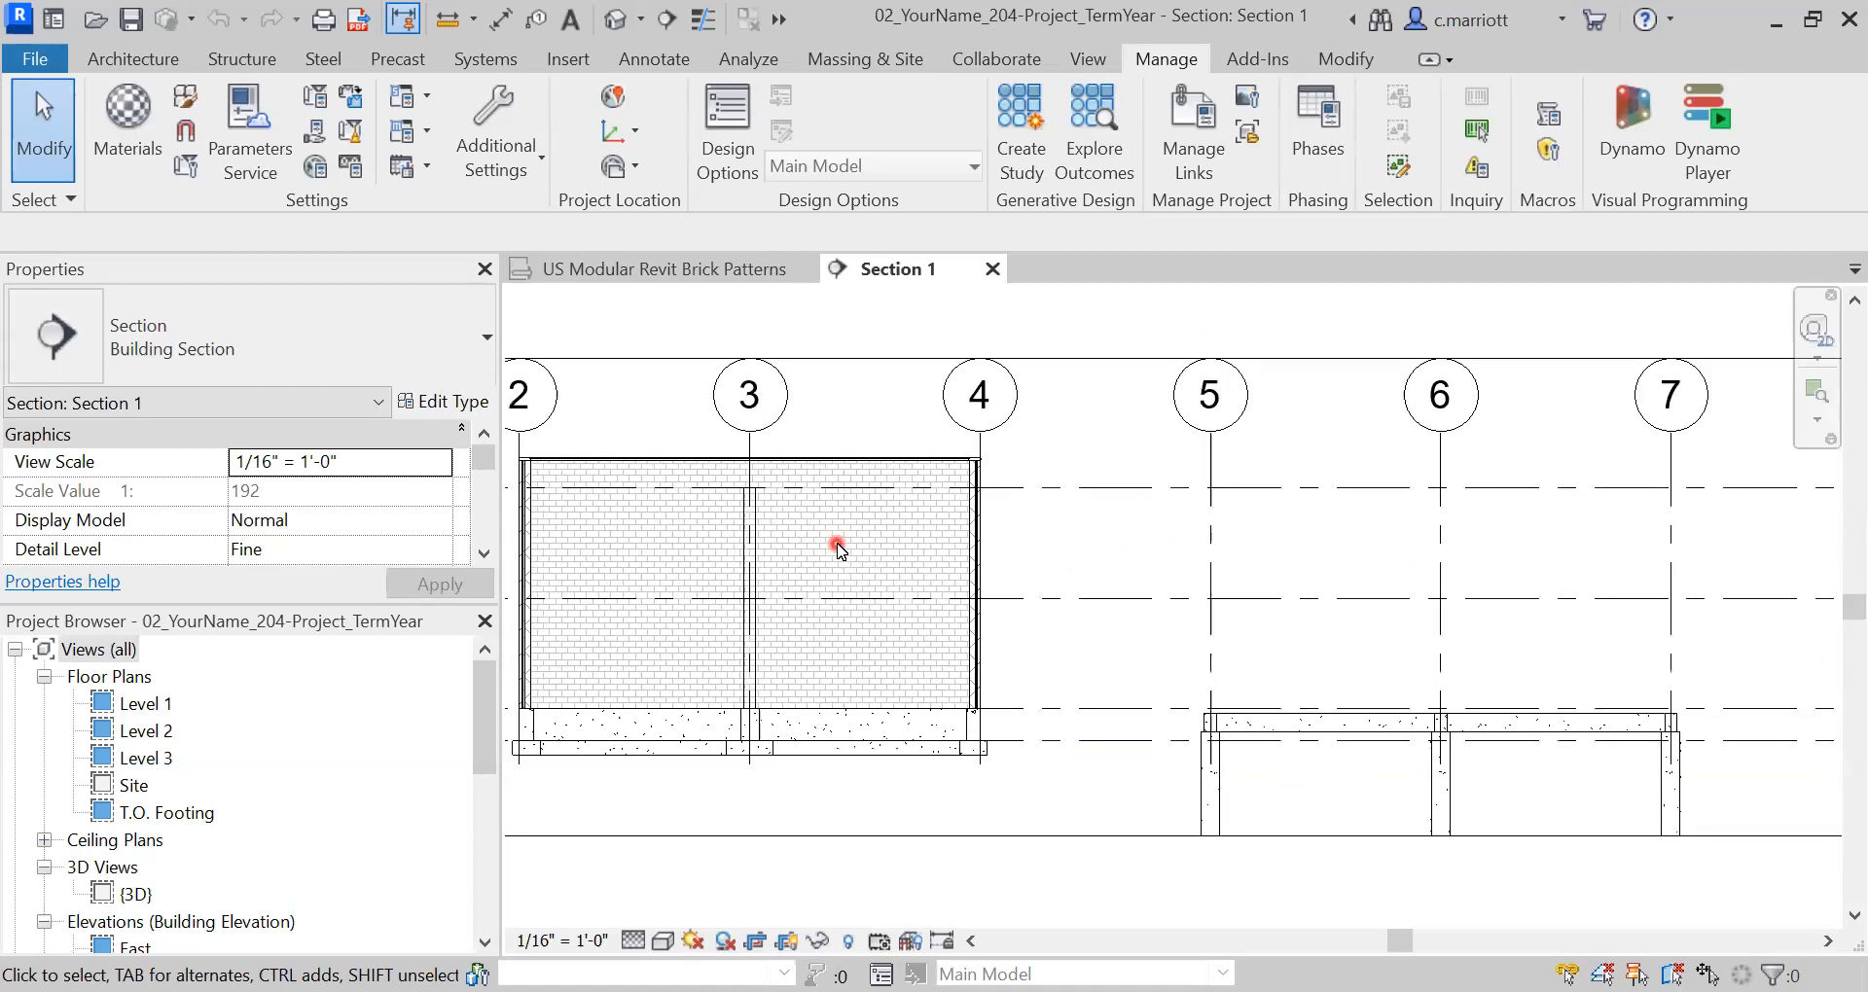
- Open the South elevation and zoom in on the Brick on CMU wall near grids 3–4
scroll(875, 574, down, 1)
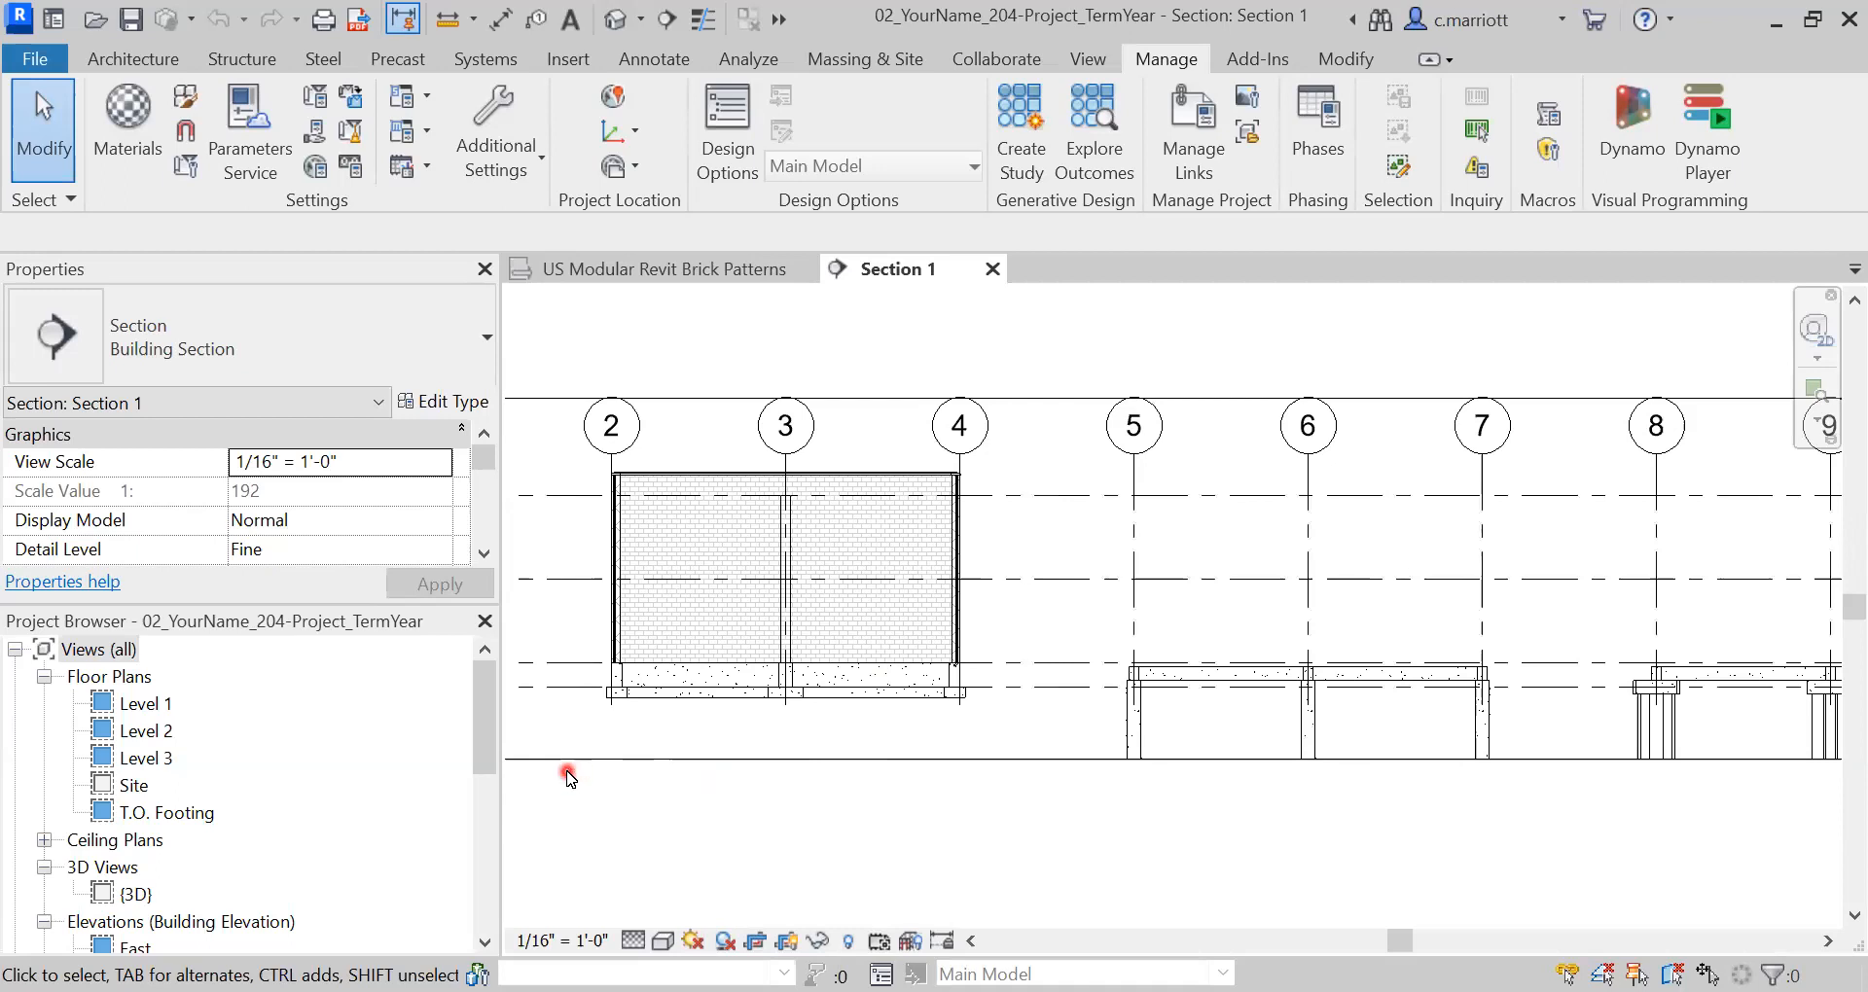
click(490, 915)
double_click(143, 703)
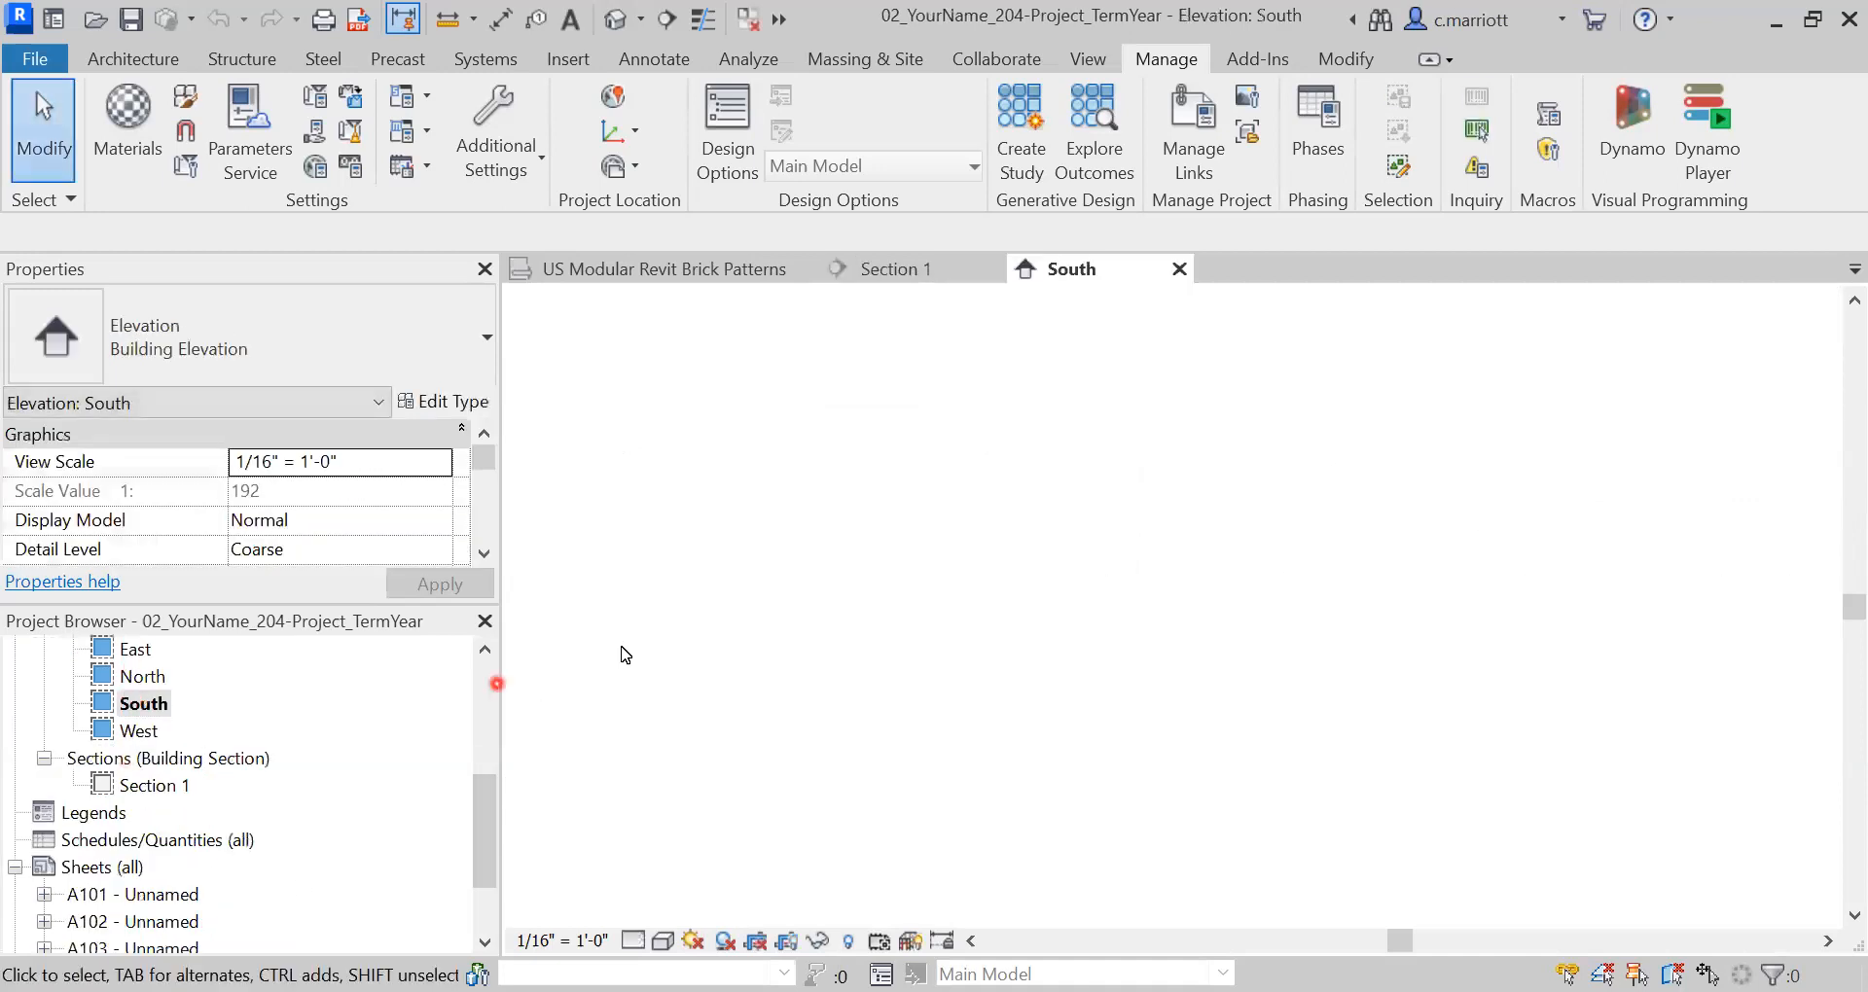
scroll(943, 546, up, 6)
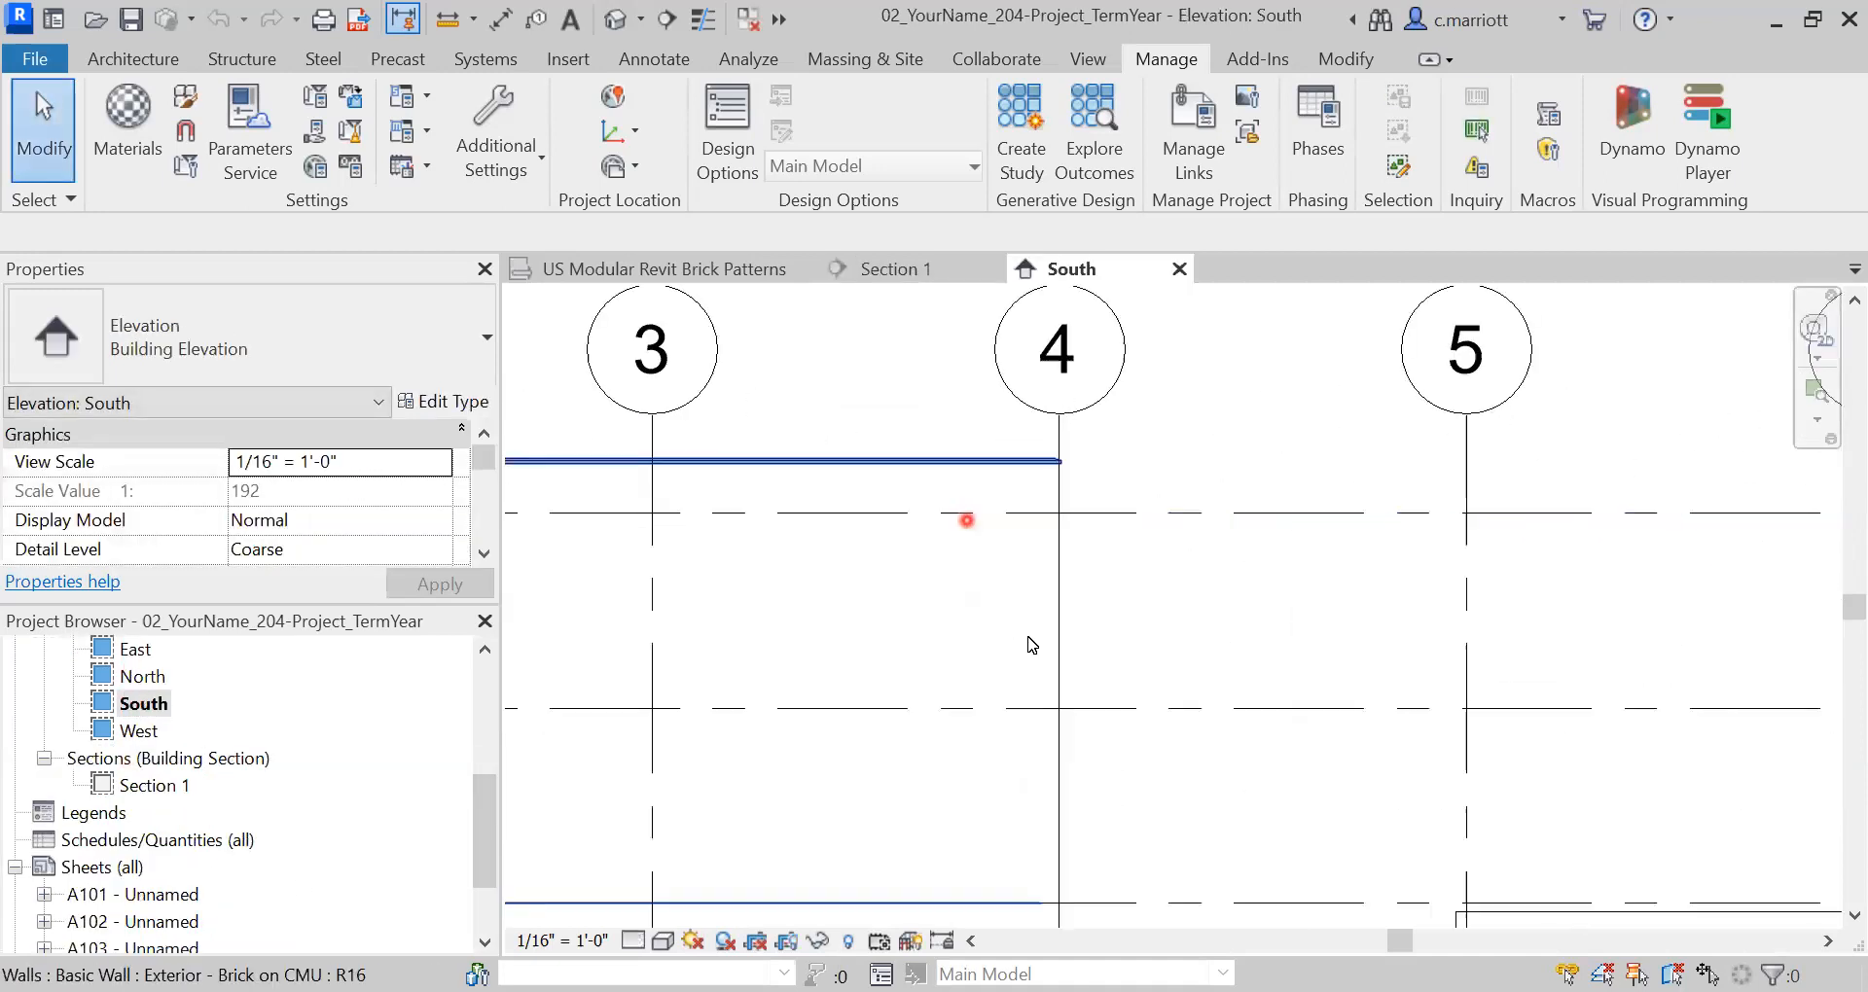
scroll(1075, 650, up, 2)
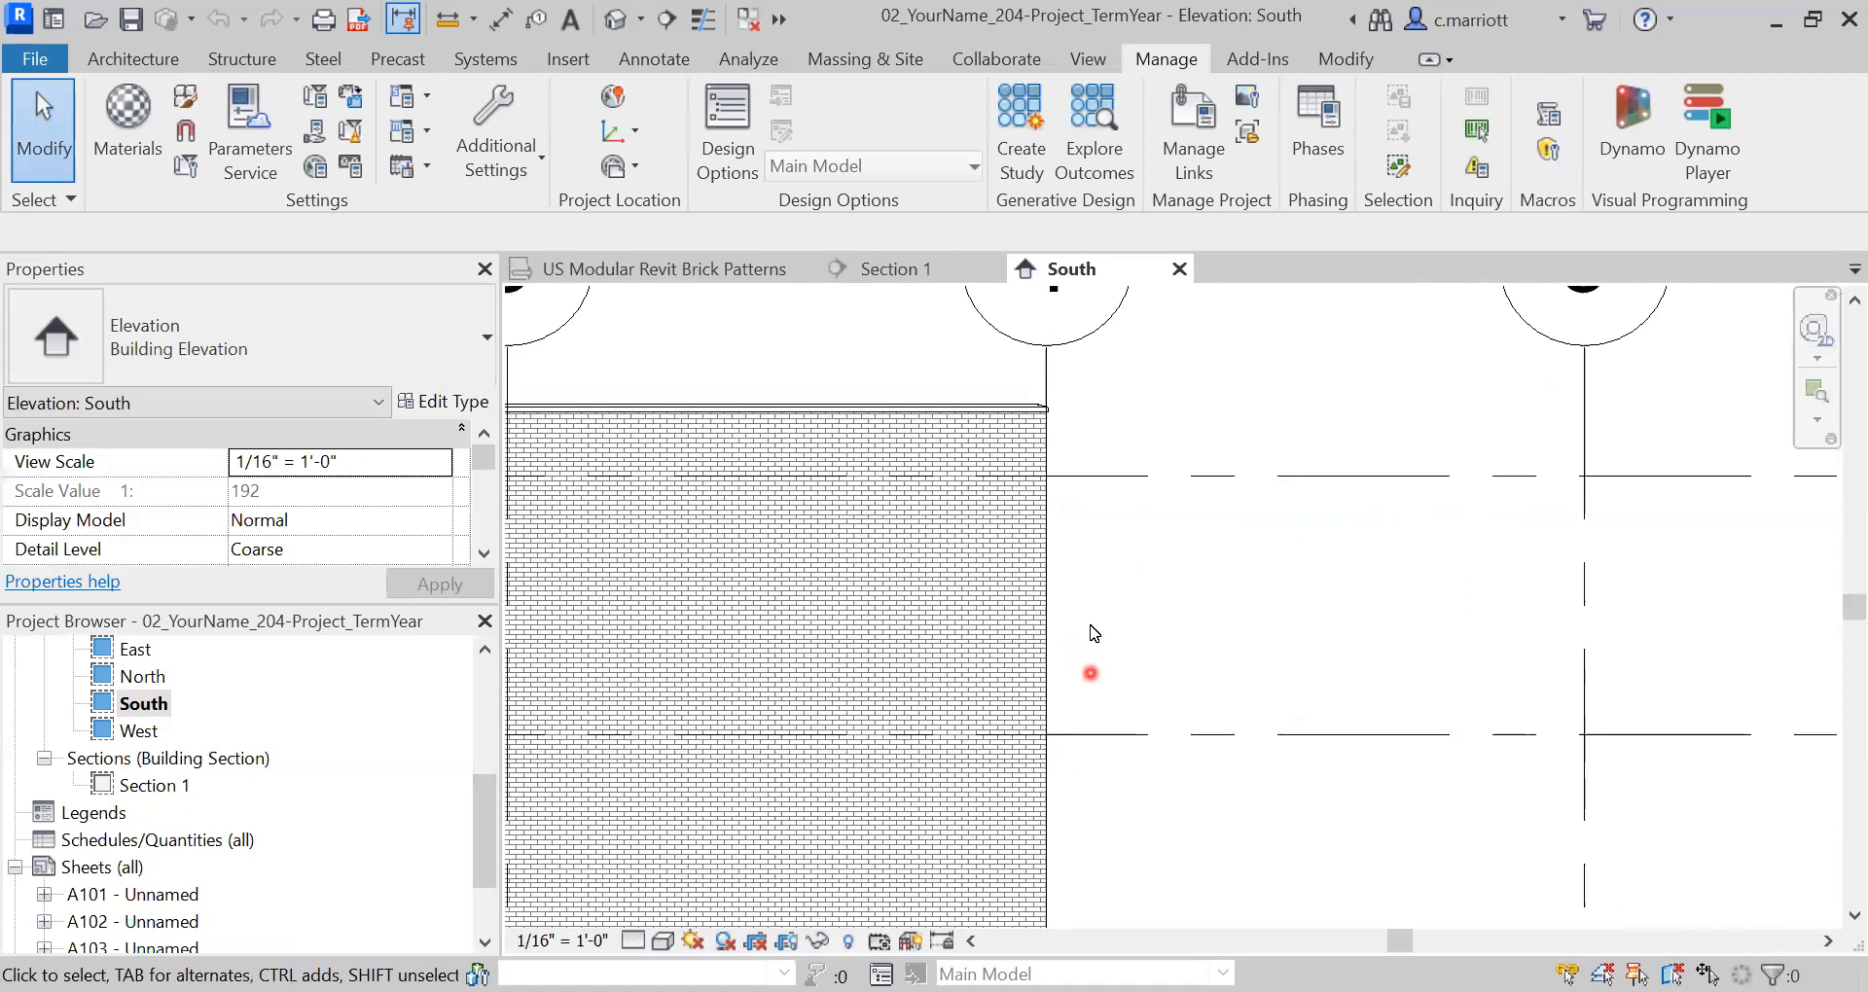
scroll(1091, 628, up, 2)
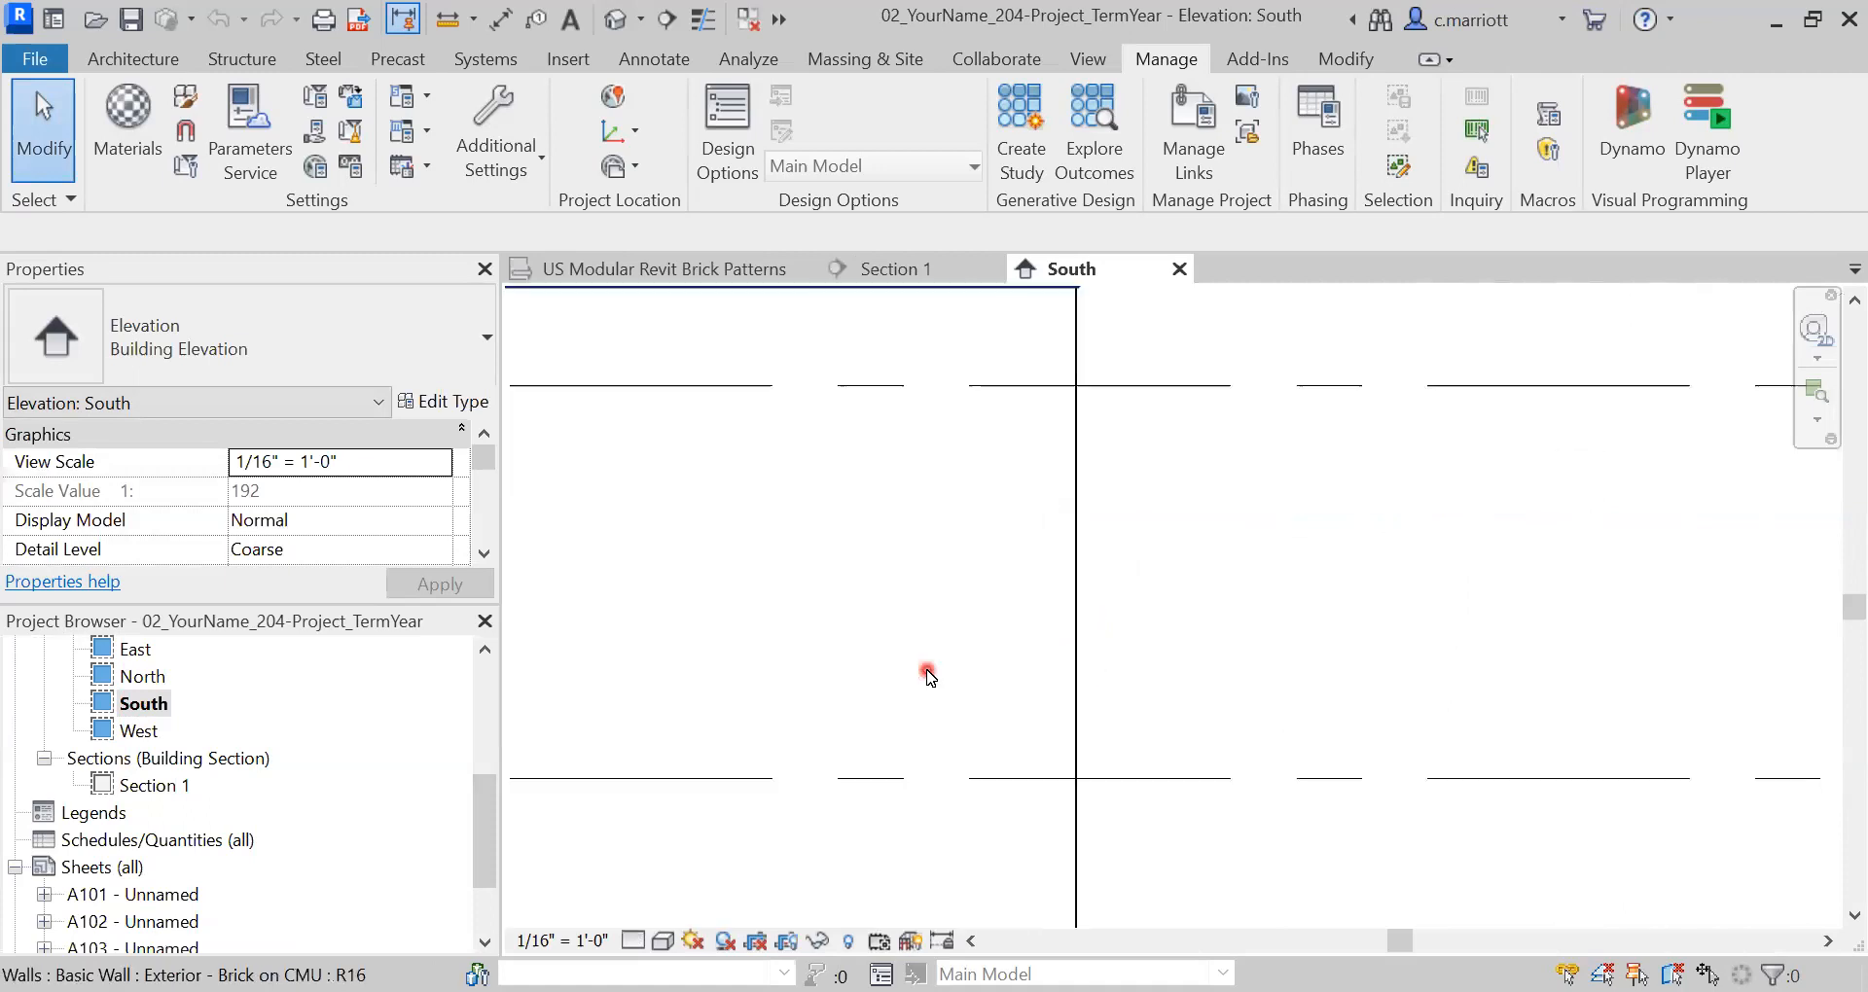
scroll(829, 500, up, 1)
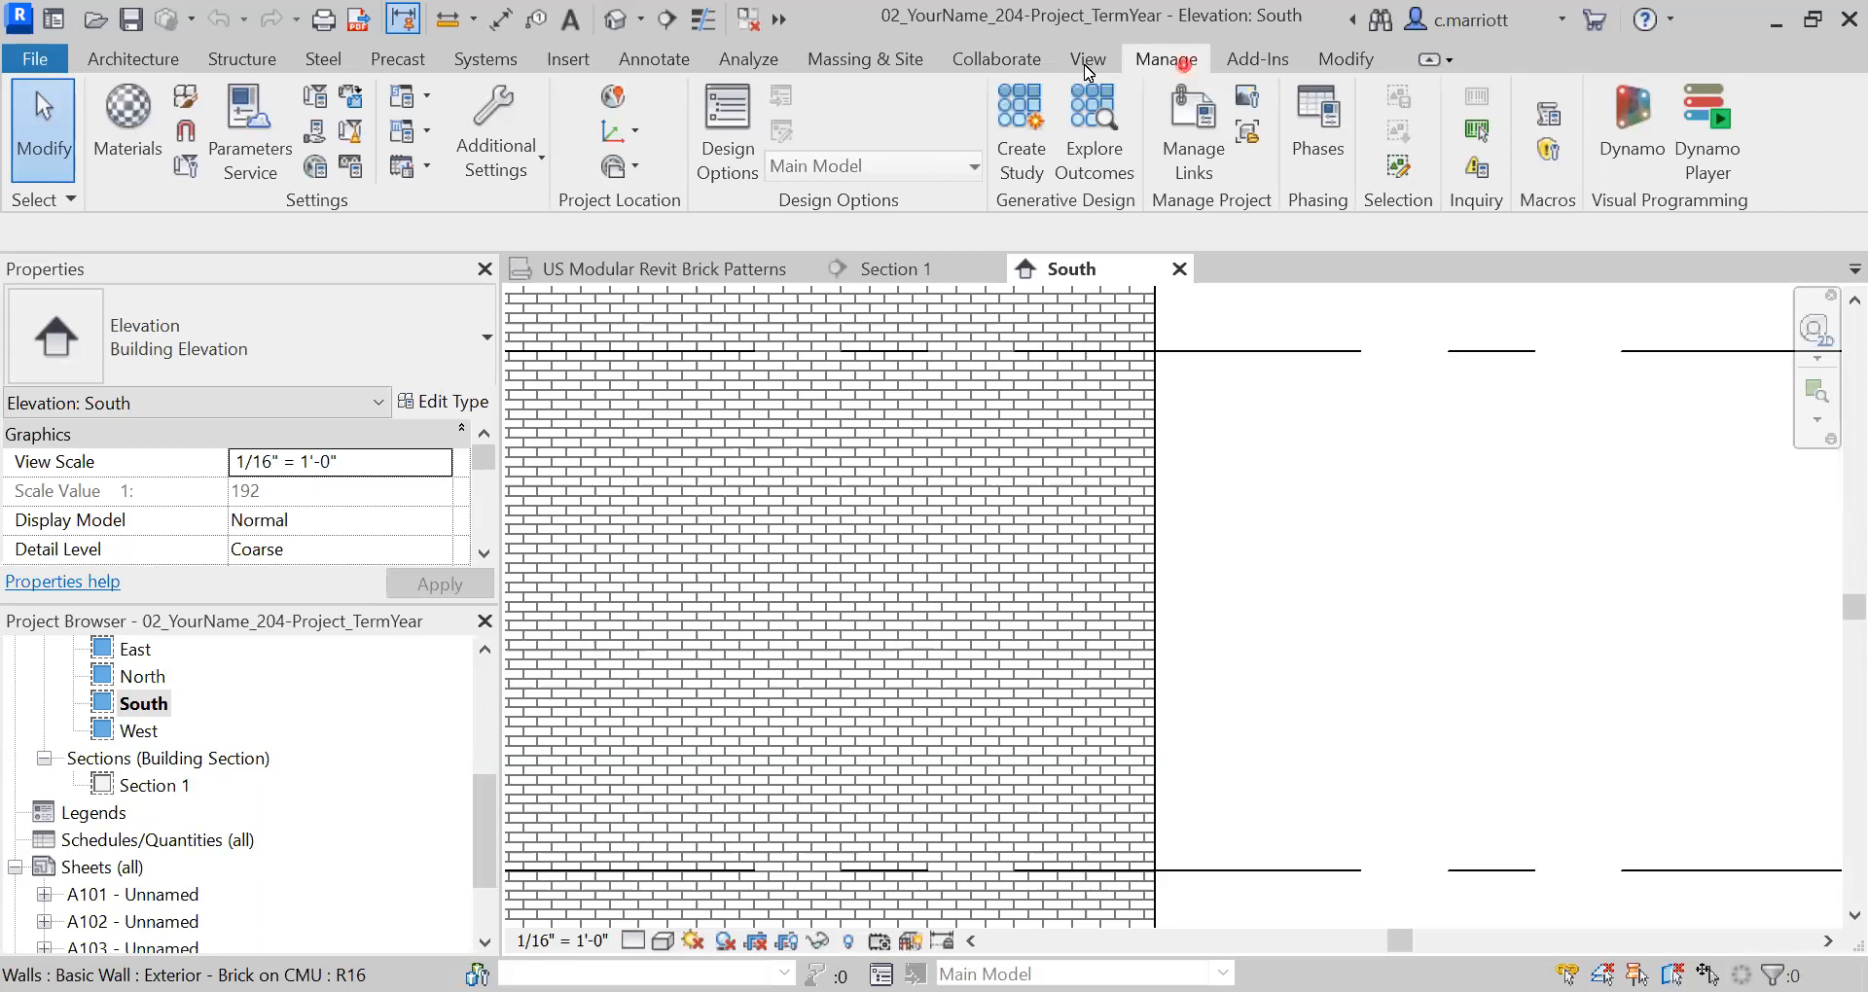
click(517, 167)
click(409, 490)
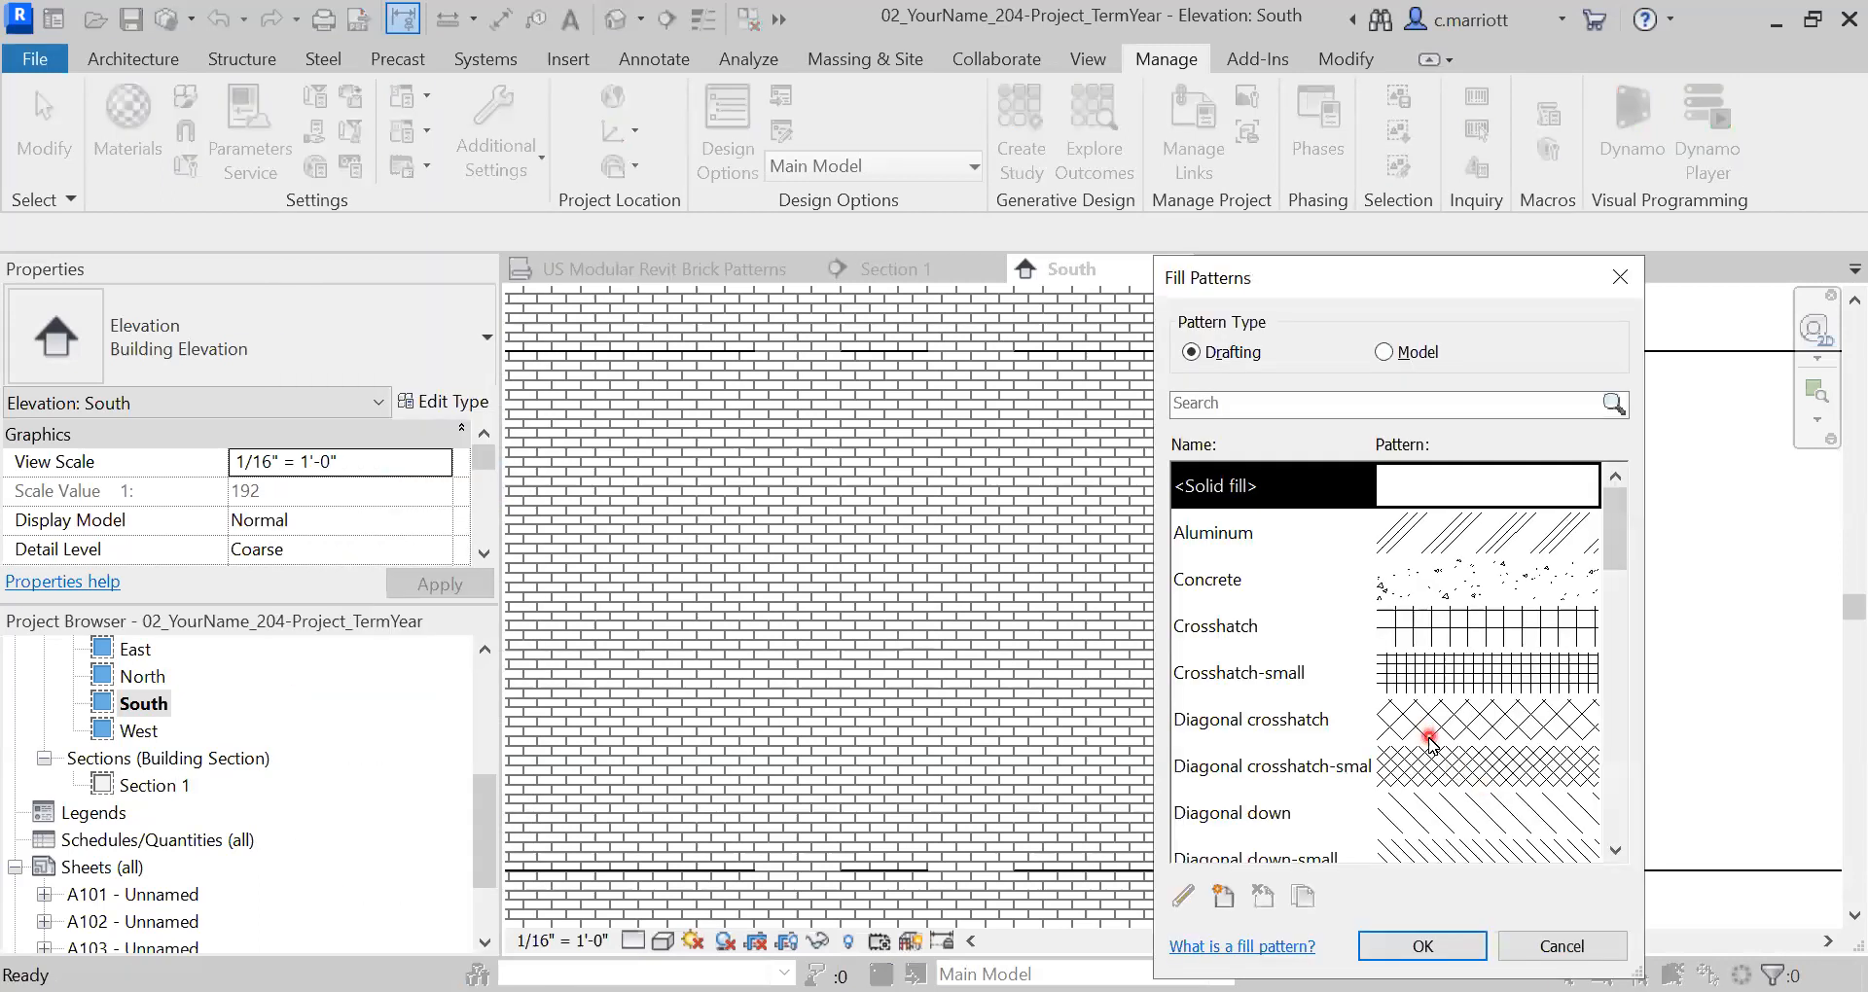
scroll(1430, 744, down, 3)
scroll(1469, 796, down, 1)
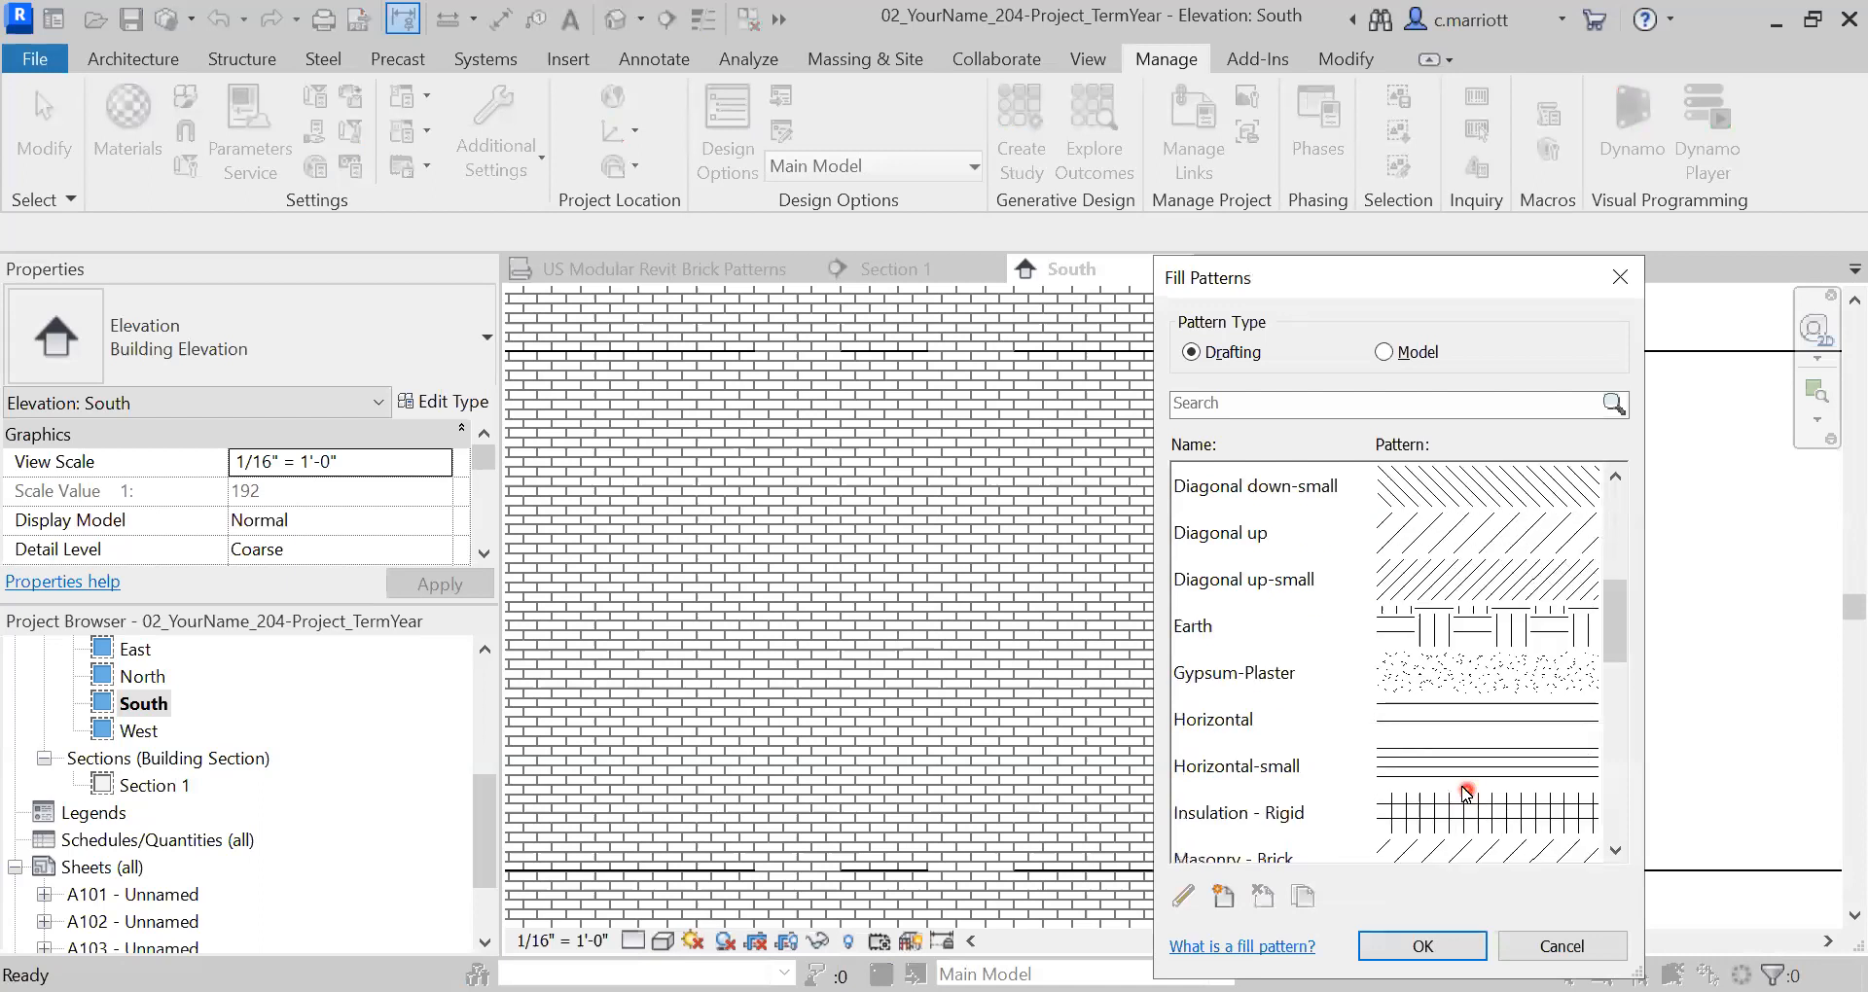
scroll(1443, 774, down, 1)
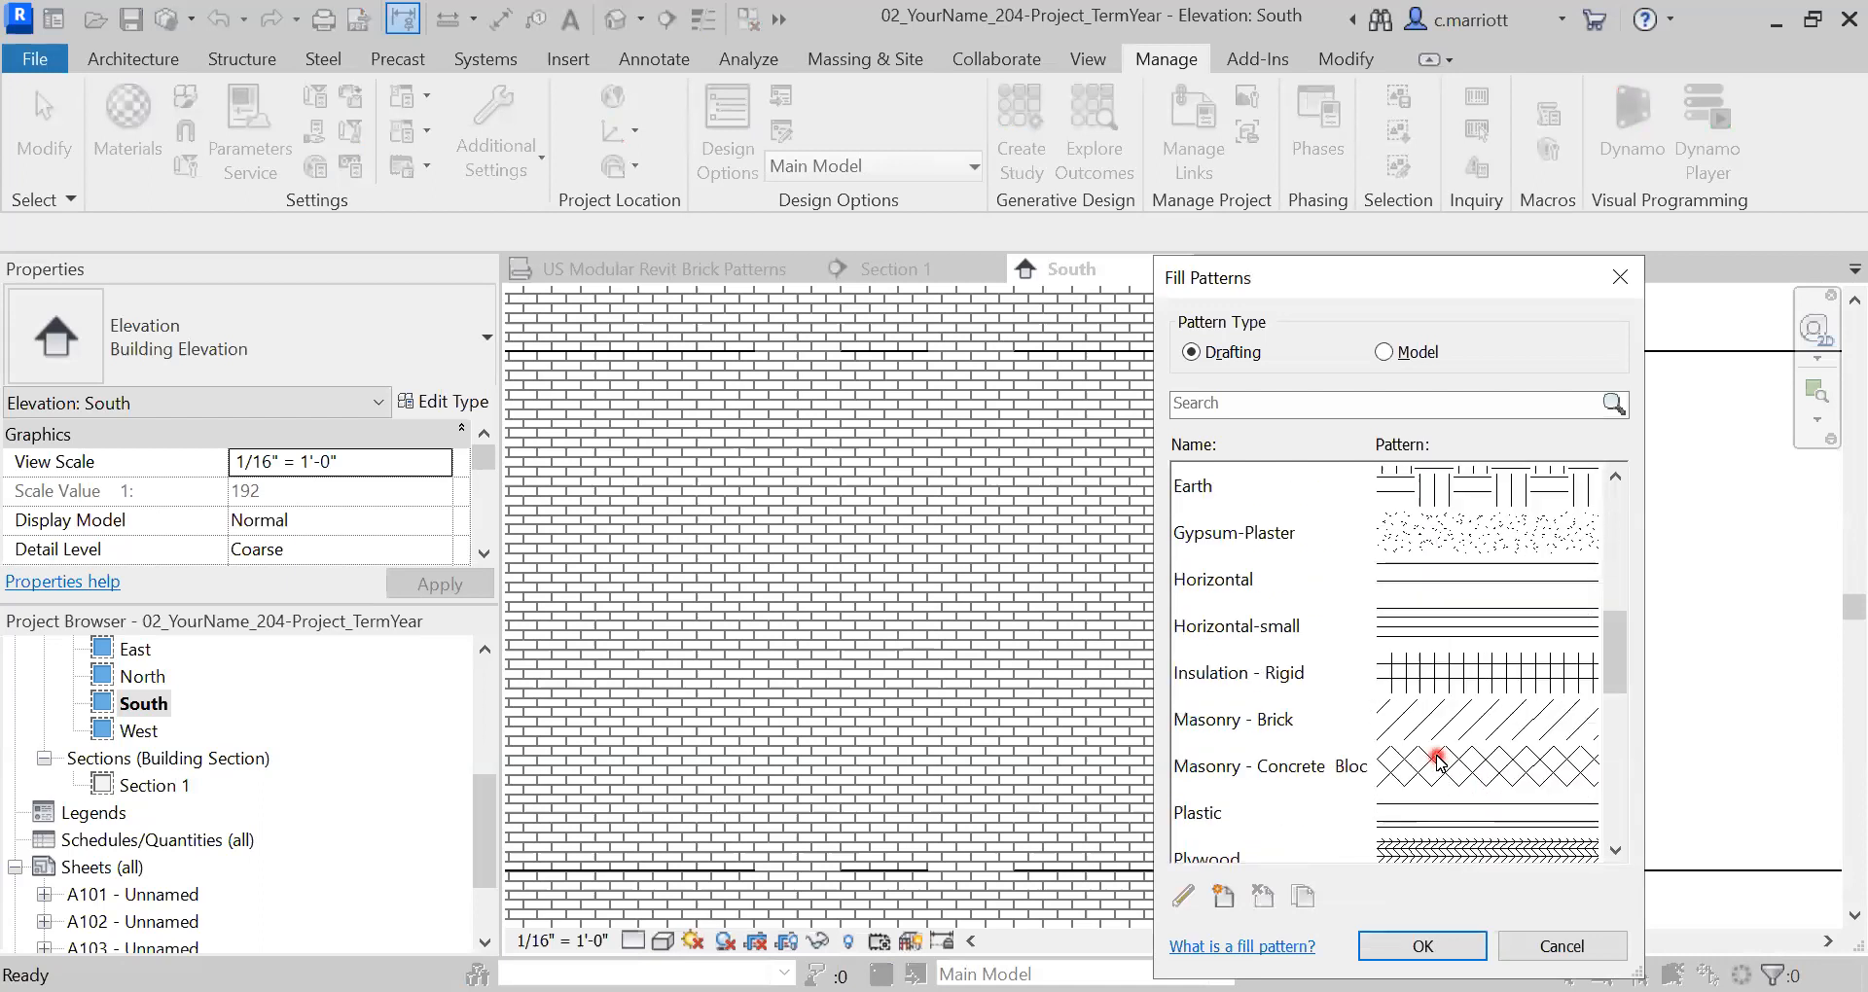
scroll(1440, 757, down, 3)
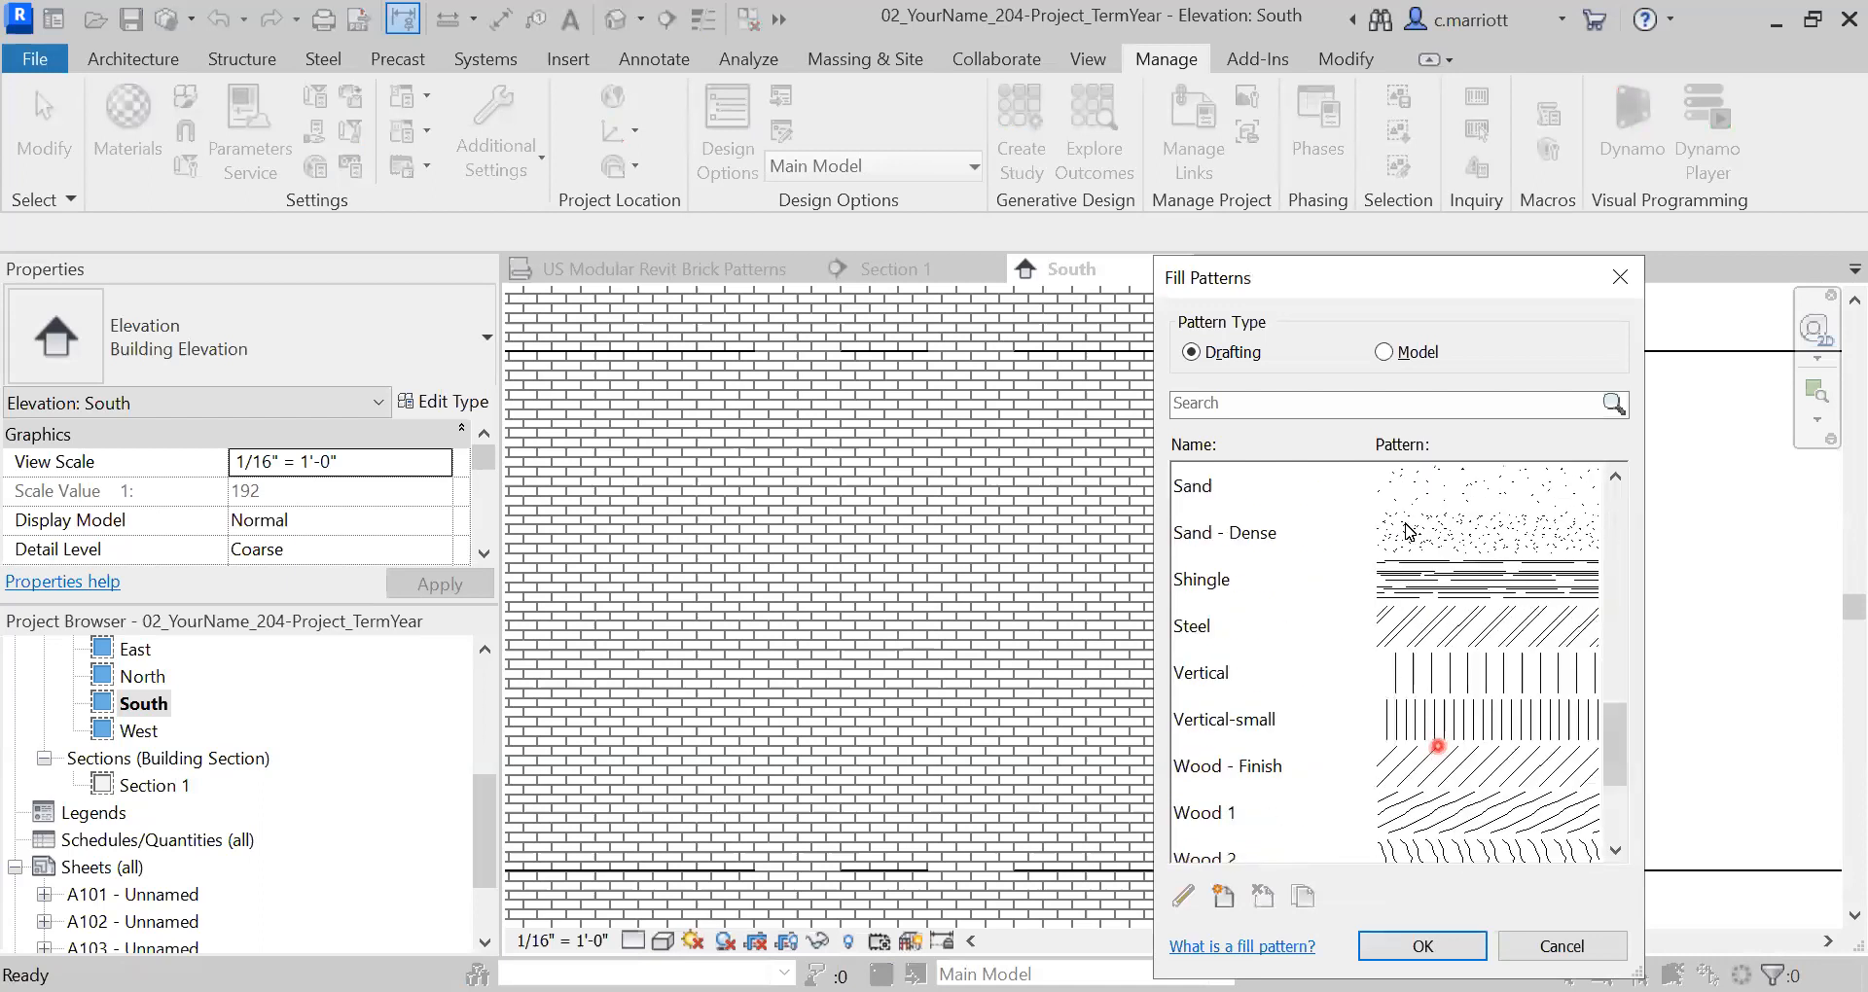
scroll(1438, 744, up, 4)
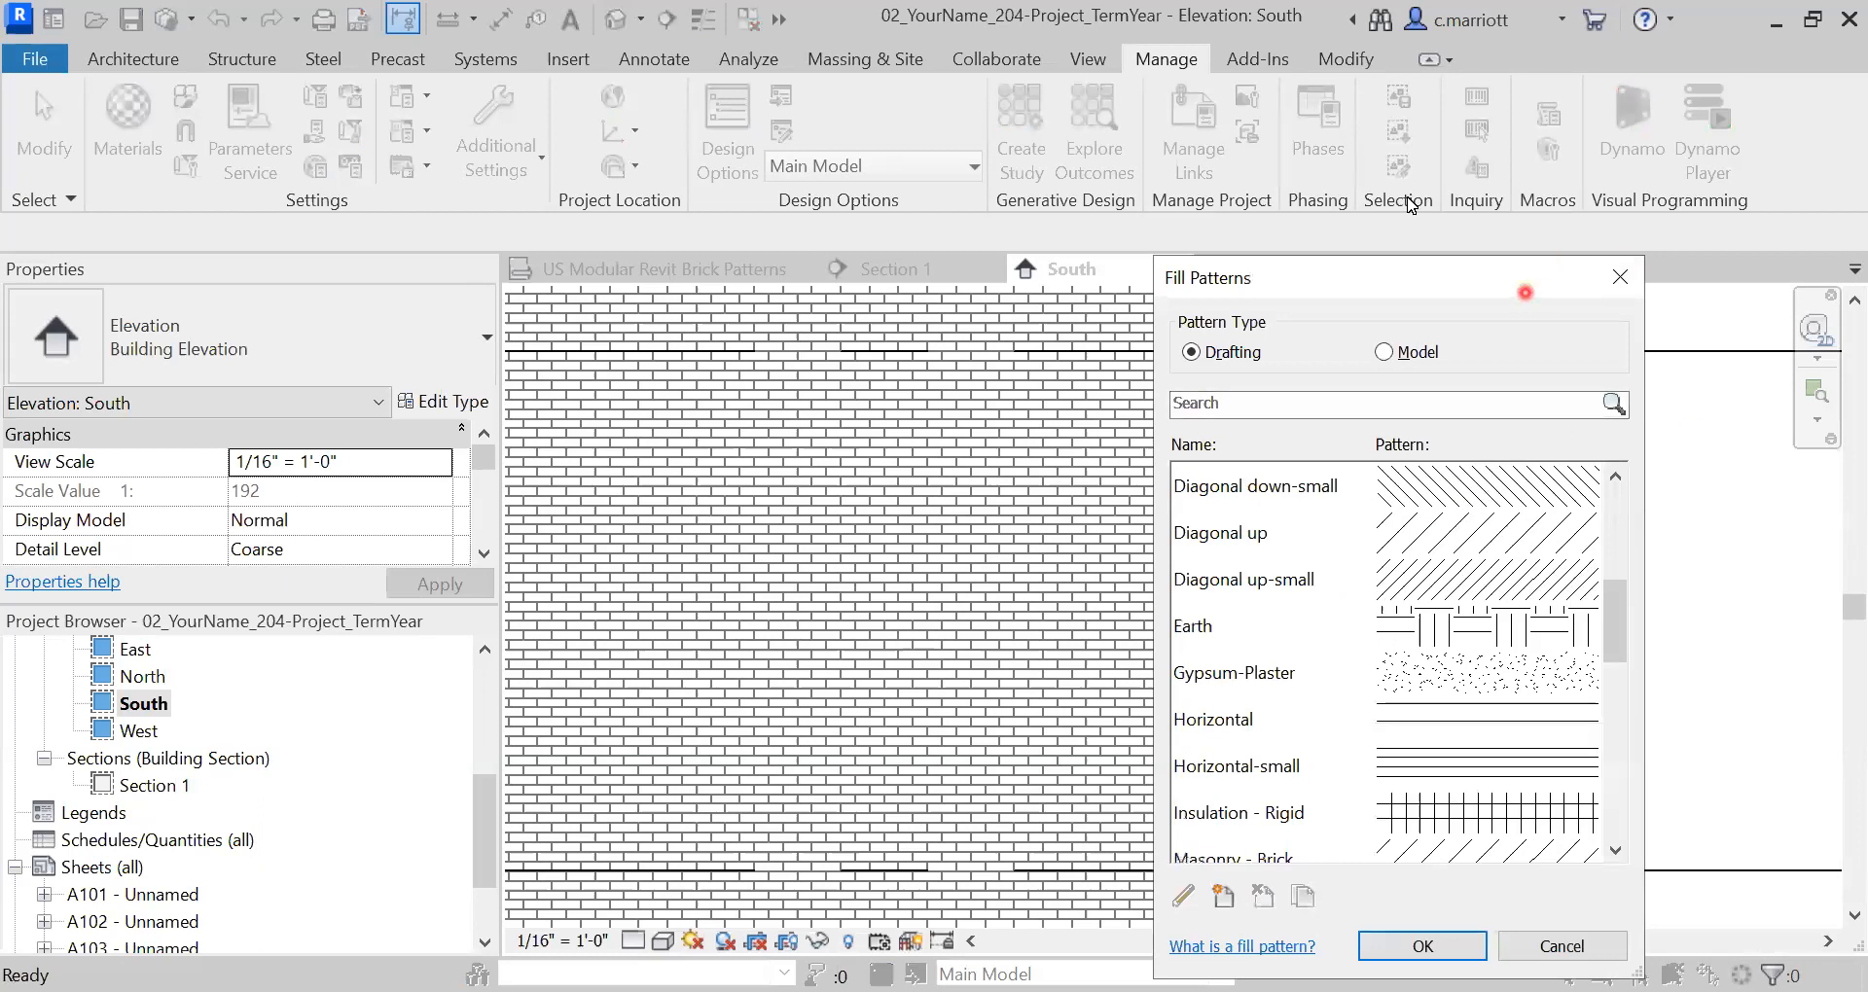
click(1391, 353)
drag(1615, 666, 1592, 616)
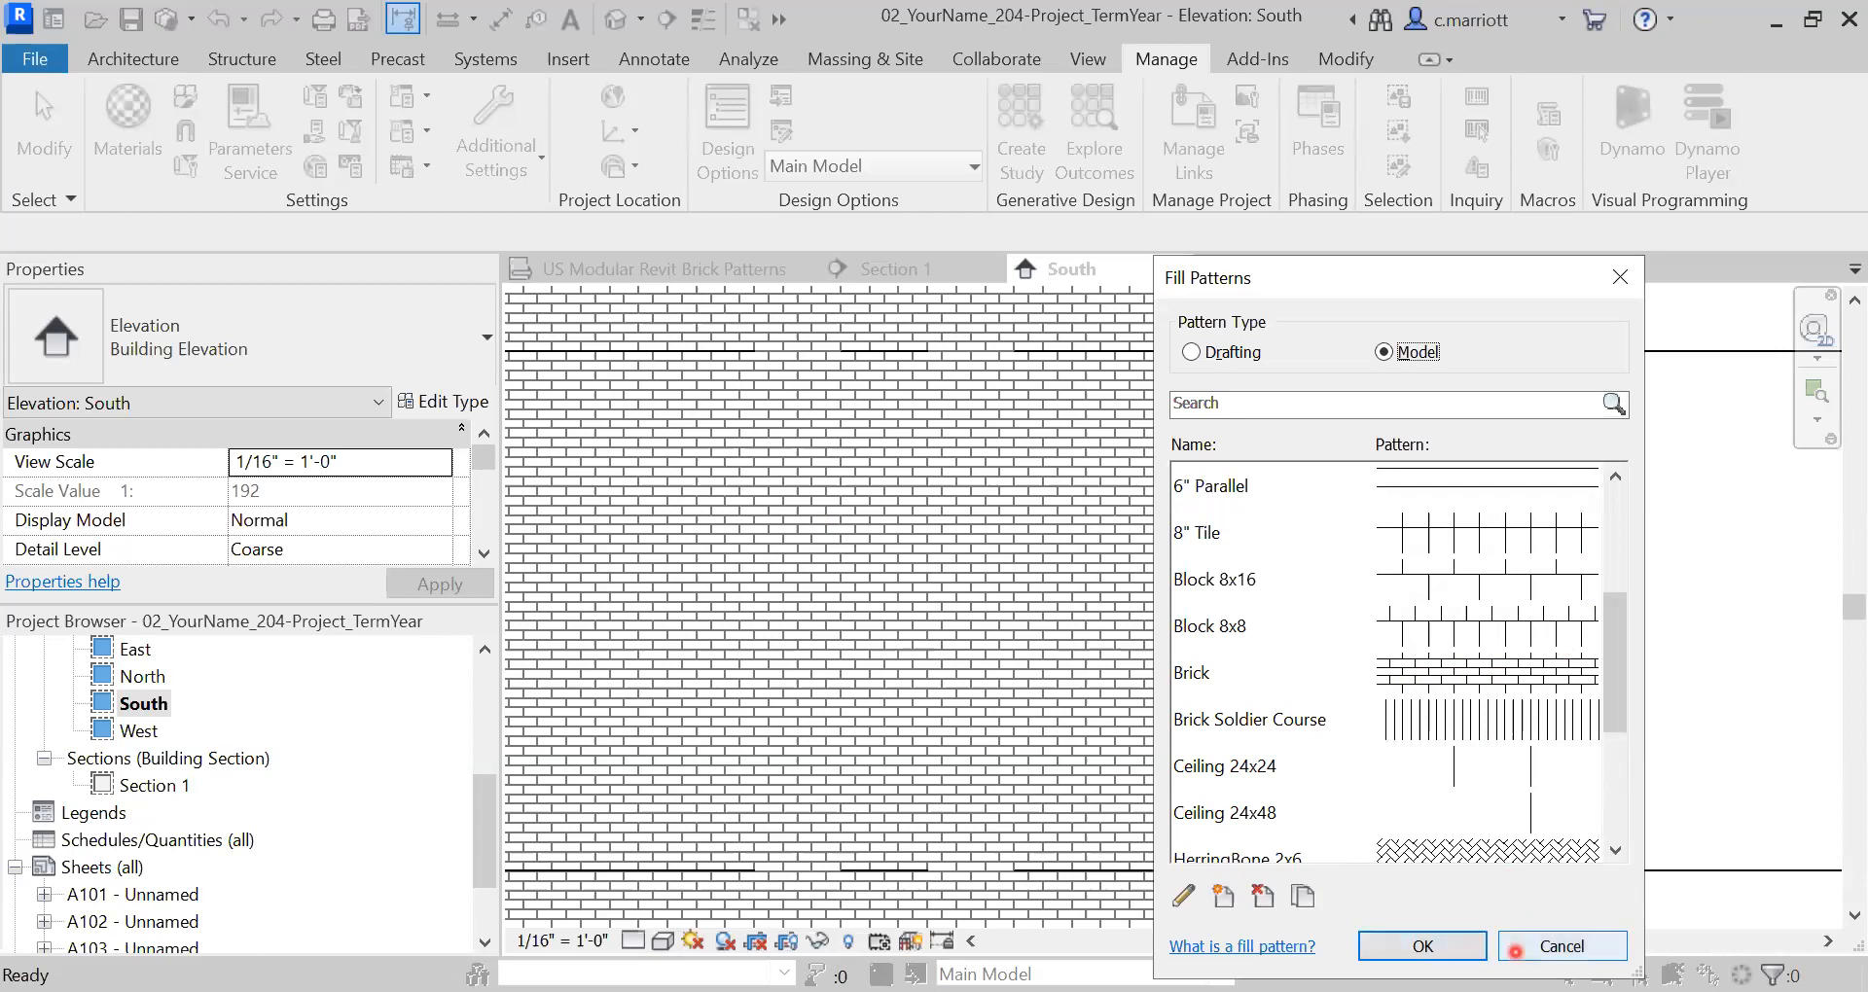
click(1518, 946)
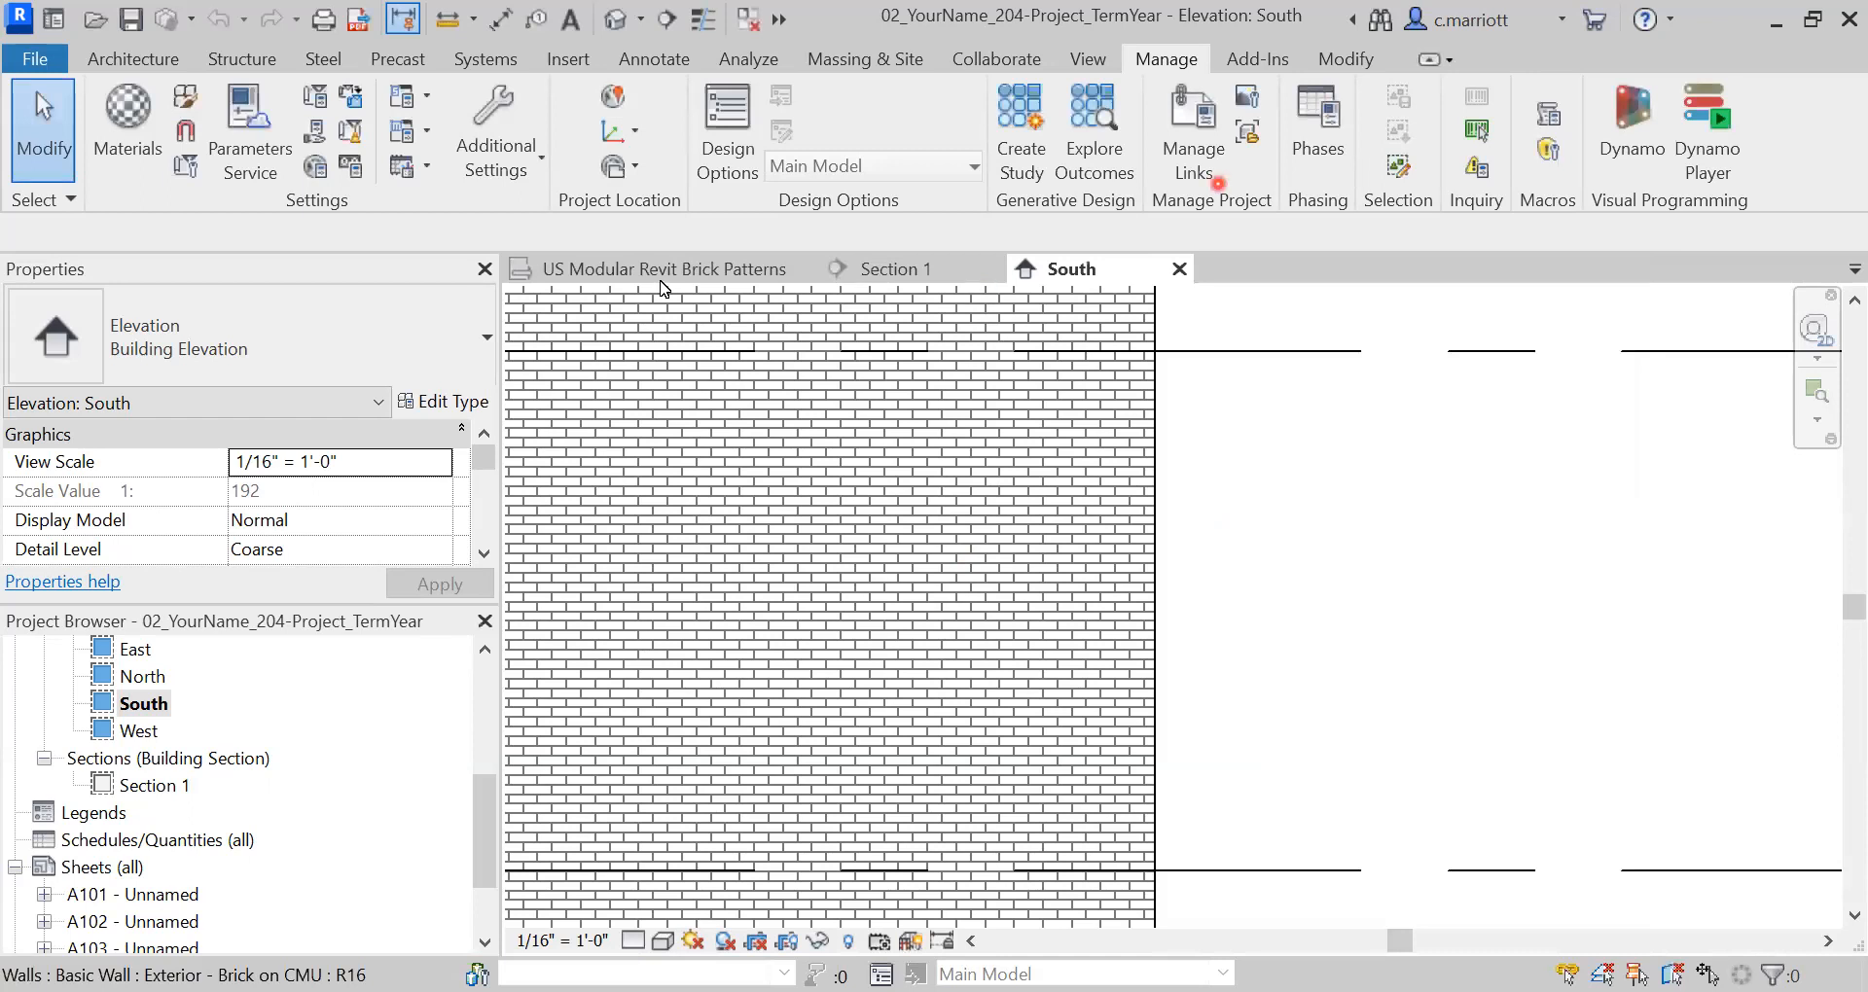
- Switch to the US Modular Revit Brick Patterns view and list the Model fill patterns
click(606, 269)
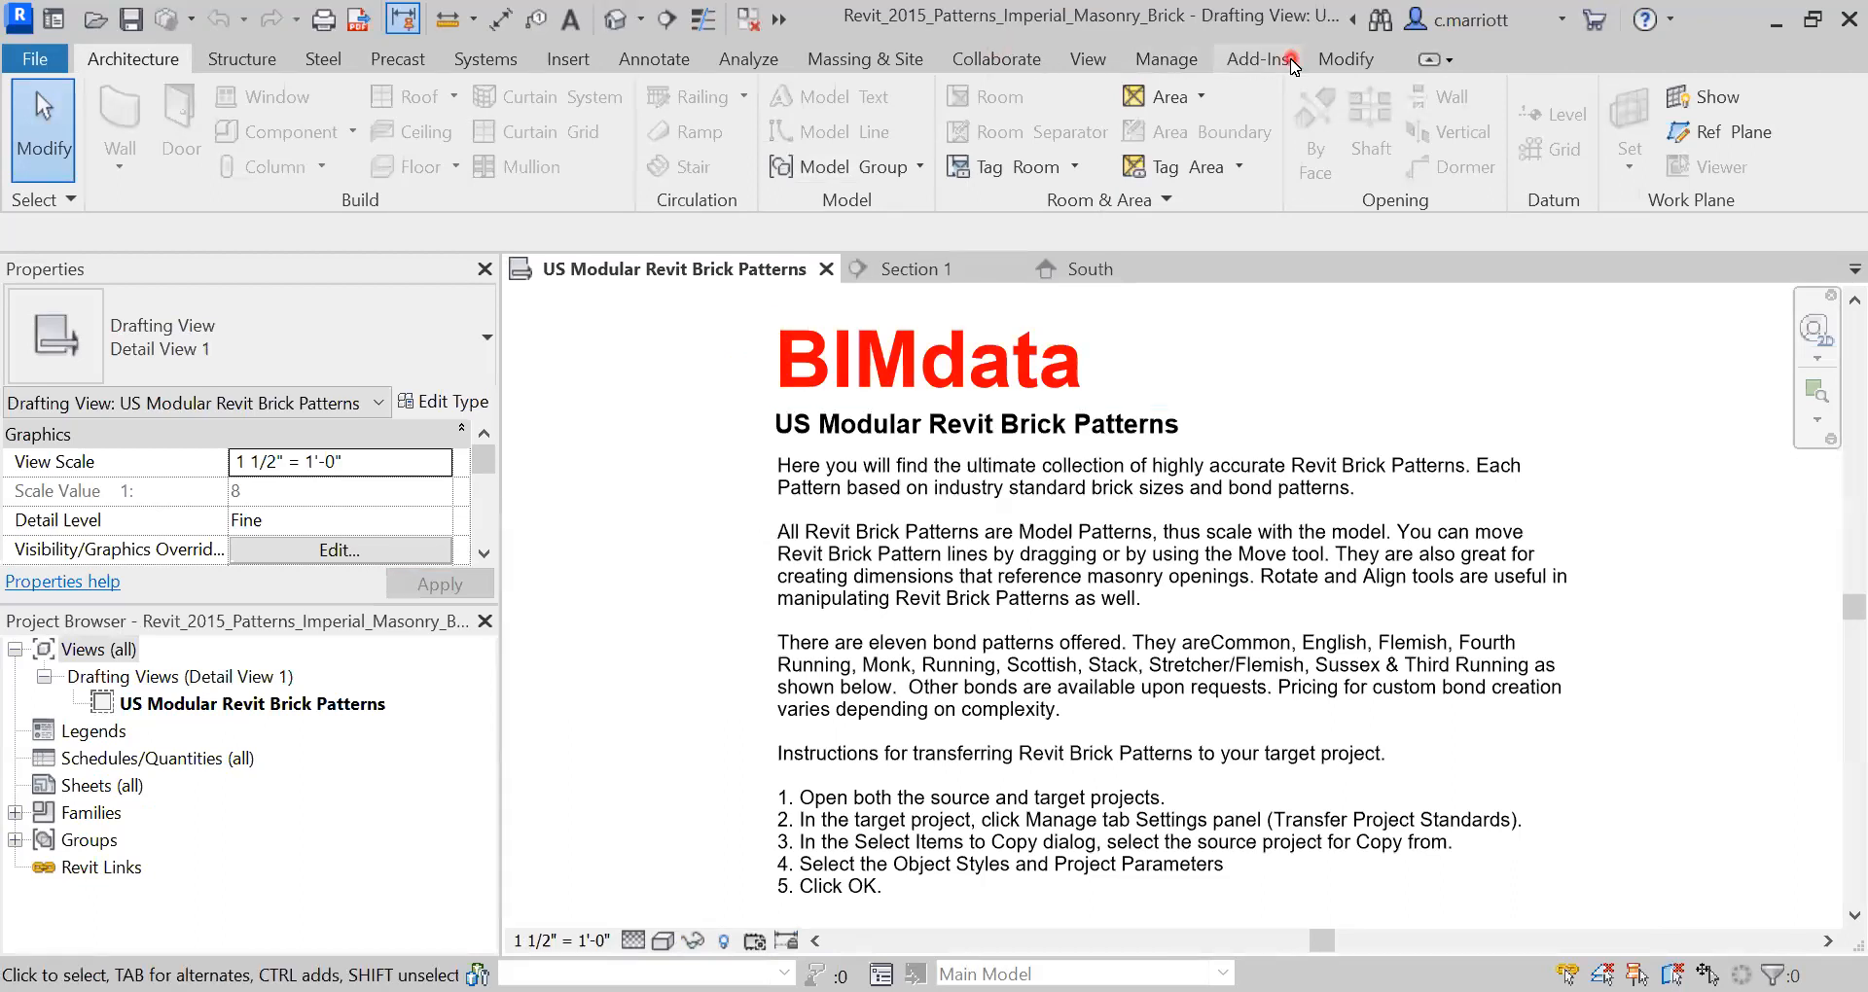
click(1157, 59)
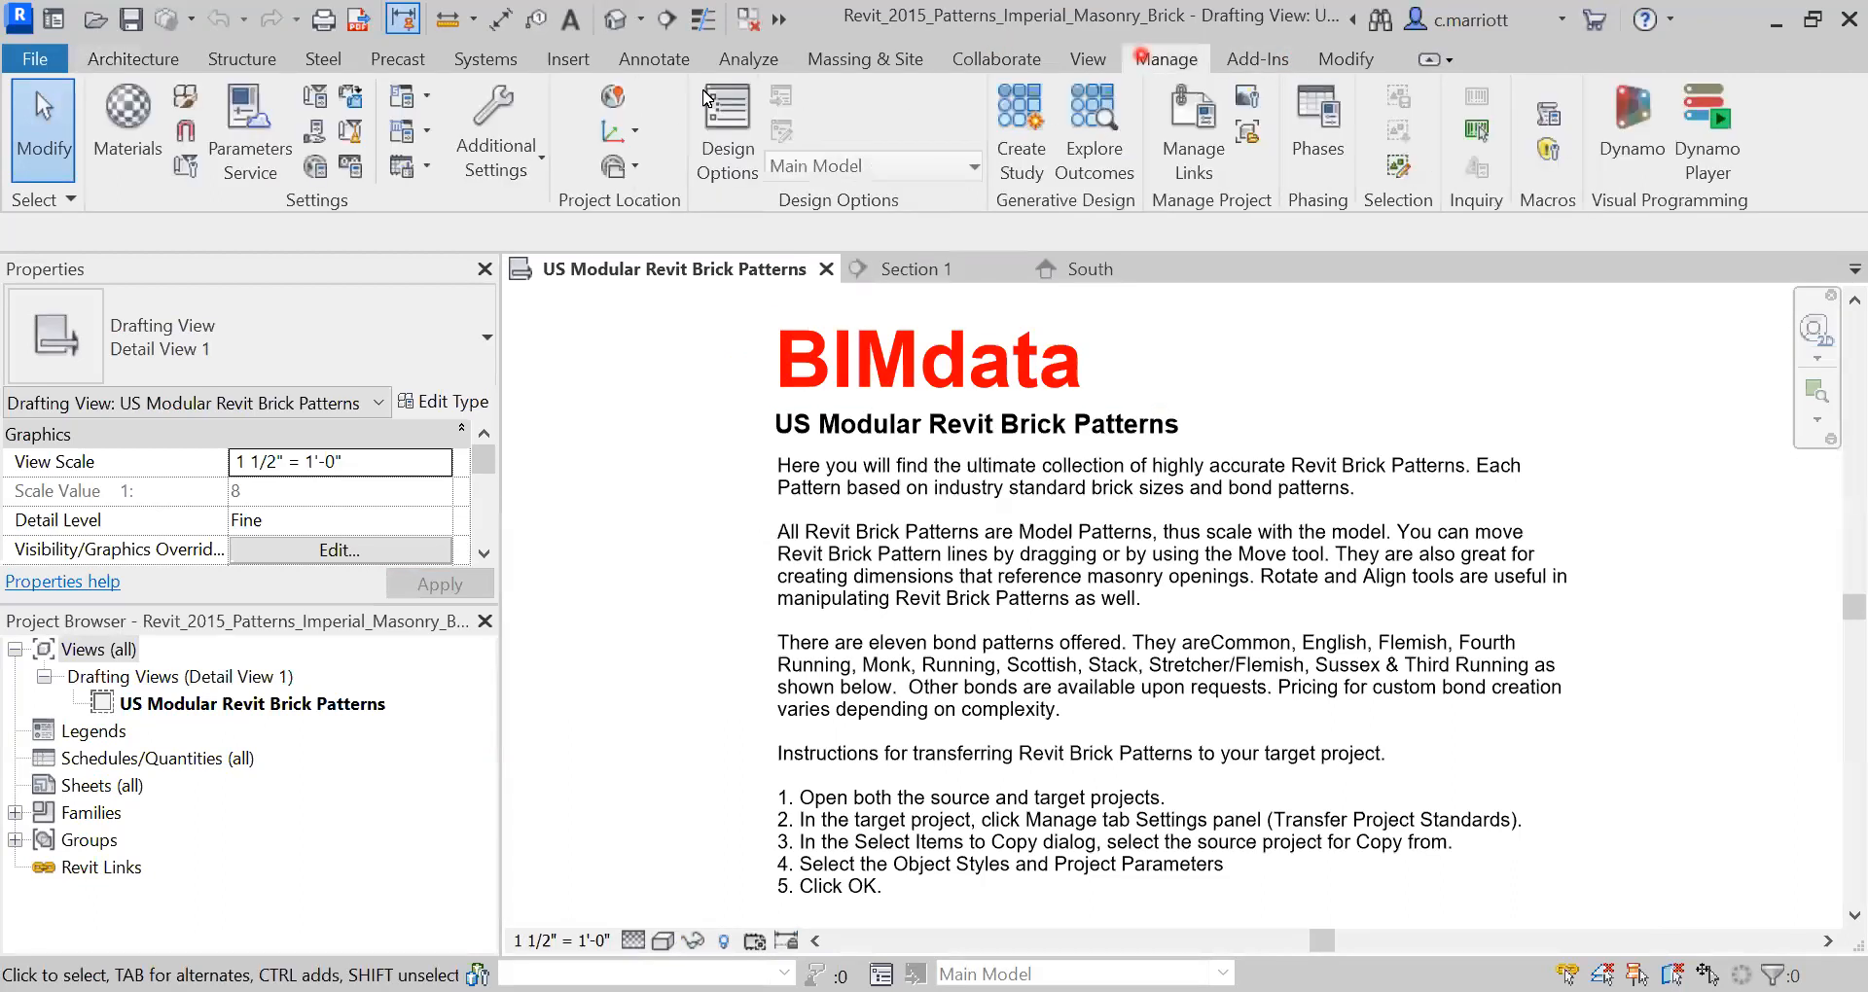
click(516, 171)
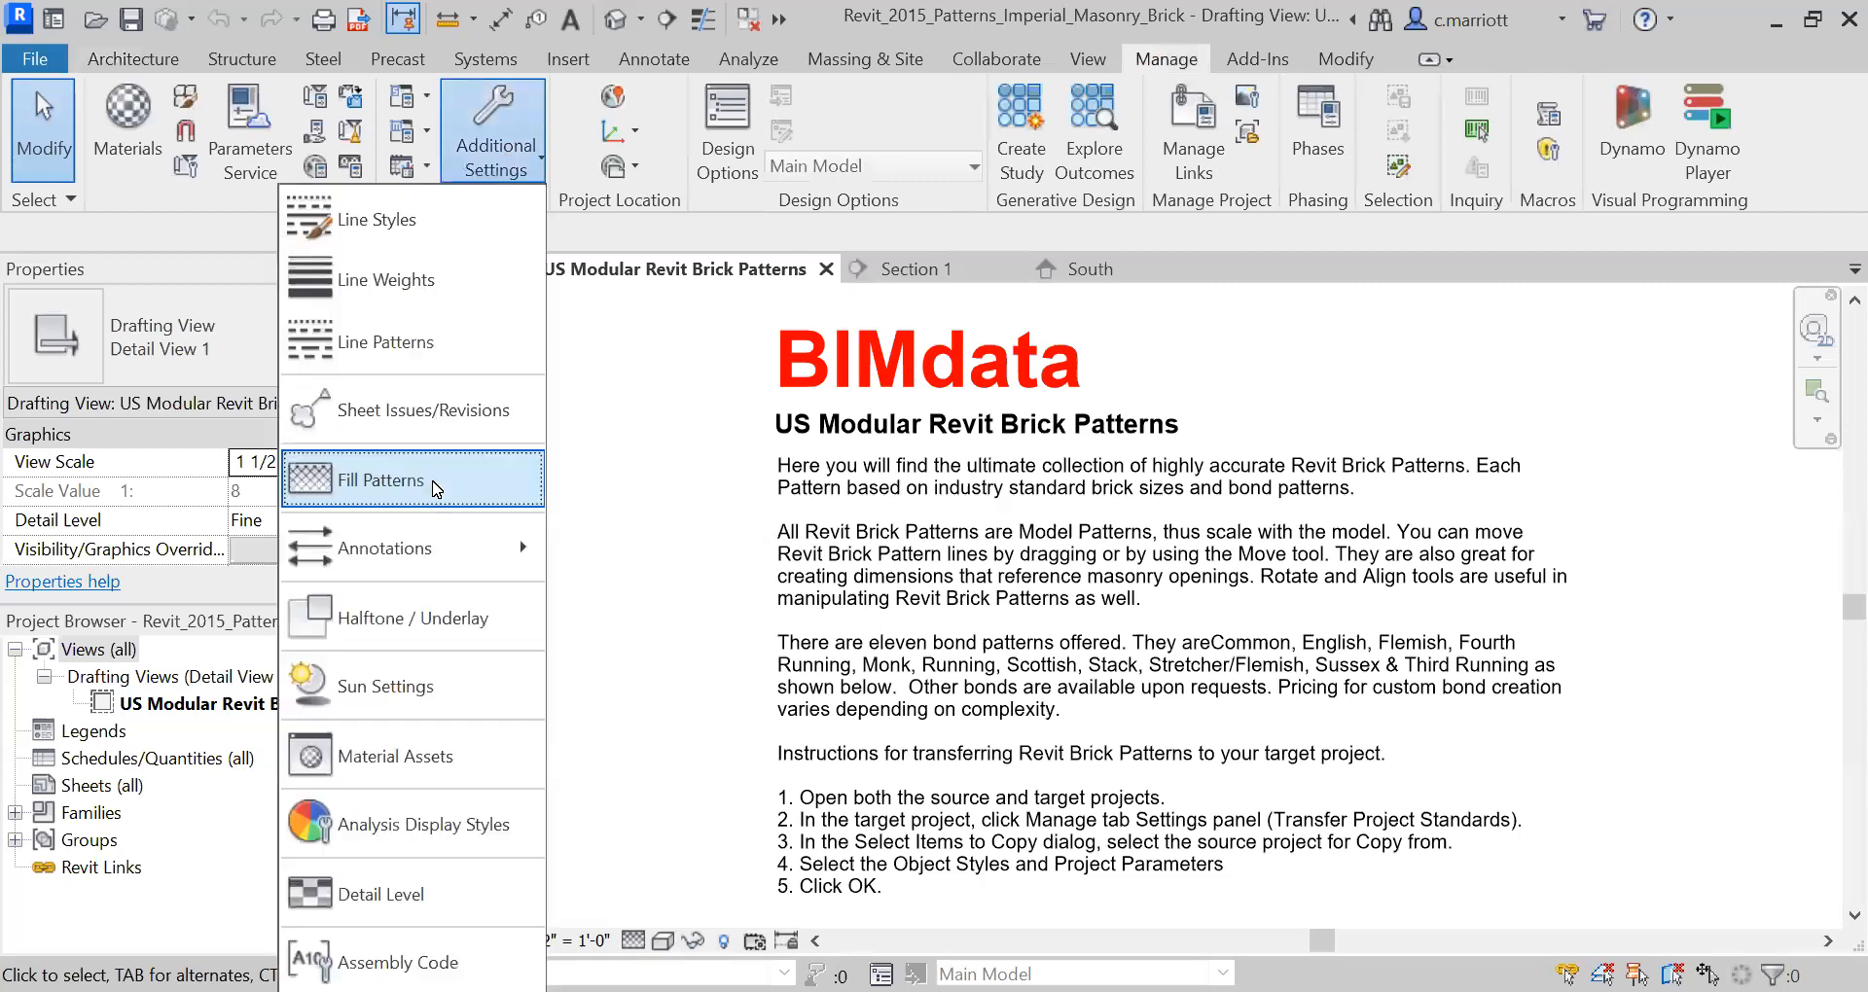
click(437, 490)
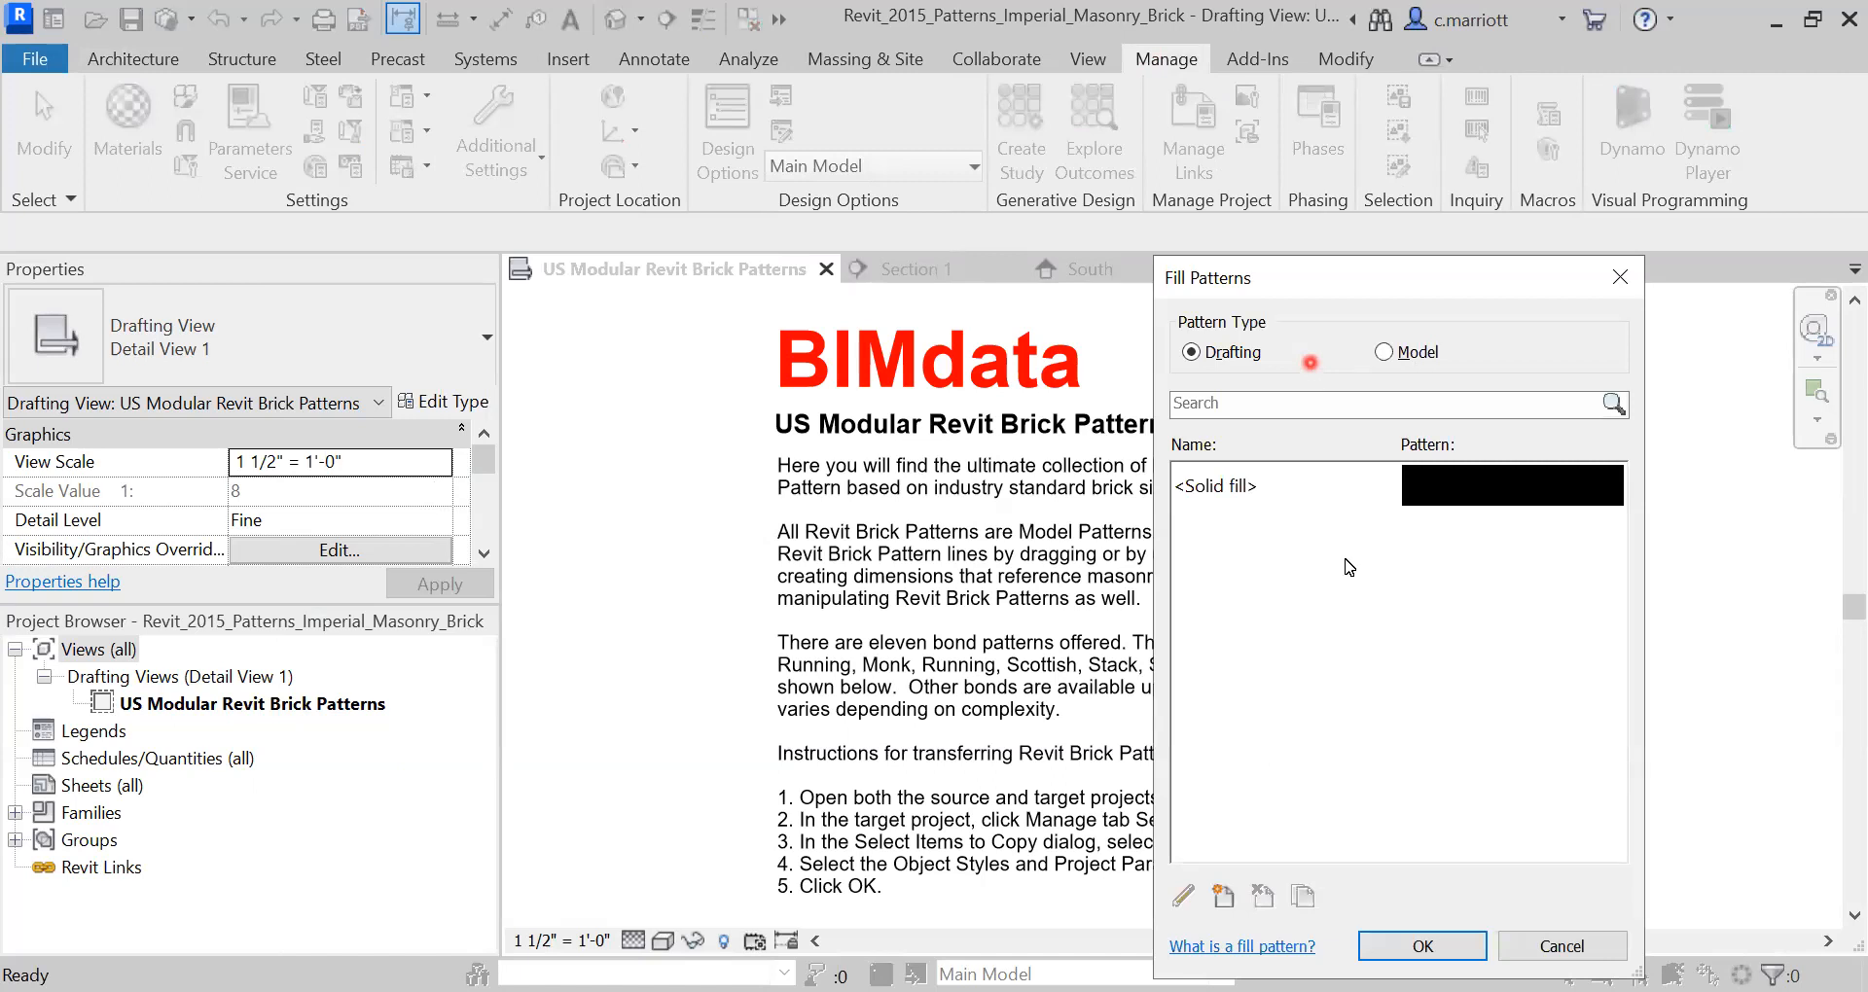
click(1412, 354)
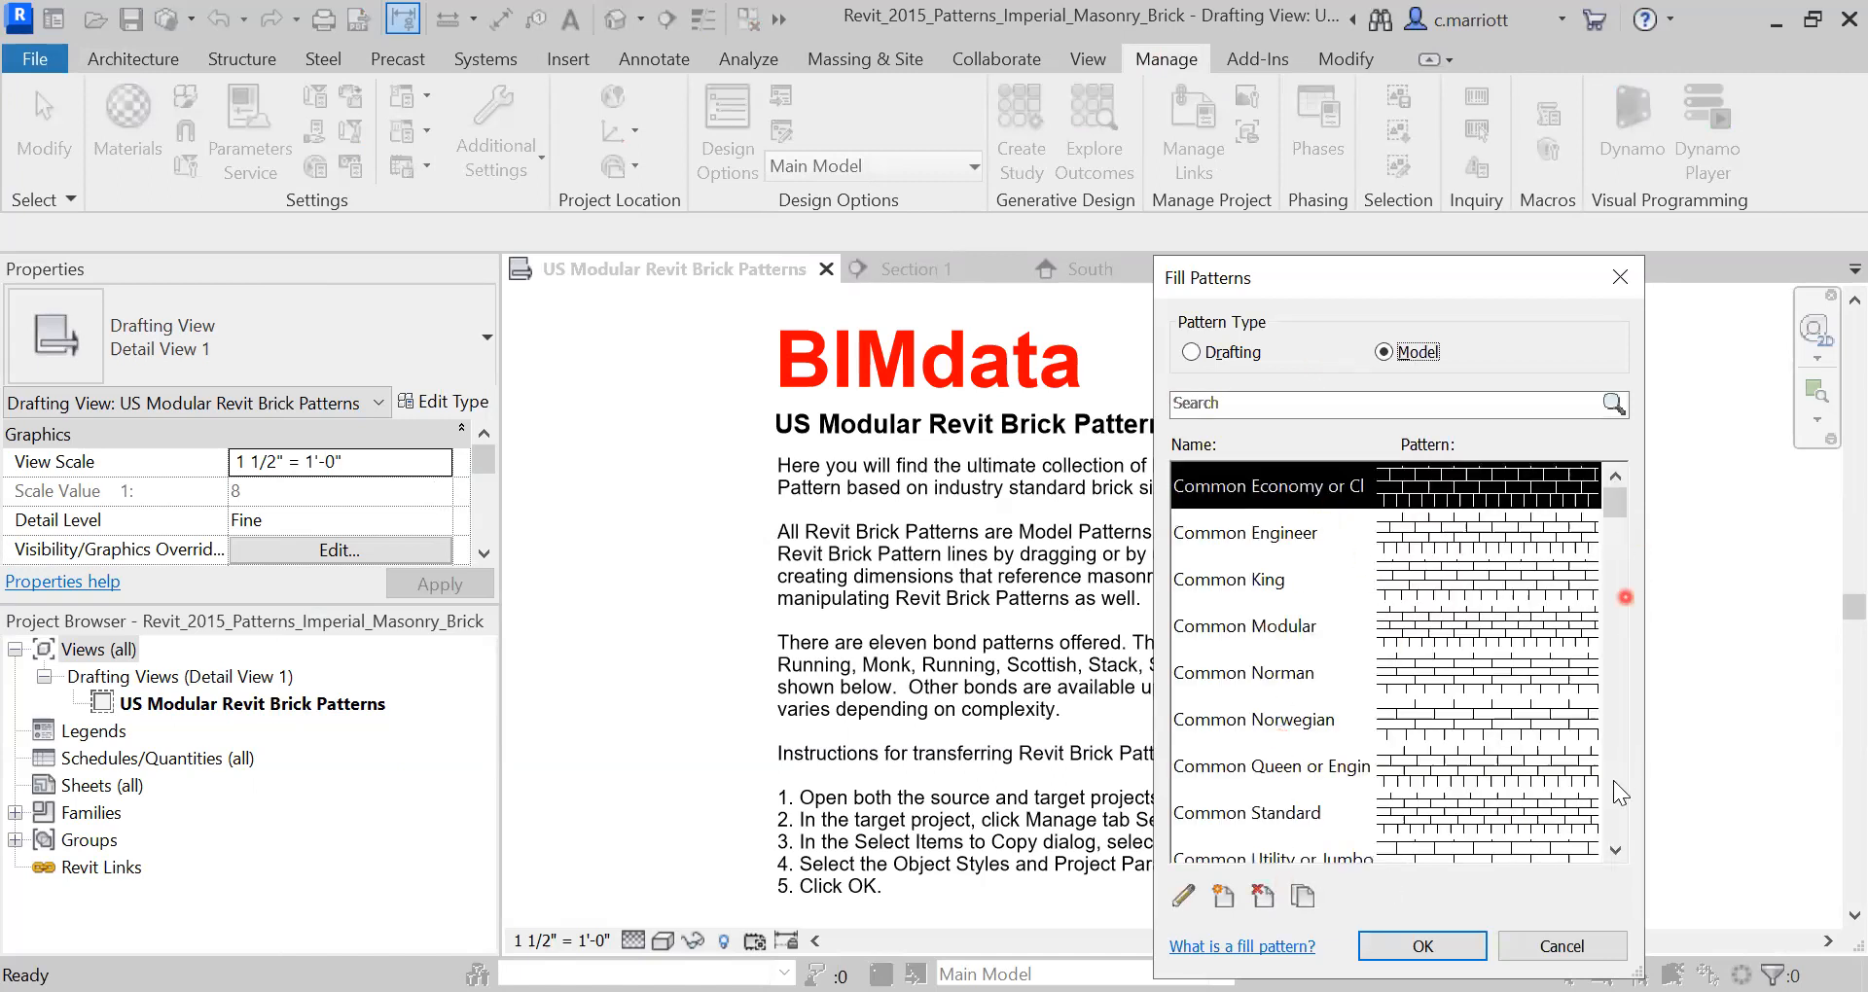
- Browse the model brick fill patterns, then close Fill Patterns without changes
click(1615, 854)
click(1615, 854)
click(1615, 855)
click(1615, 854)
click(1616, 854)
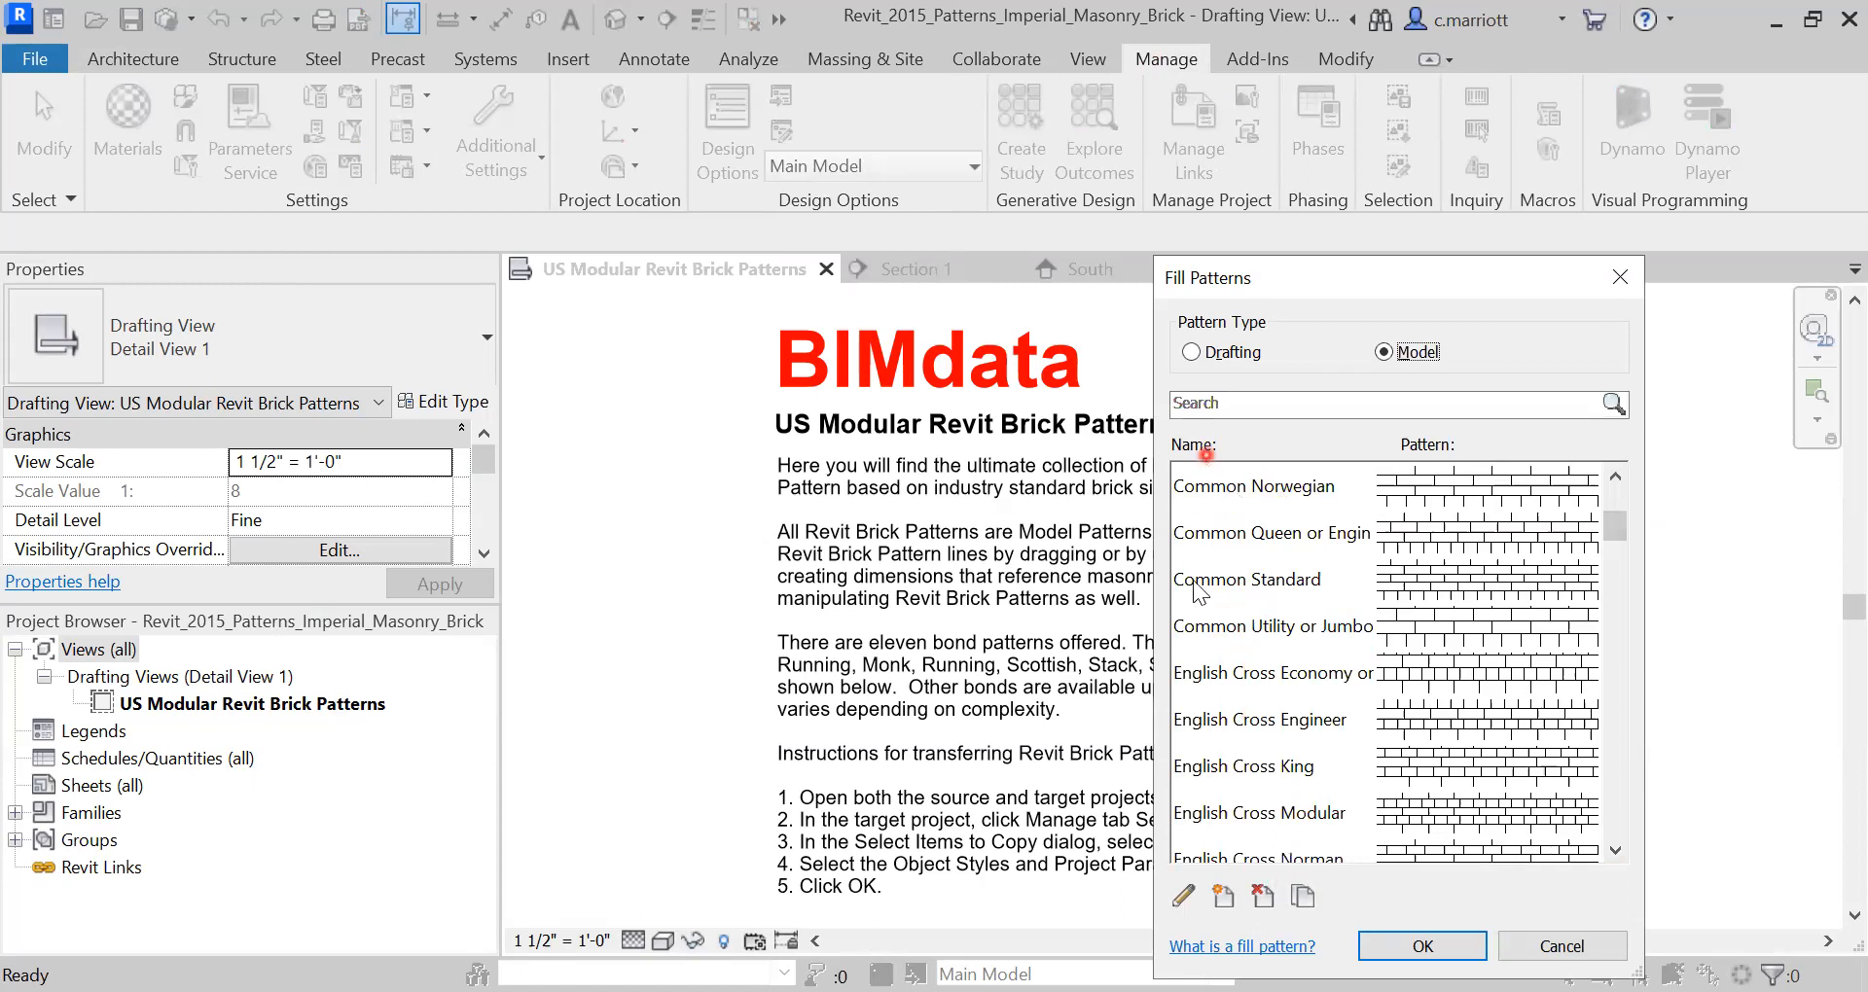
scroll(1242, 564, up, 1)
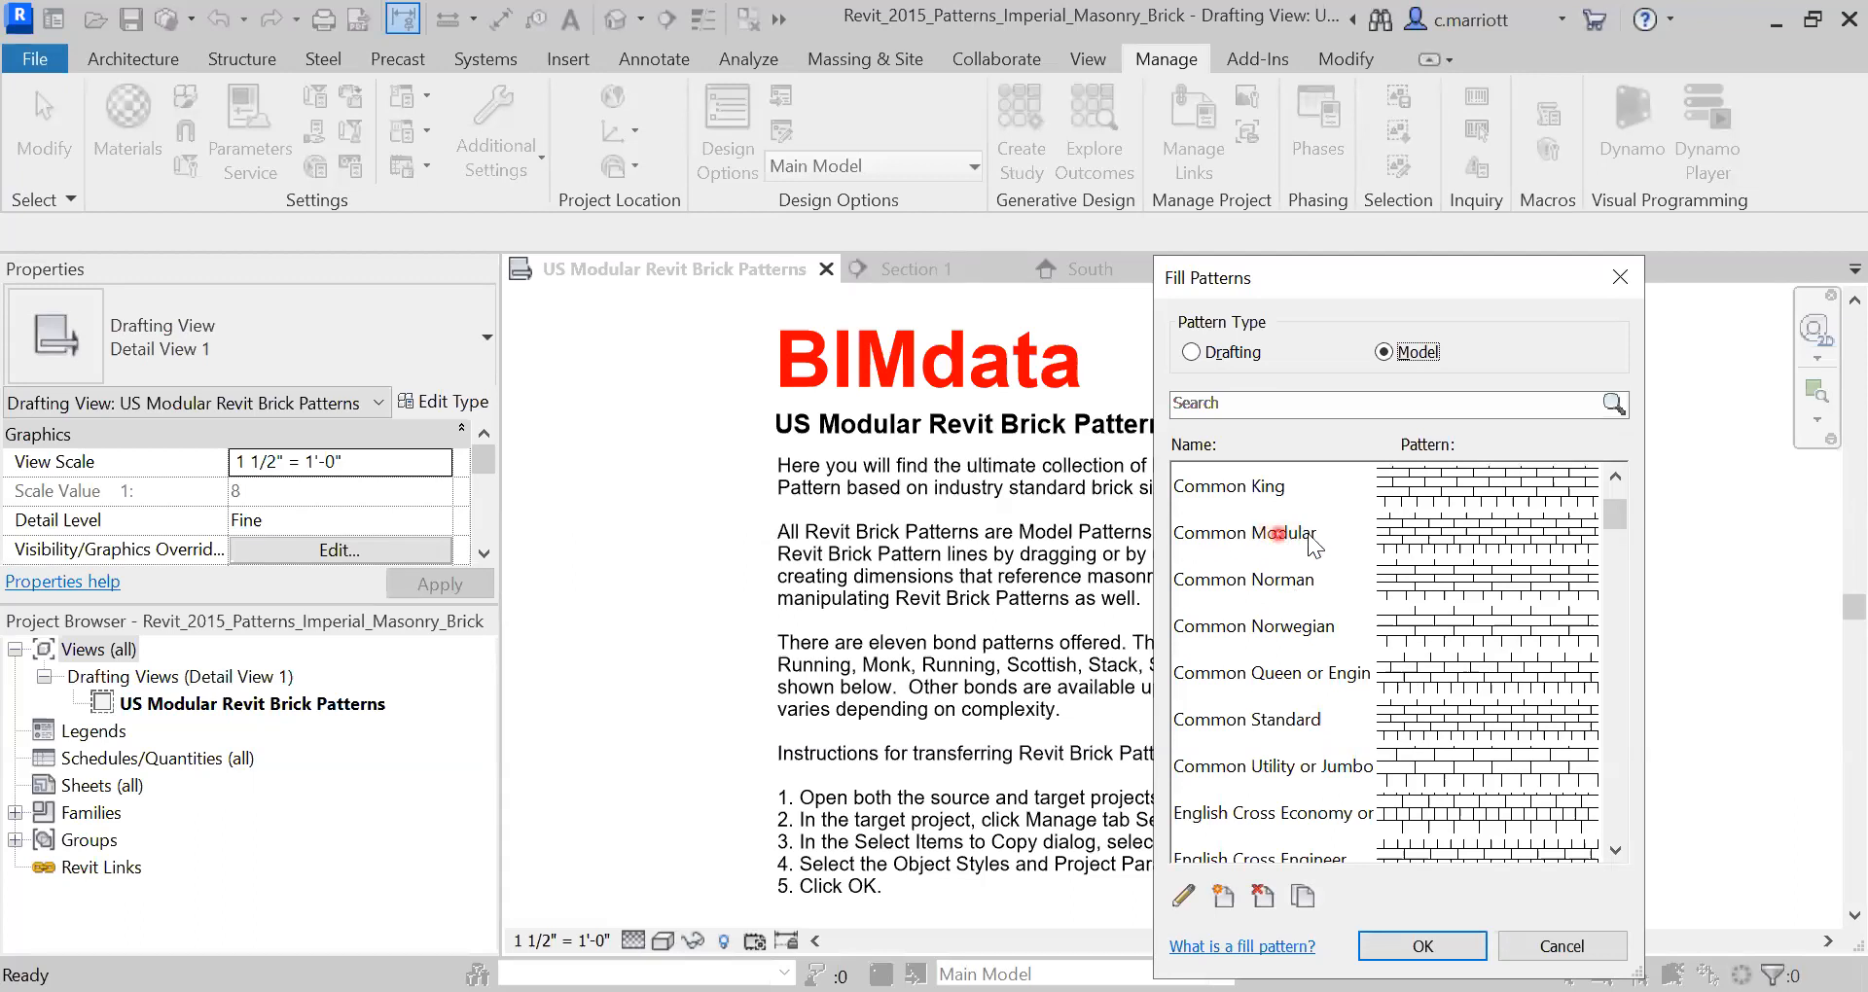
scroll(1237, 740, down, 5)
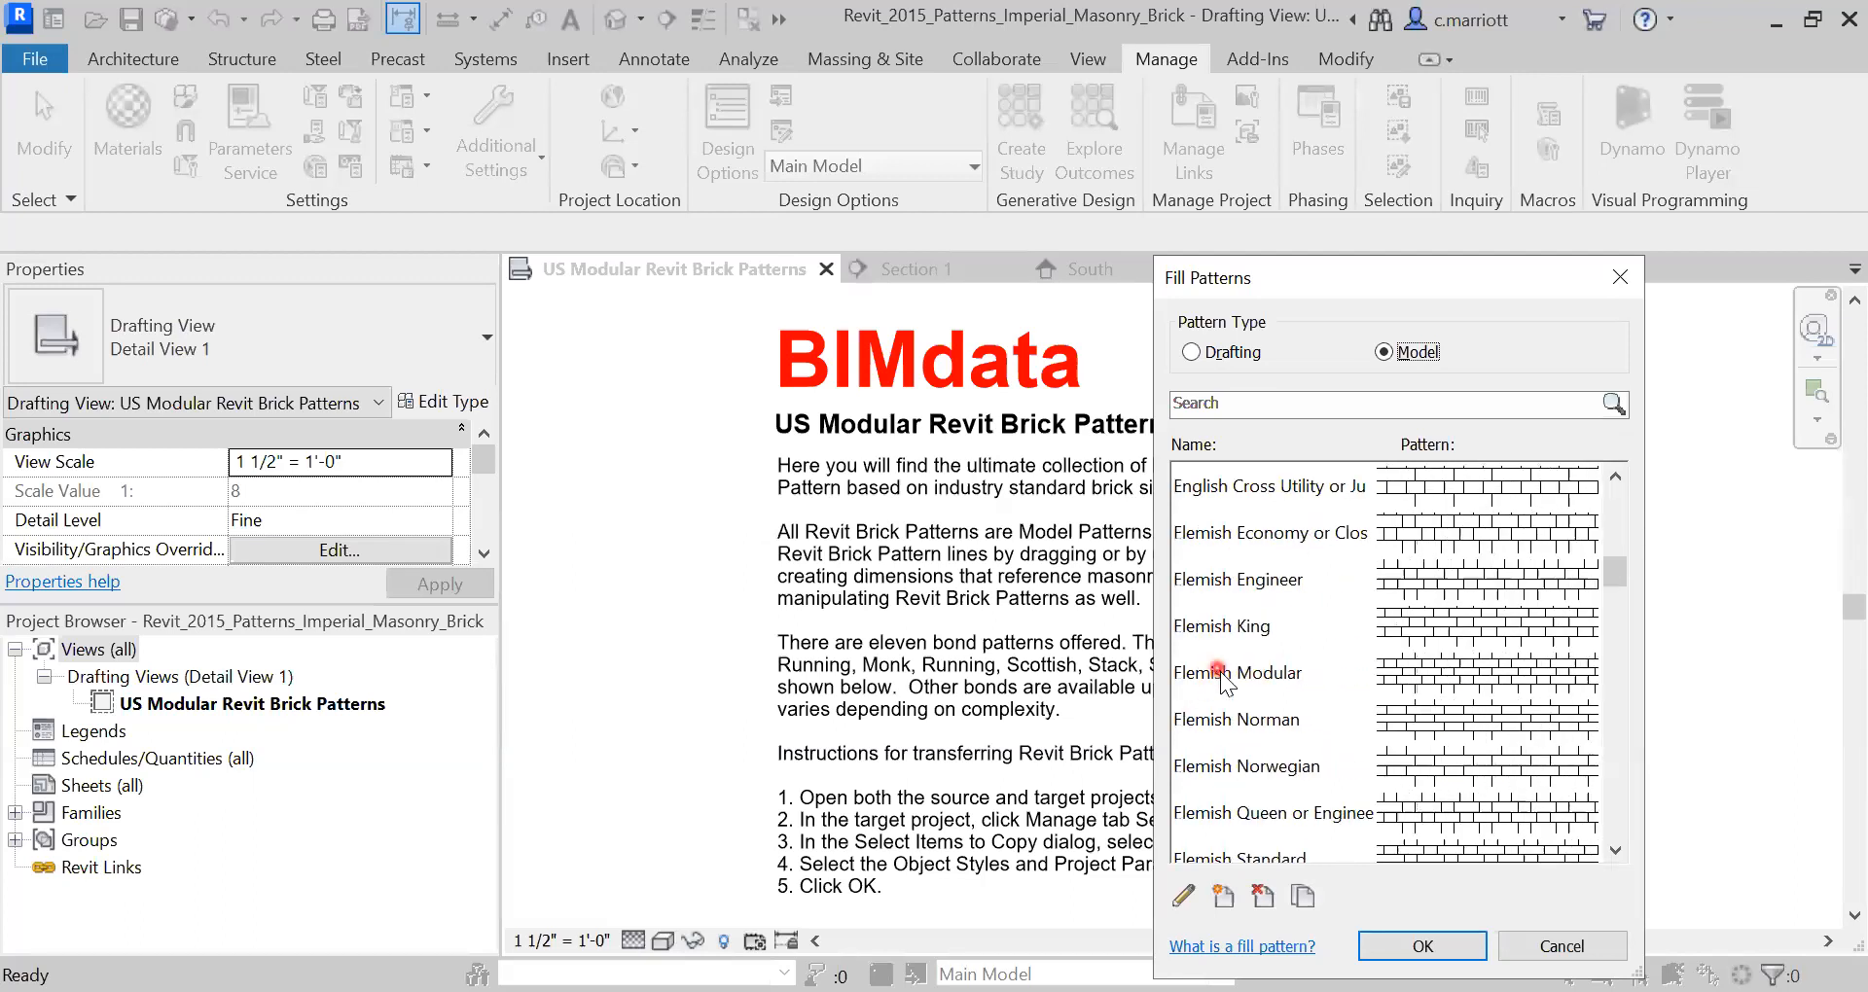
scroll(1246, 740, down, 4)
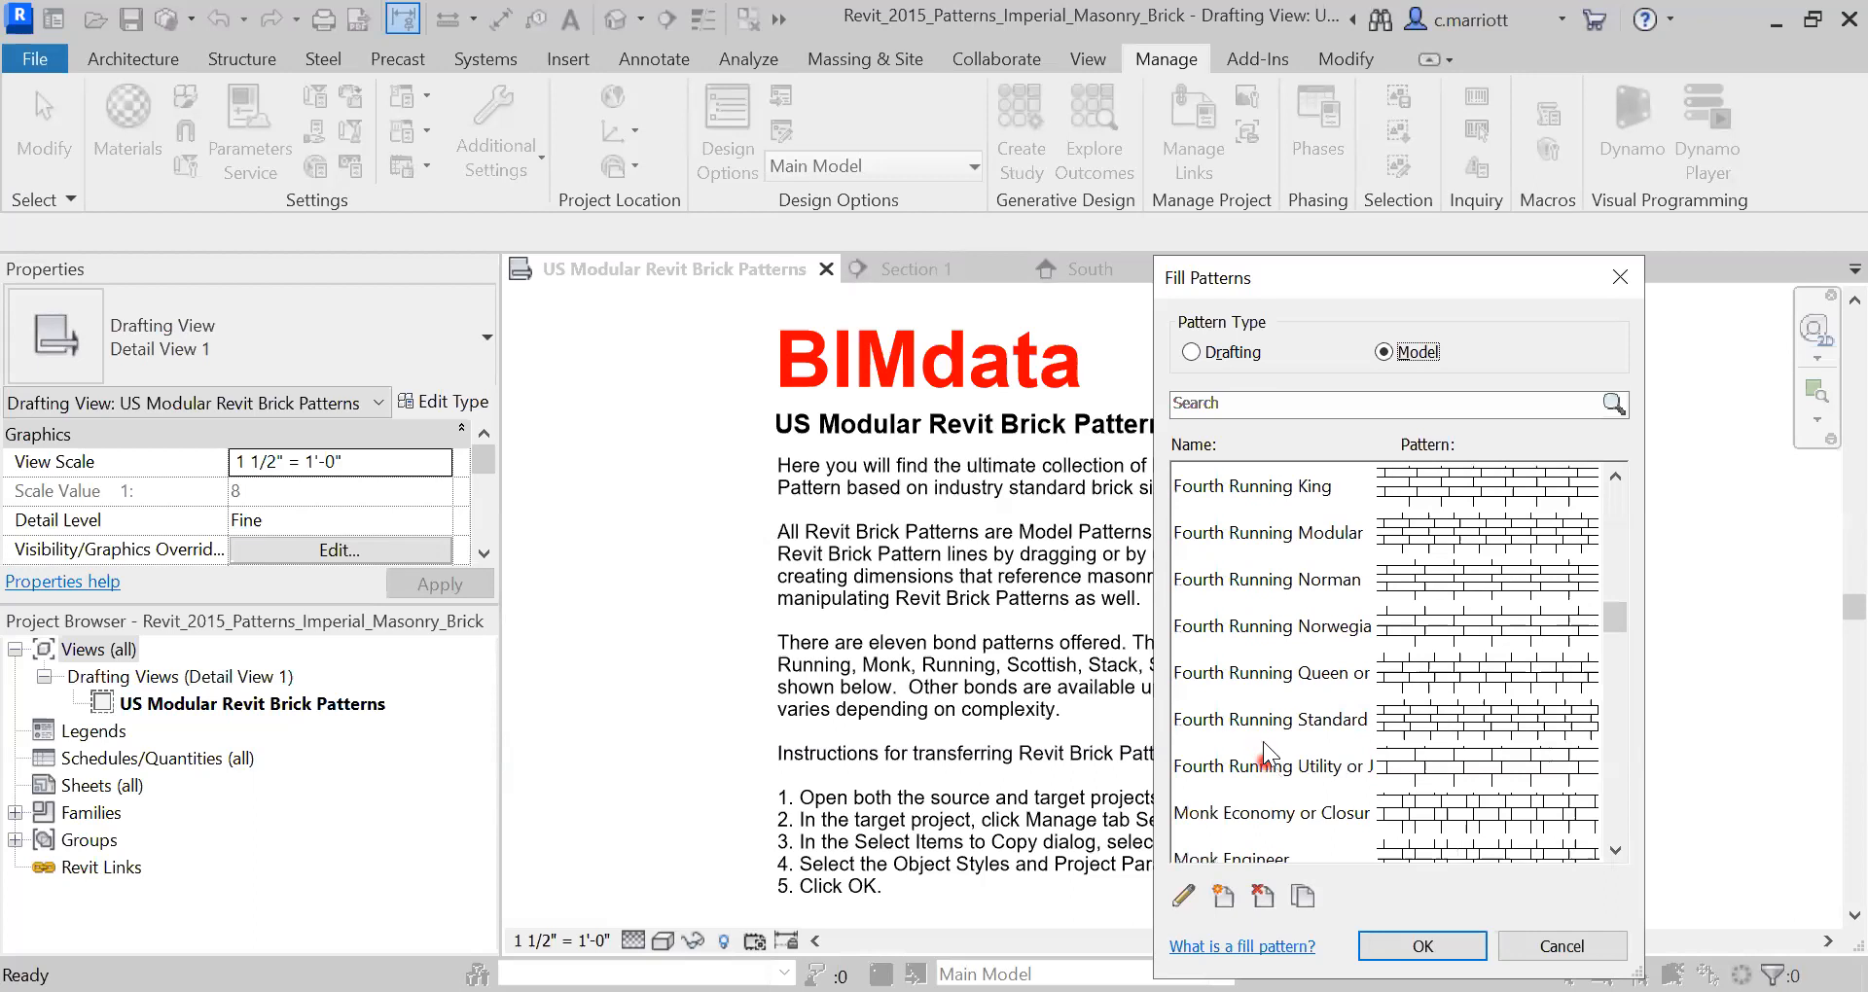
scroll(1261, 669, down, 6)
scroll(1238, 710, down, 3)
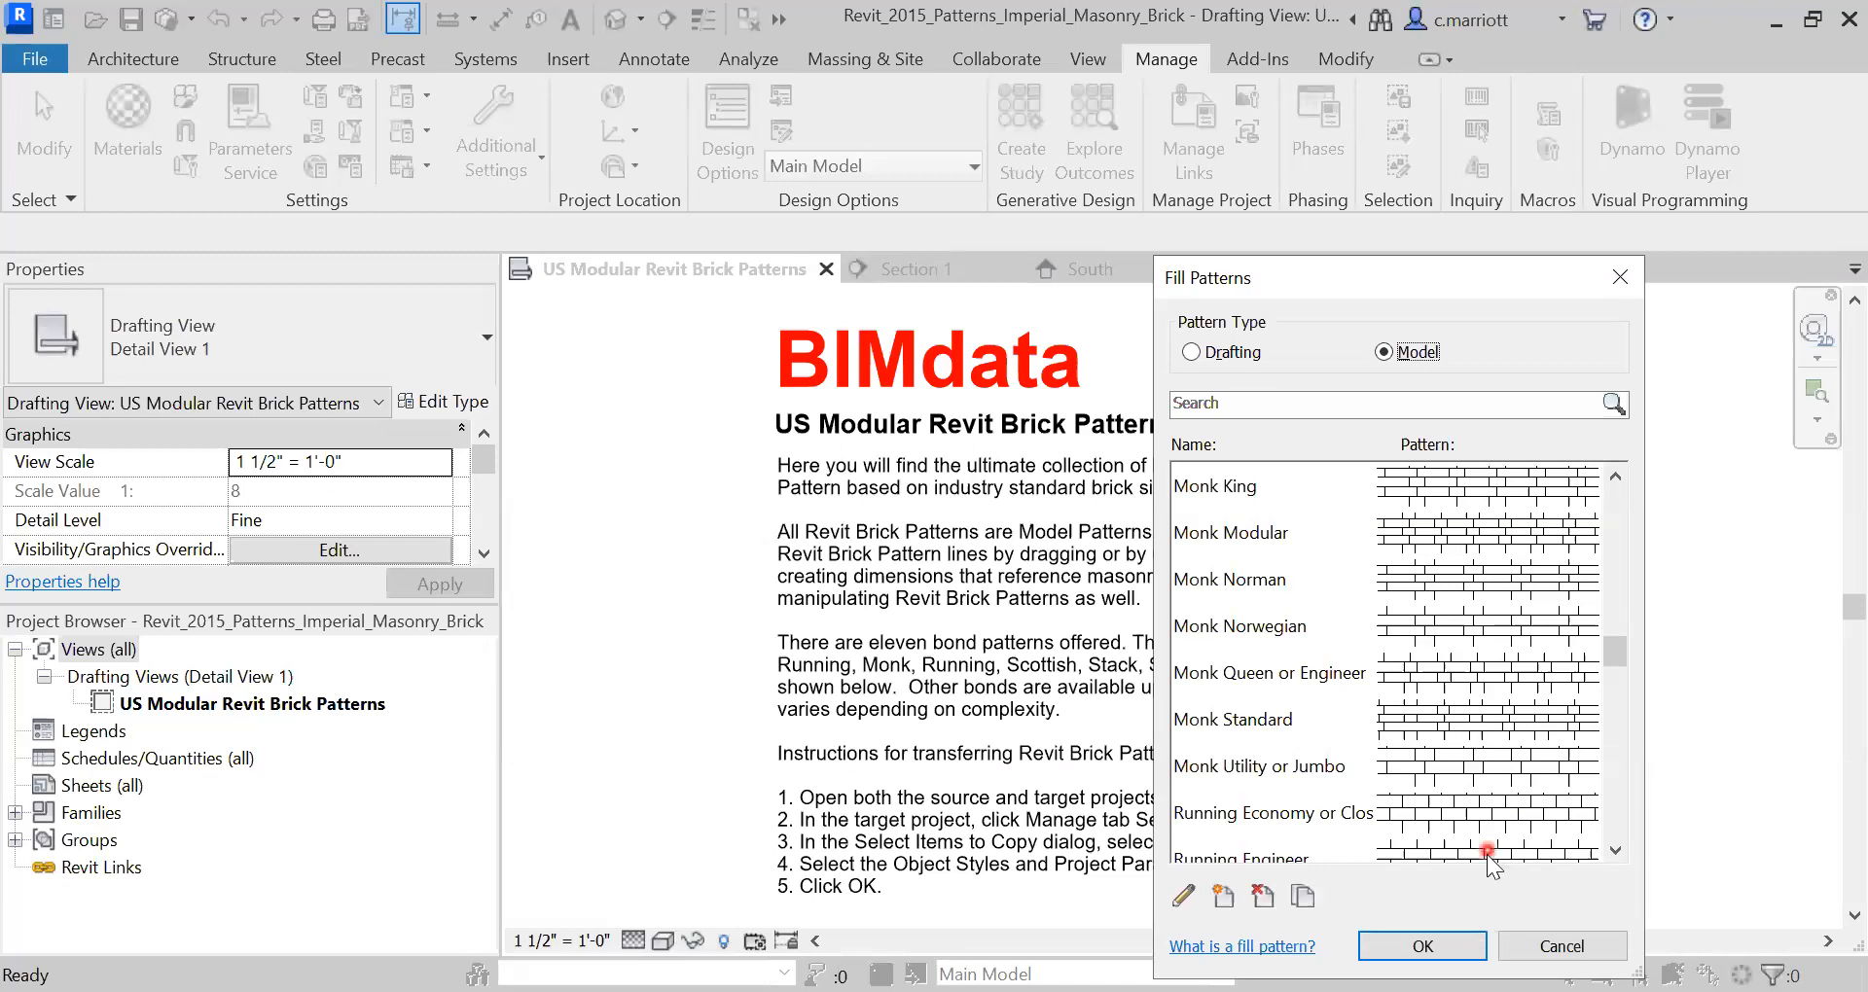
click(1520, 946)
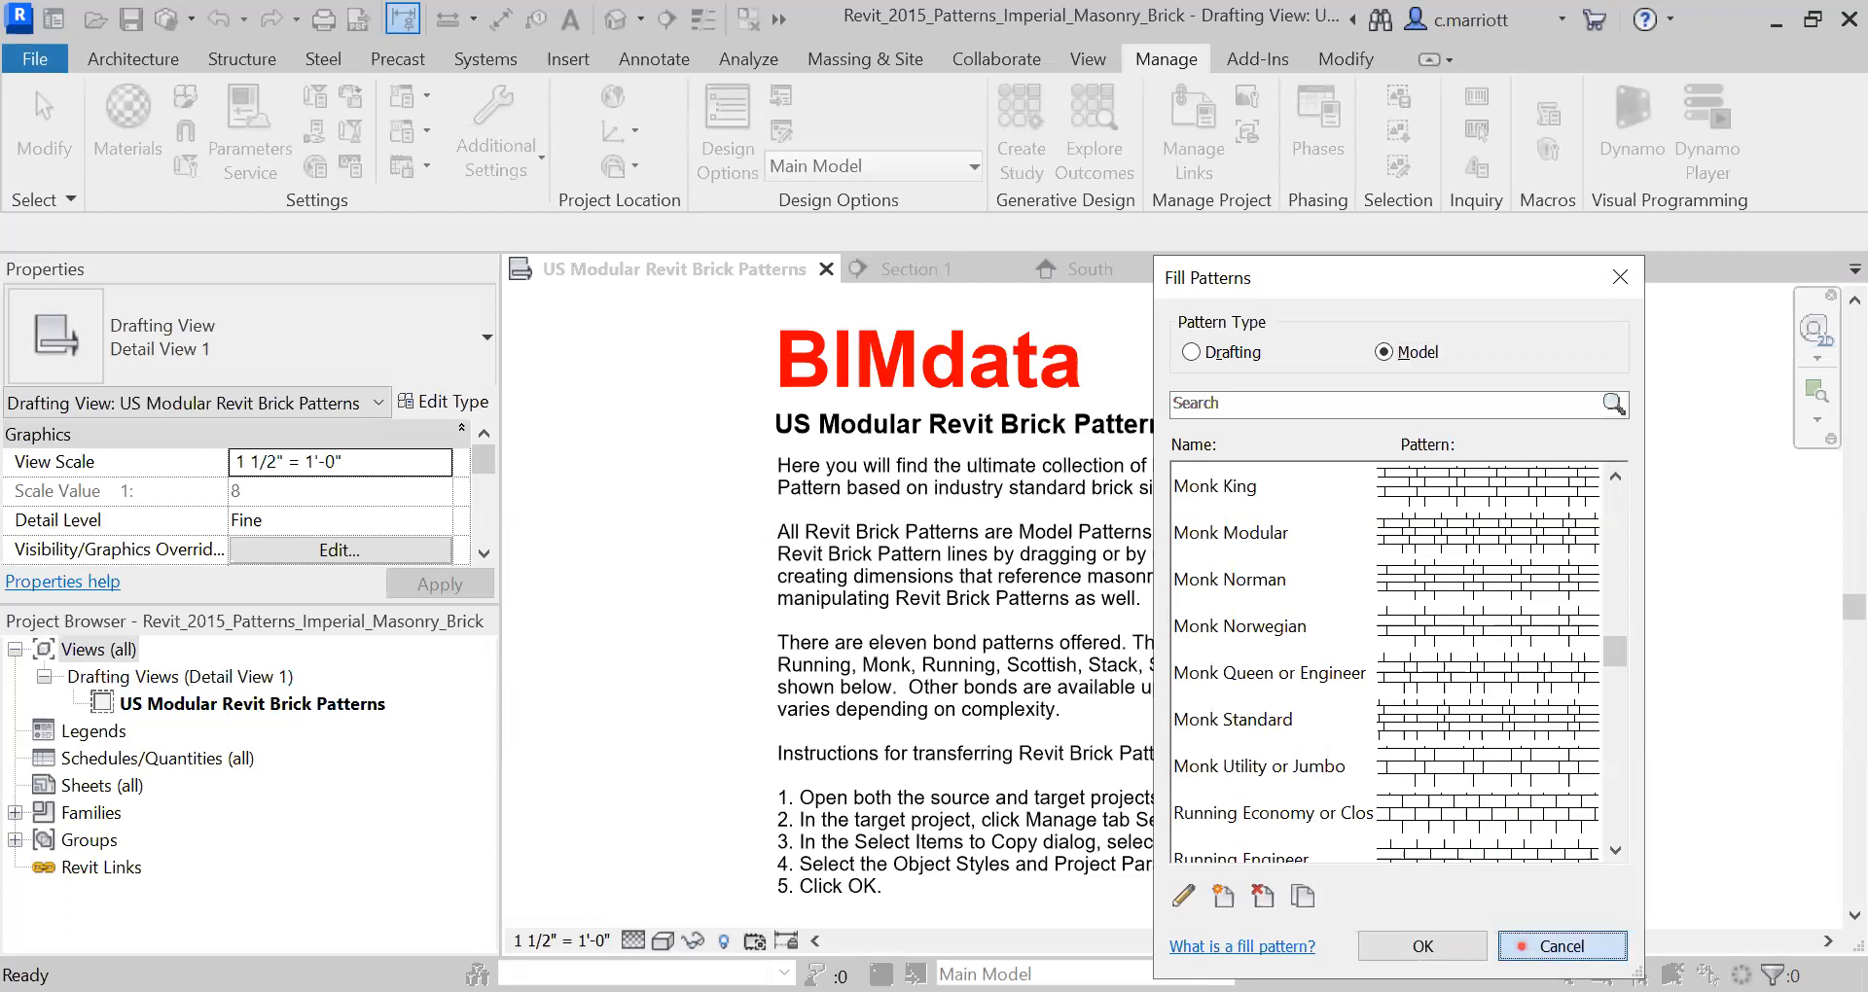
click(652, 298)
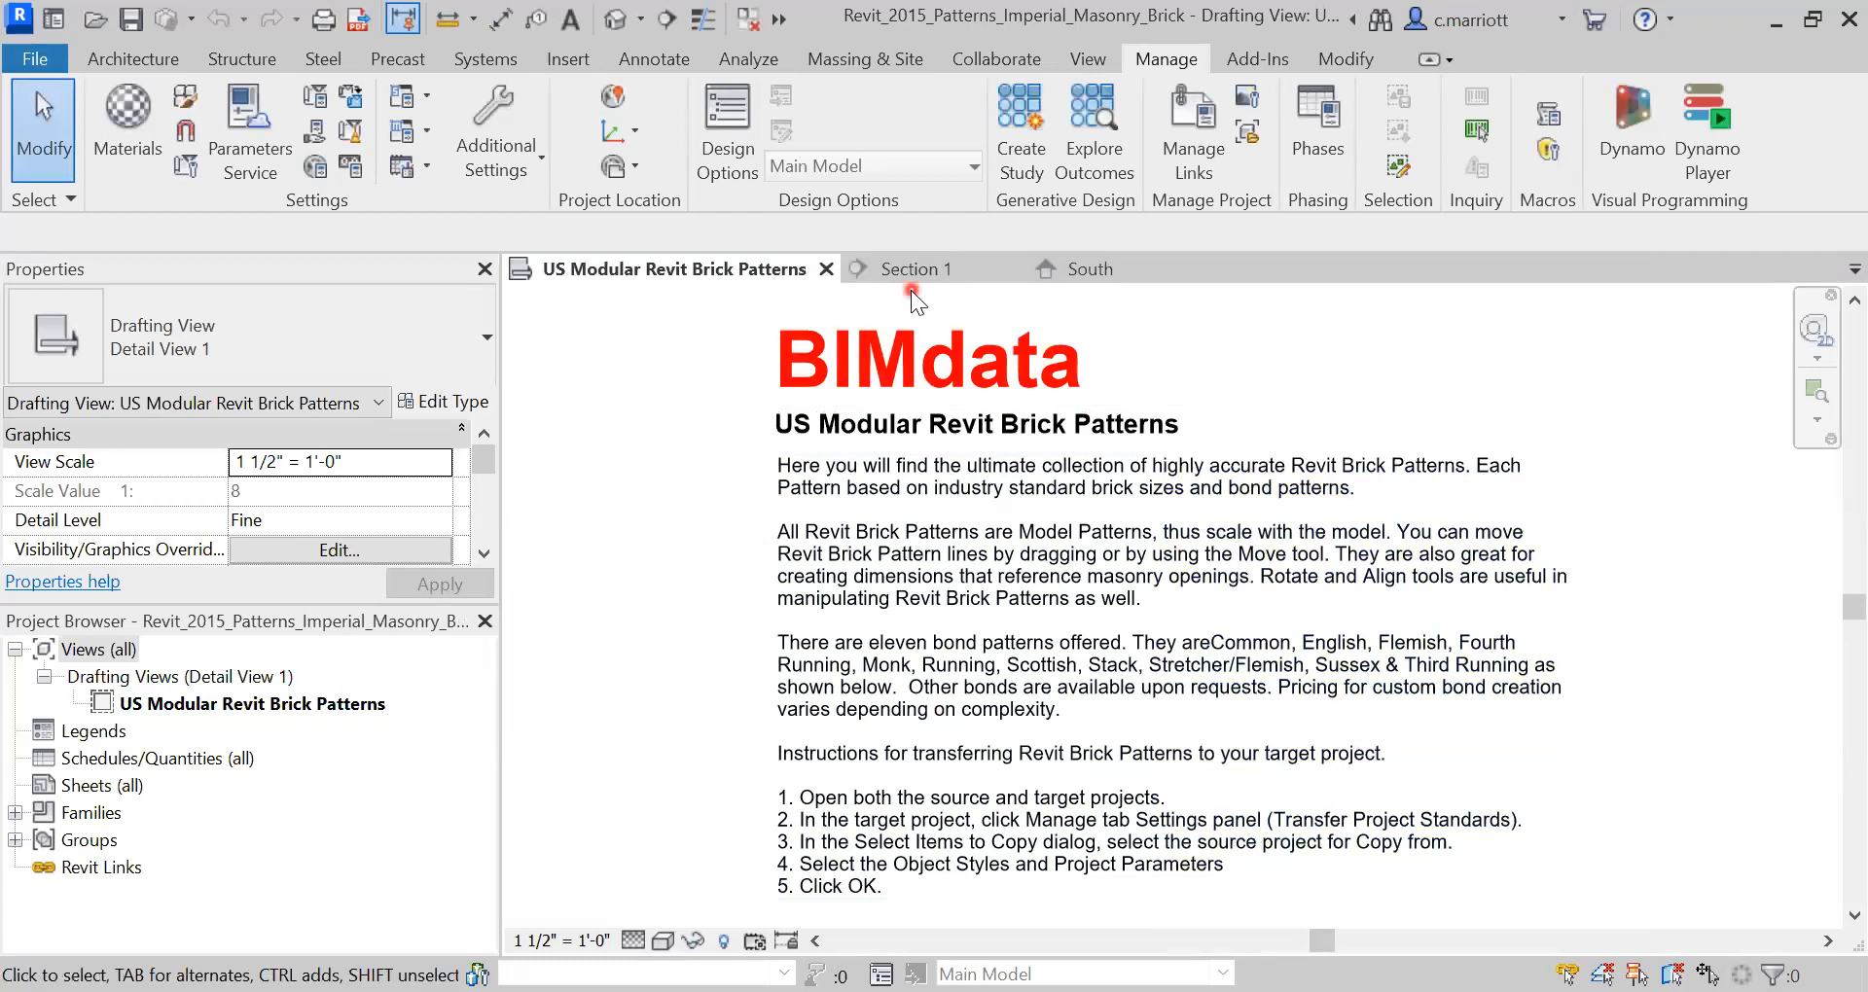
- Leave the Section 1 view and open the South elevation from the Project Browser
click(915, 263)
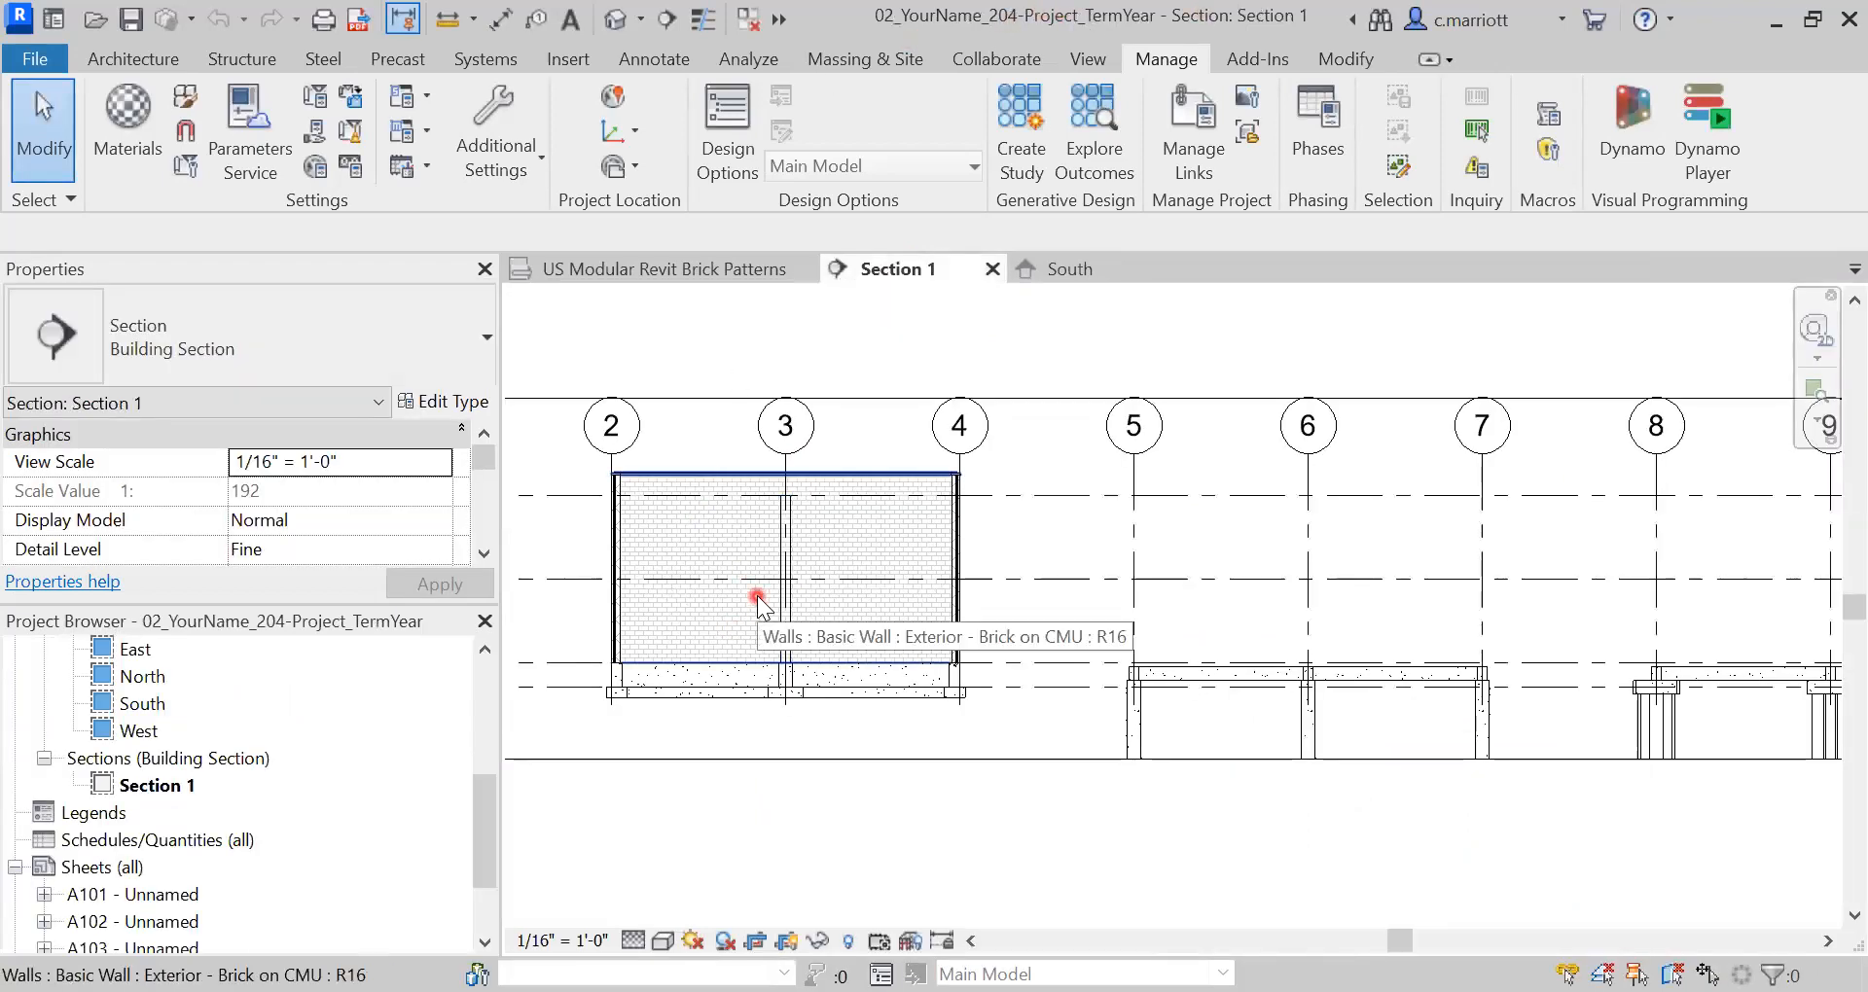
scroll(757, 595, up, 1)
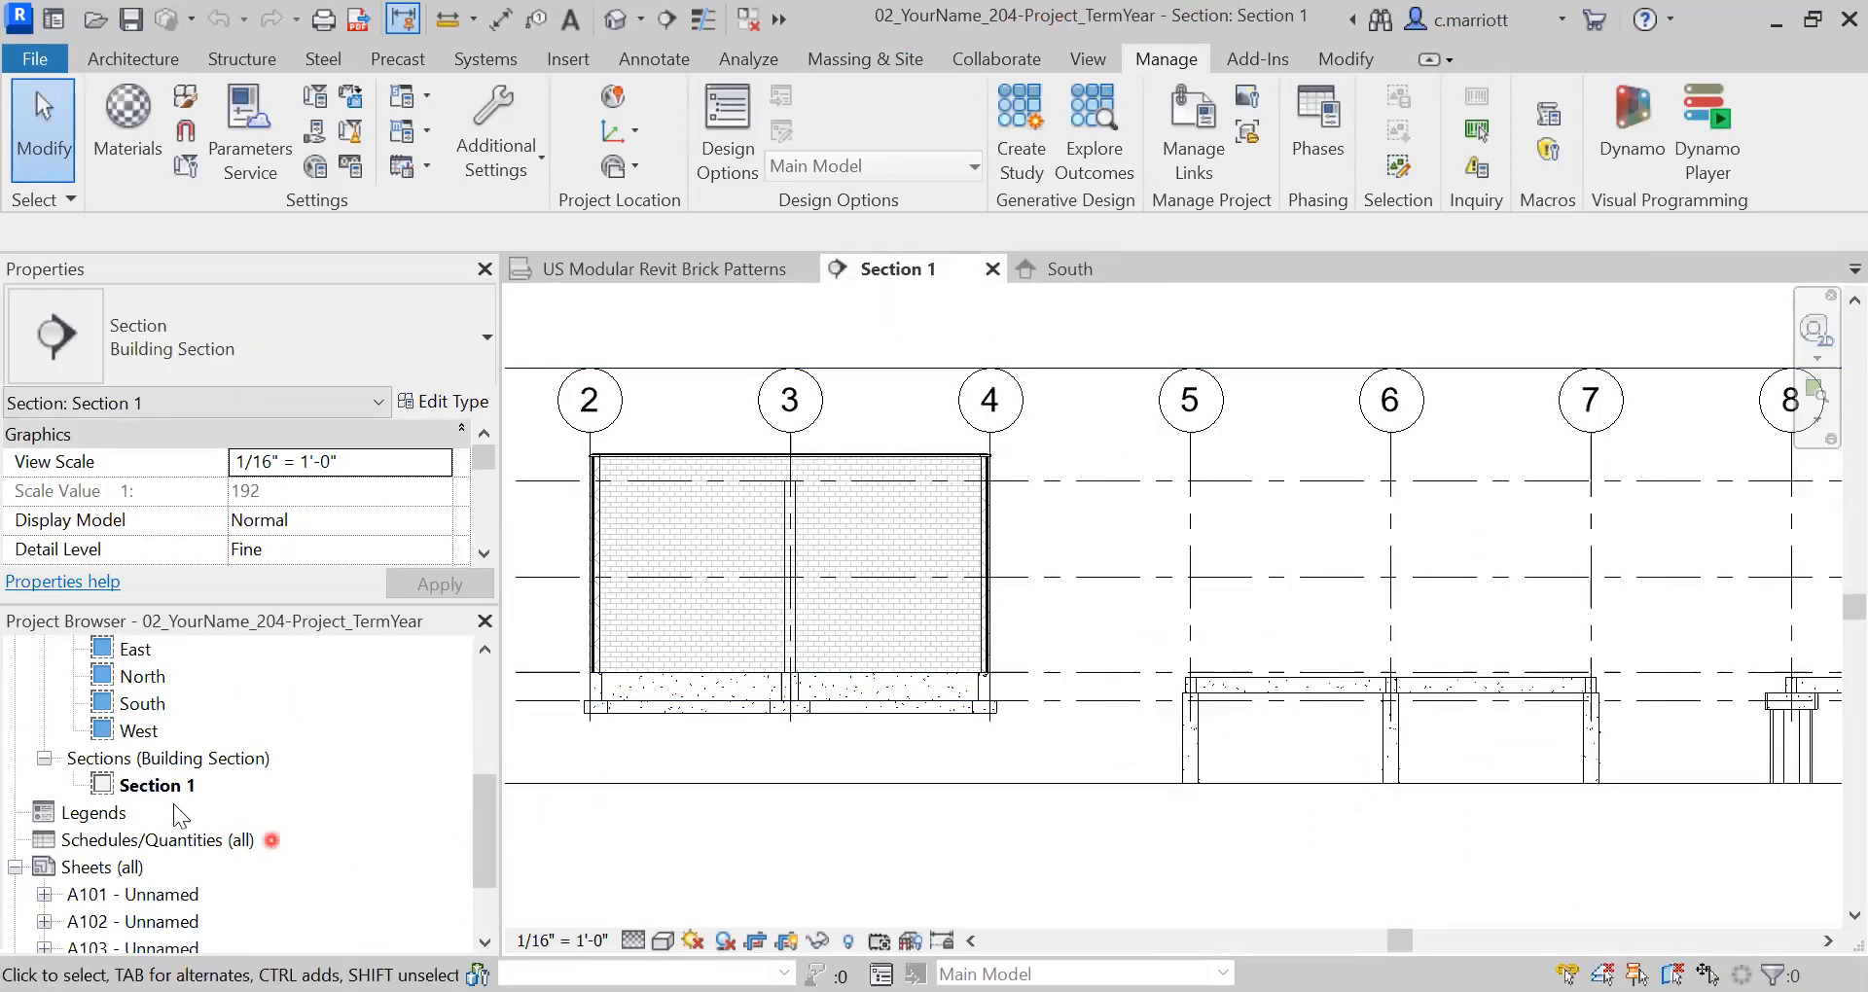
double_click(136, 702)
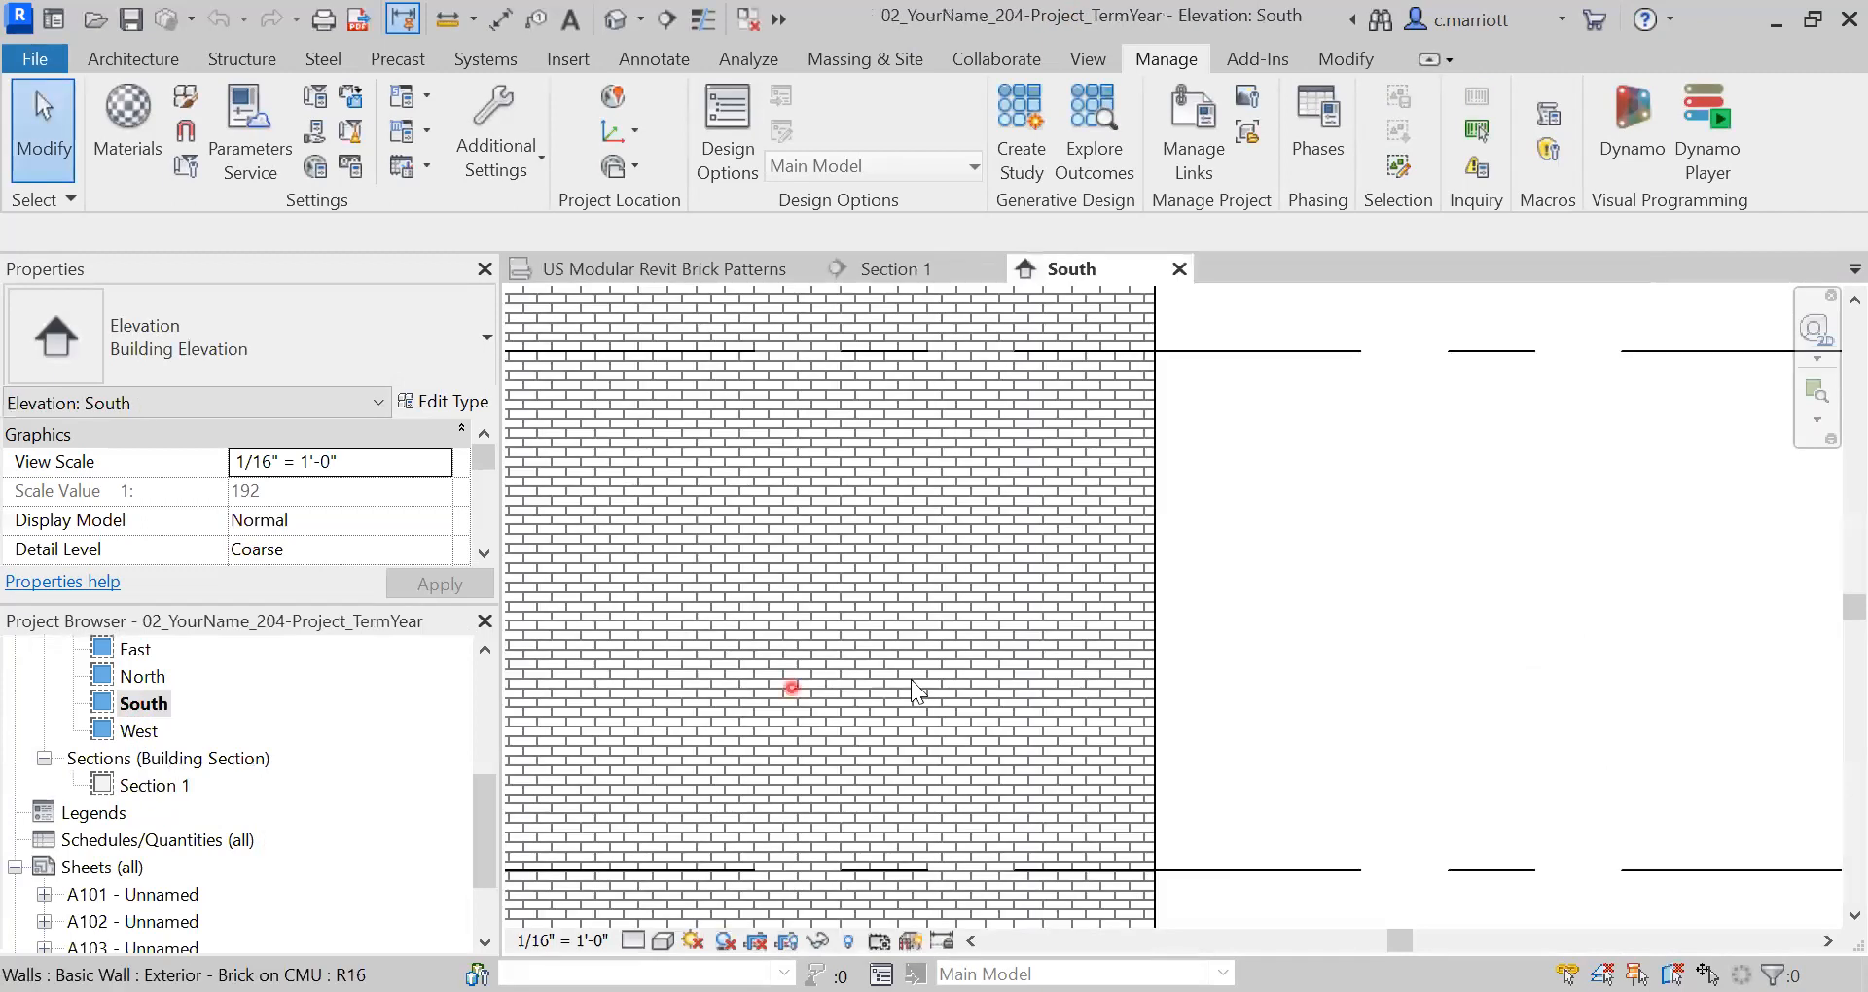
scroll(1134, 691, down, 1)
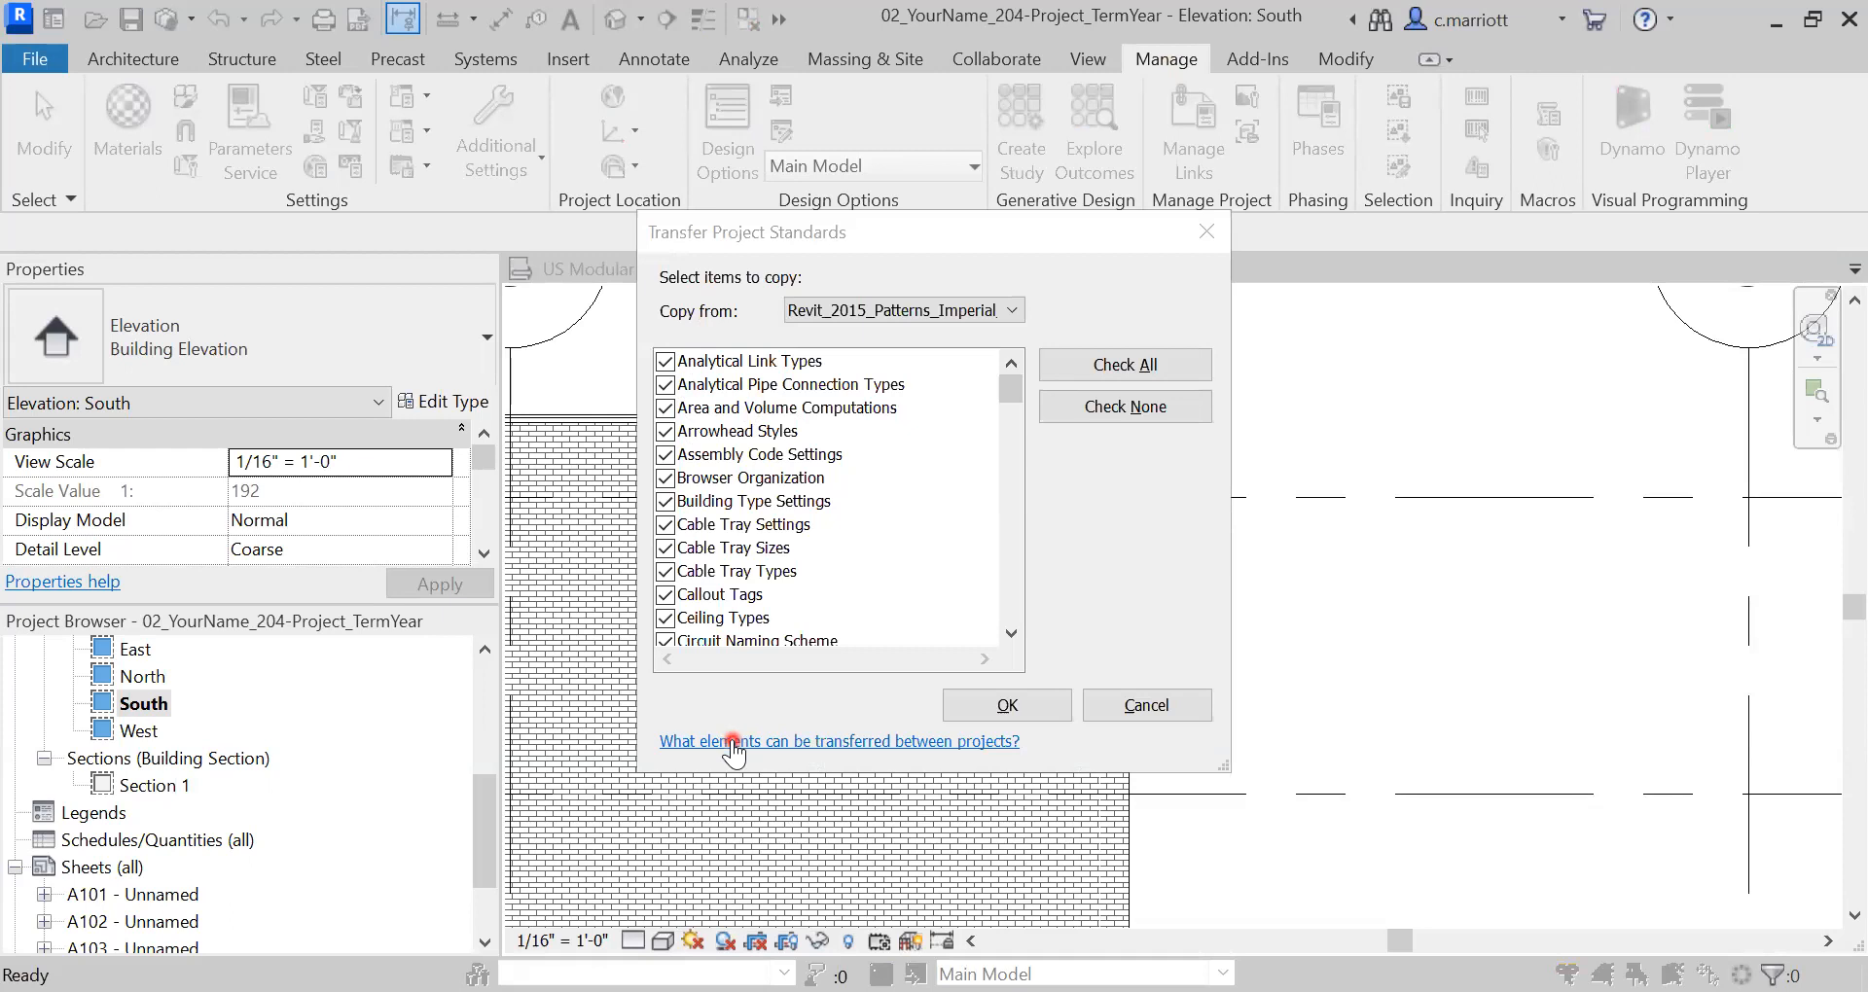
- Clear all items, tick only Fill Patterns, and confirm the transfer from Revit_2015_Patterns_Imperial
click(1090, 414)
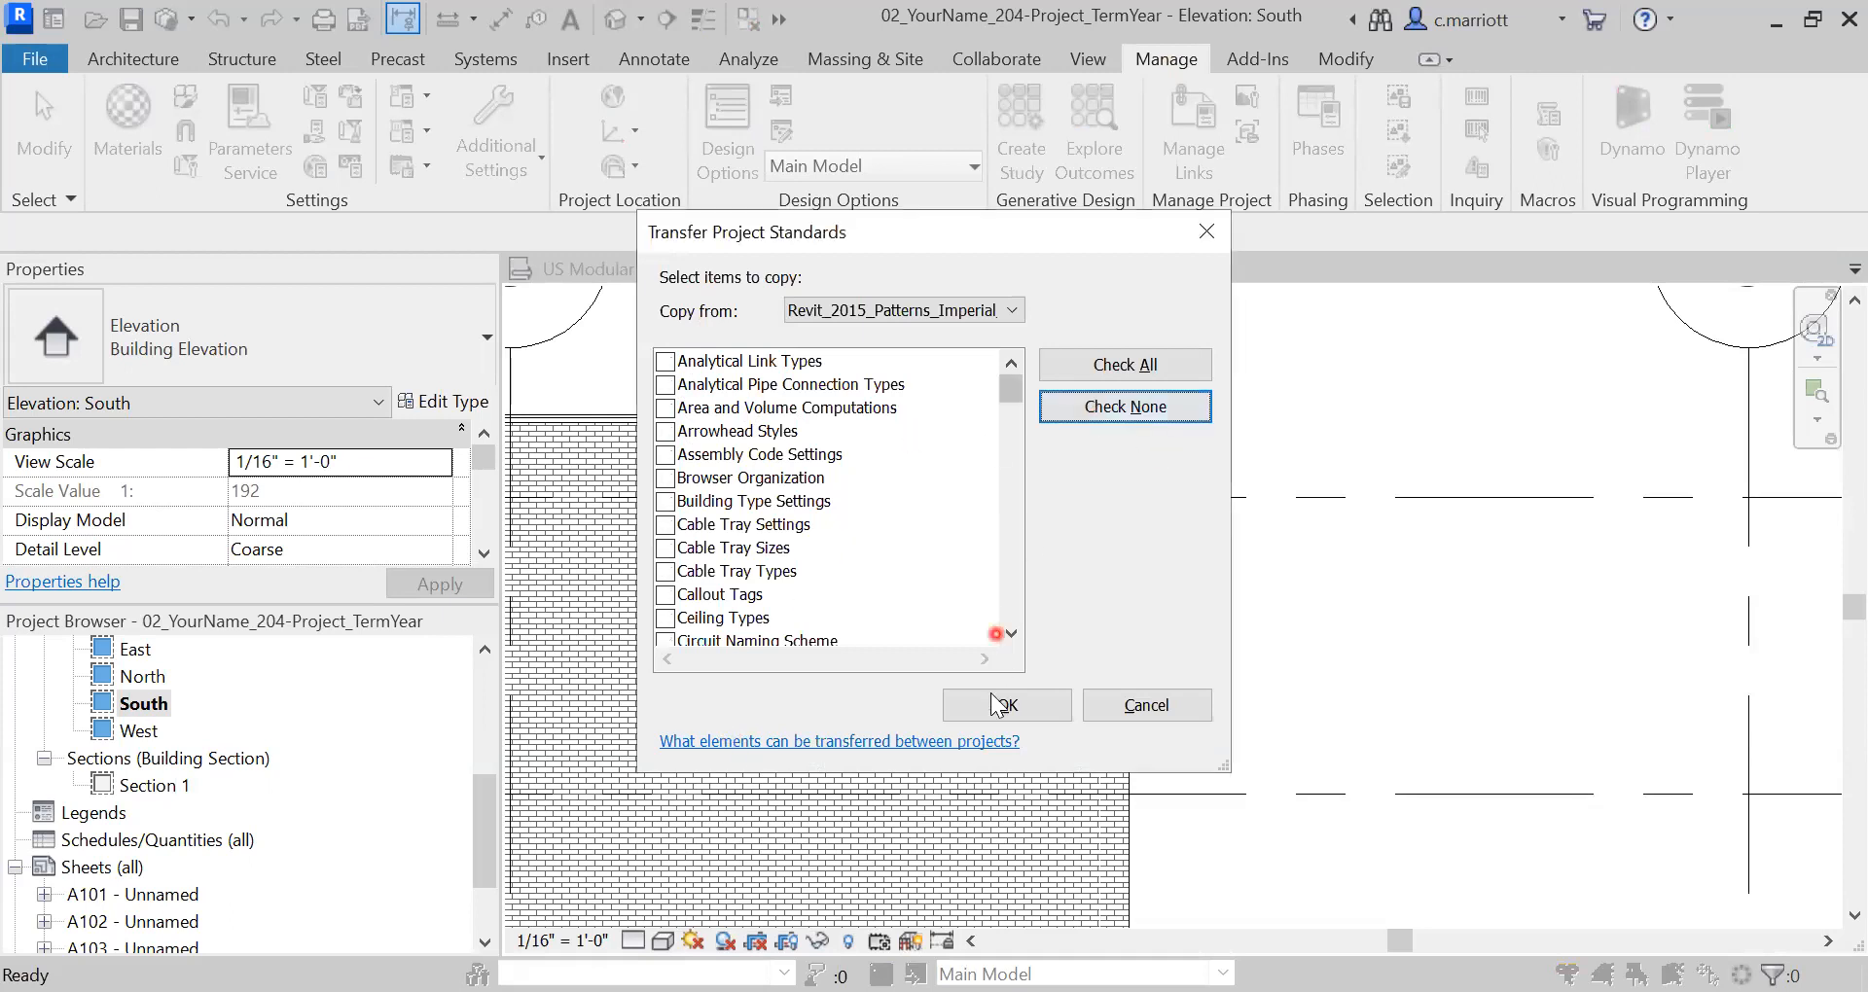
click(1016, 605)
click(1017, 605)
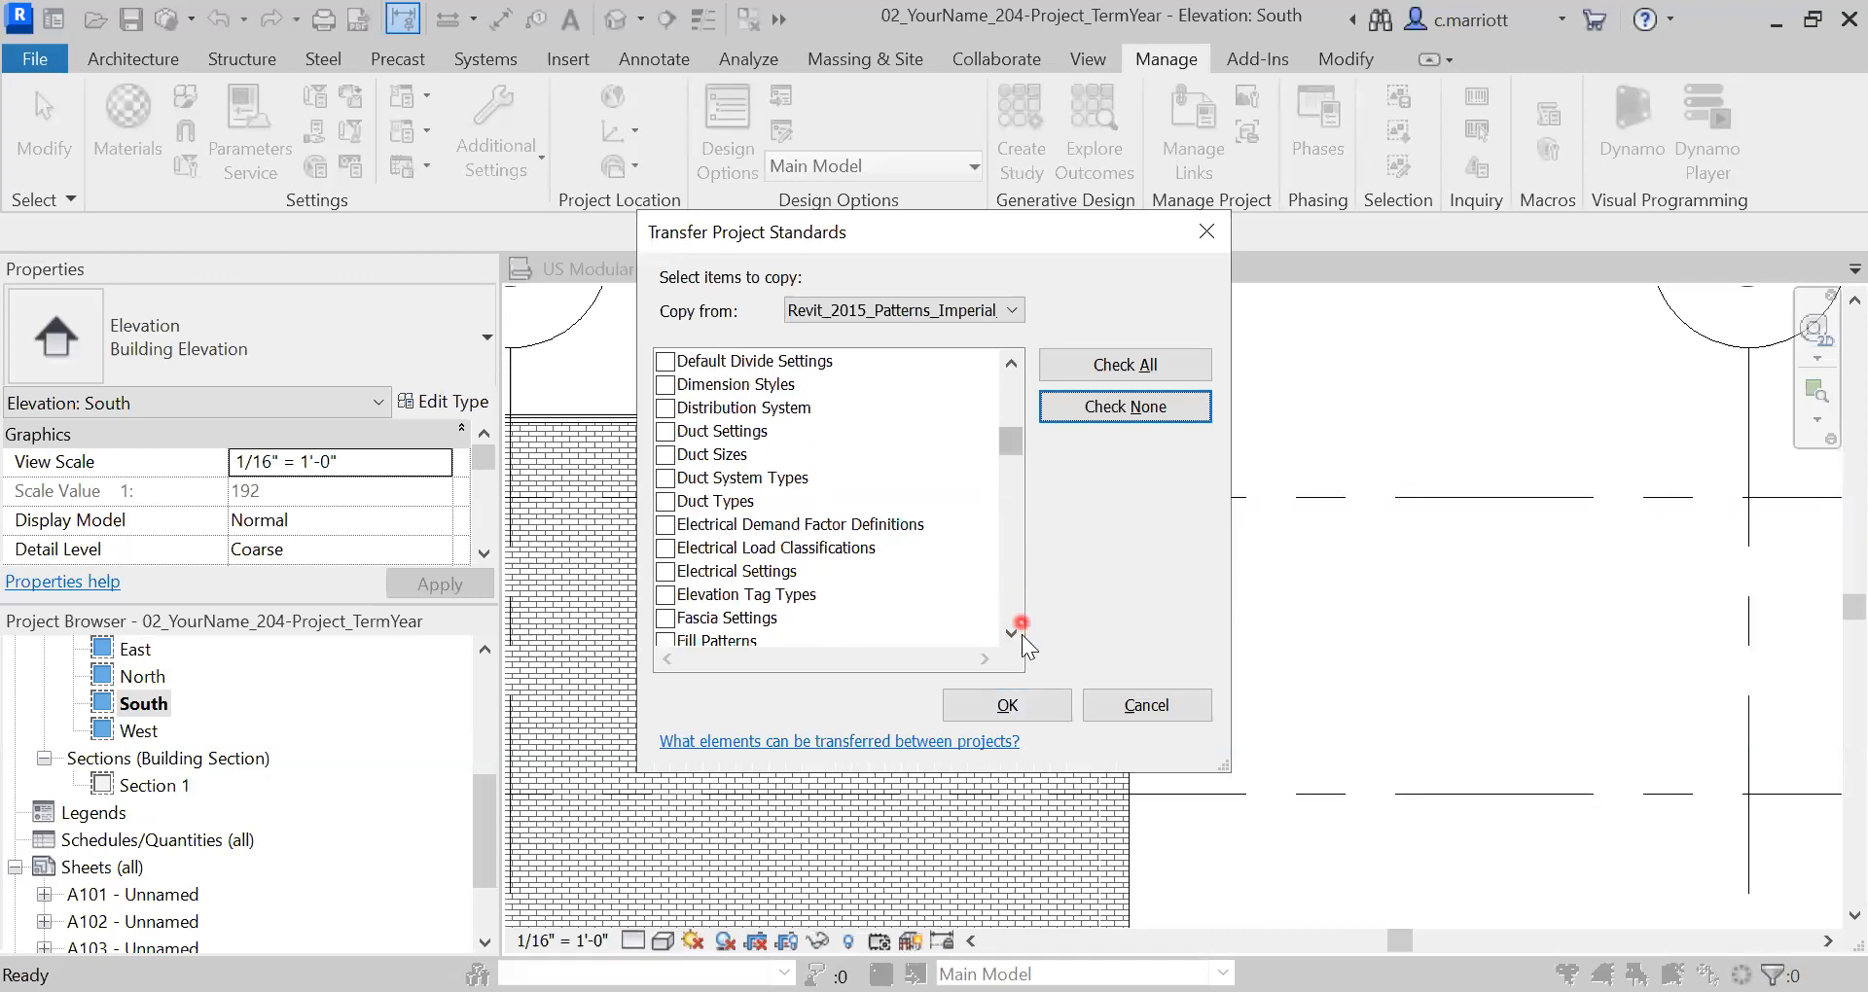
click(1012, 633)
click(666, 618)
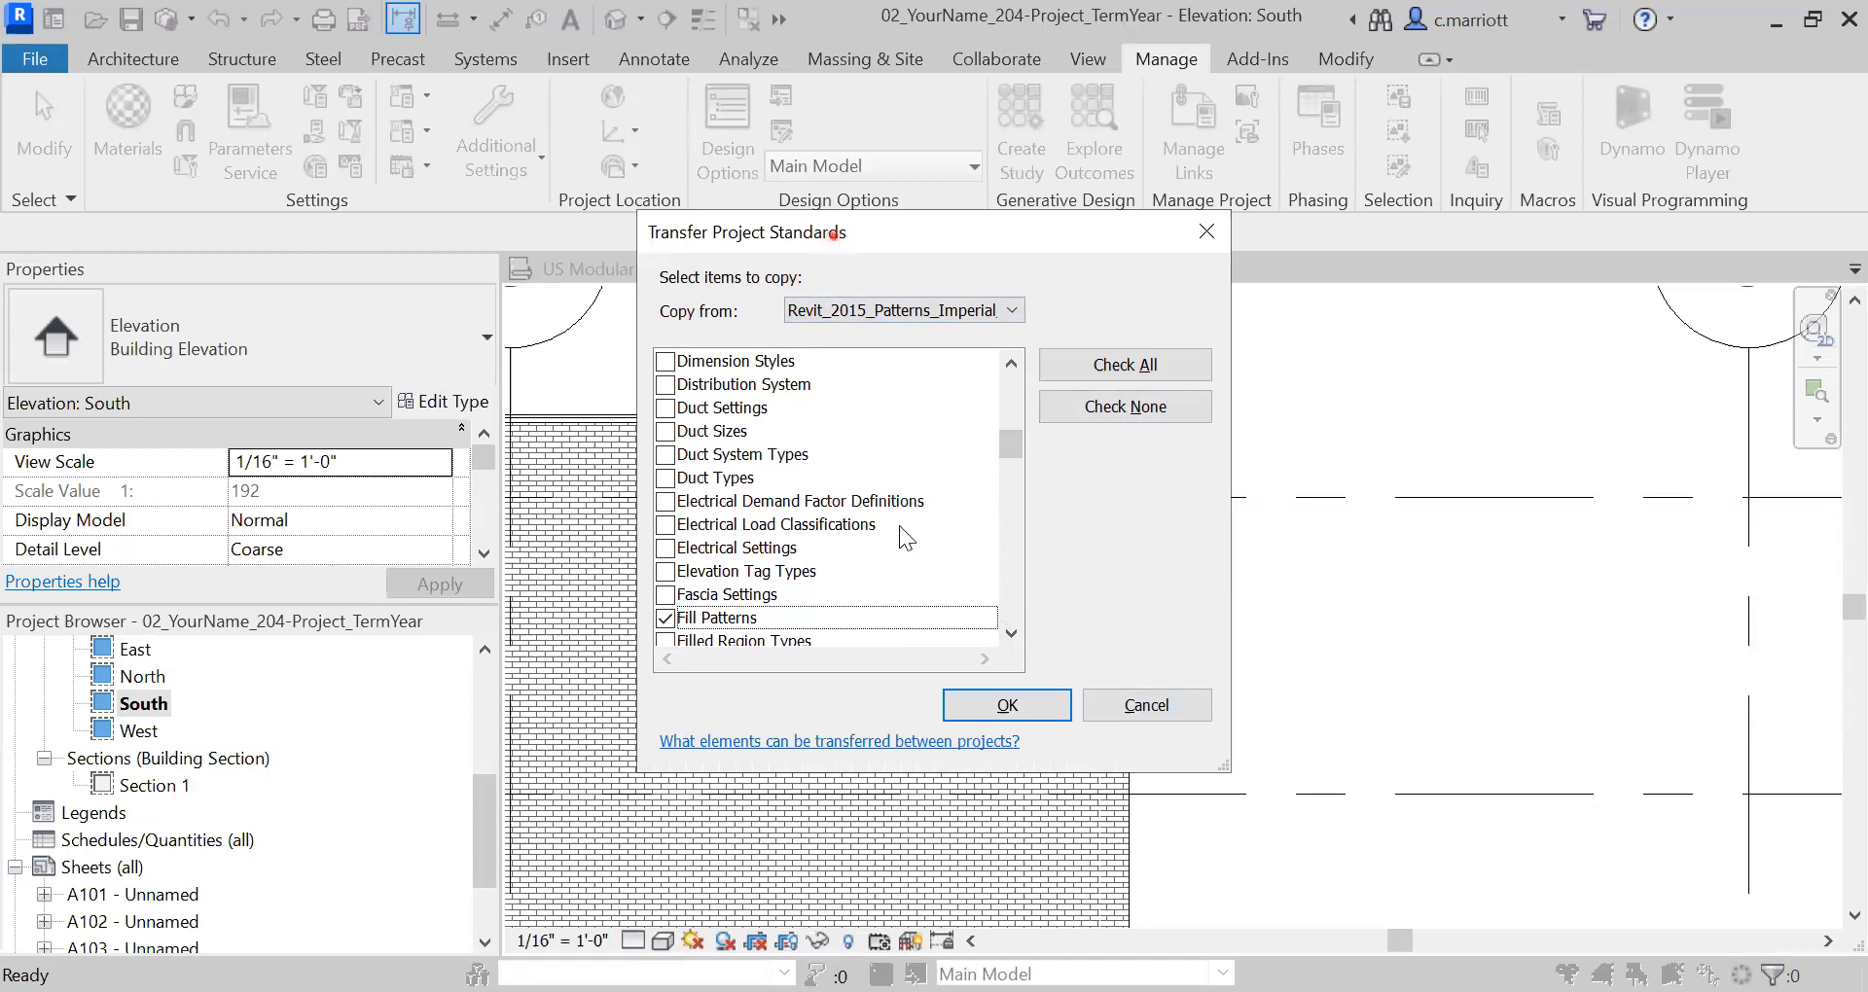
drag(833, 234, 905, 358)
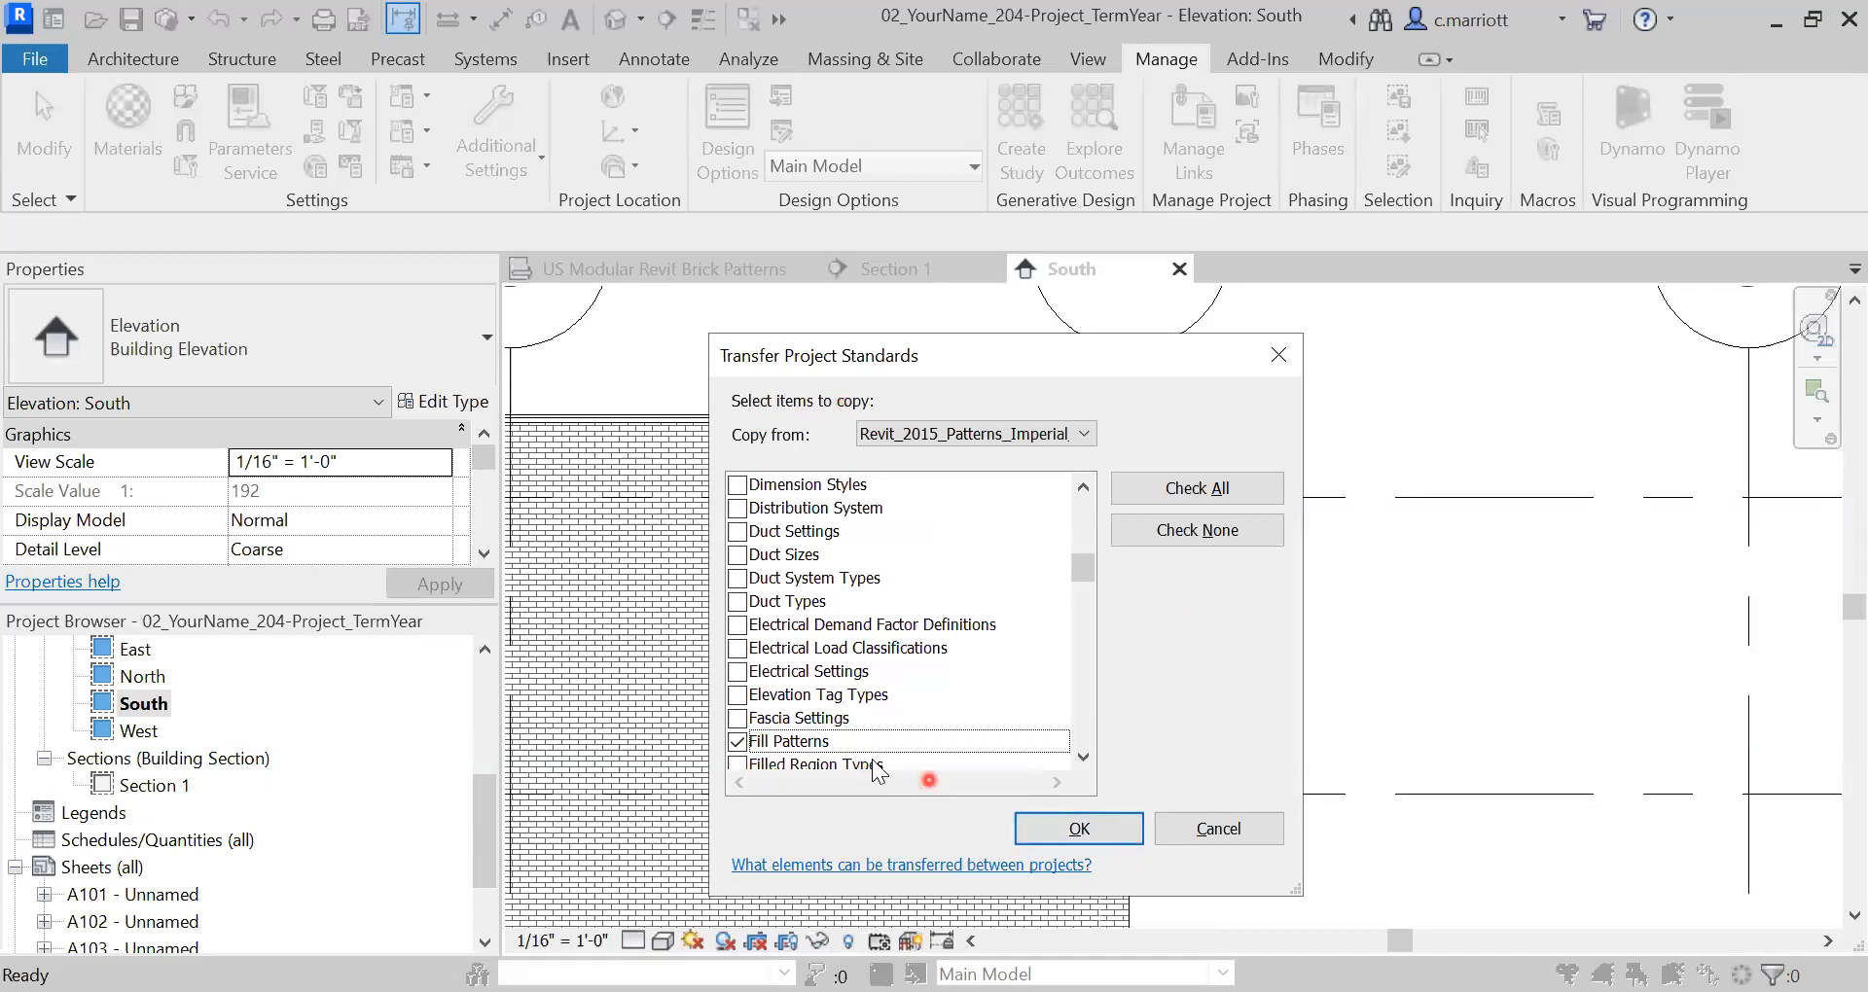
click(1051, 832)
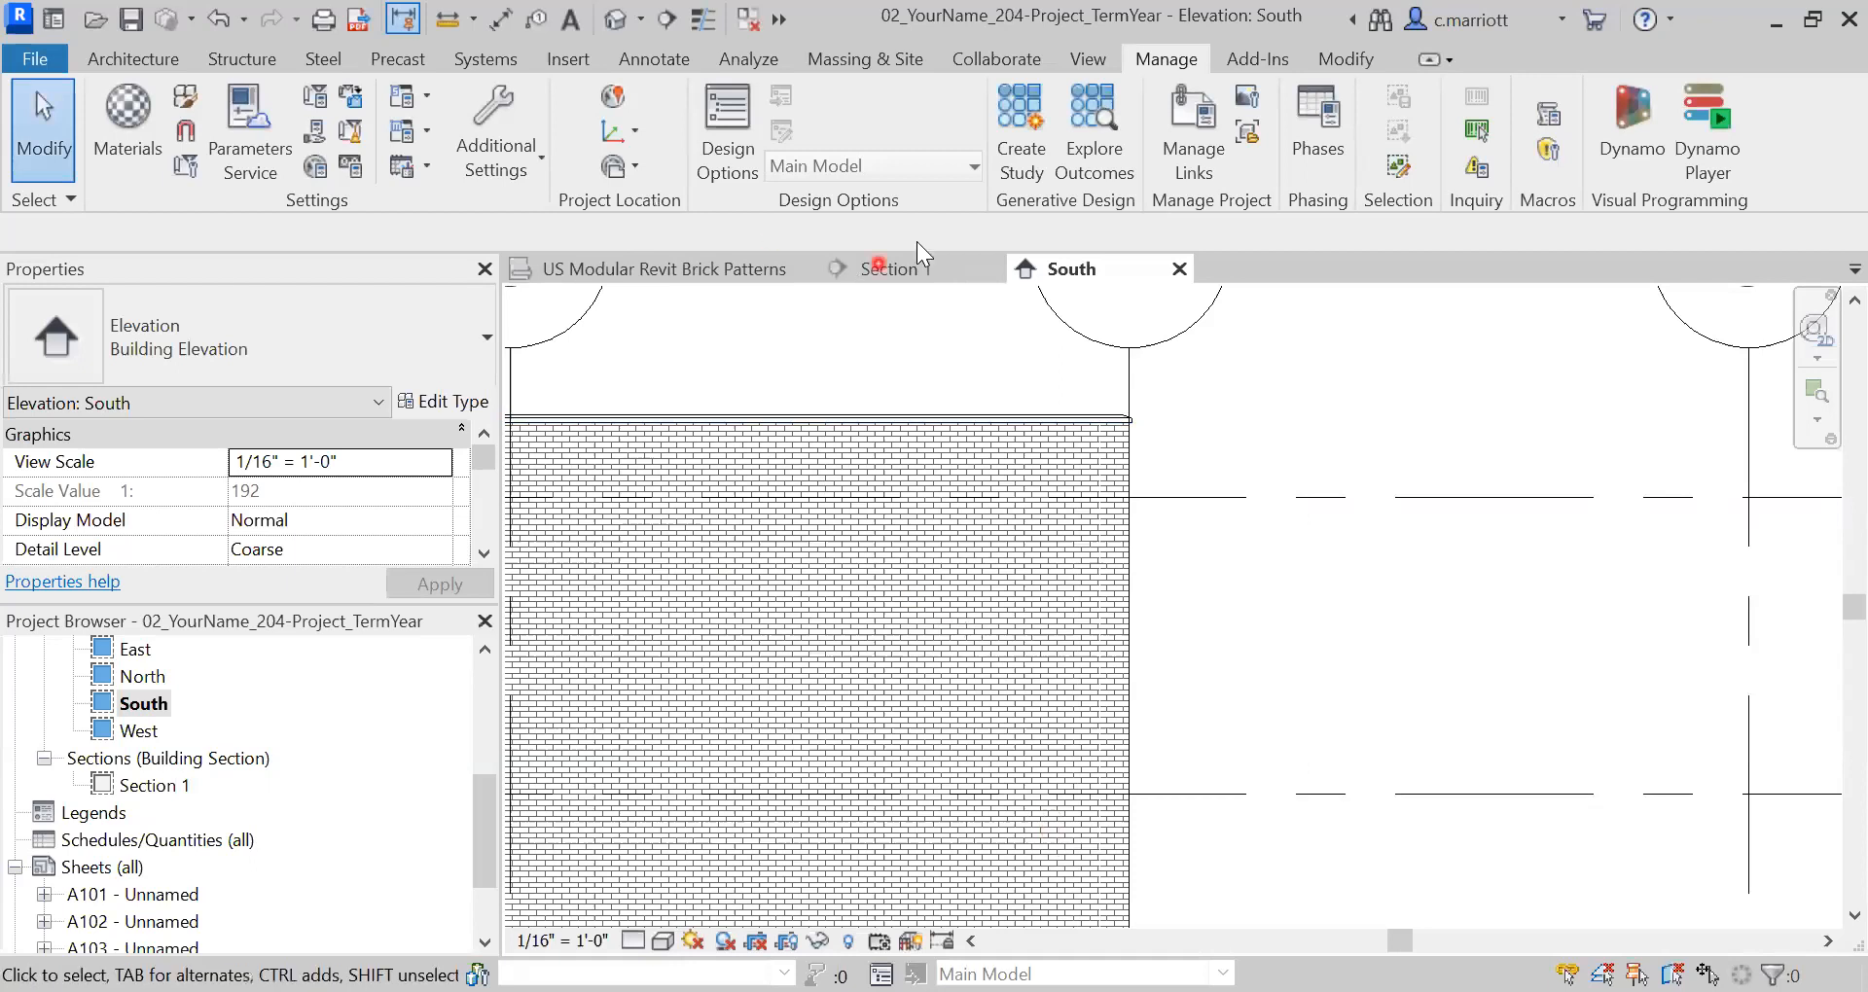
click(514, 148)
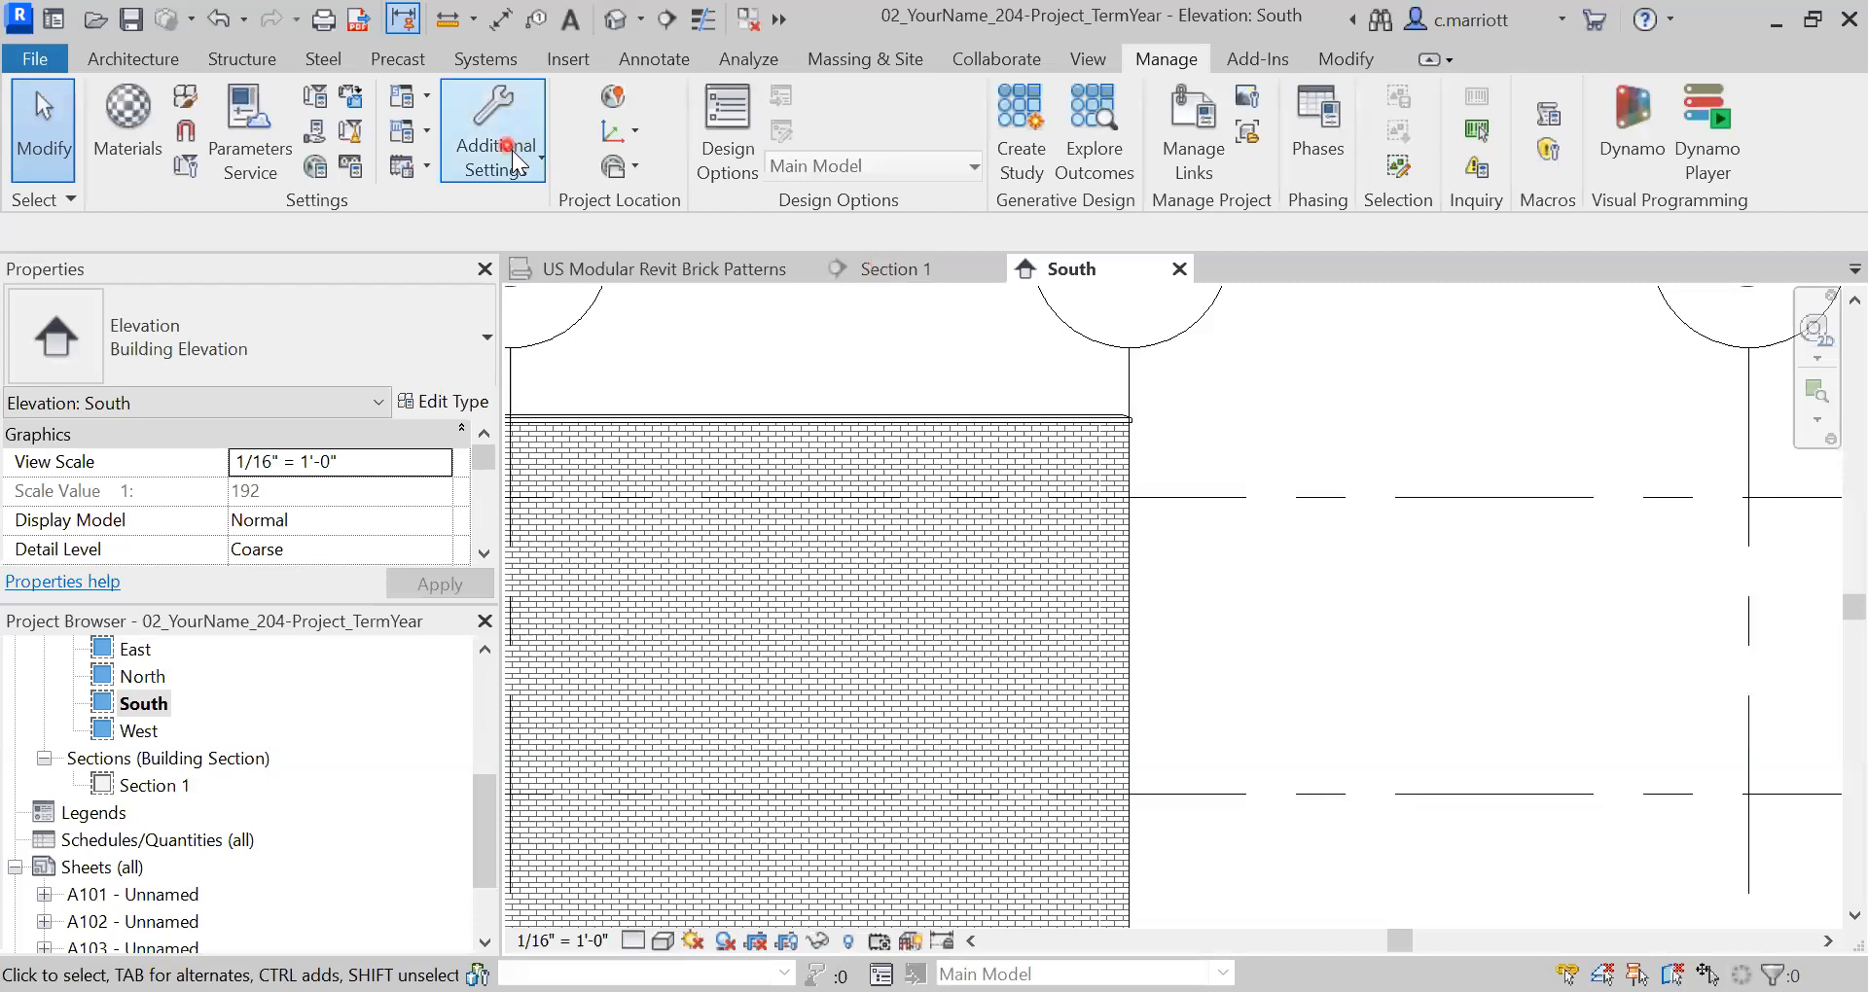
click(384, 483)
click(1384, 352)
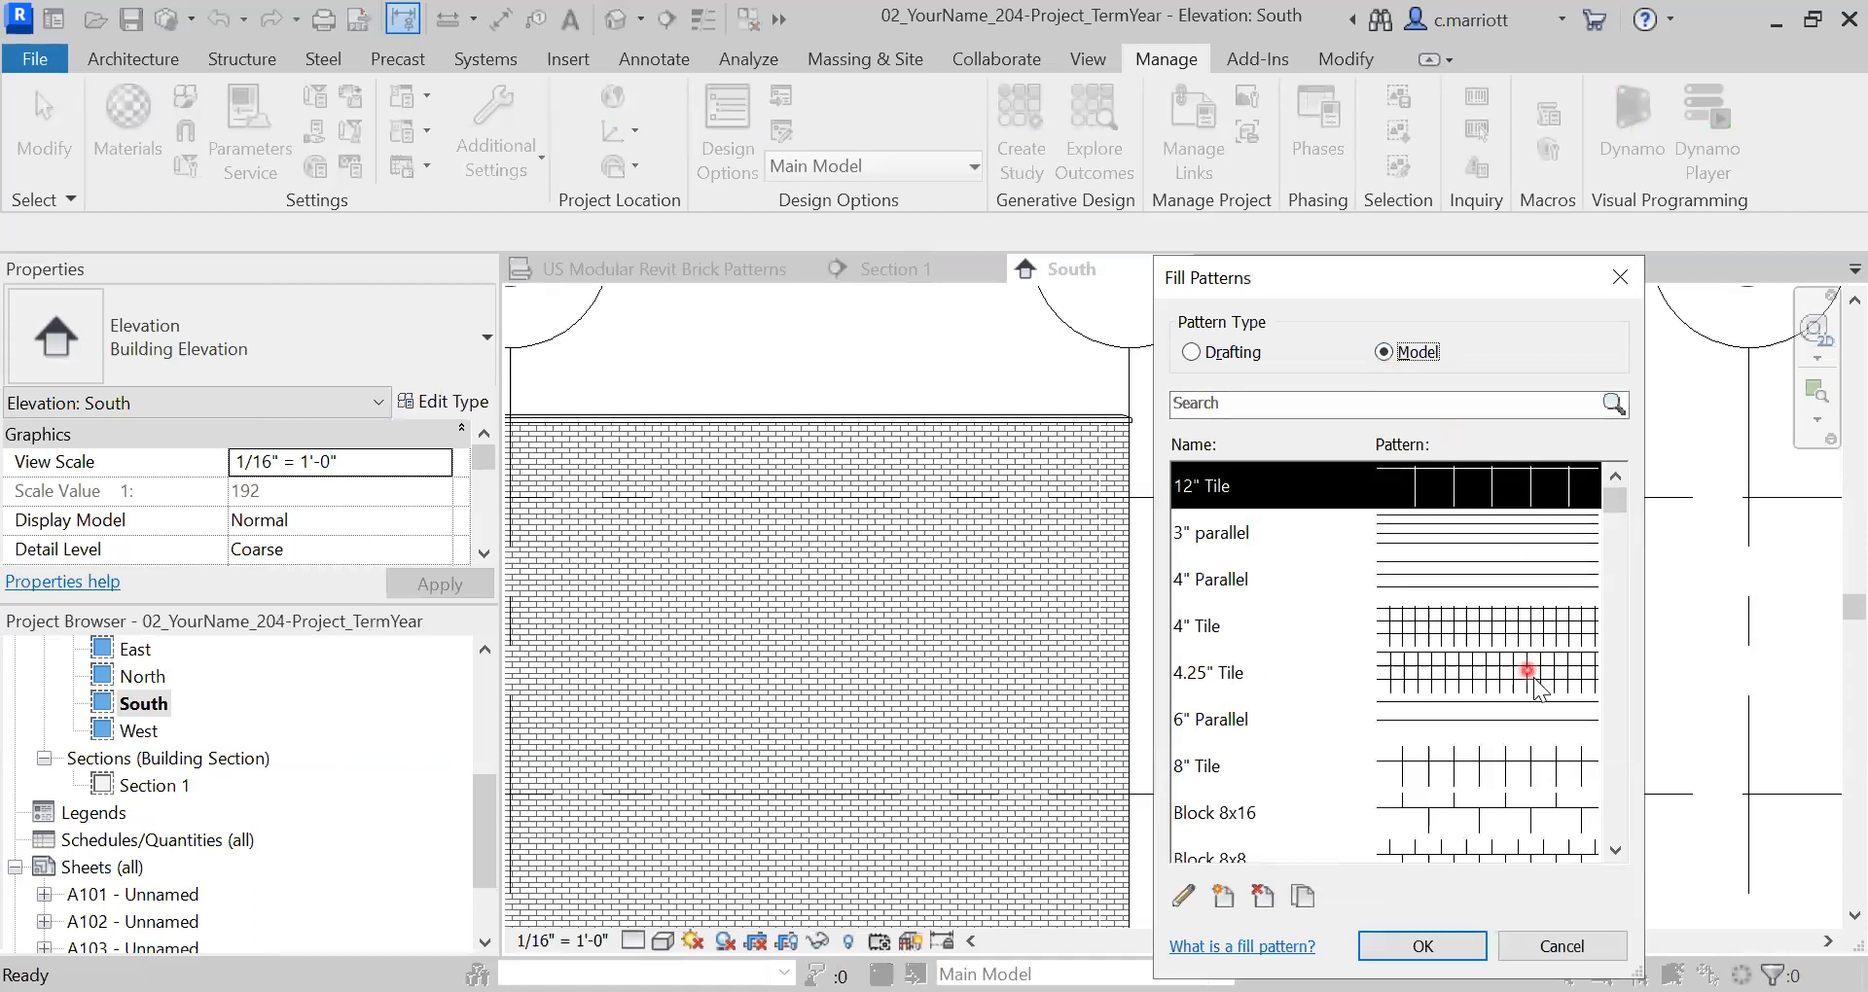
click(1616, 816)
click(1616, 815)
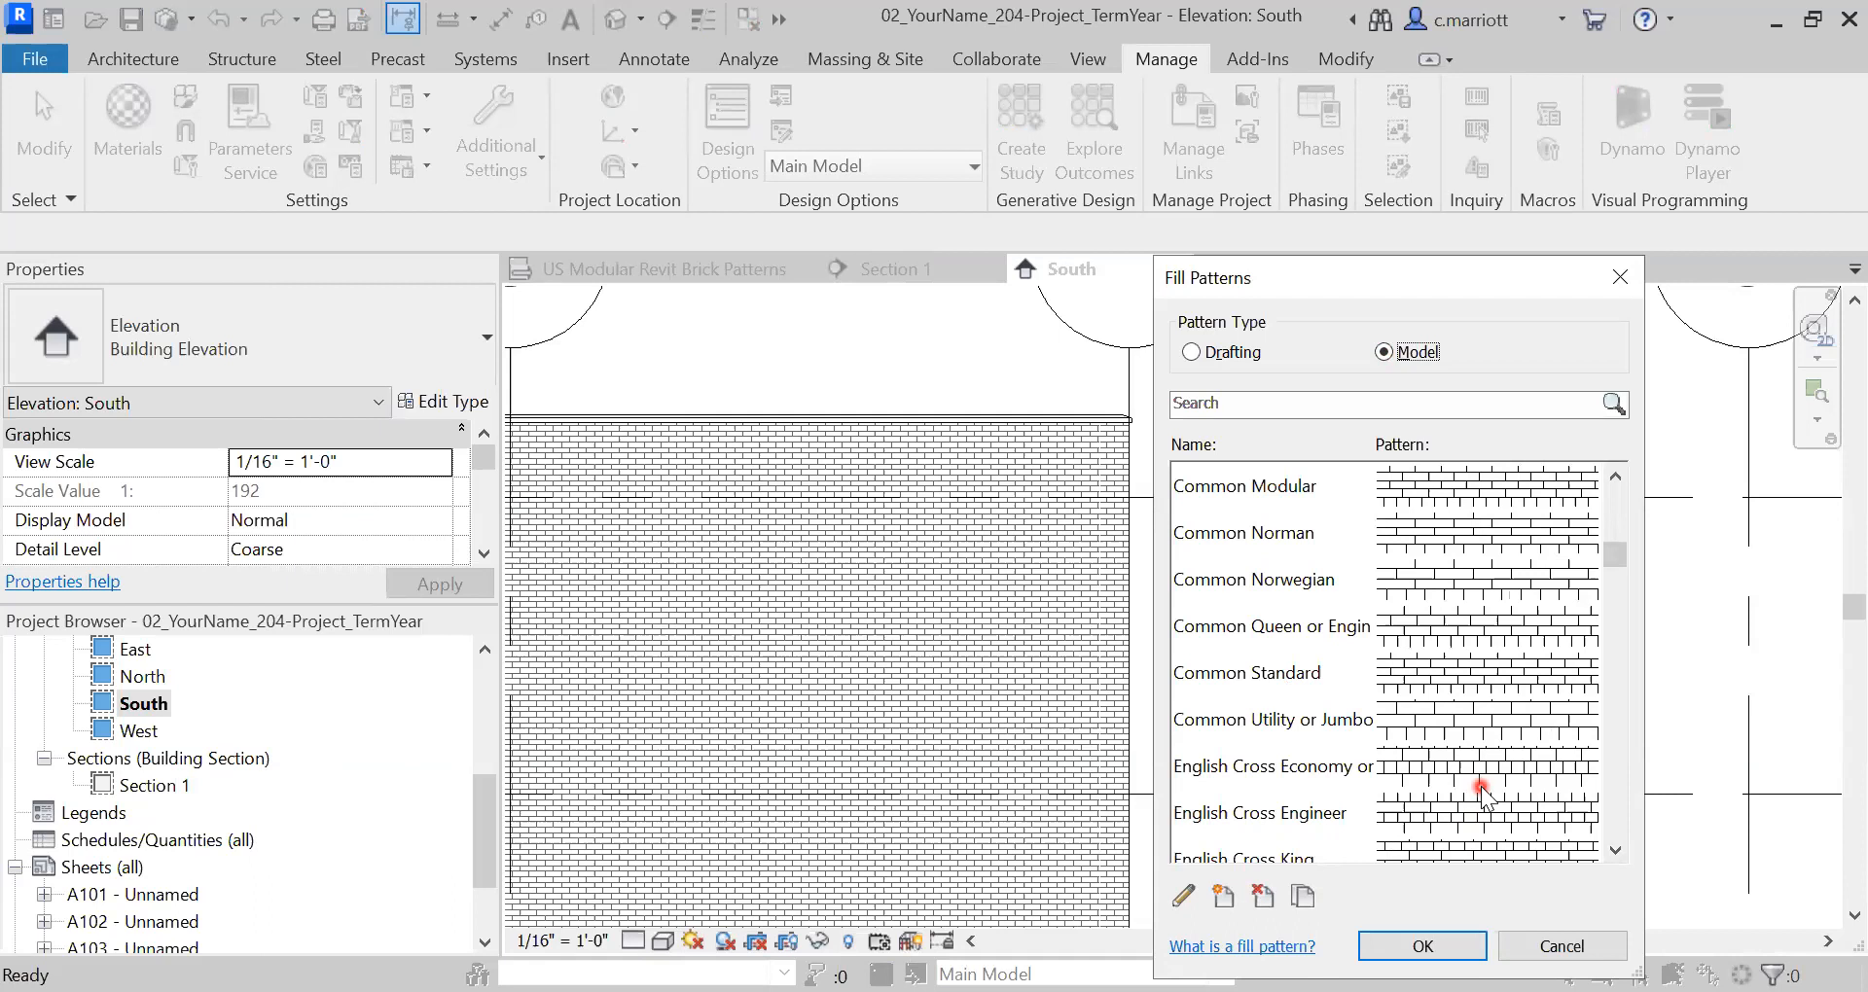
click(1537, 949)
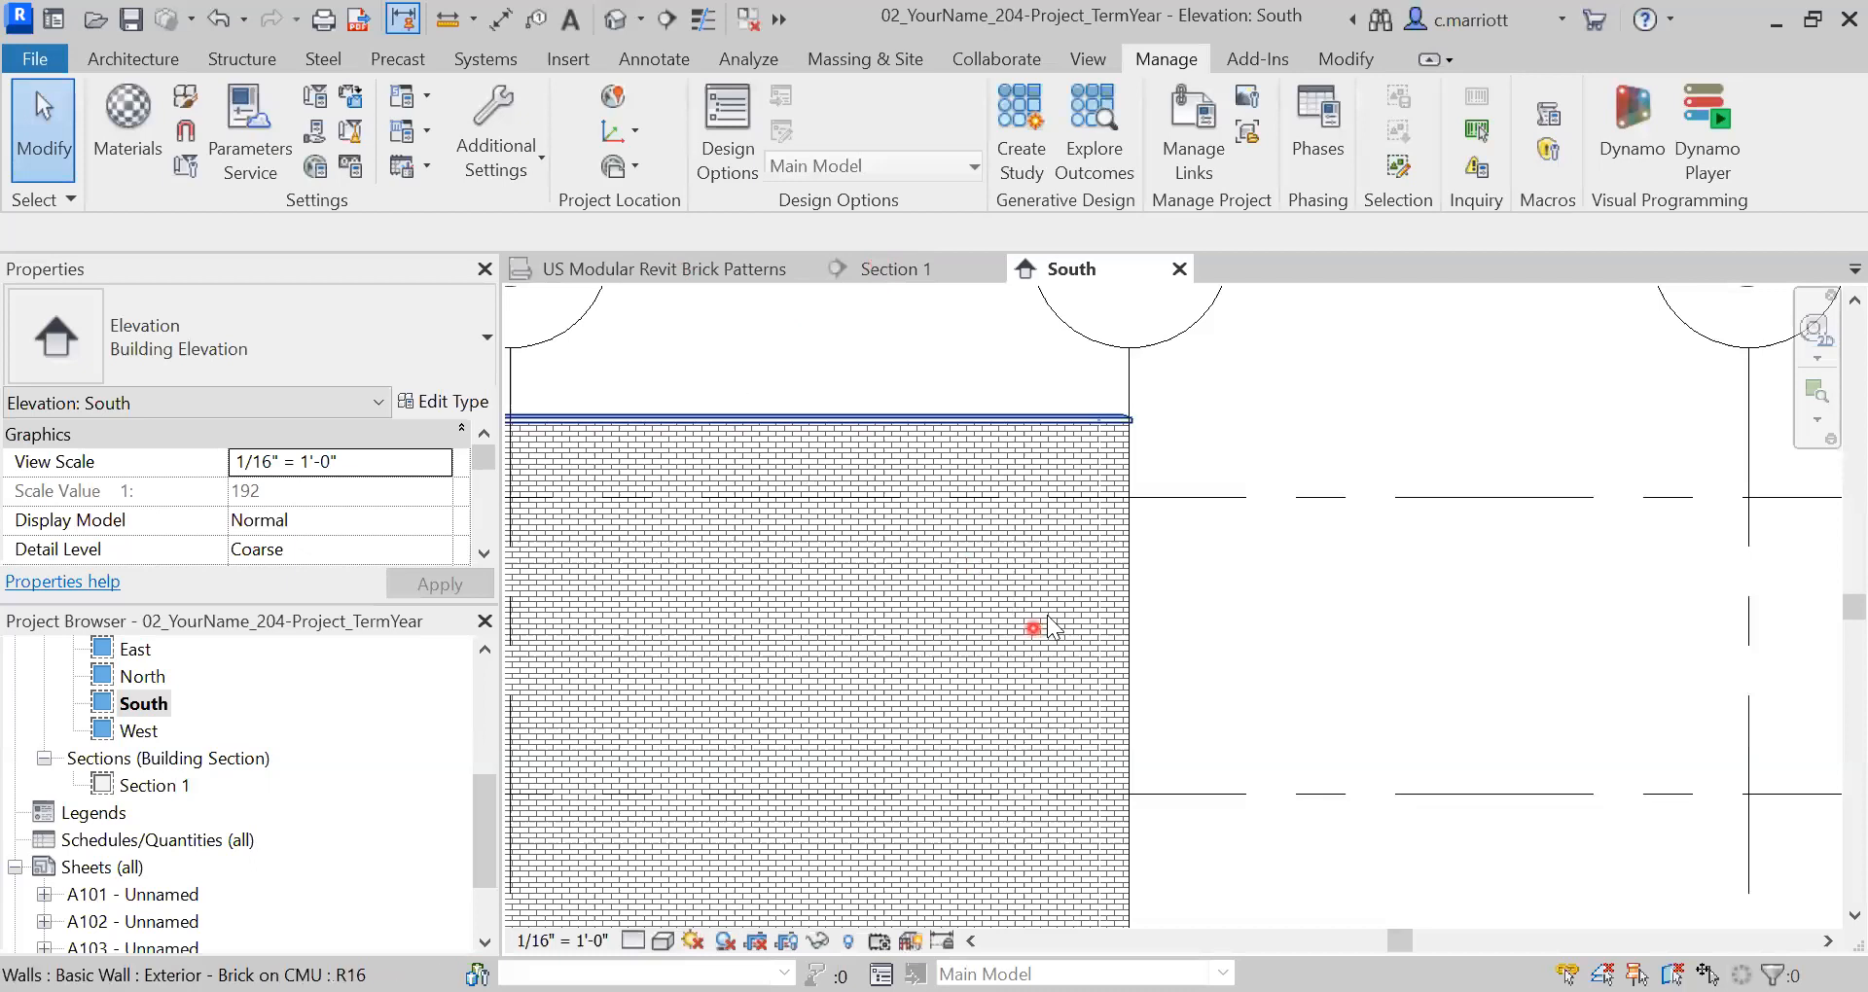
- Select the brick wall and open the Brick, Common layer material from its type structure
scroll(1041, 632, down, 2)
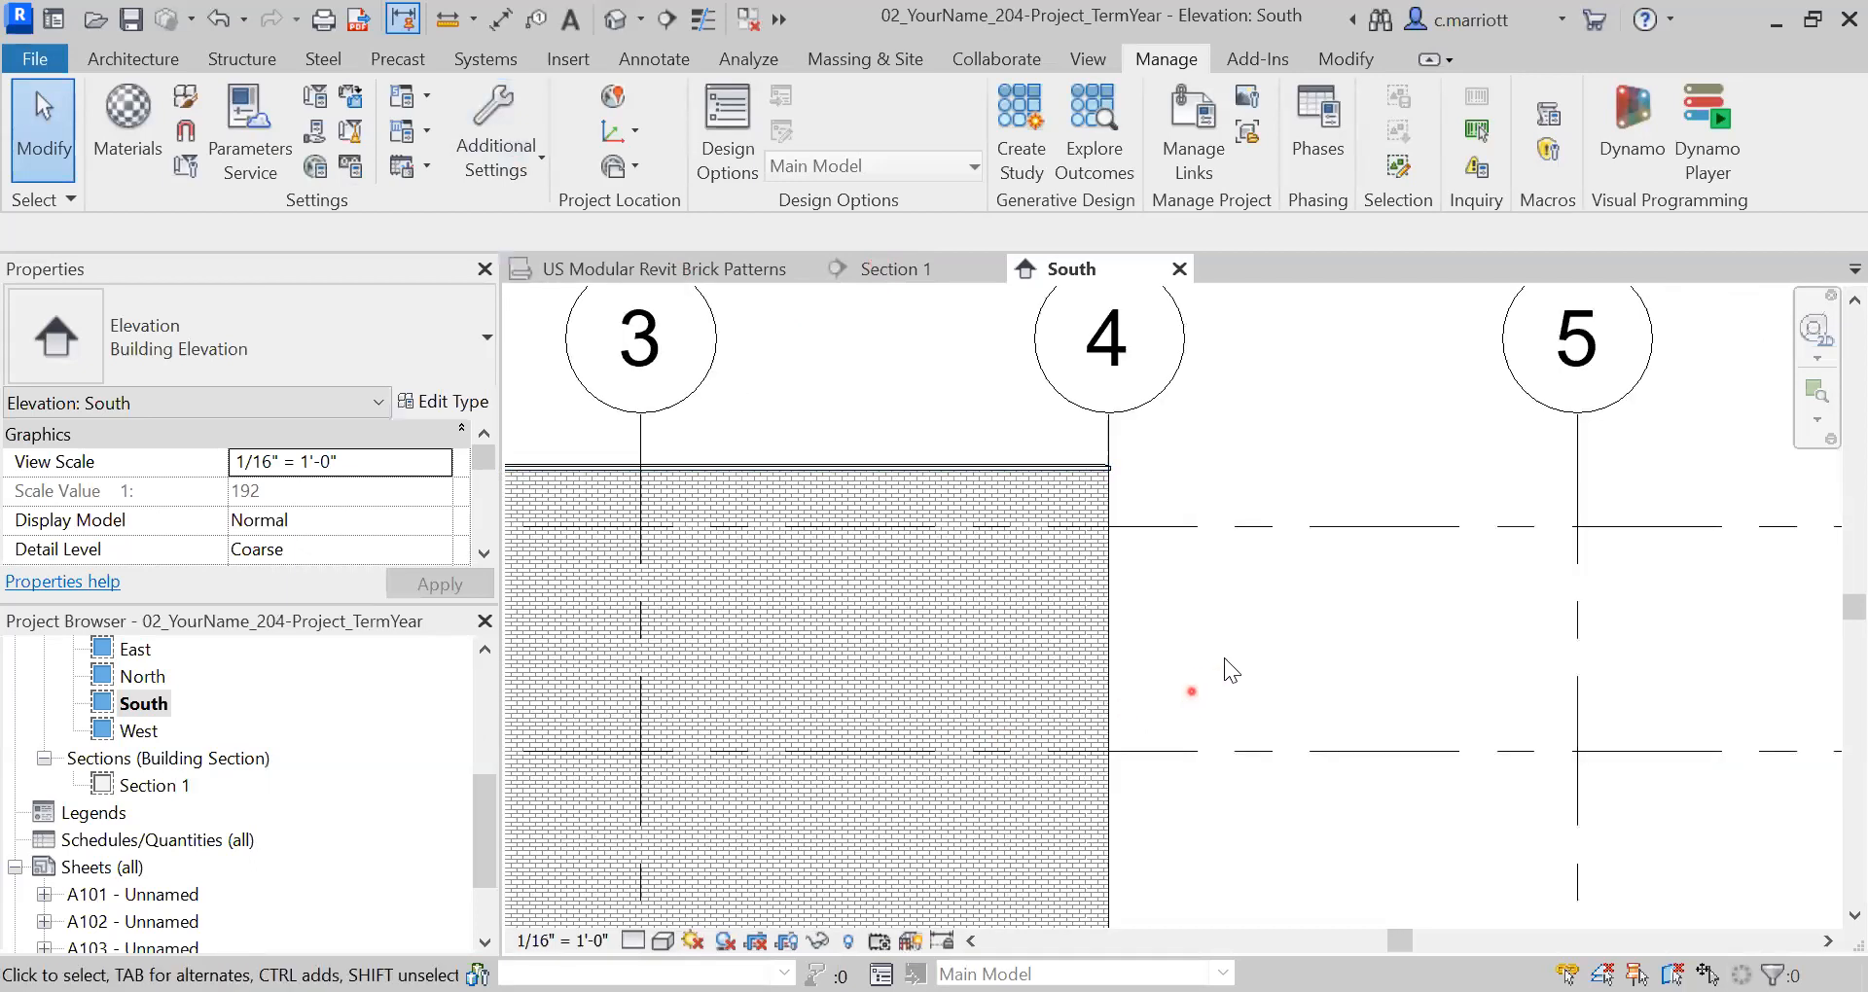
scroll(1041, 843, down, 3)
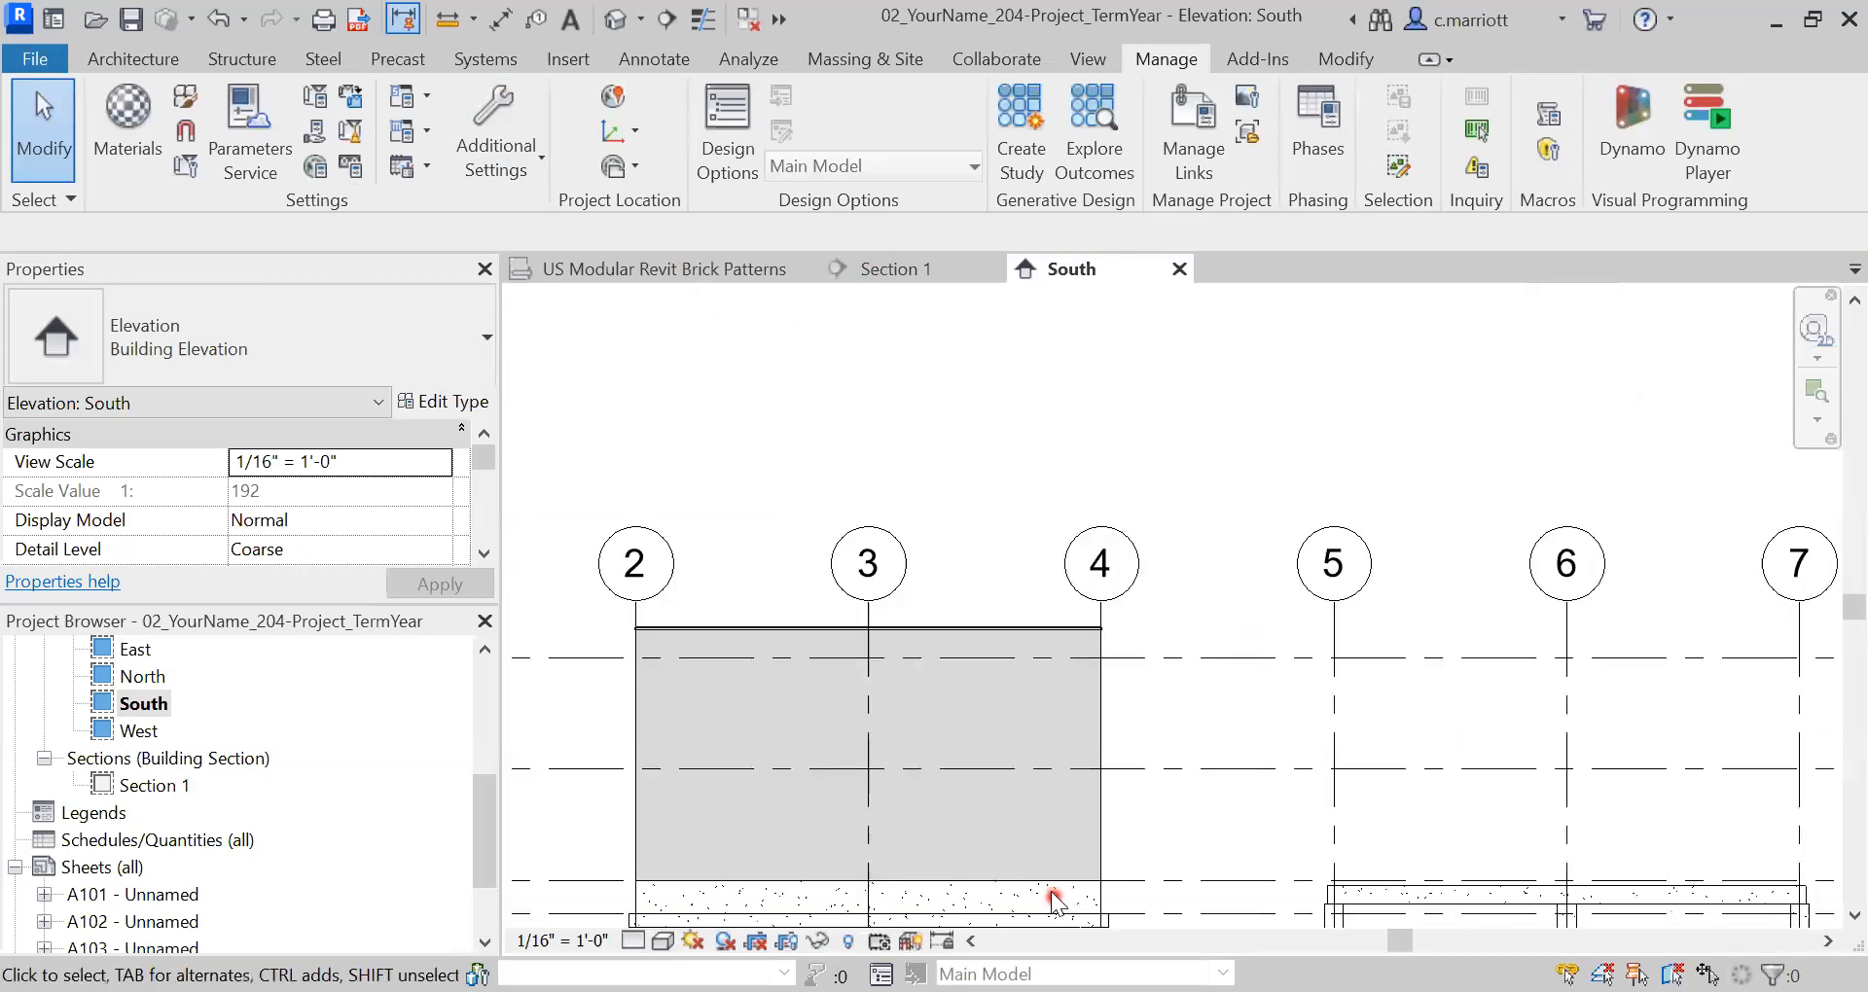
scroll(1053, 899, up, 2)
click(1049, 877)
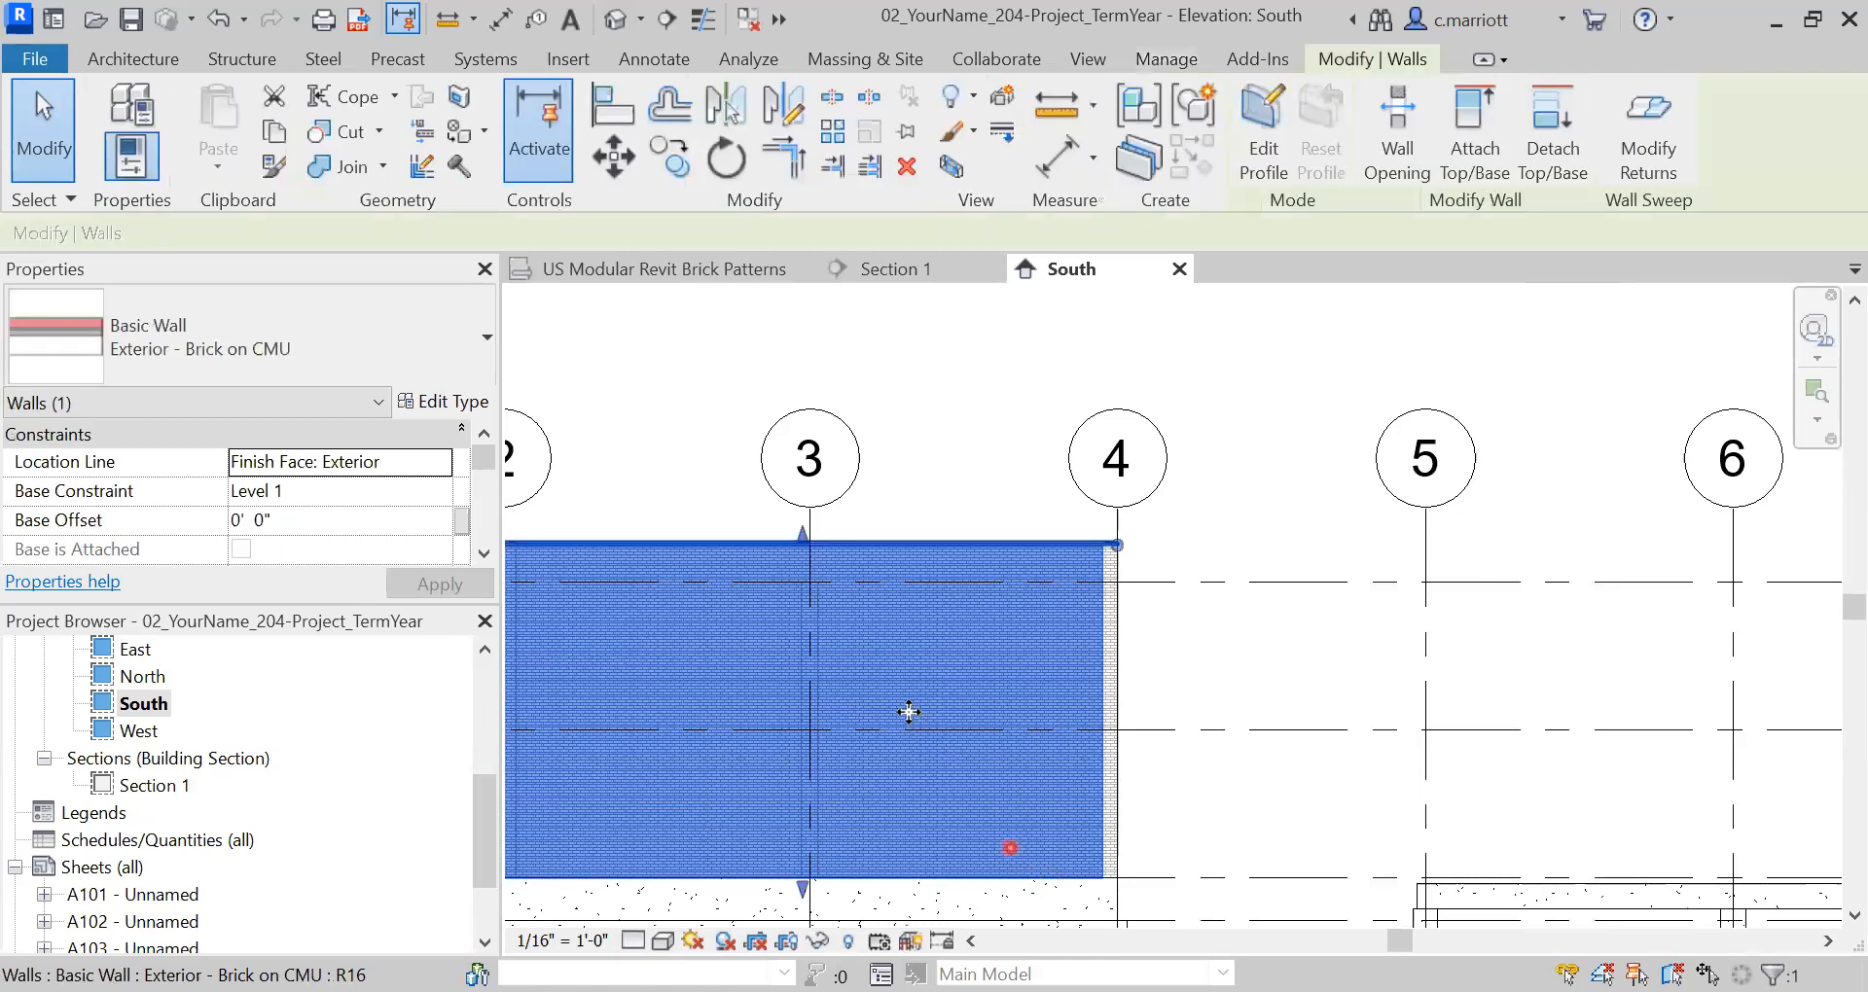
click(453, 403)
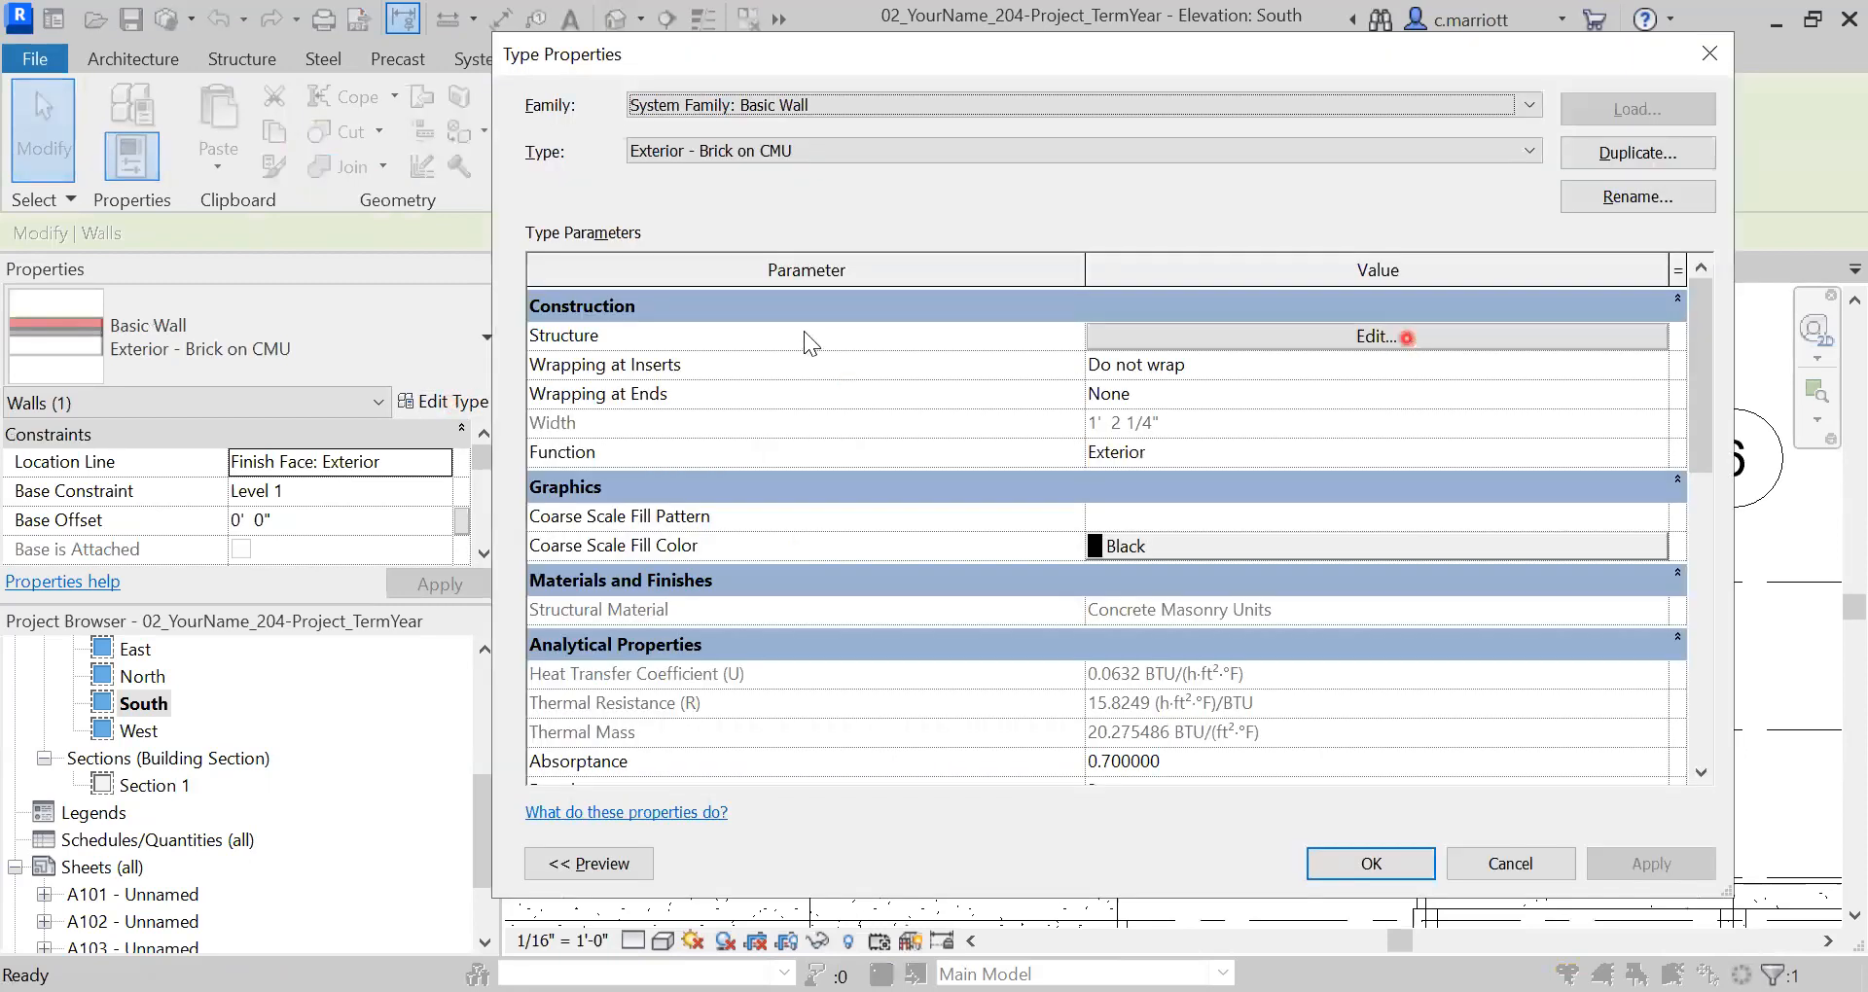
click(1366, 336)
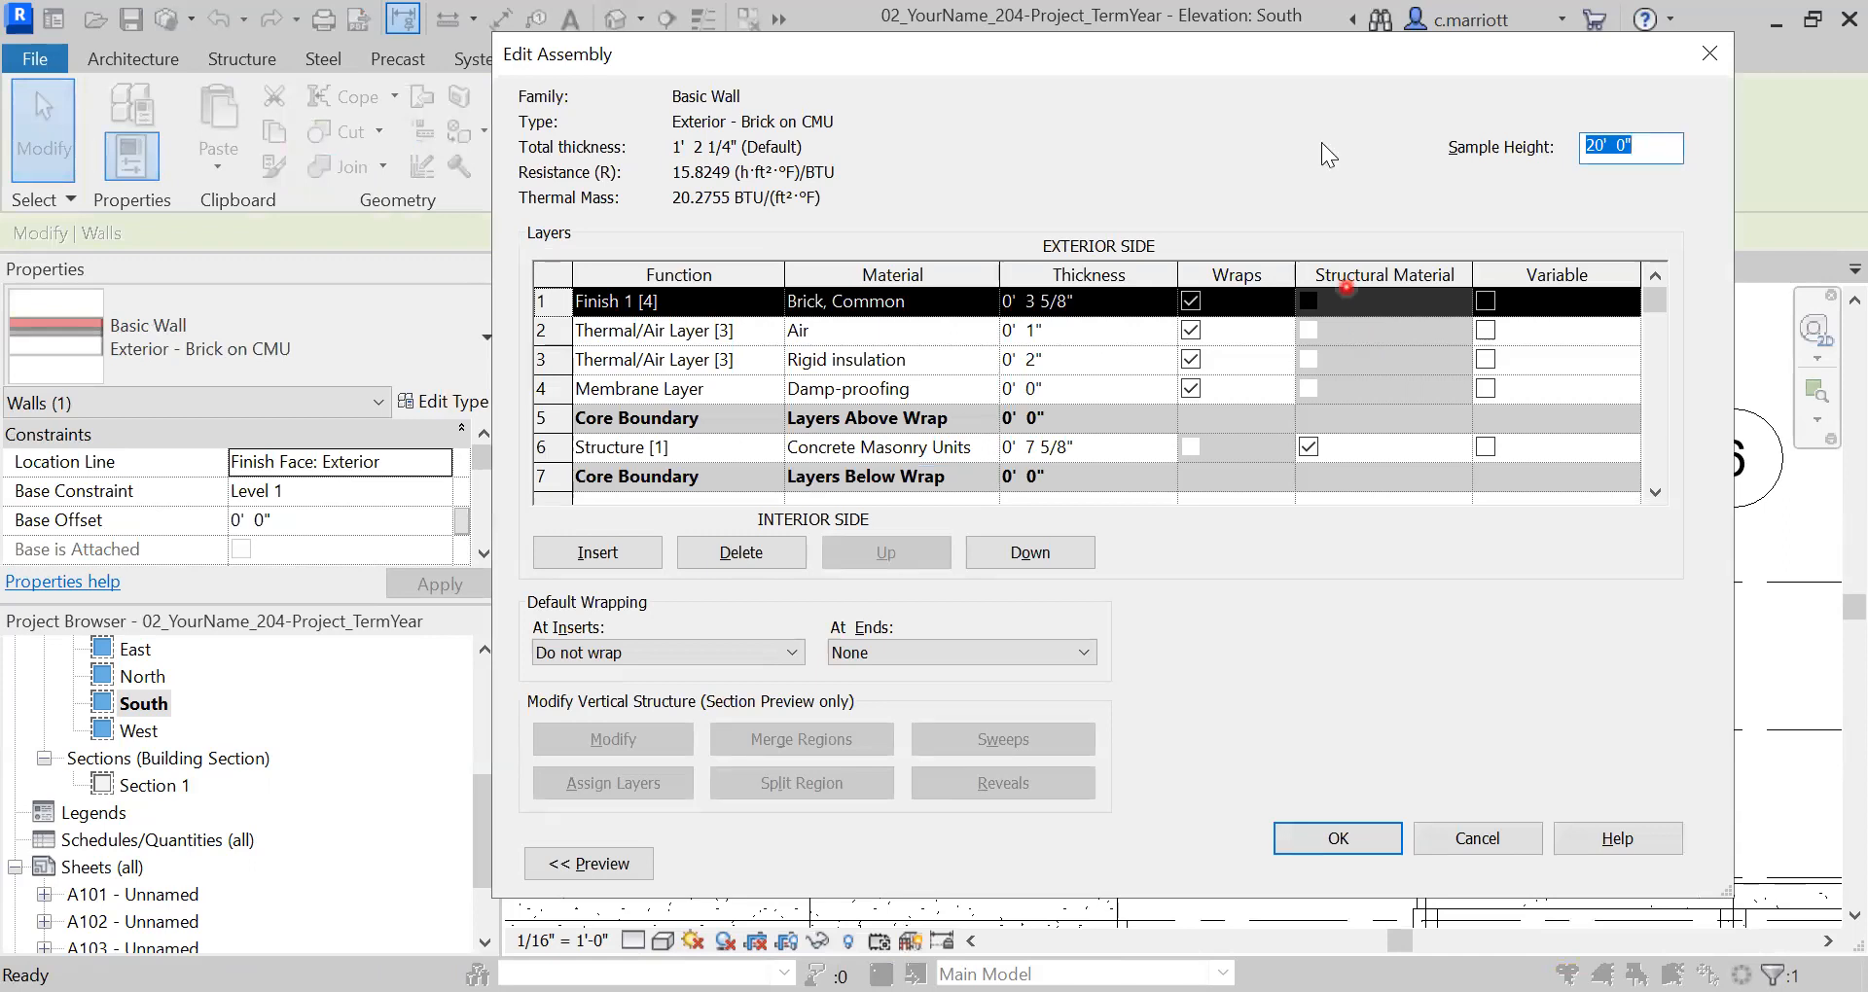
click(955, 319)
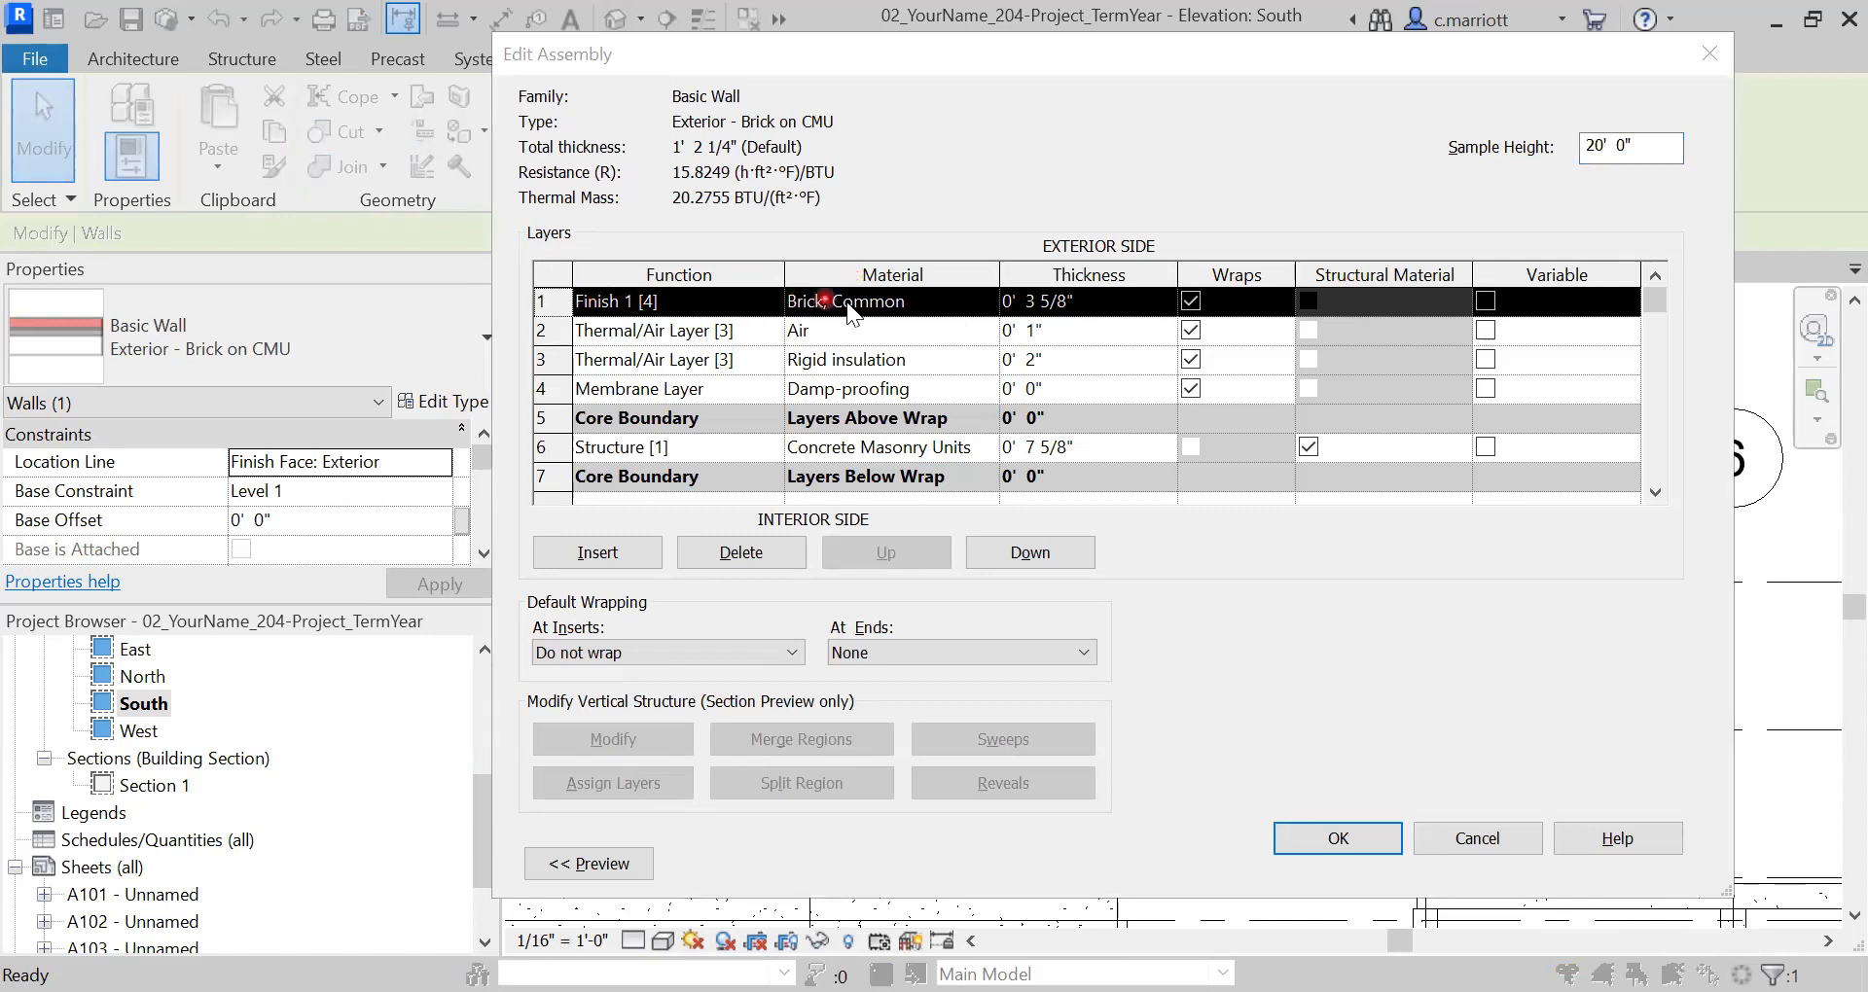
click(986, 299)
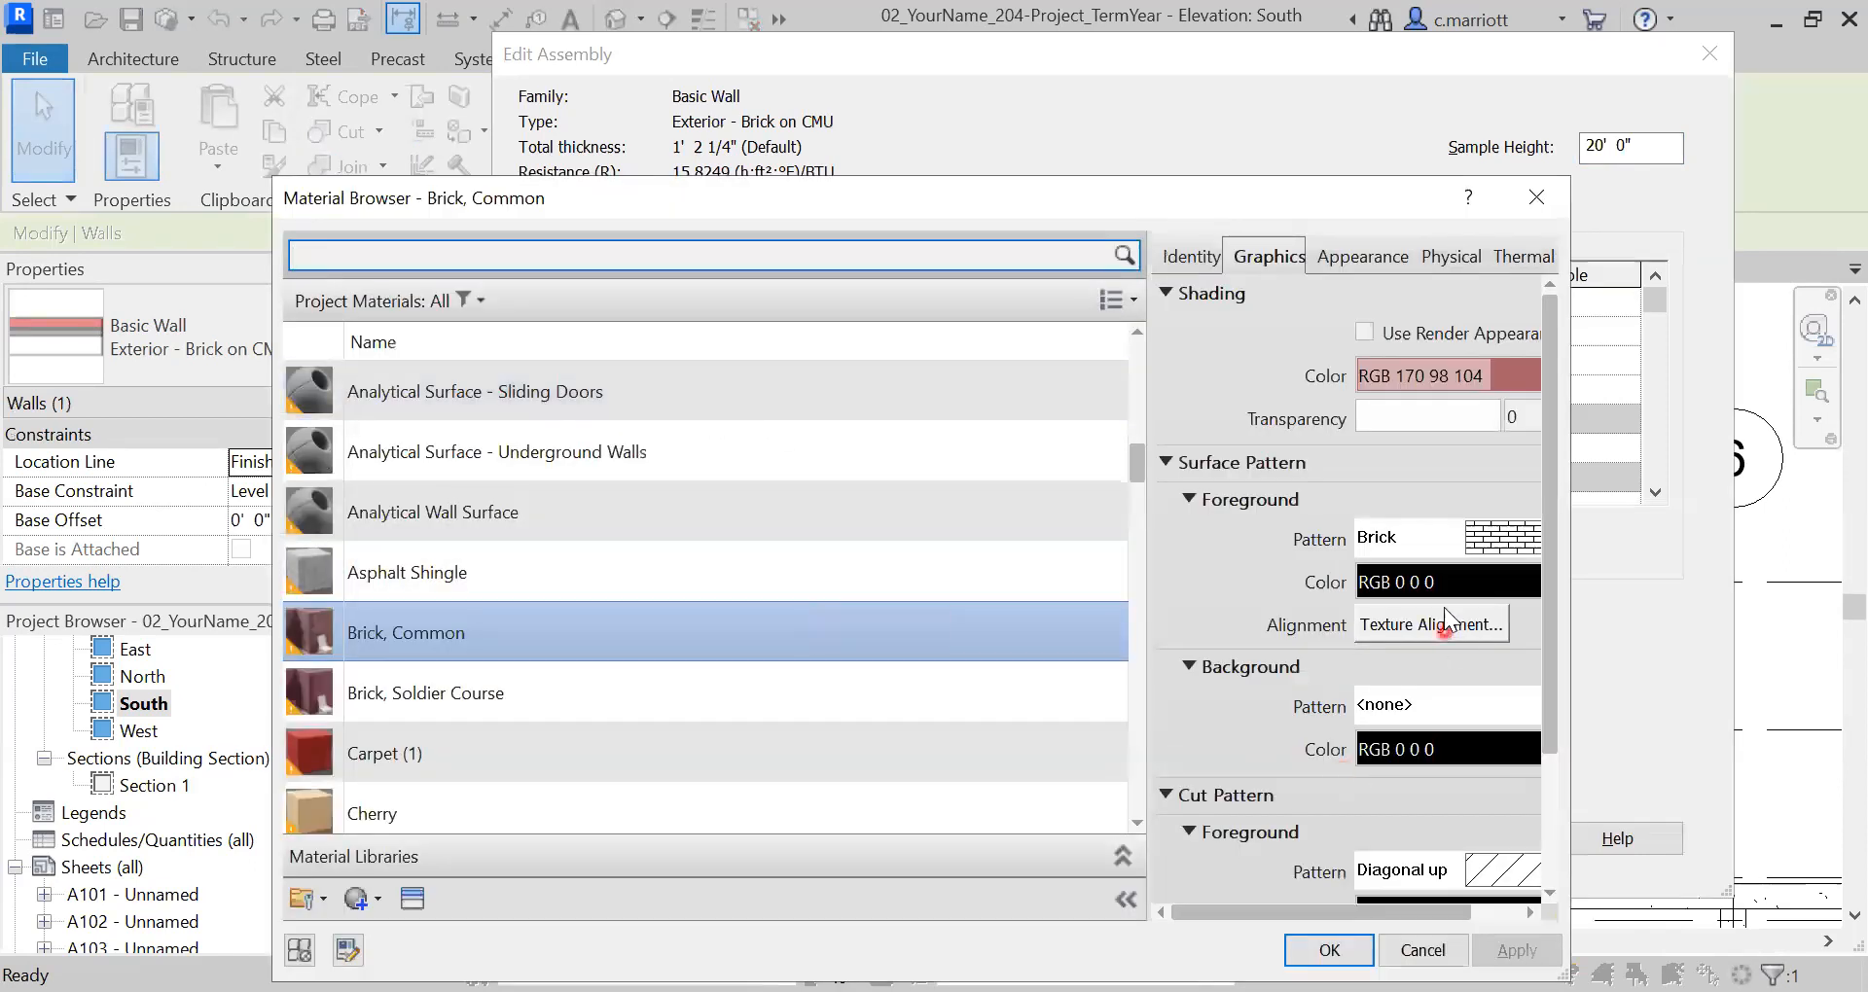
- Browse the model surface patterns for a replacement Brick, Common pattern
click(1514, 538)
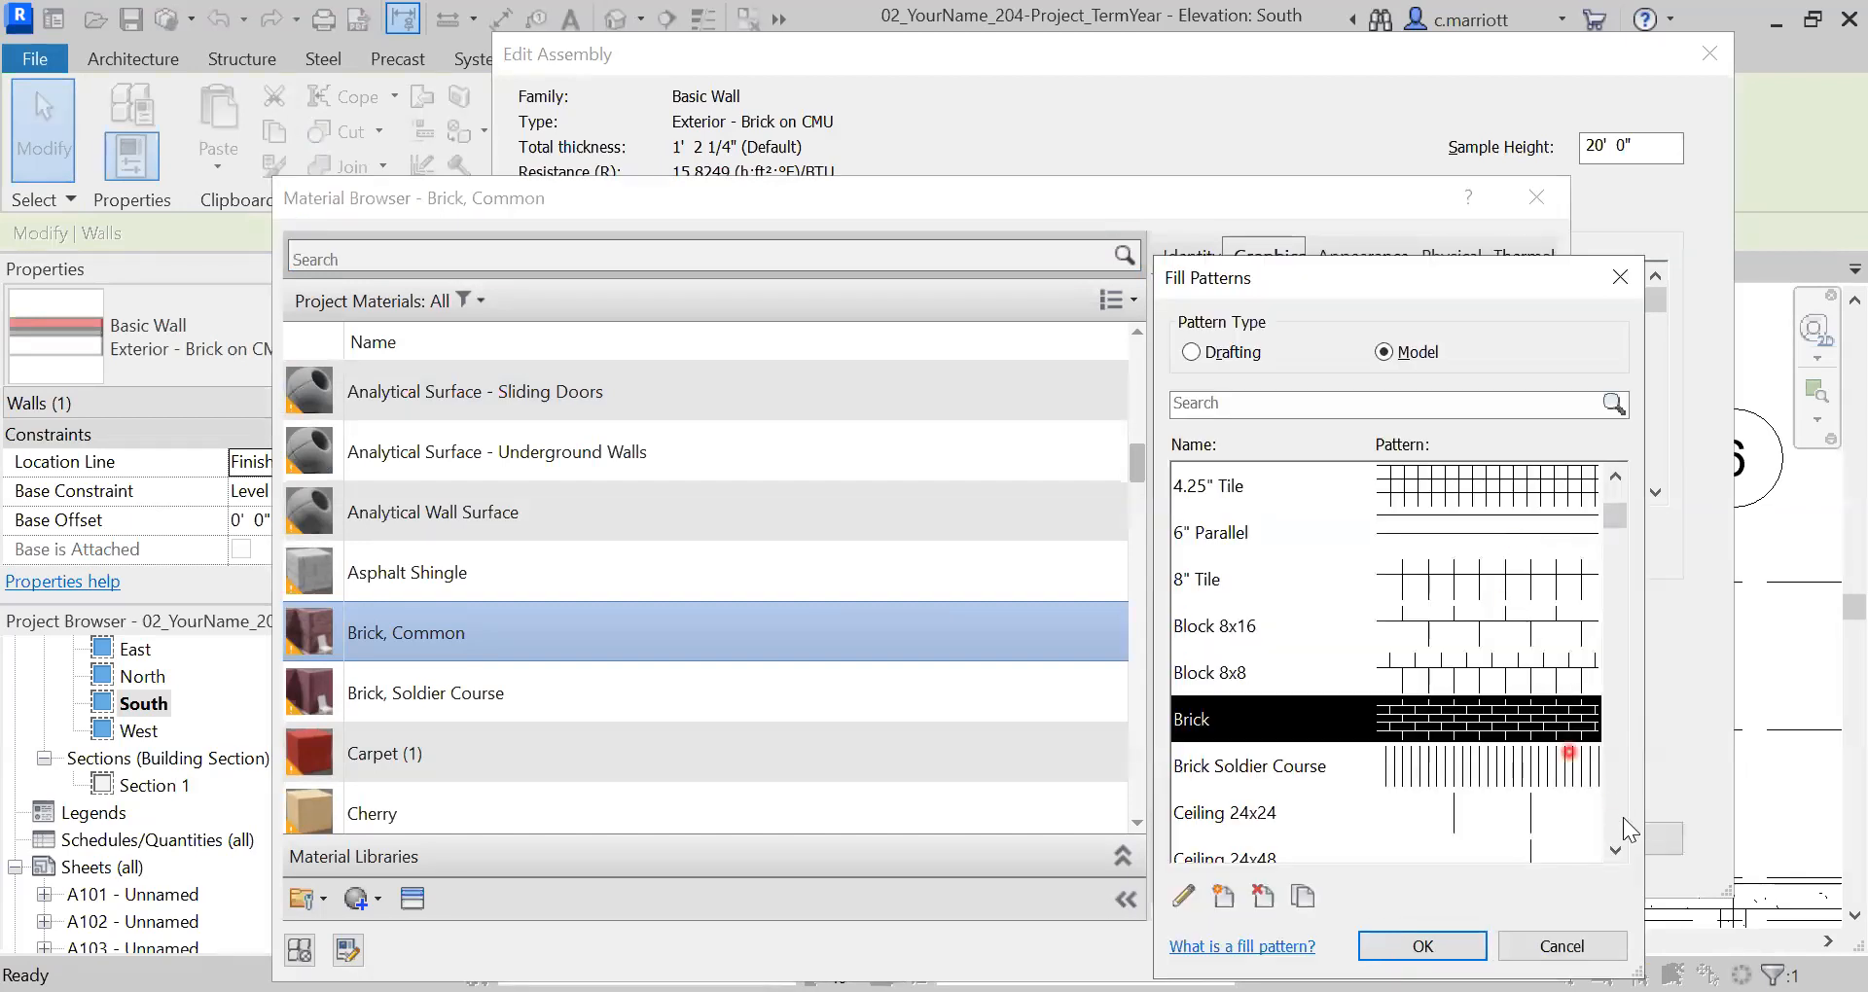
click(1615, 813)
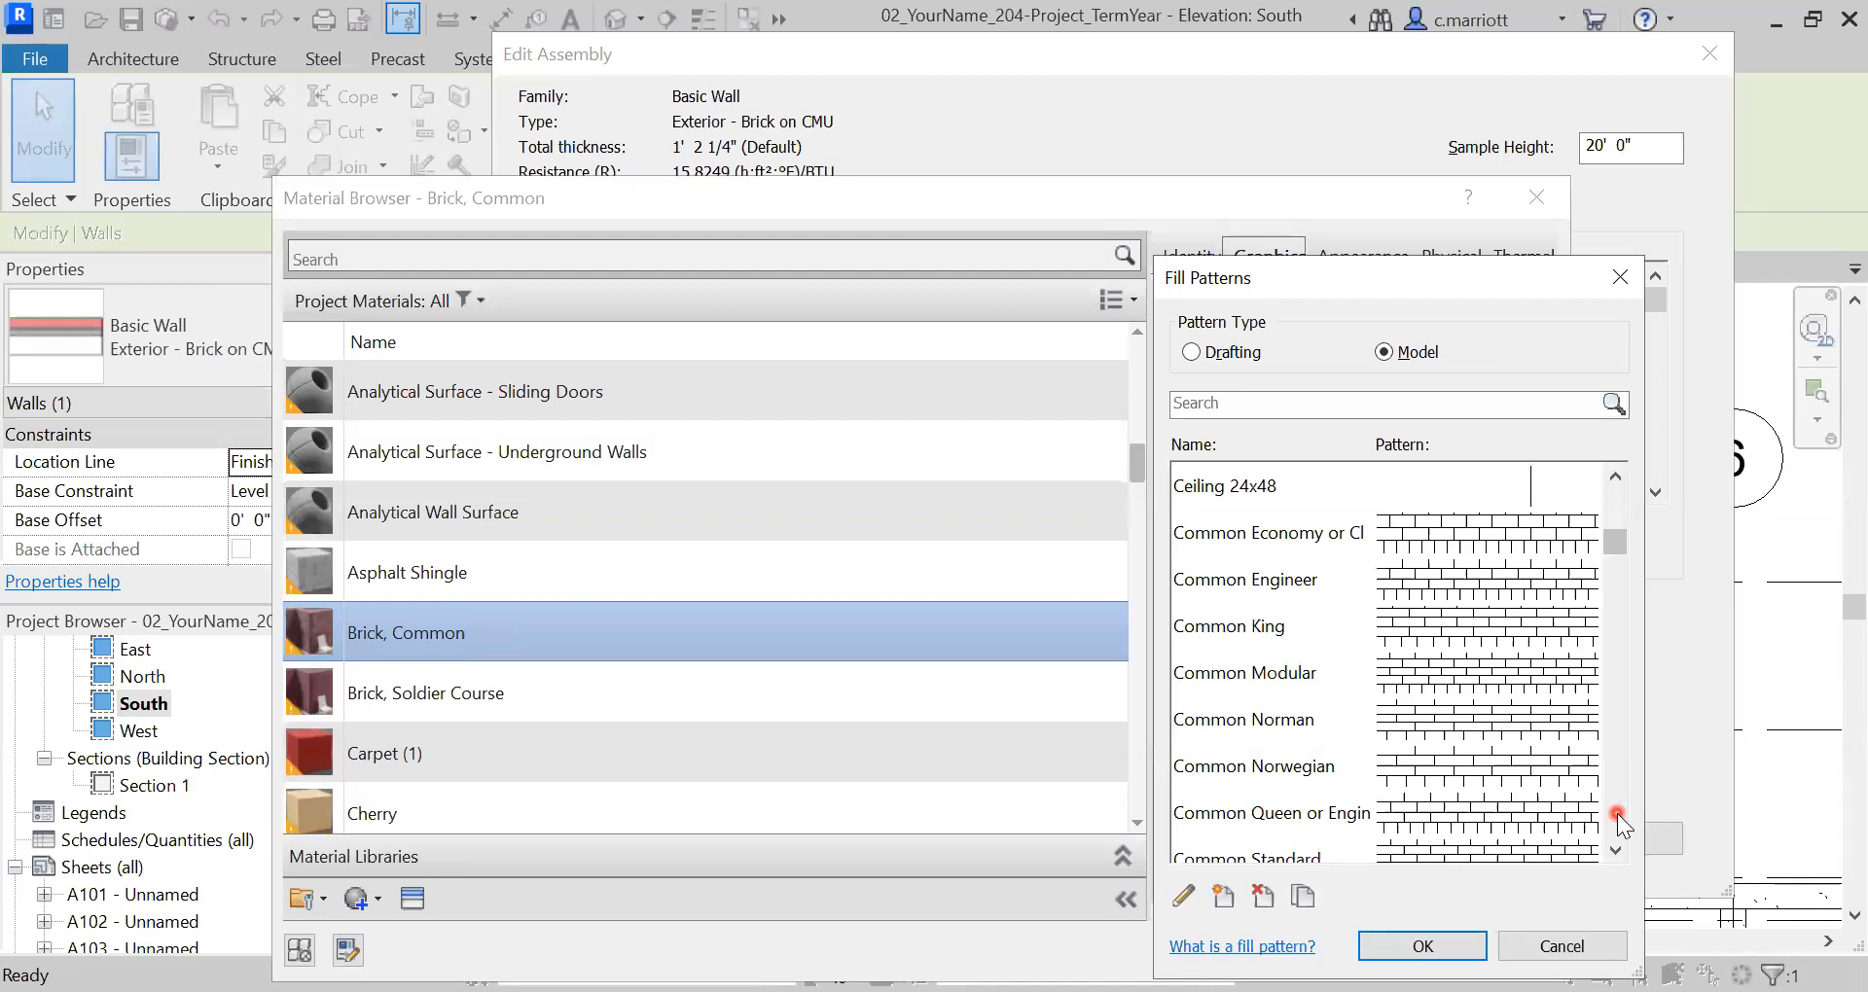
click(1284, 672)
scroll(1219, 788, down, 2)
scroll(1221, 804, down, 2)
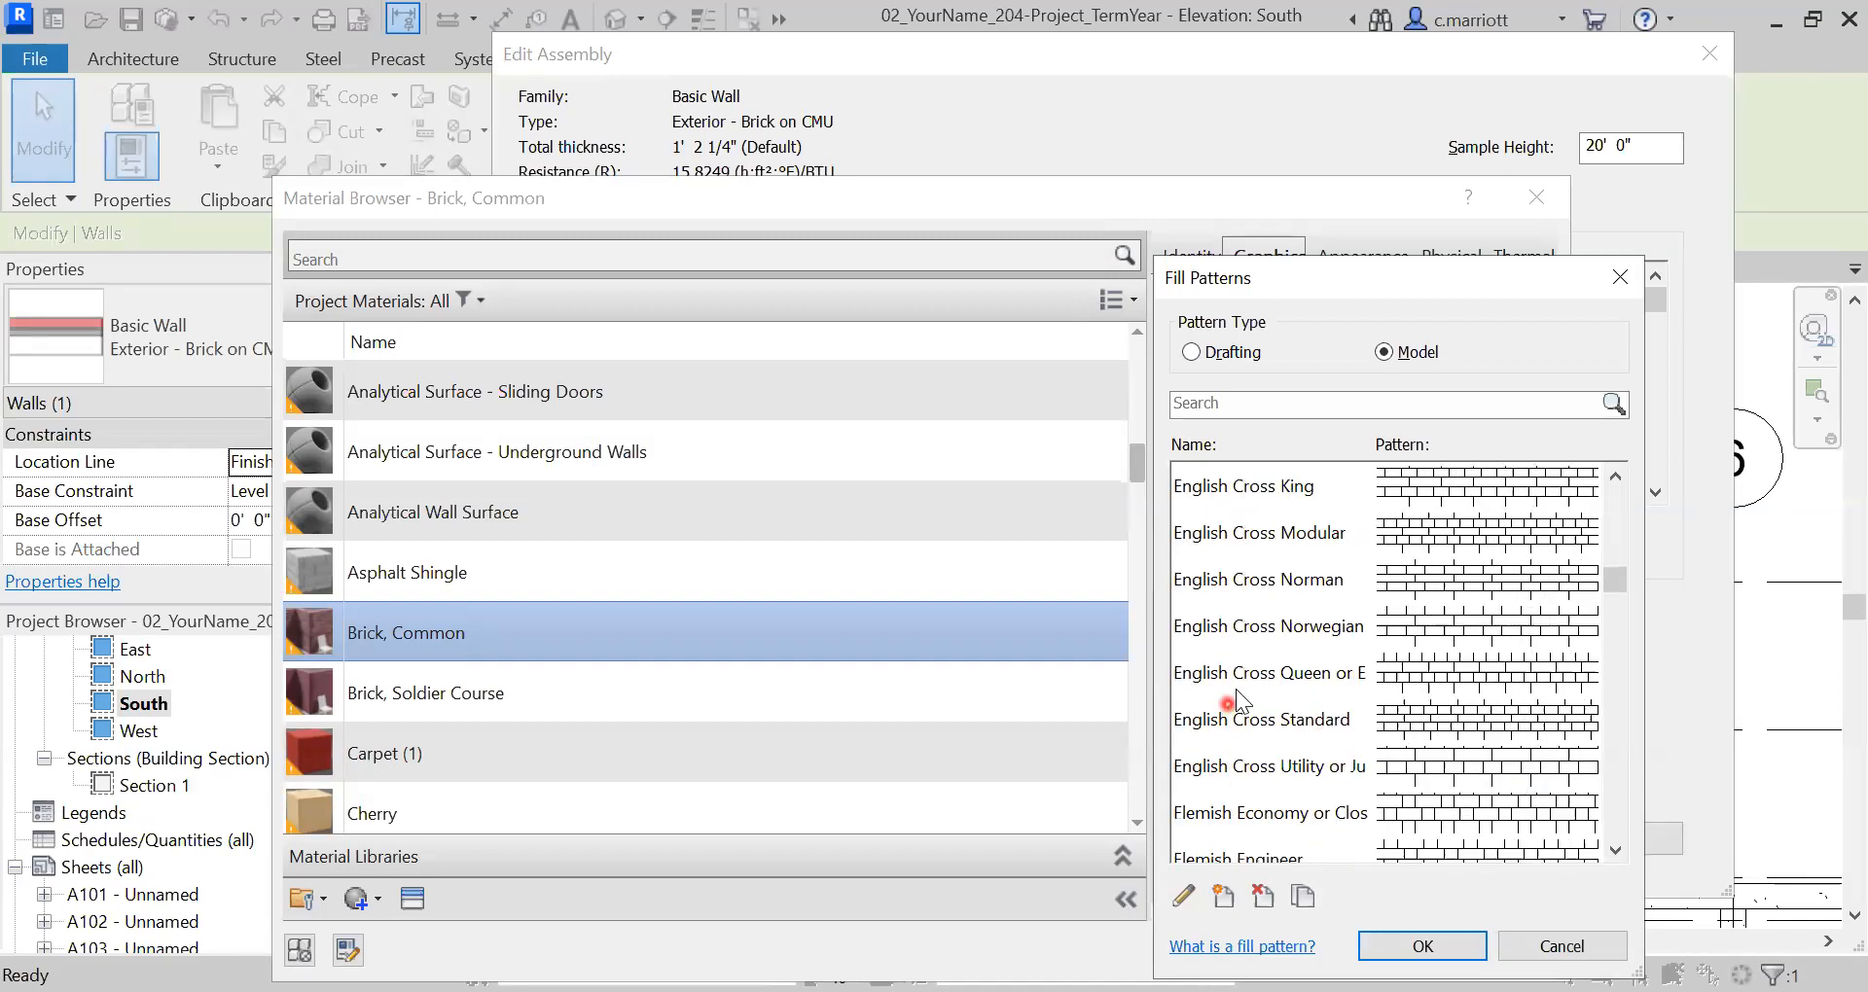
scroll(1224, 817, down, 6)
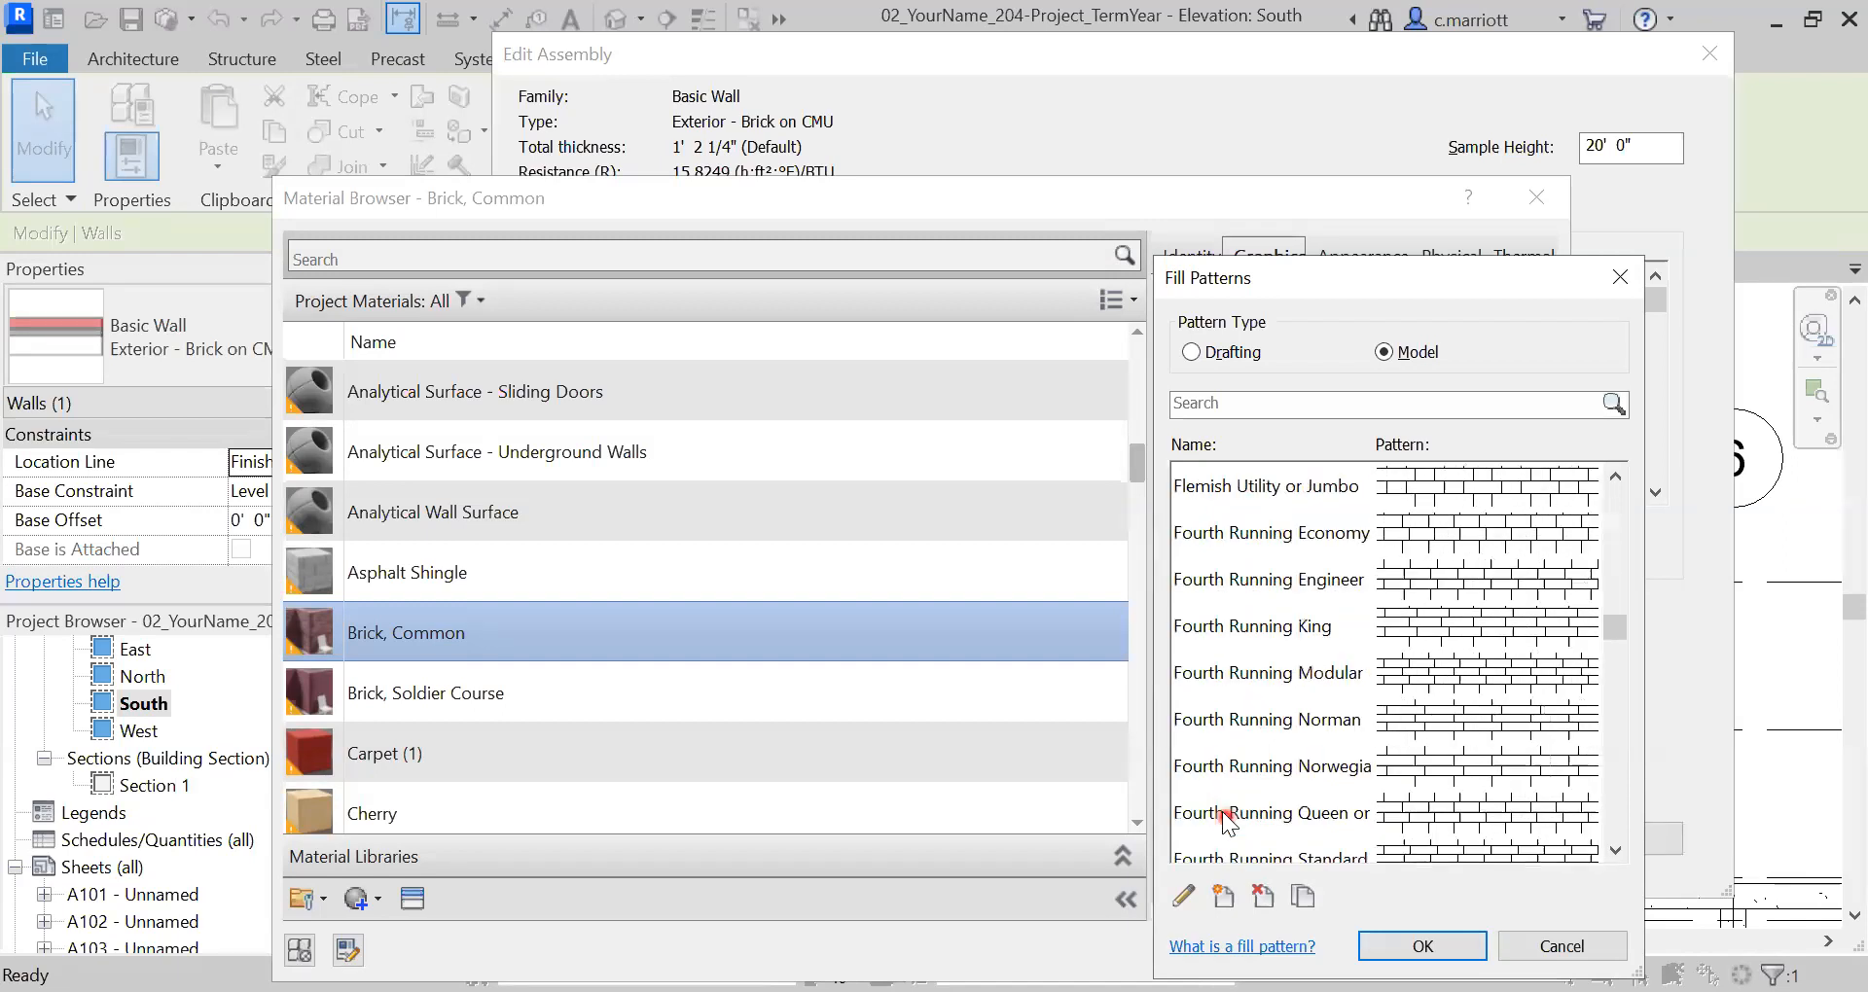
scroll(1235, 769, down, 1)
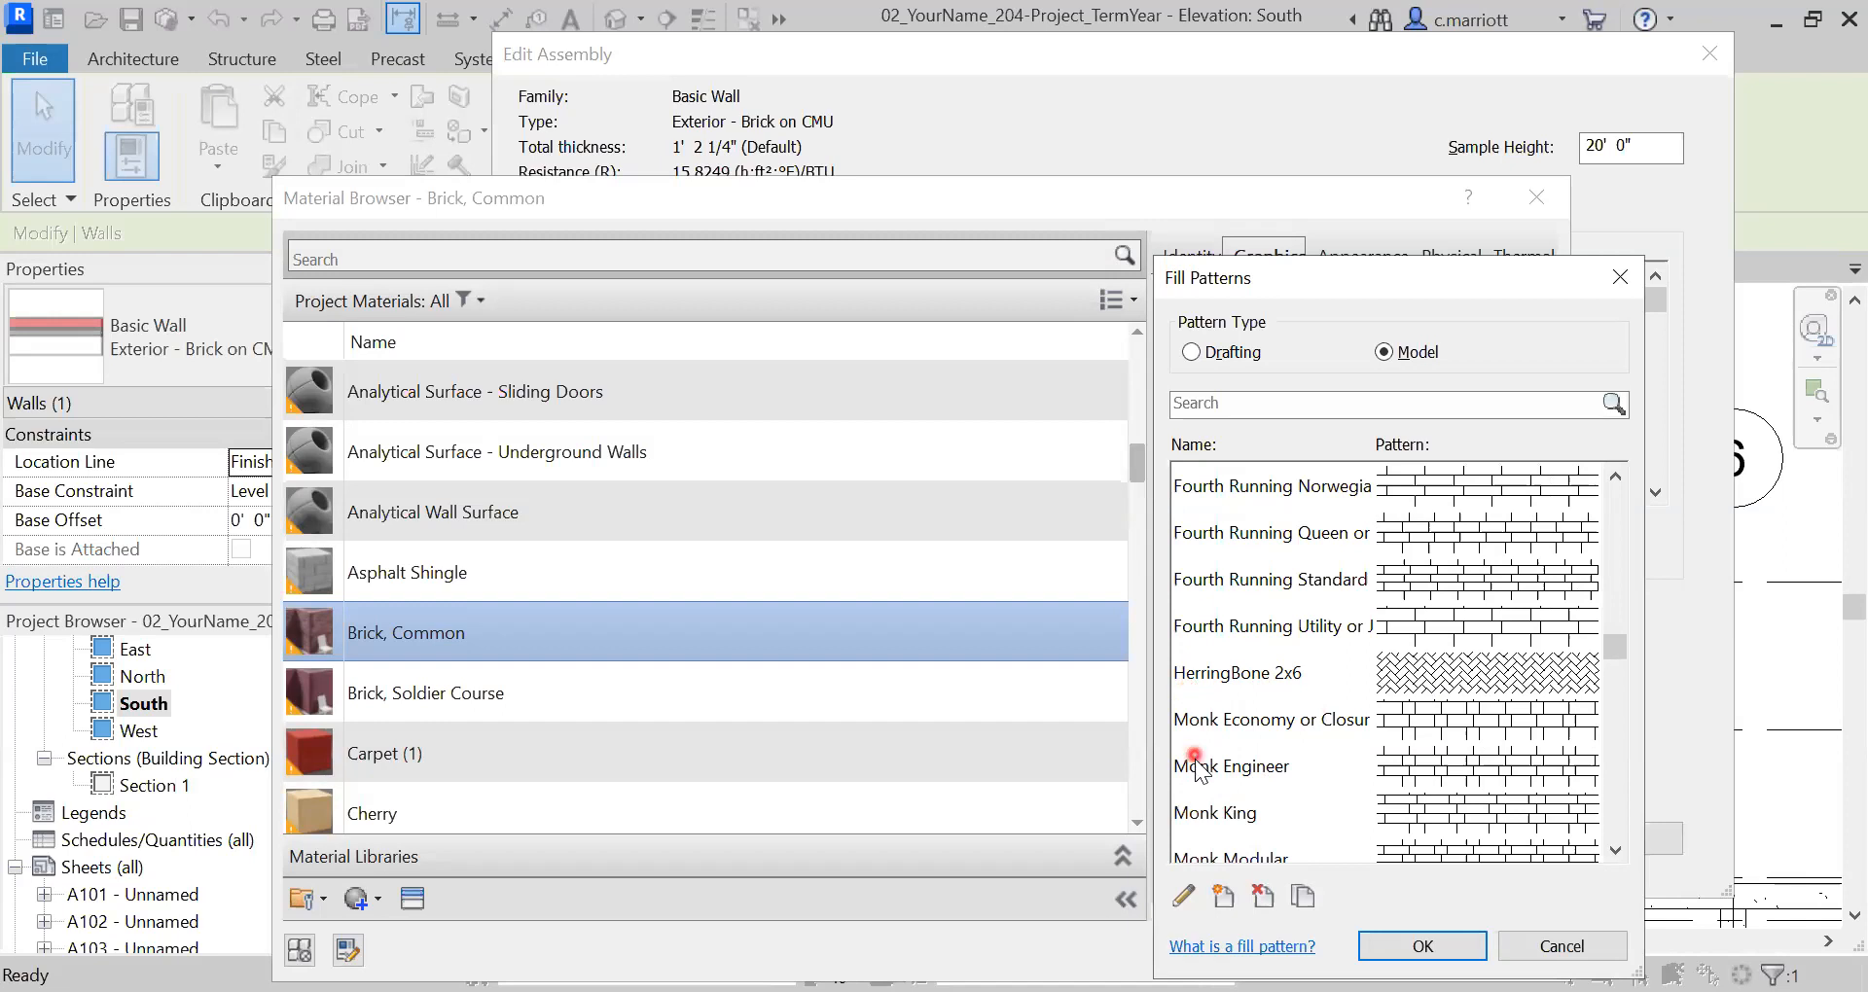
scroll(1230, 815, down, 1)
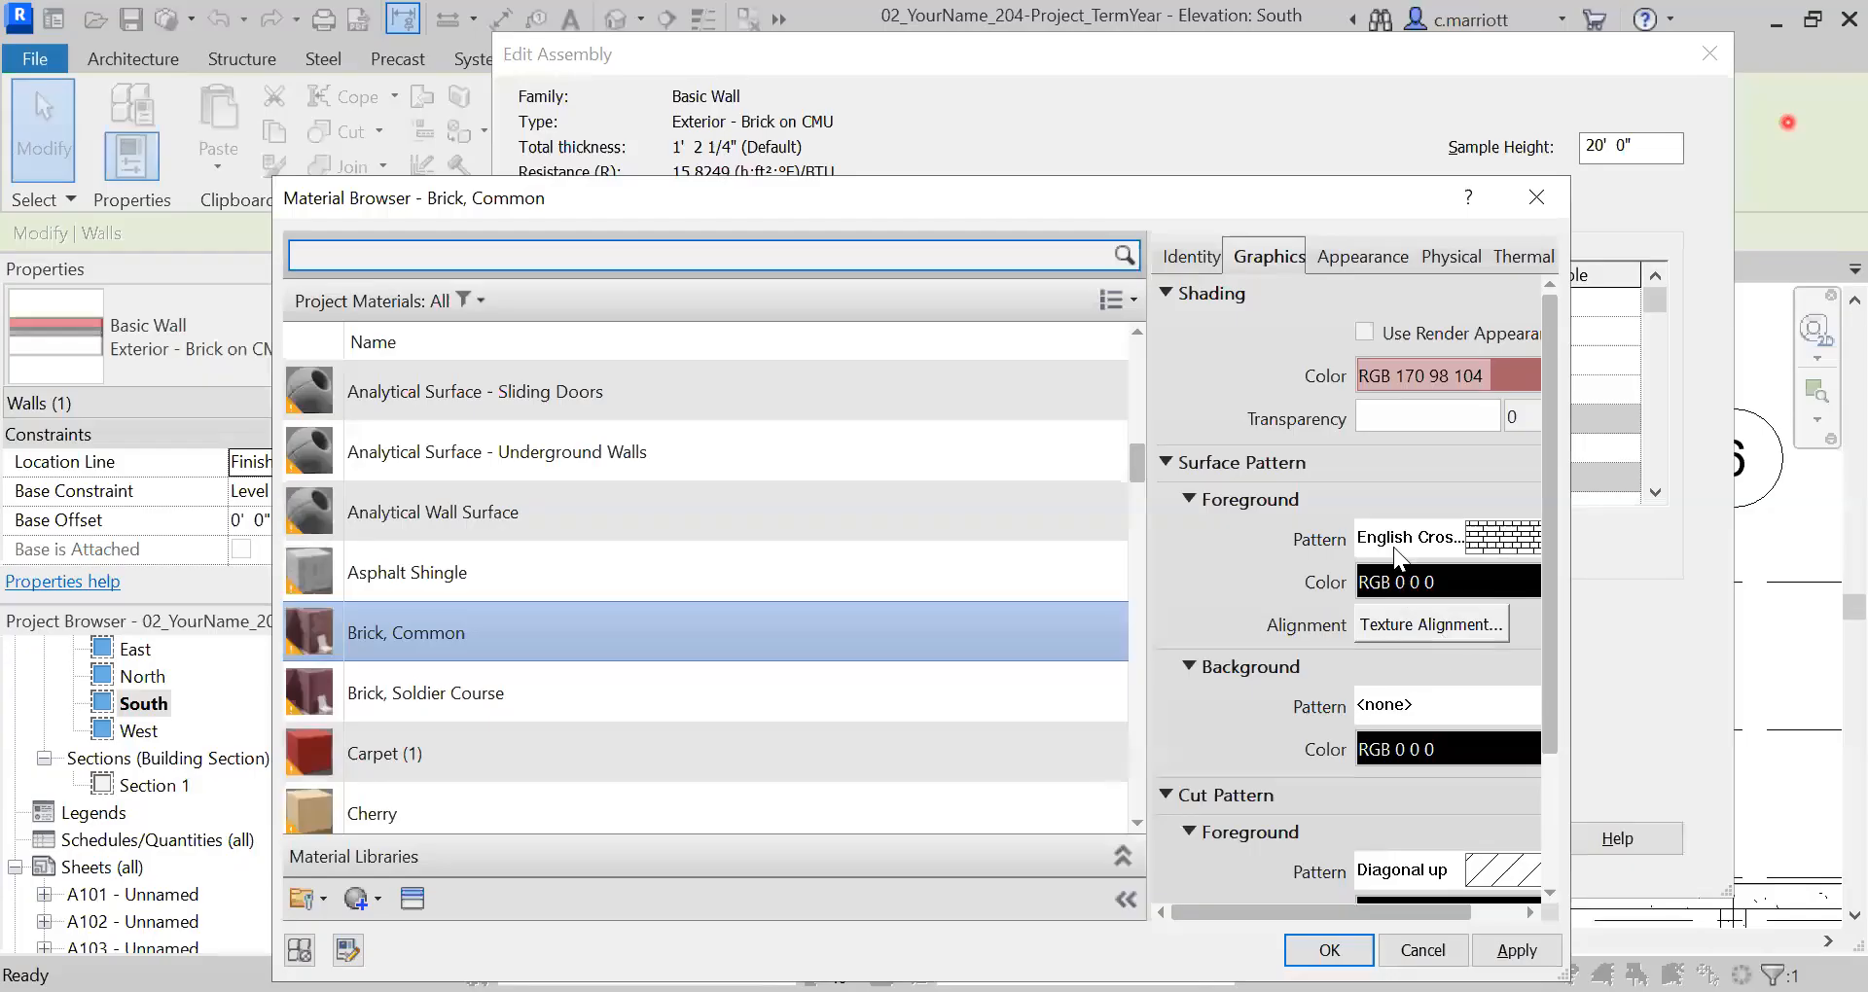
click(1381, 539)
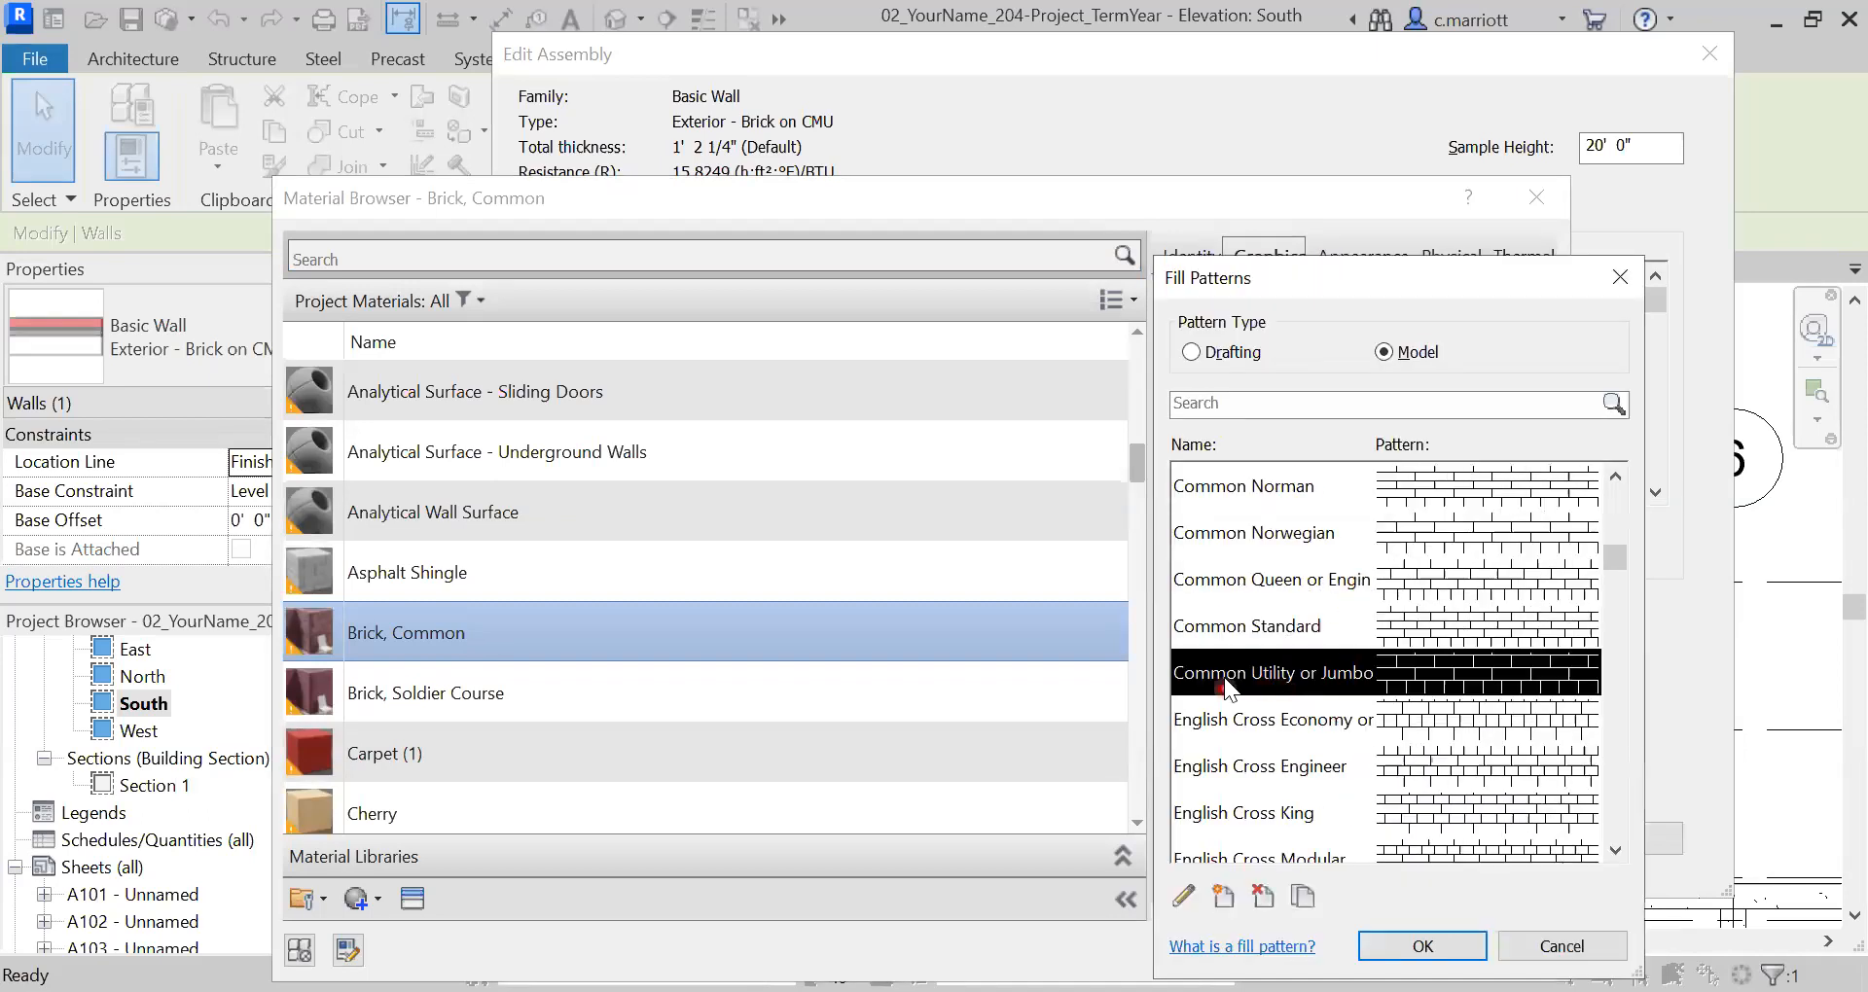
scroll(1304, 647, down, 1)
scroll(1280, 734, down, 1)
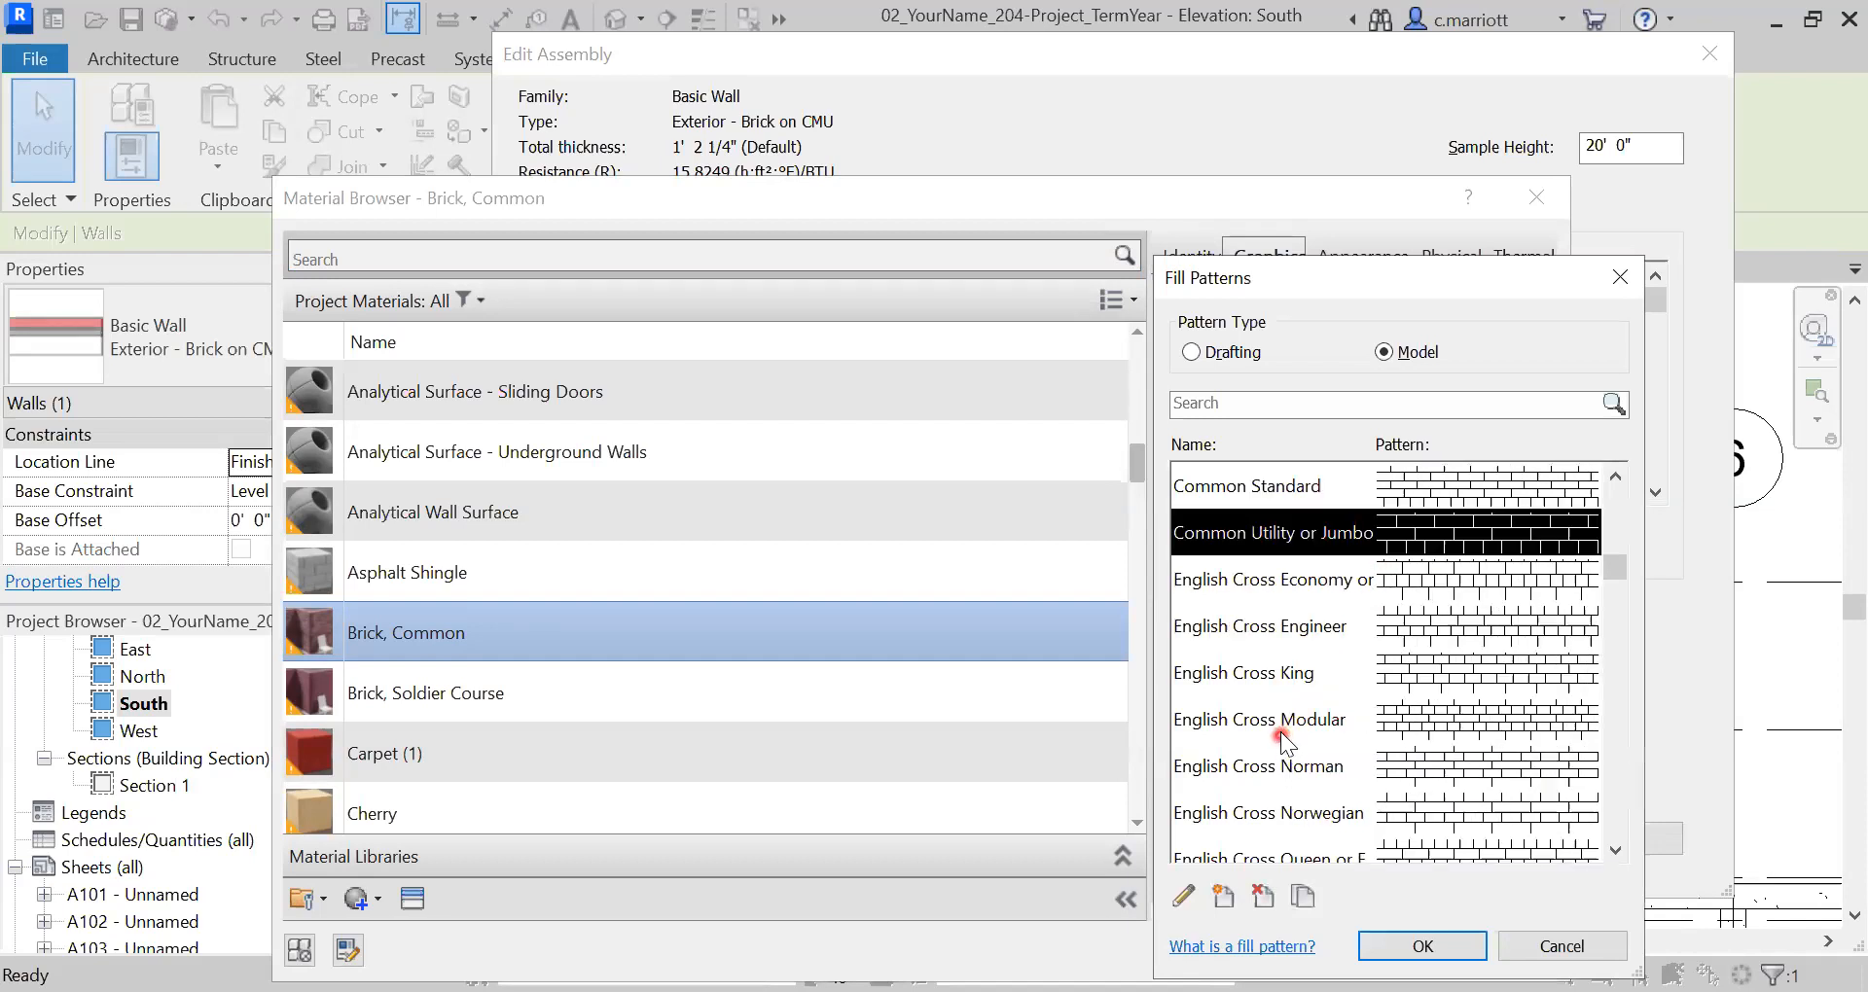
- Set English Cross Modular as the Brick, Common surface pattern and apply the wall type changes
click(1267, 722)
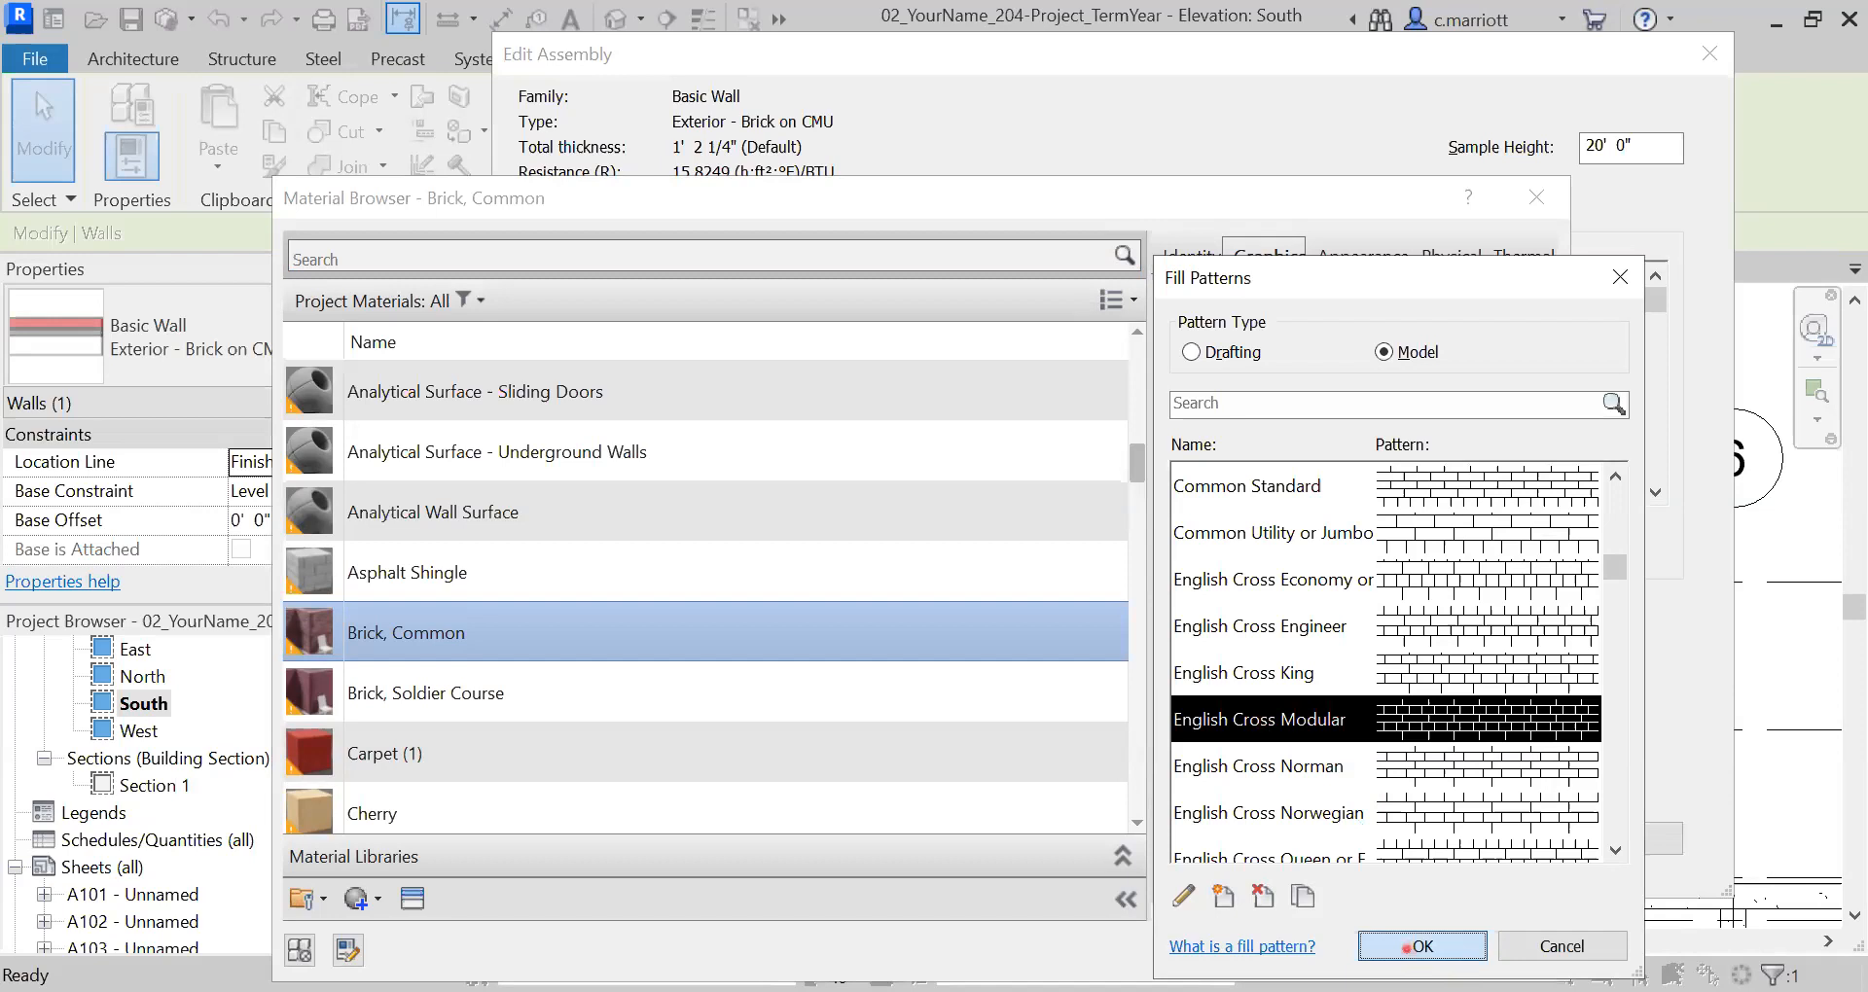
click(1421, 946)
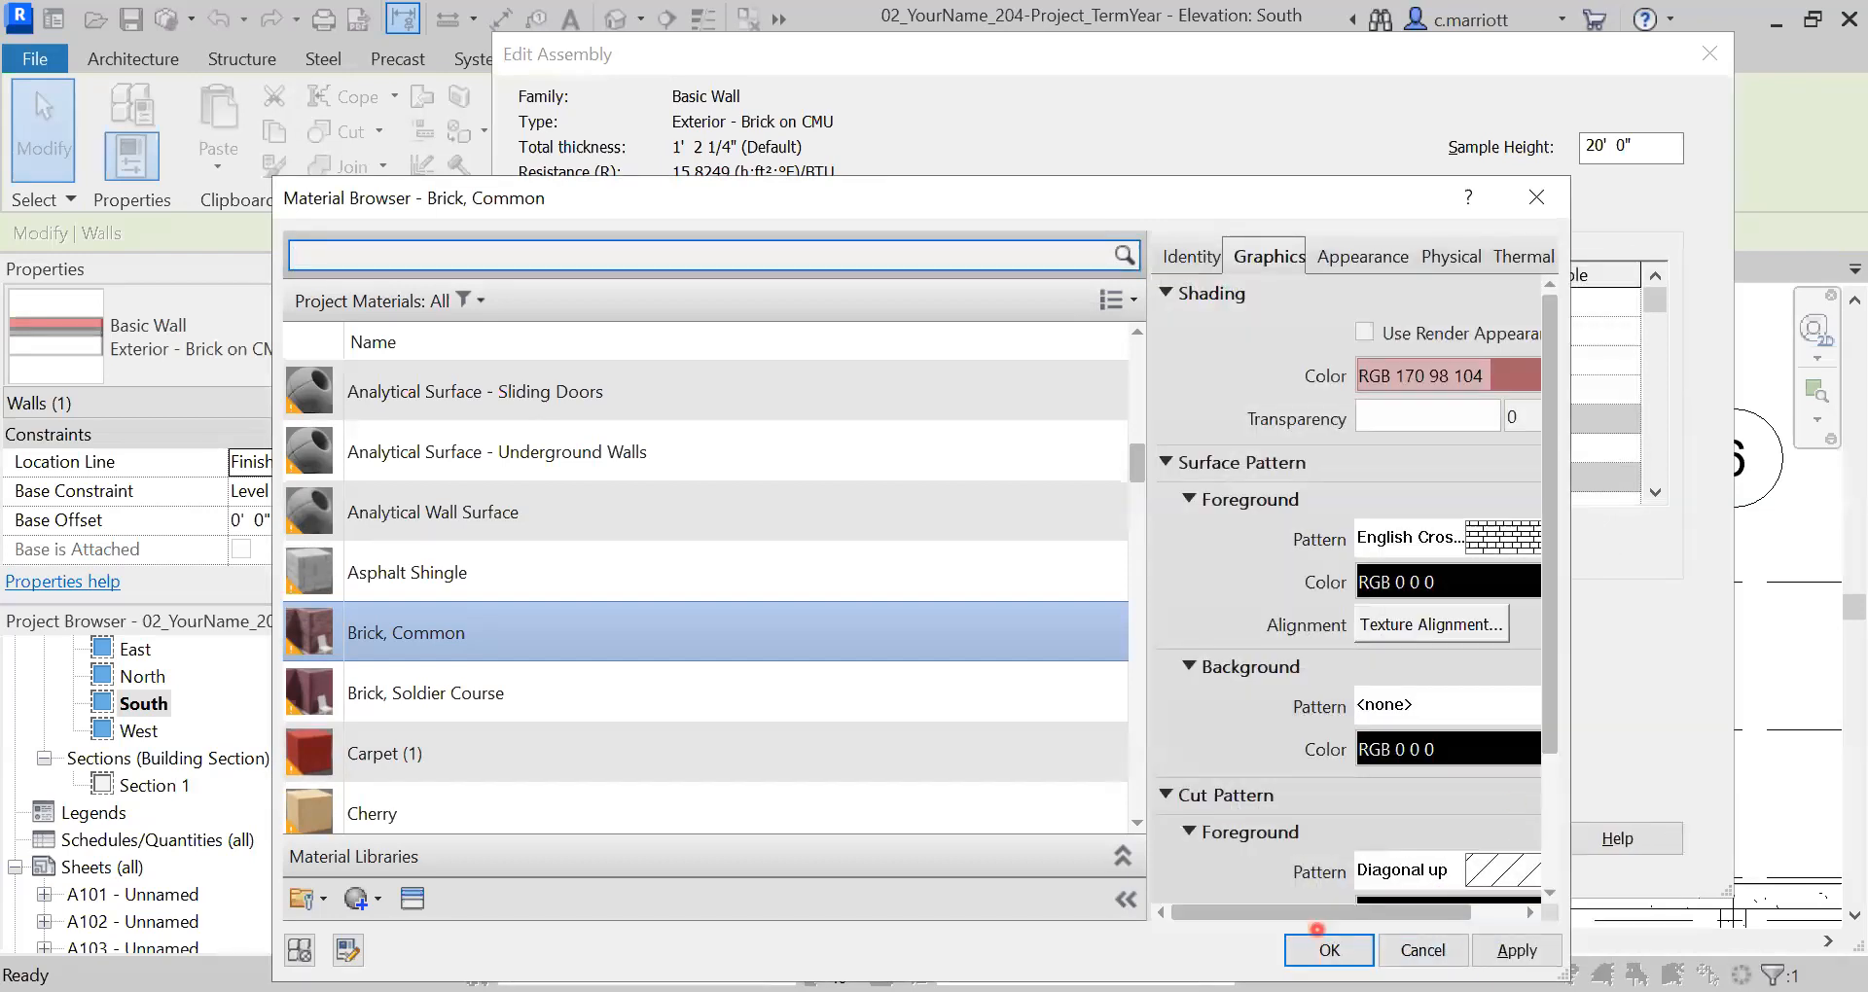
click(1314, 950)
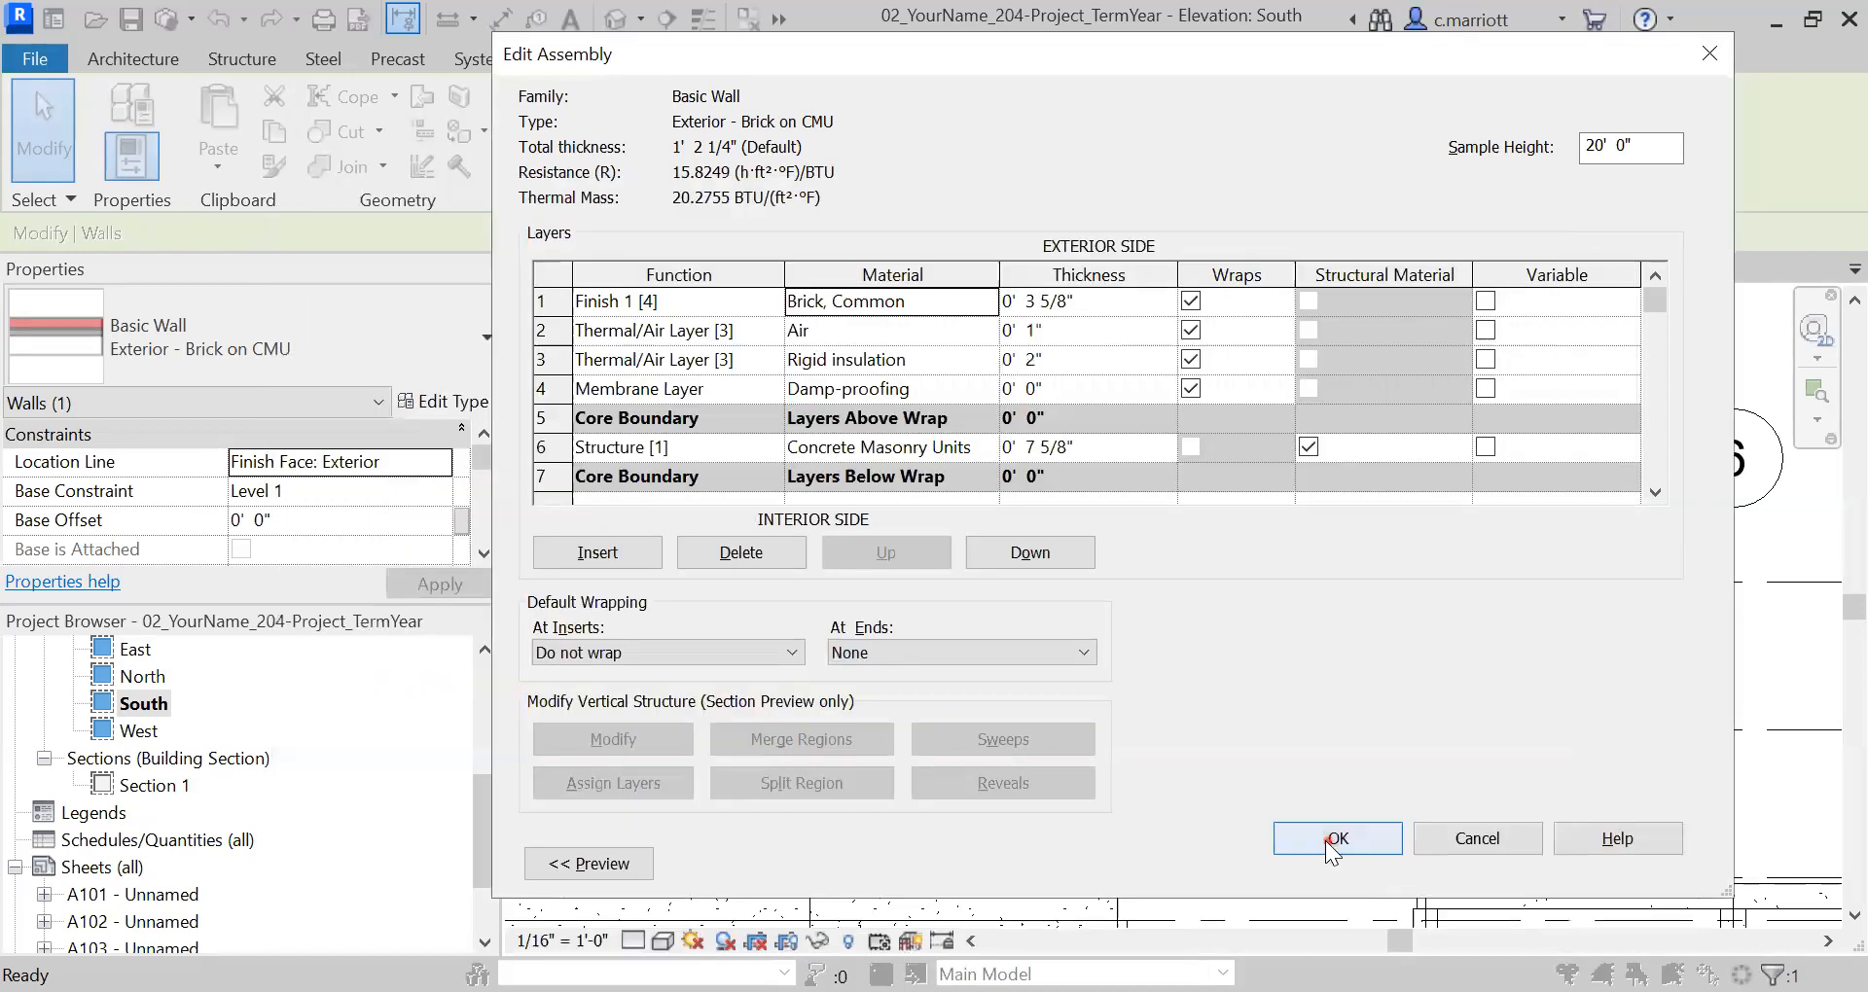
click(1326, 722)
click(1376, 864)
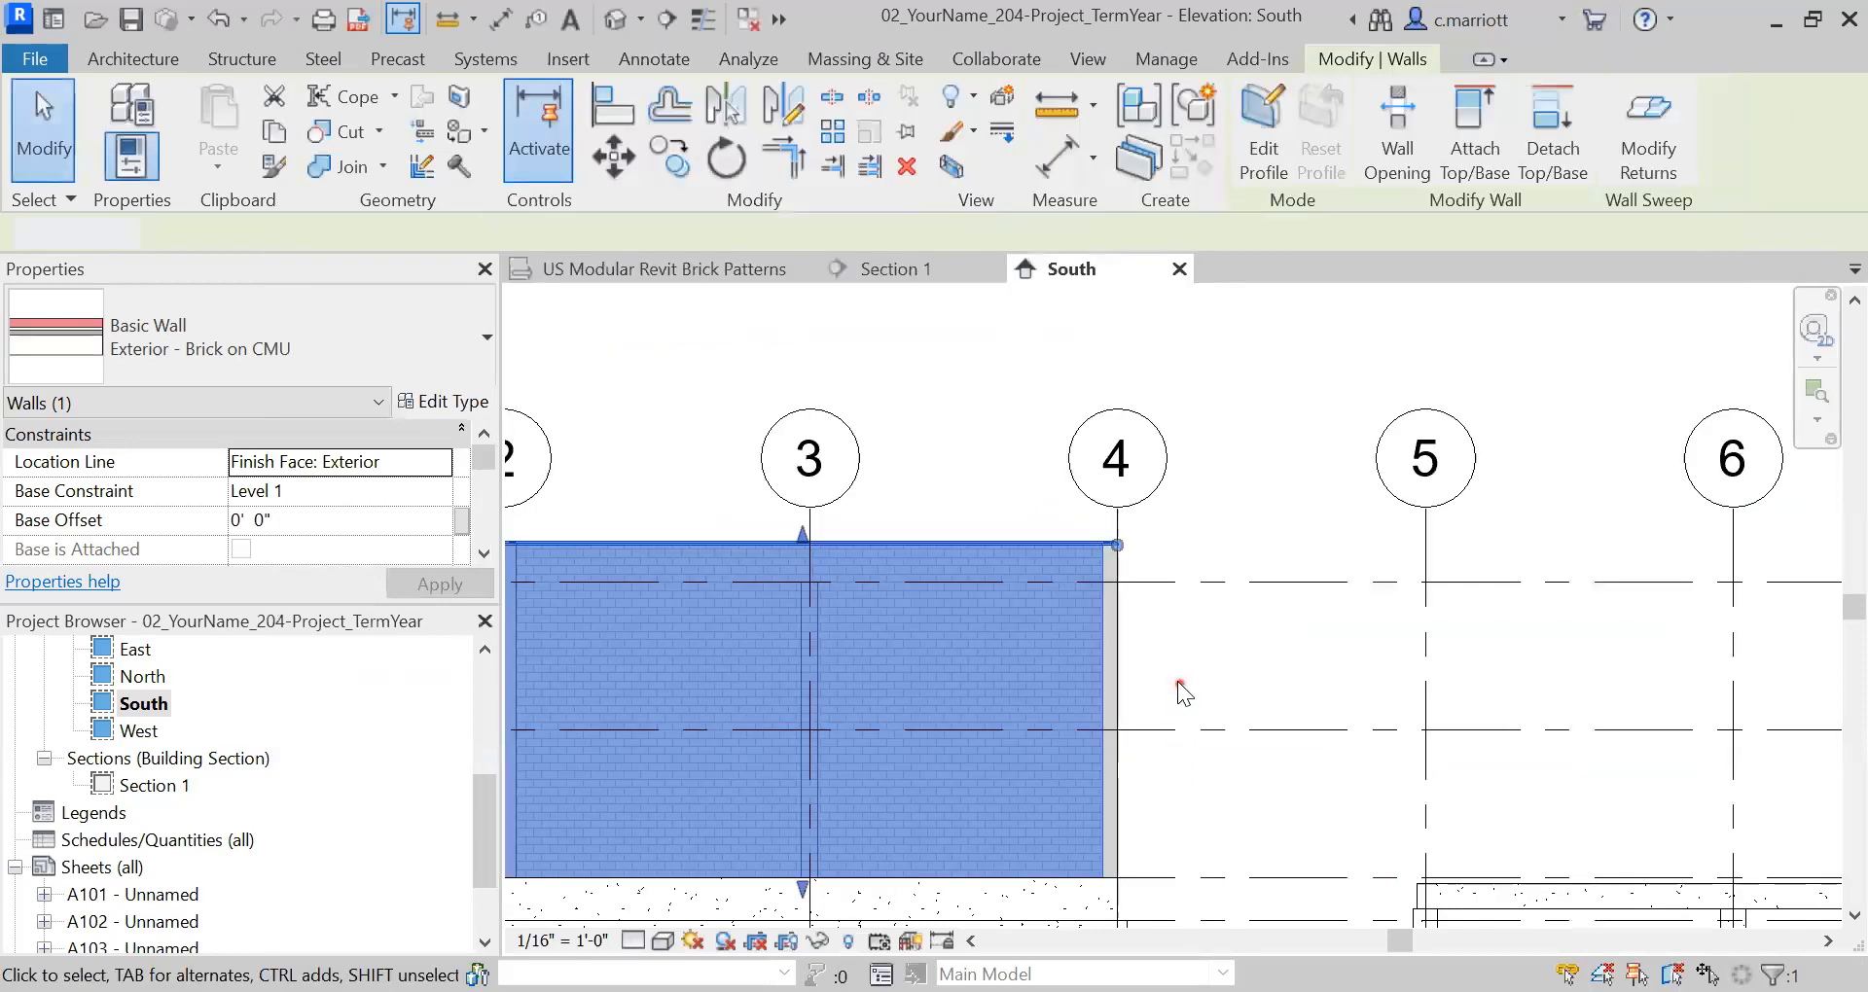
click(1177, 681)
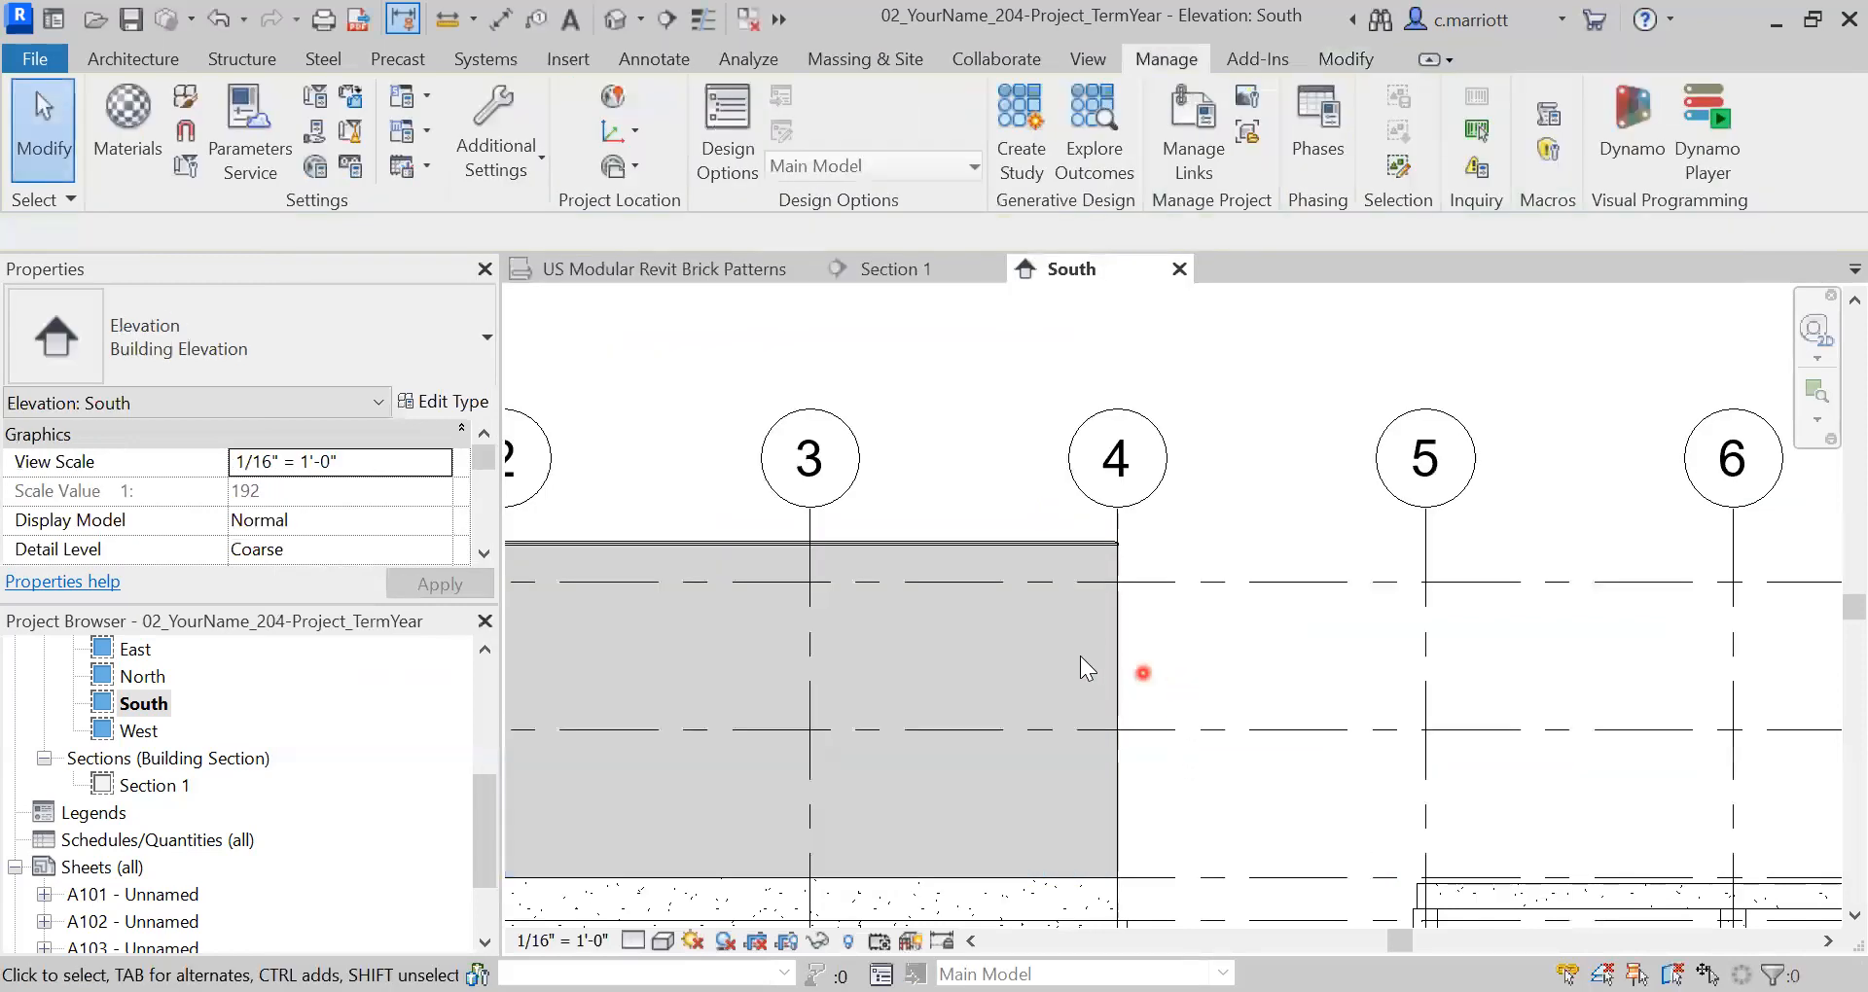
scroll(1078, 647, up, 5)
scroll(1160, 570, up, 3)
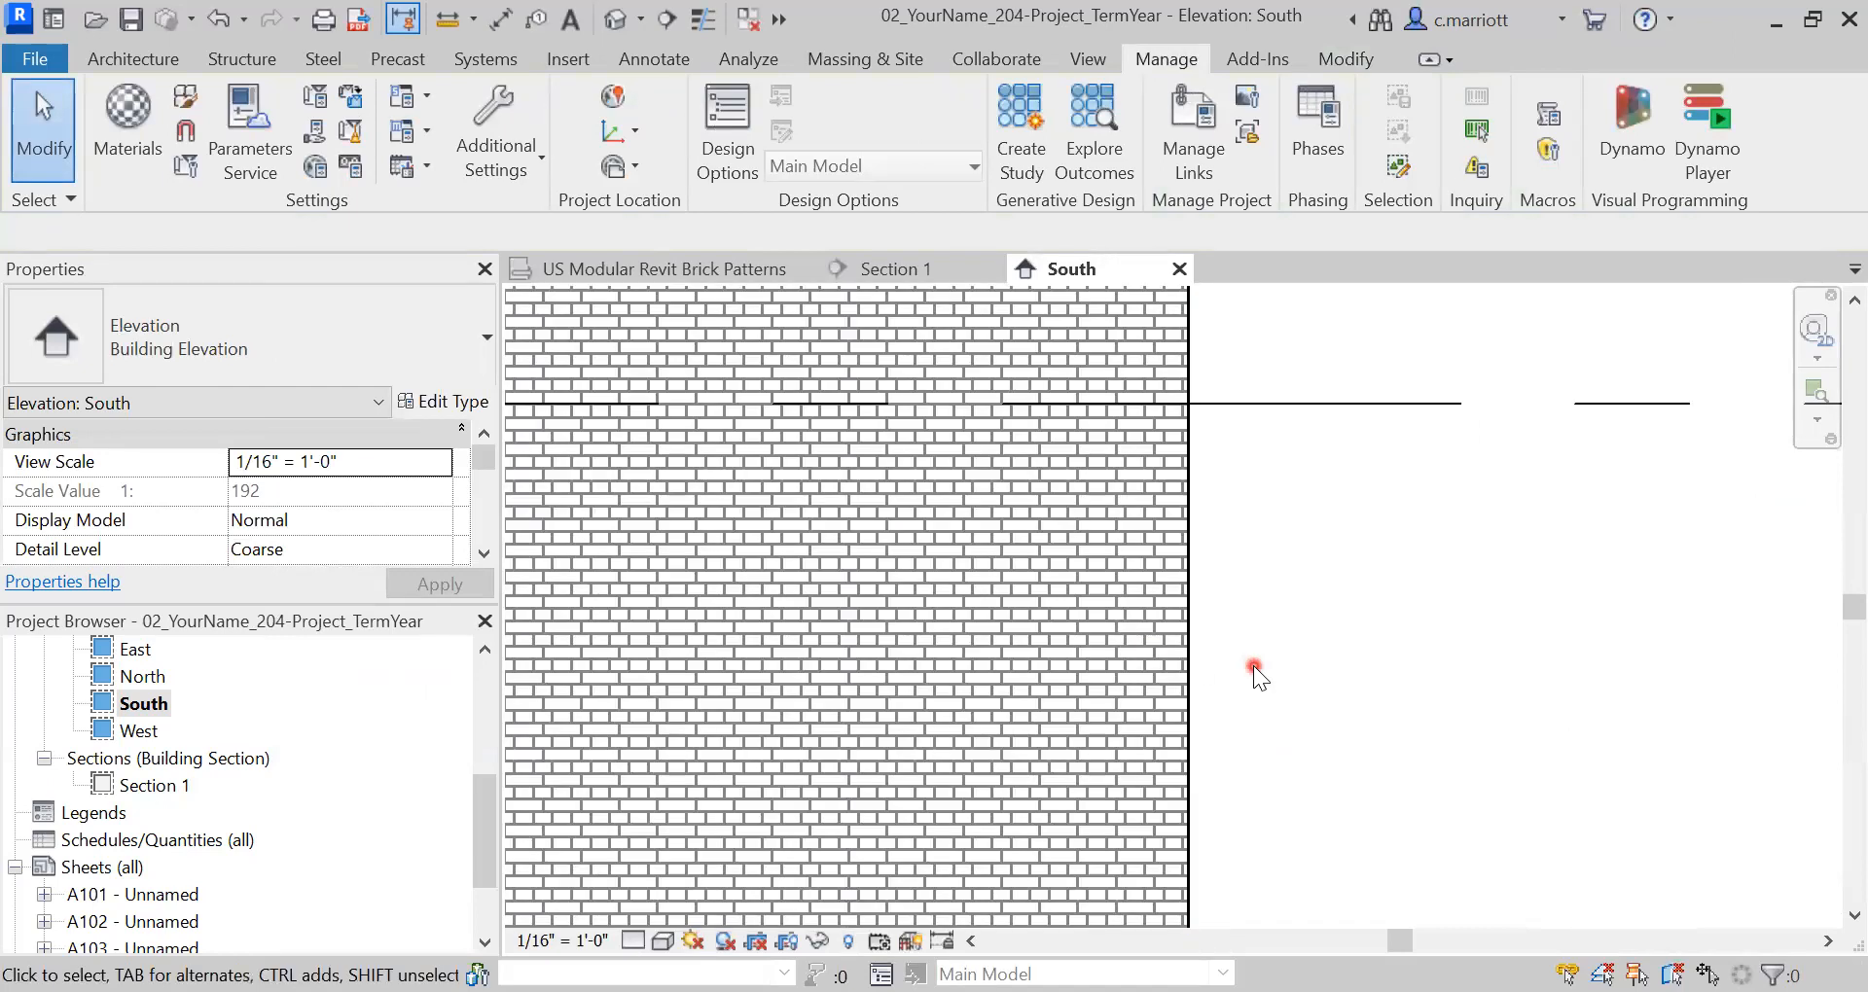
scroll(1025, 494, up, 1)
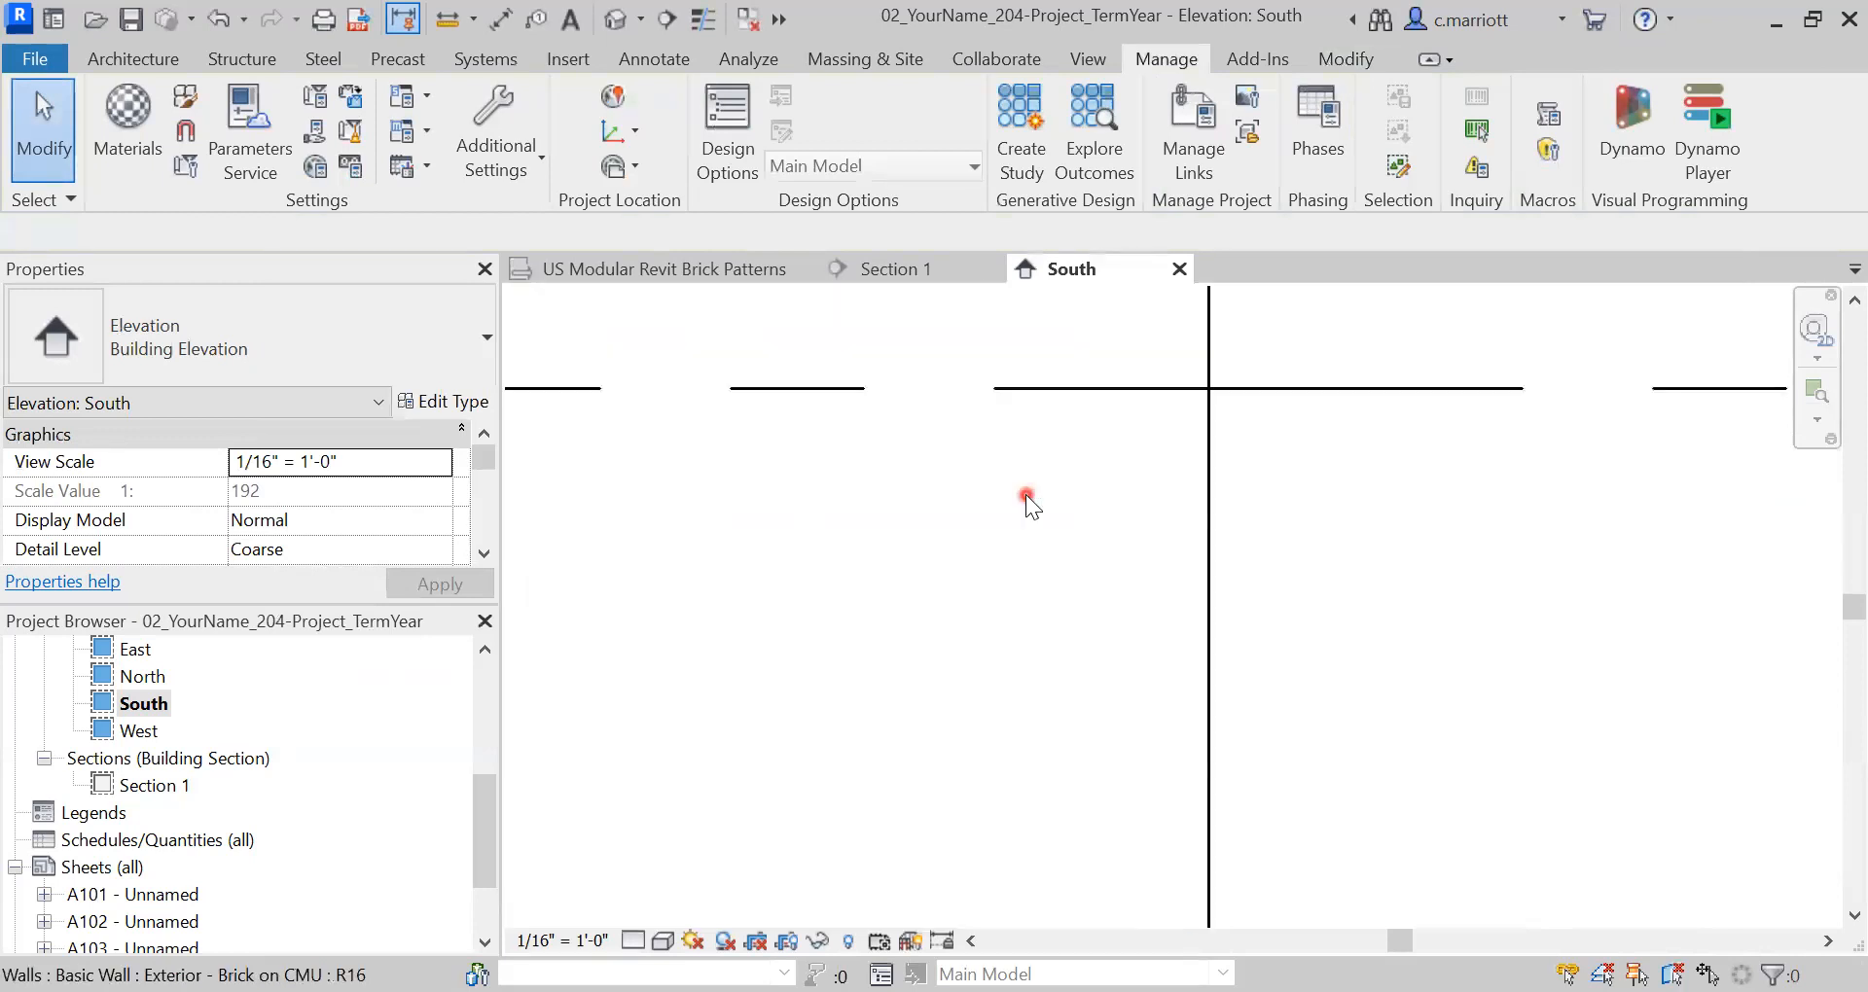
click(449, 26)
scroll(1080, 447, up, 1)
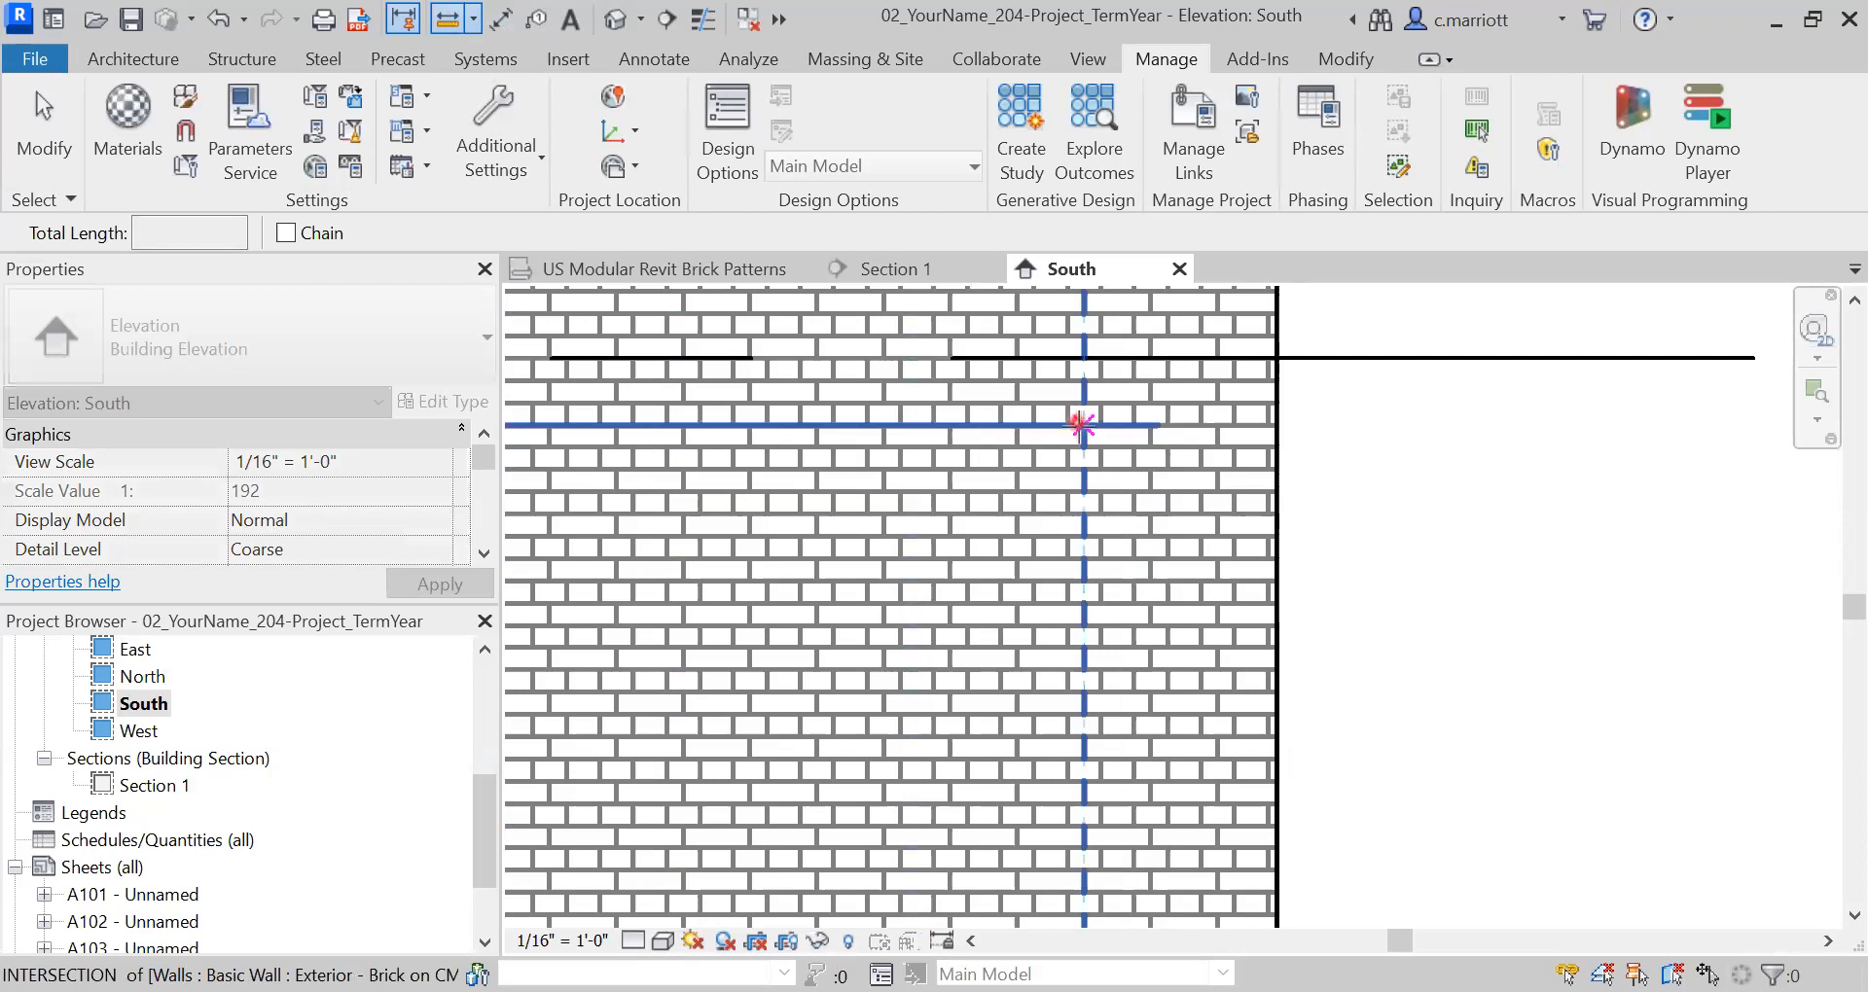
click(1082, 425)
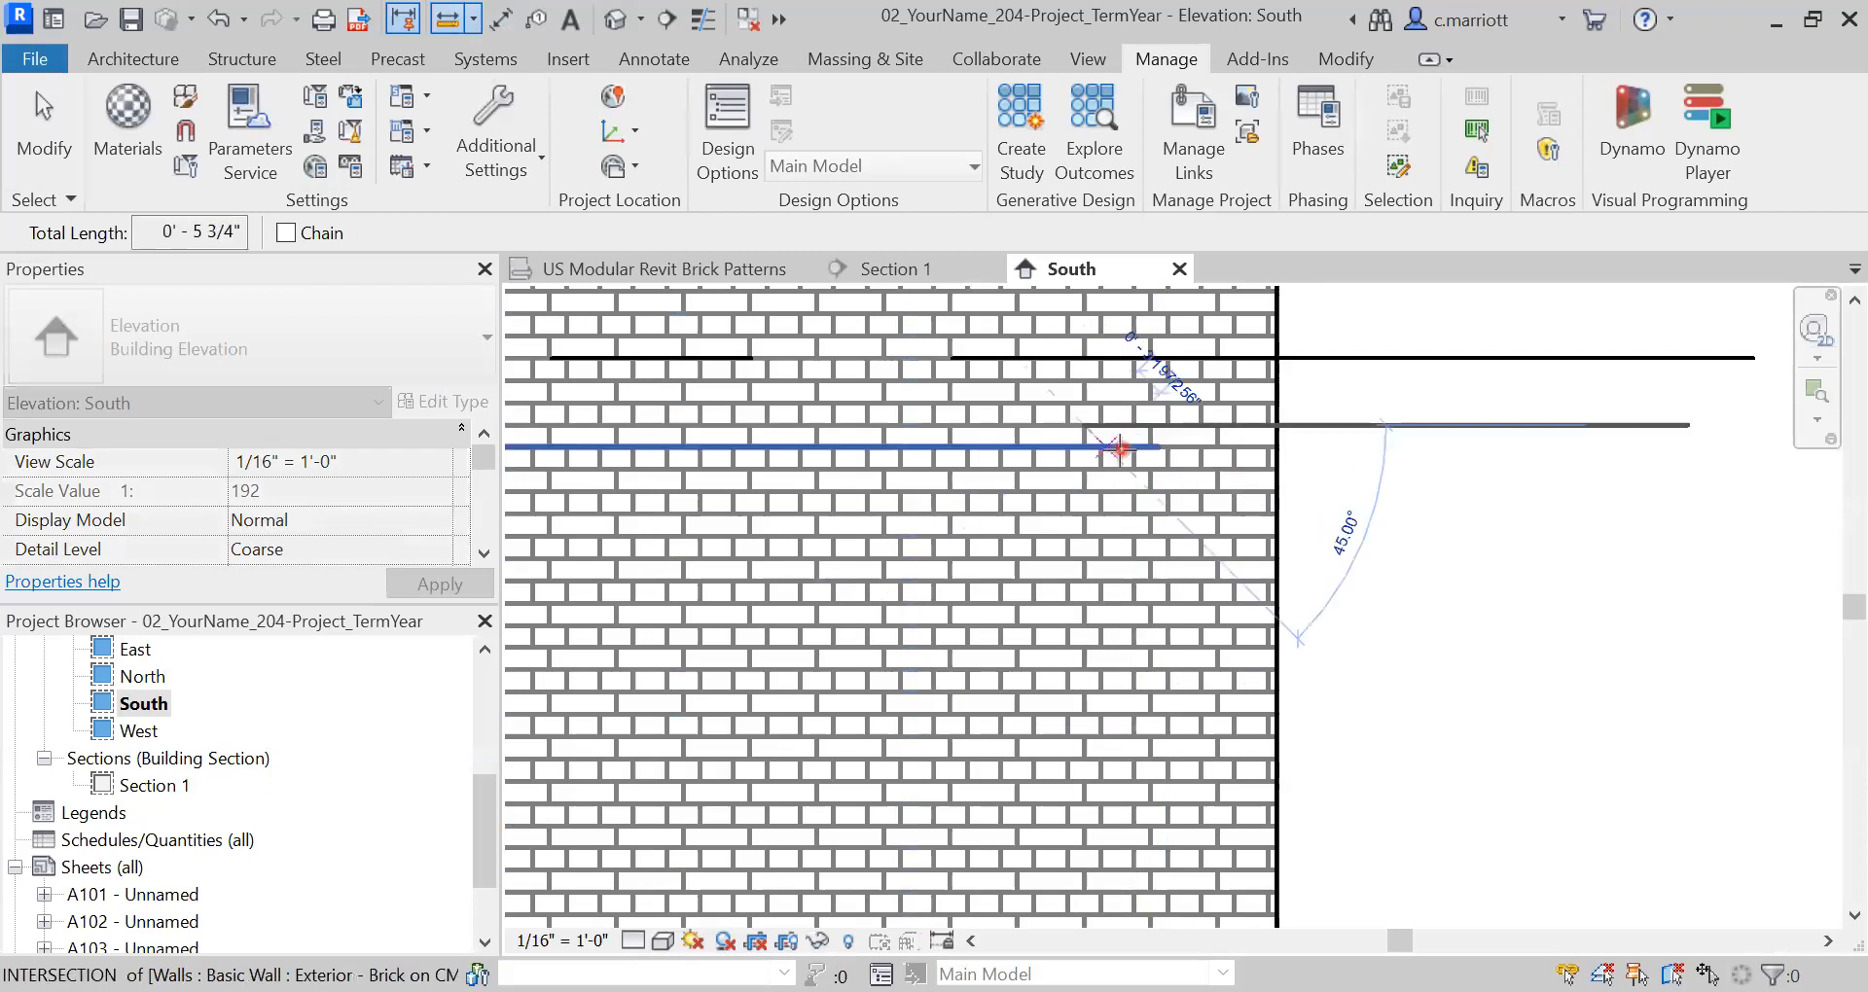
key(Escape)
key(Escape)
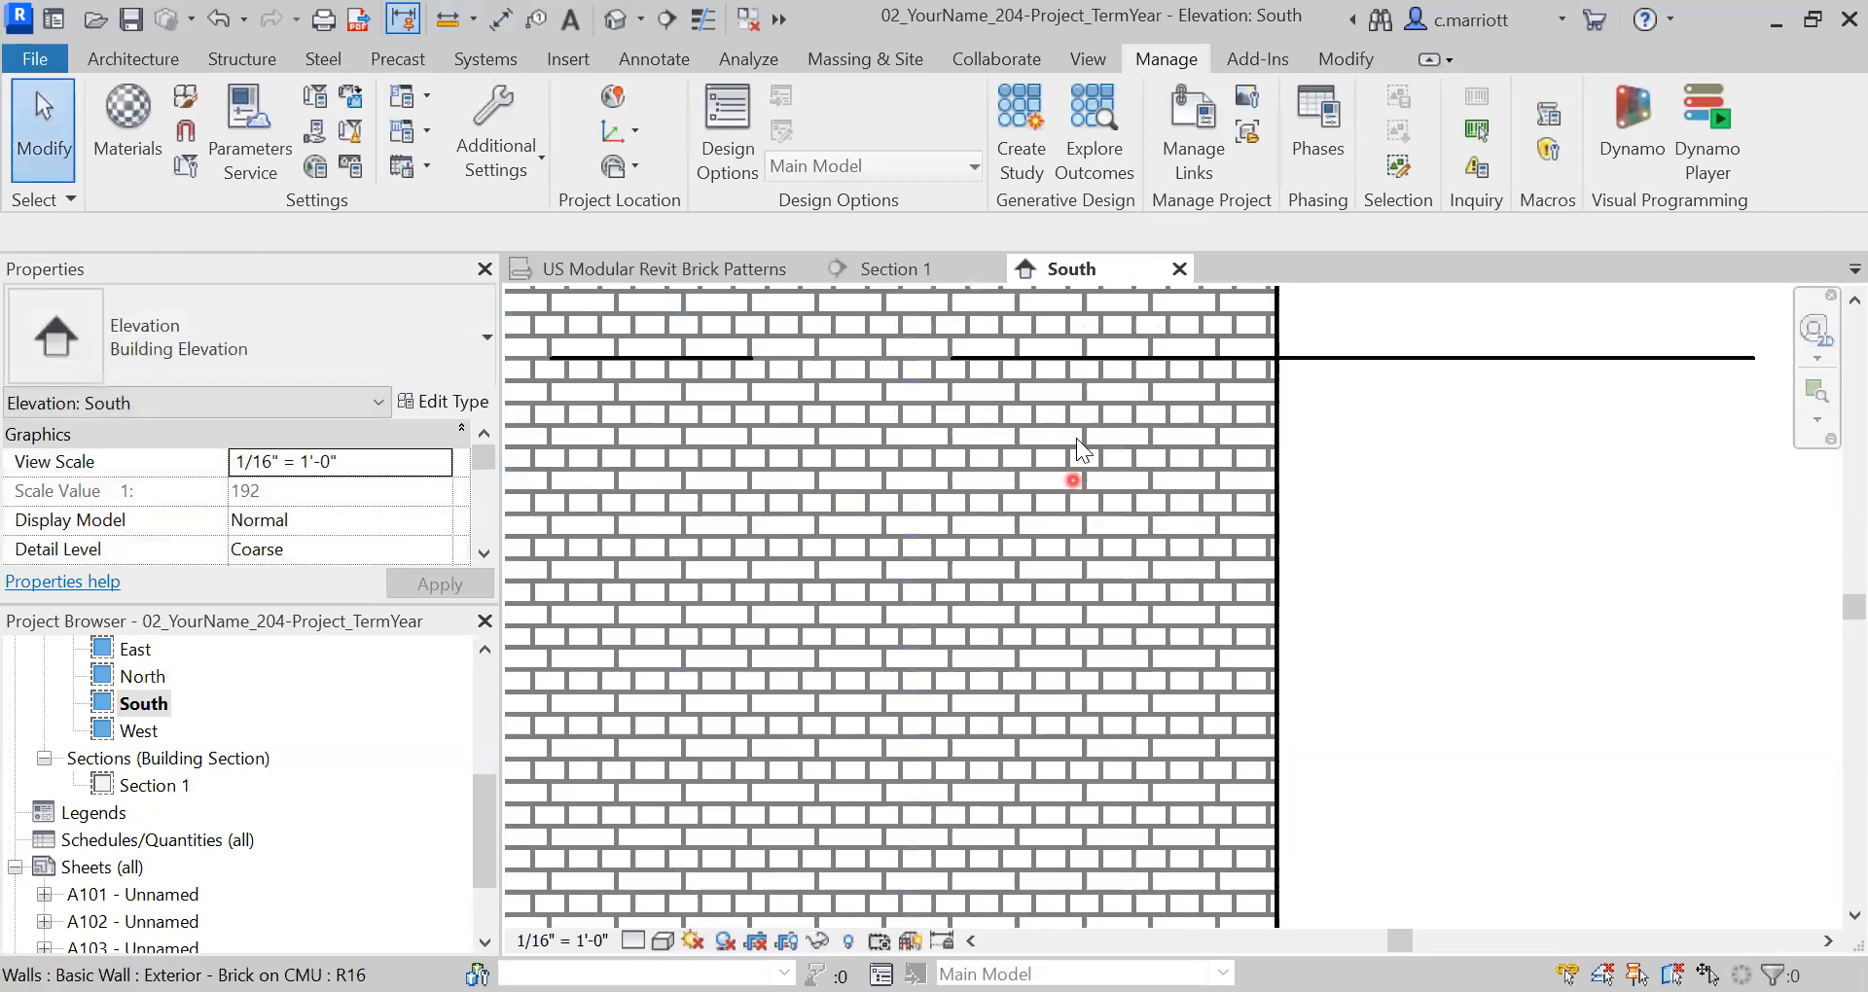
click(447, 19)
click(1017, 426)
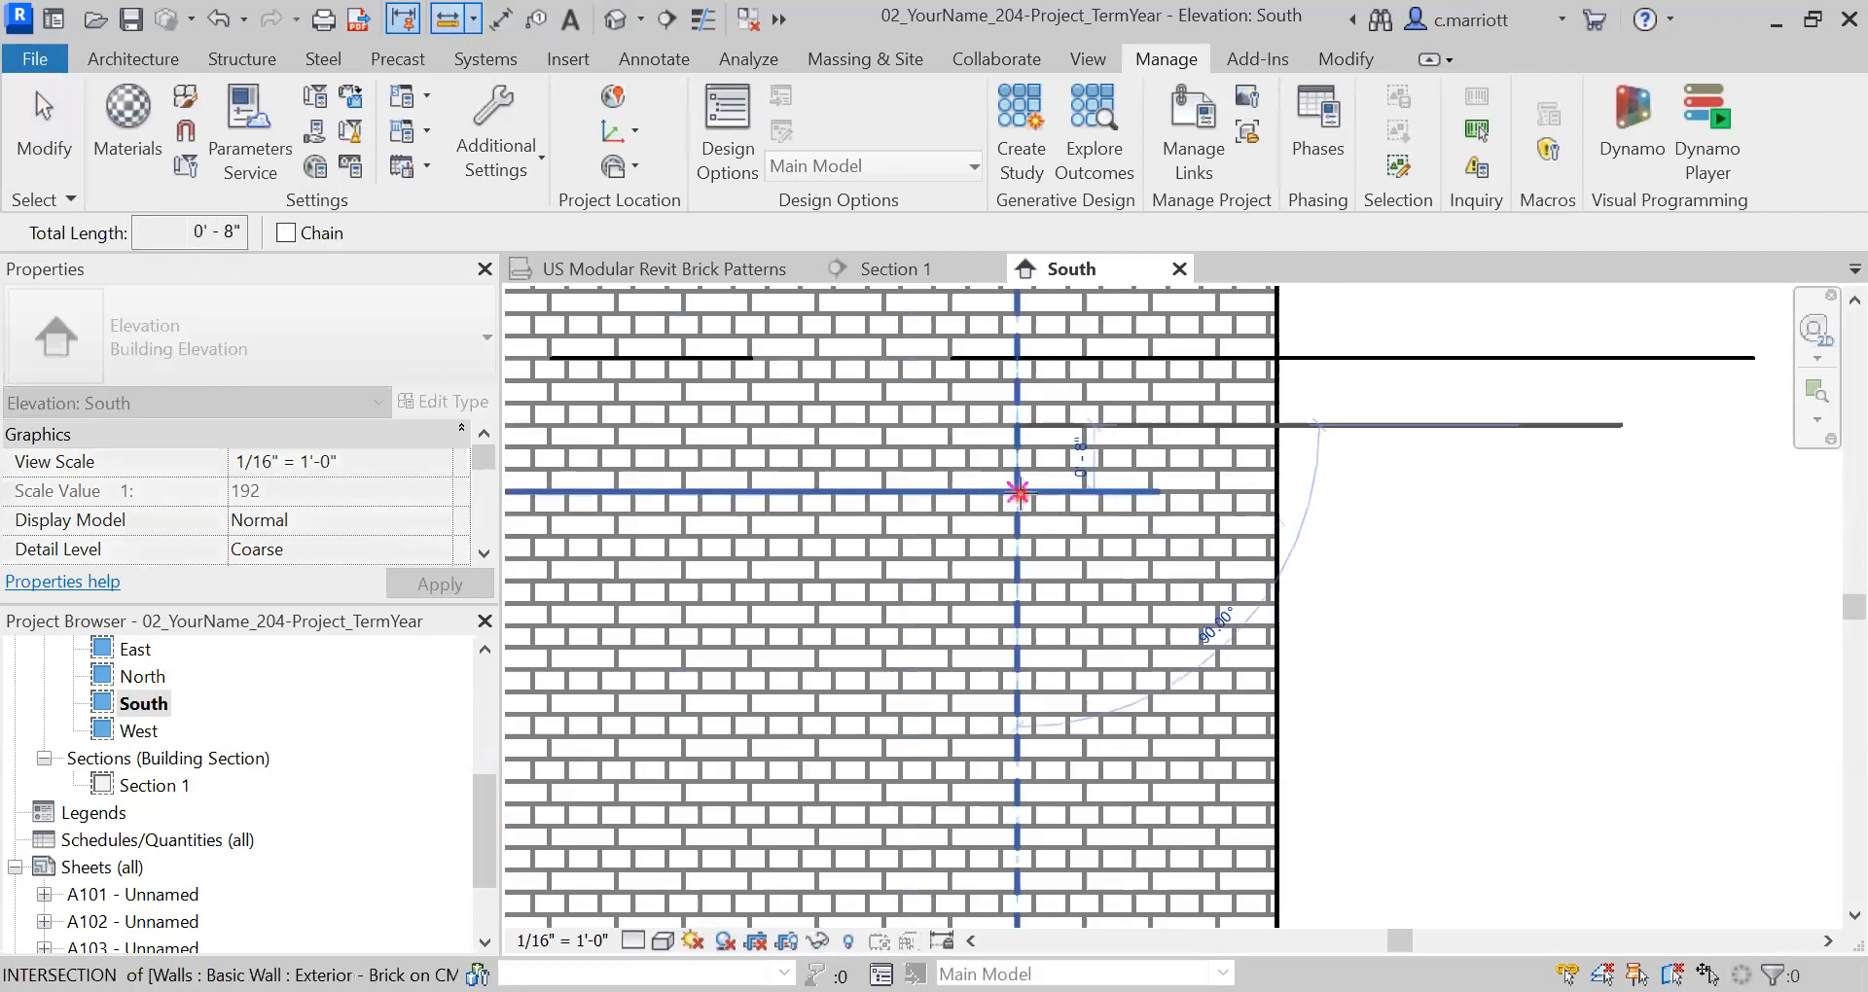
key(Escape)
key(Escape)
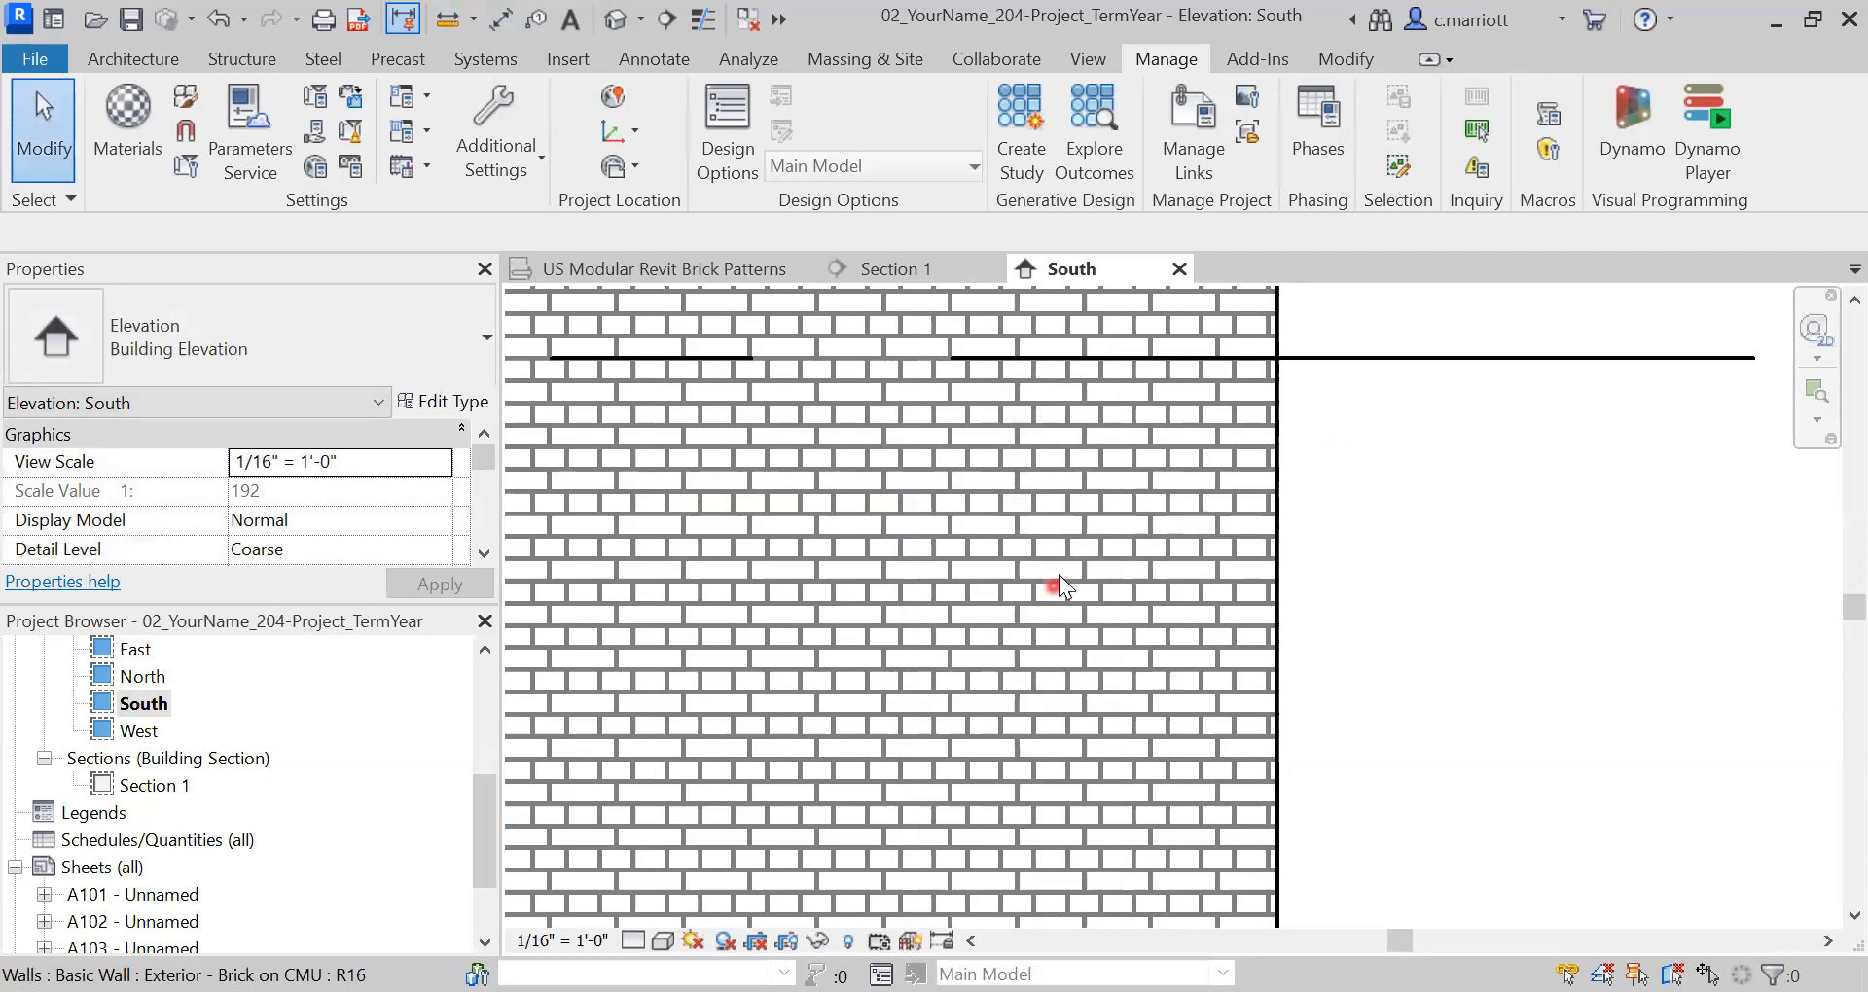
click(446, 18)
click(949, 426)
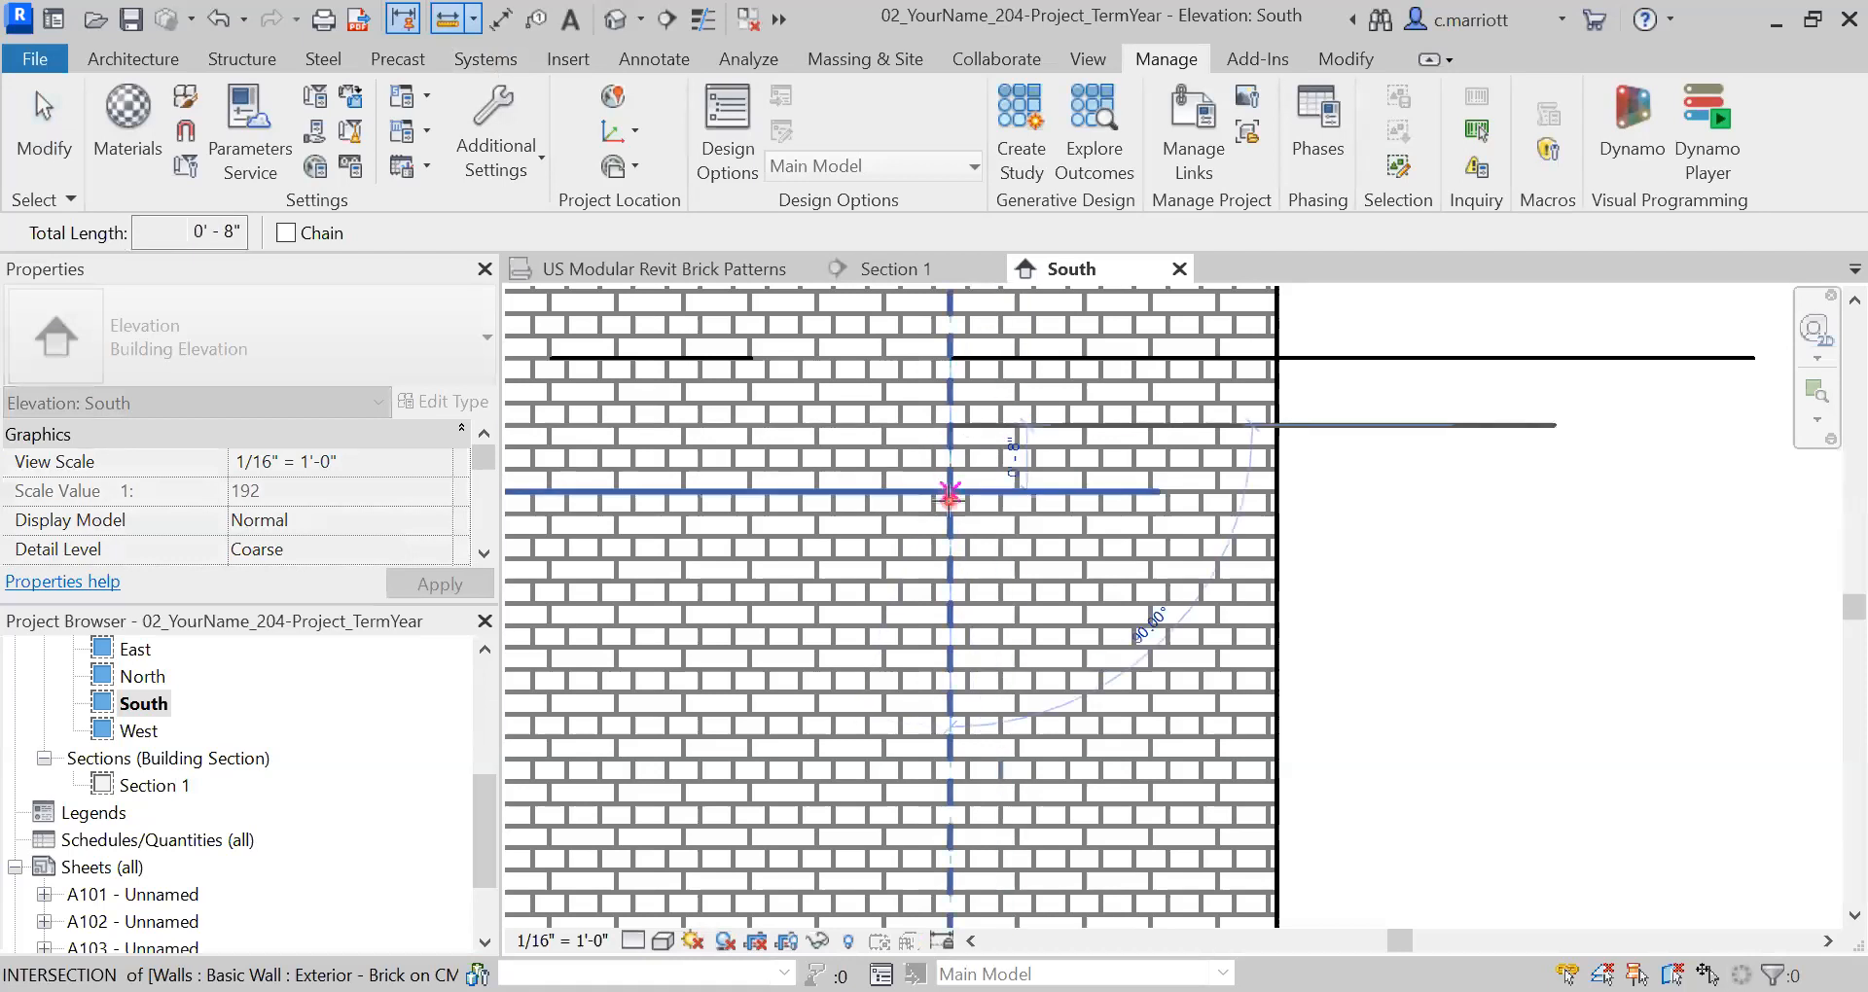
key(Escape)
key(Escape)
scroll(1245, 601, down, 1)
scroll(1245, 596, down, 3)
scroll(1059, 574, down, 1)
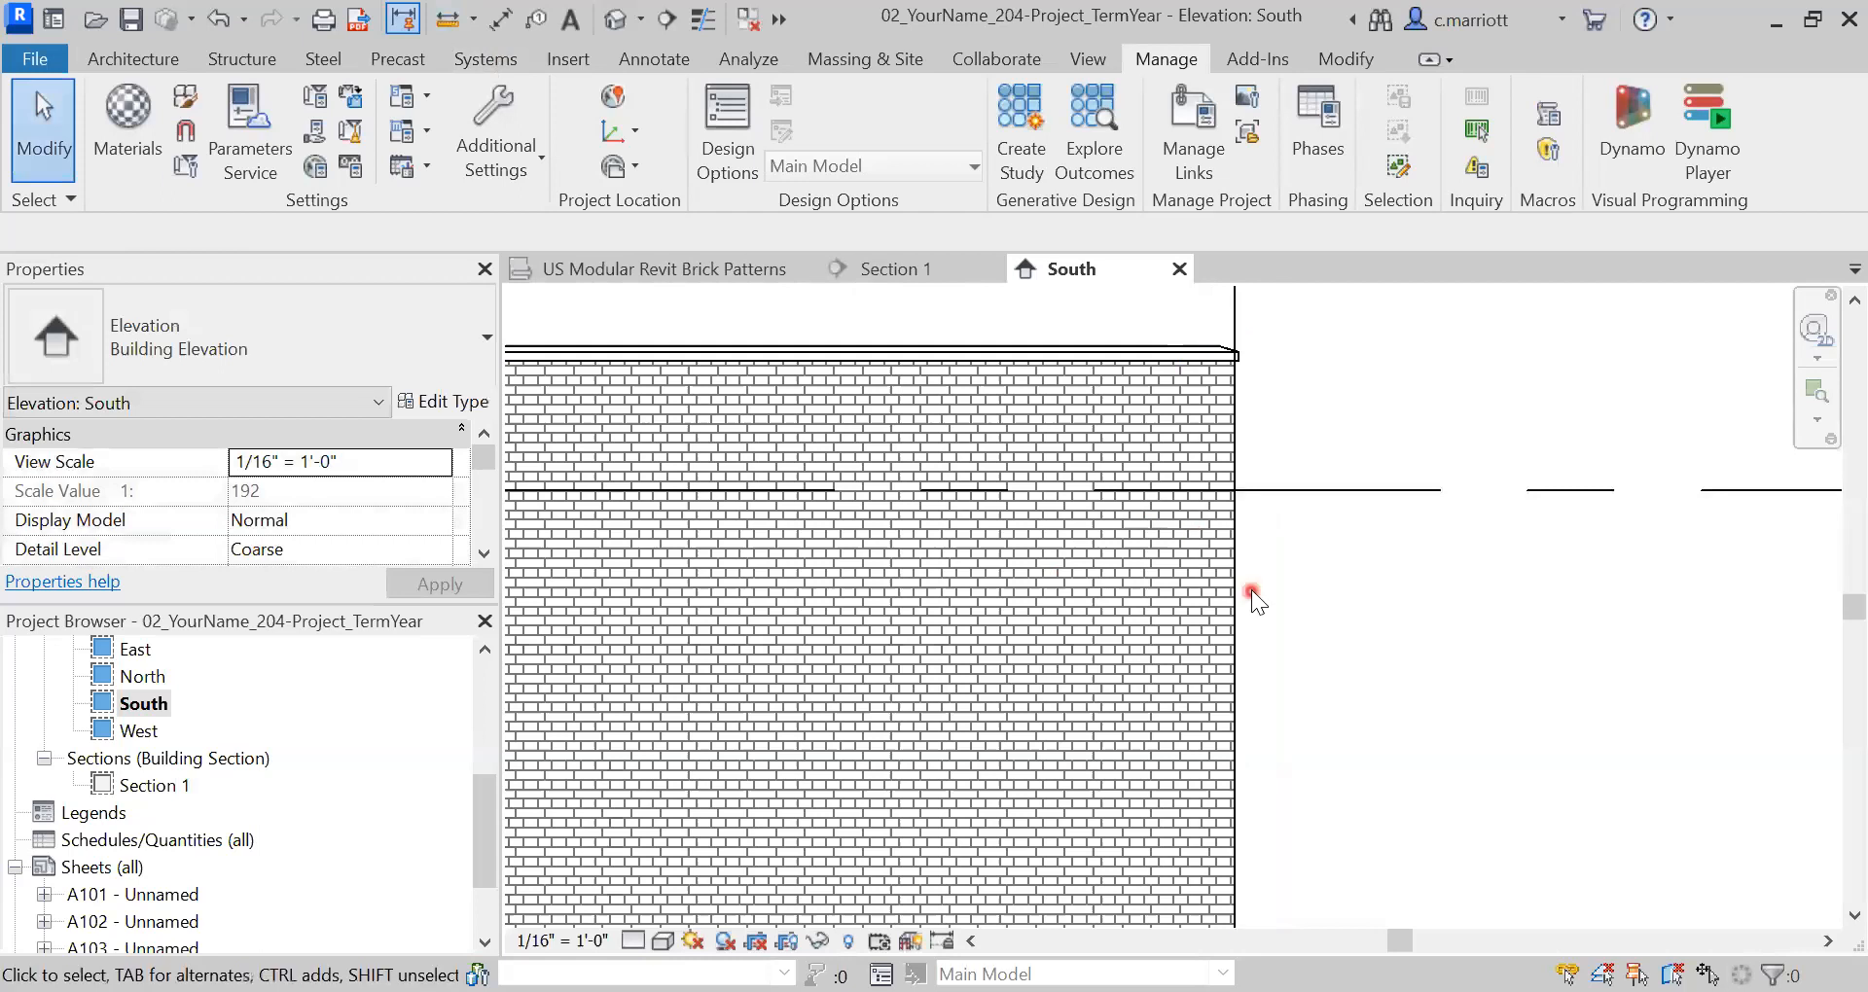
scroll(1251, 590, up, 2)
scroll(1251, 590, up, 1)
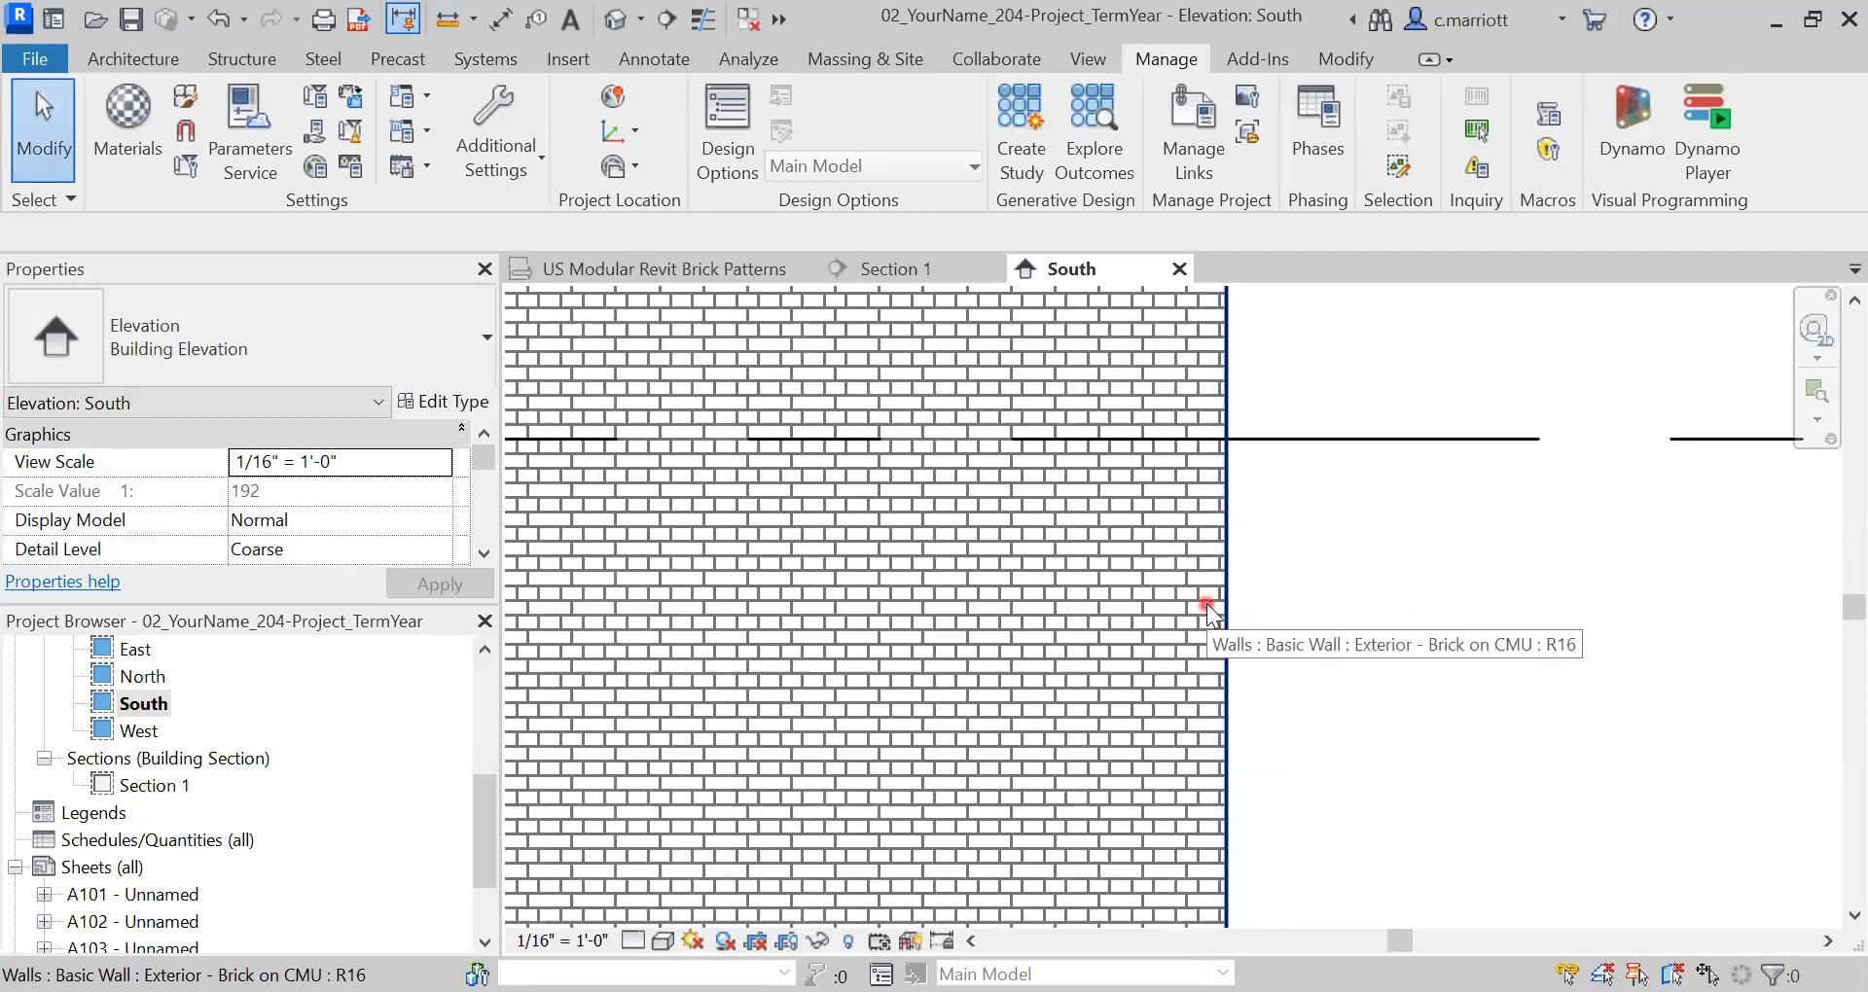
scroll(1208, 605, down, 3)
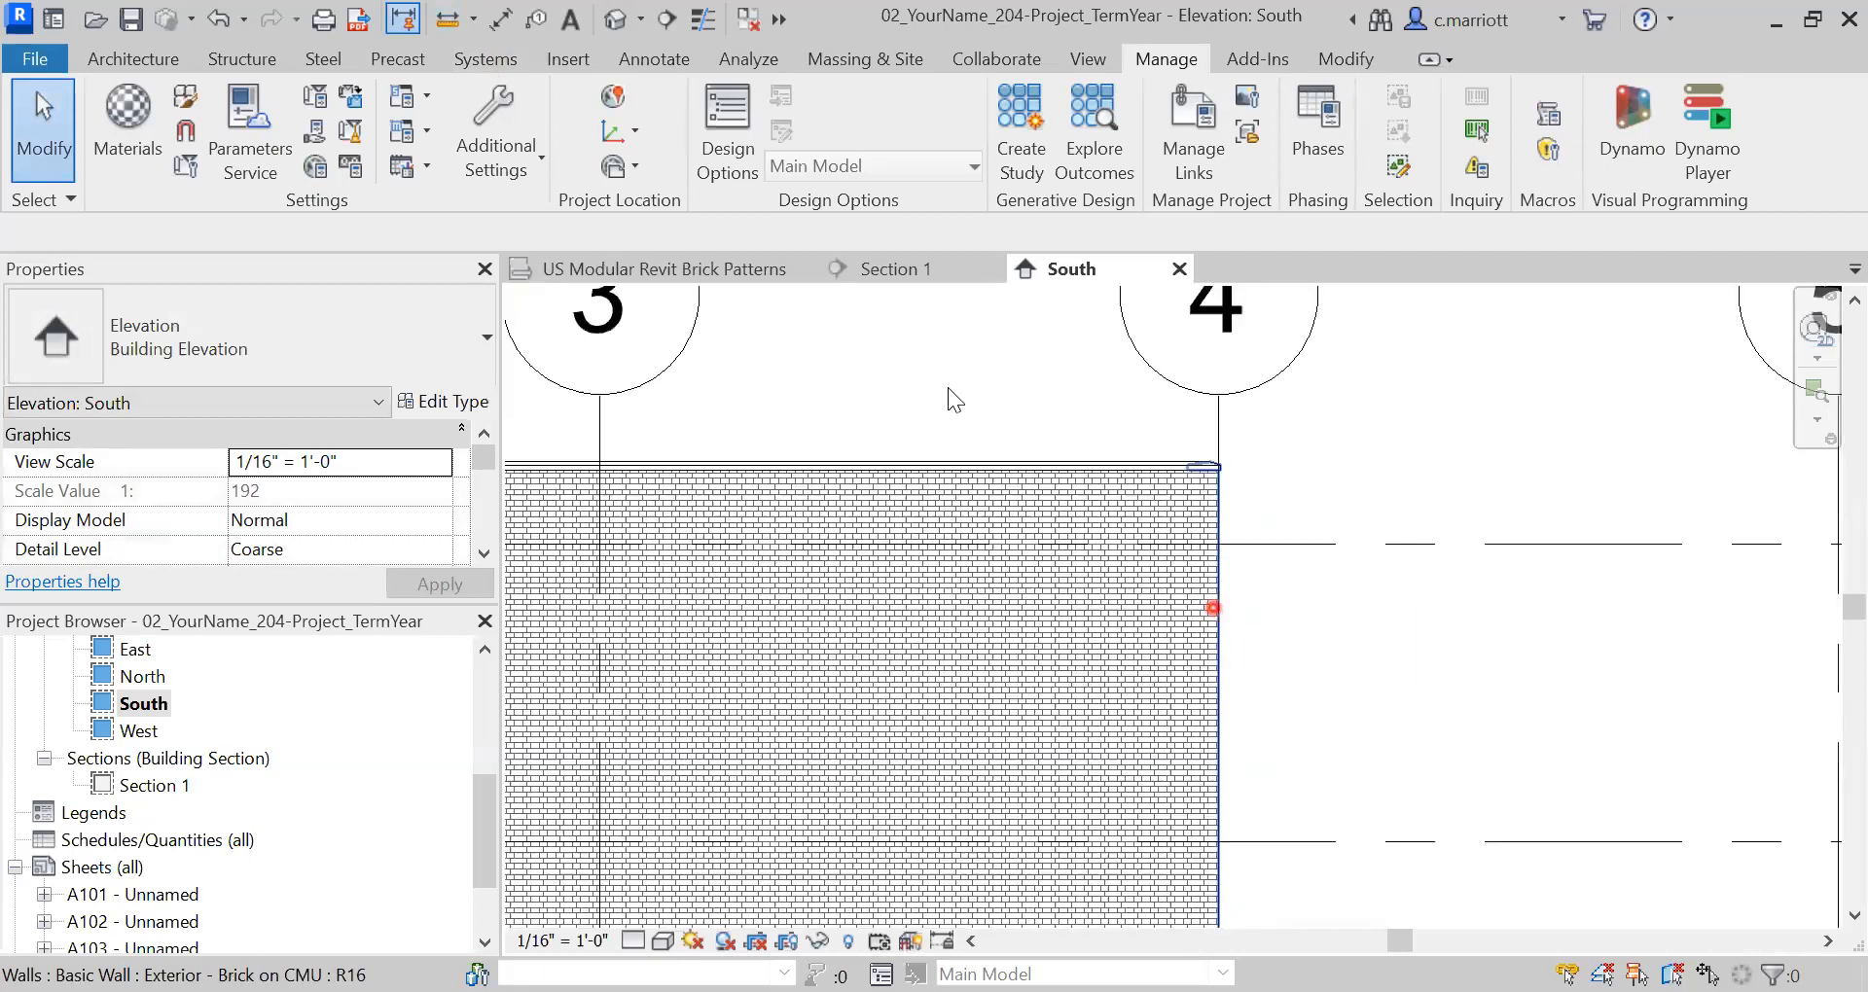
scroll(953, 479, down, 4)
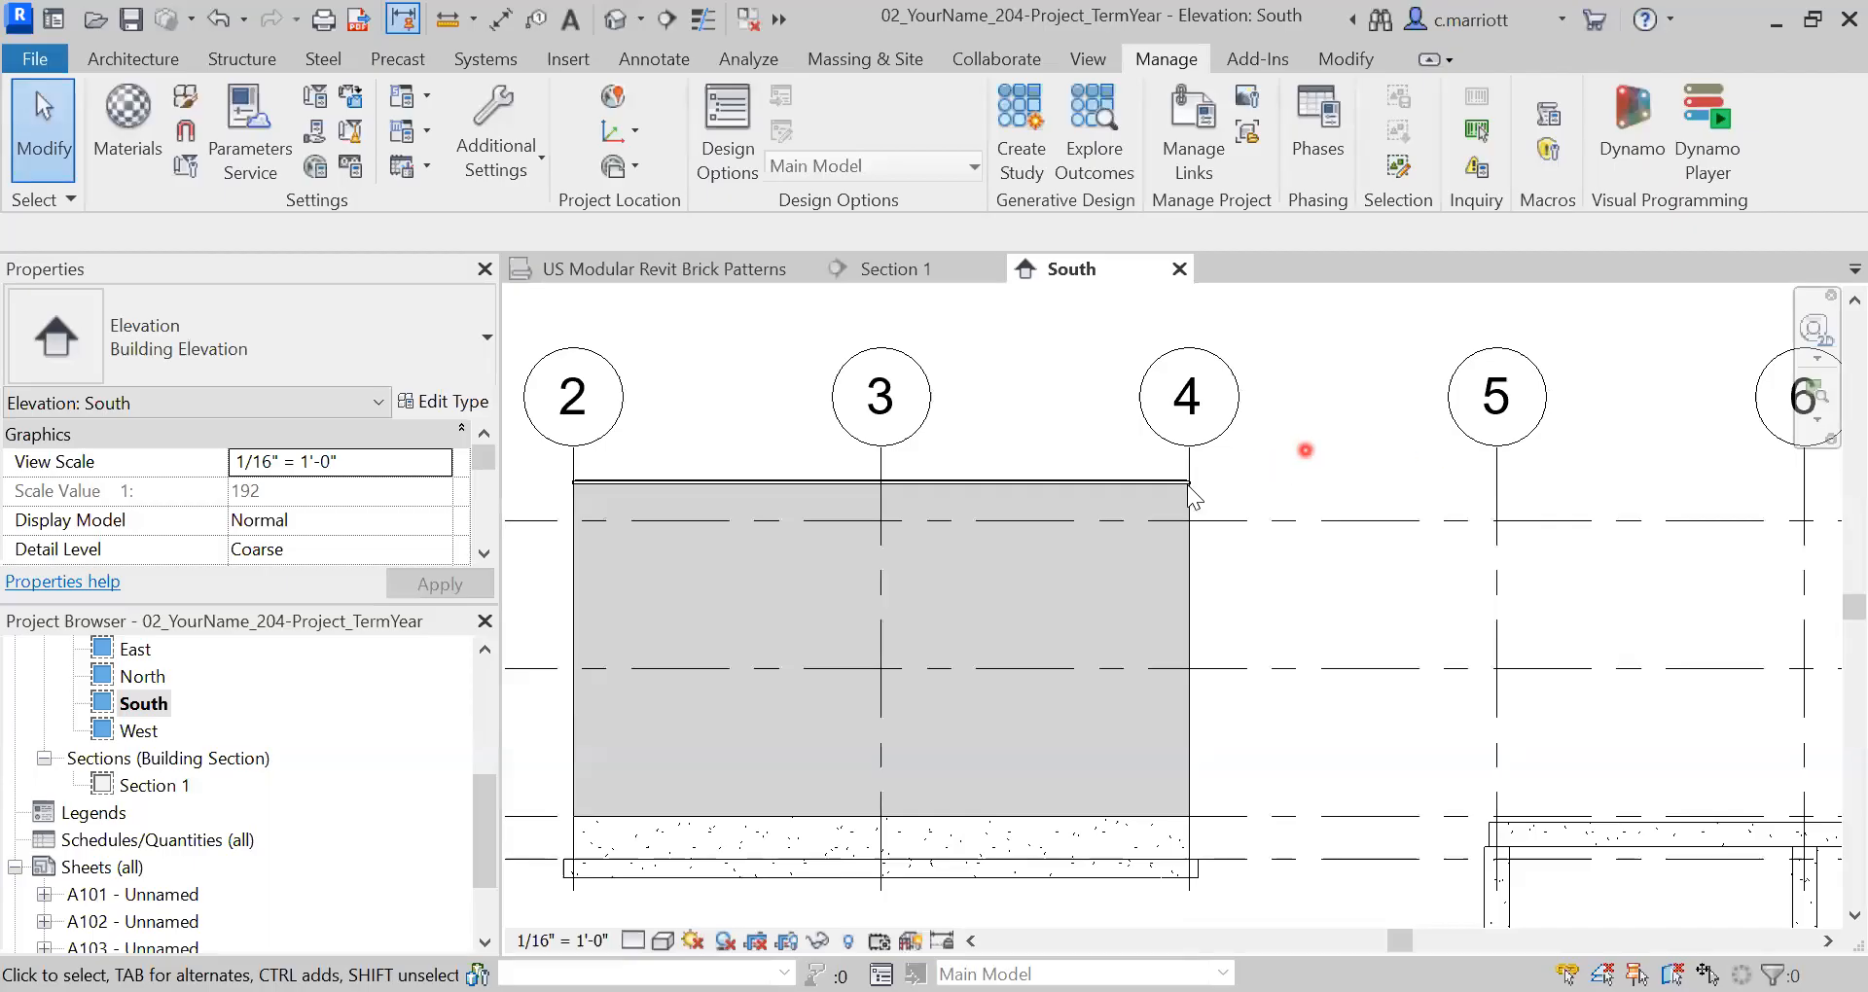
middle_drag(1336, 503, 1471, 481)
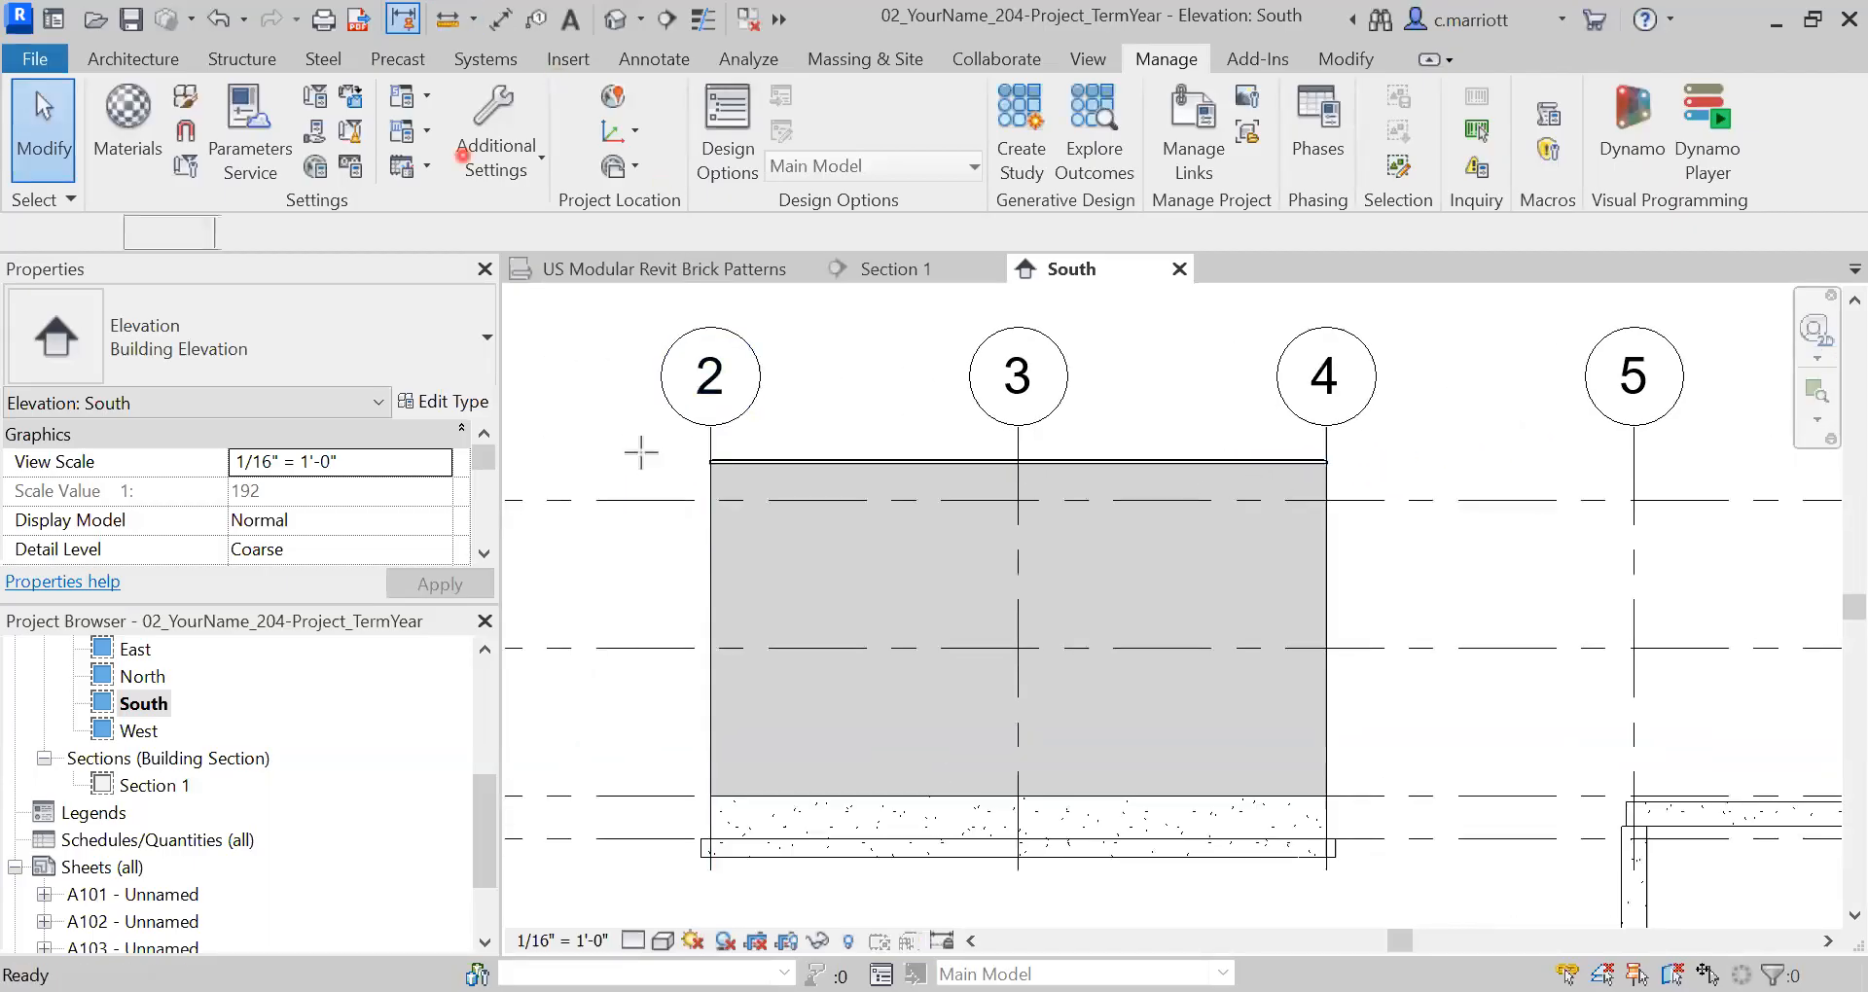
click(710, 426)
click(1325, 426)
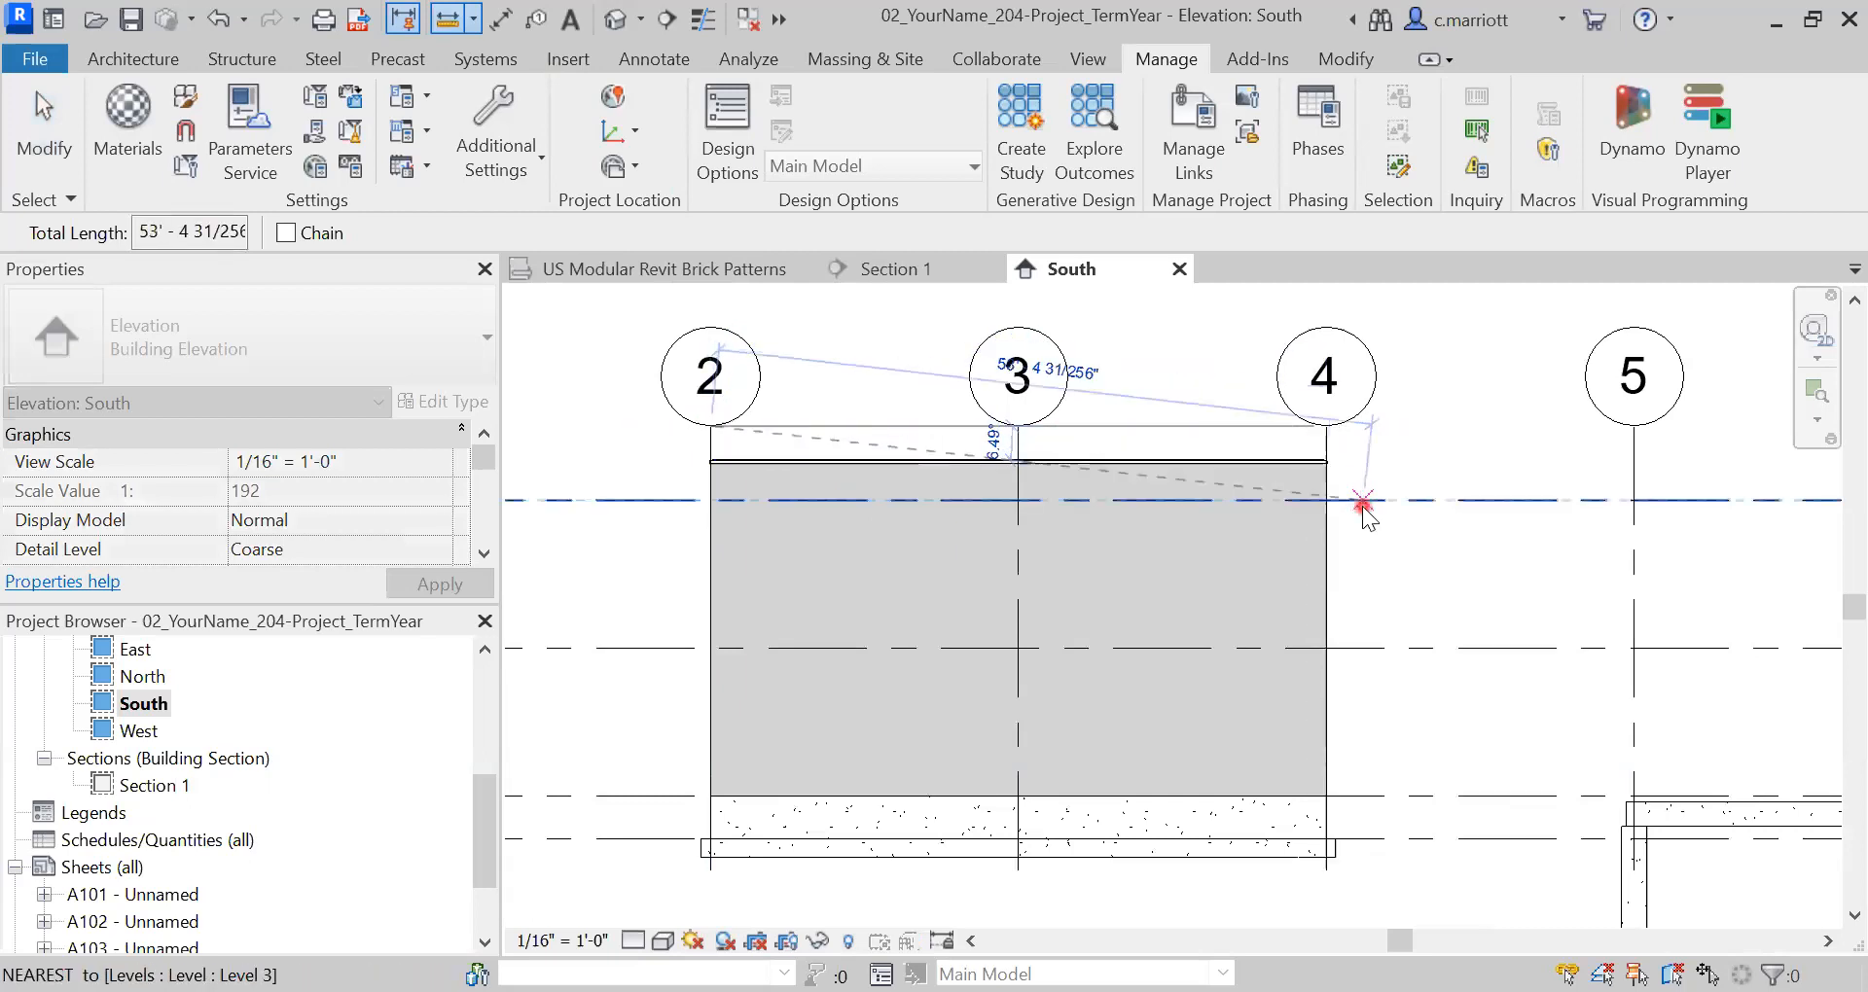
key(Escape)
key(Escape)
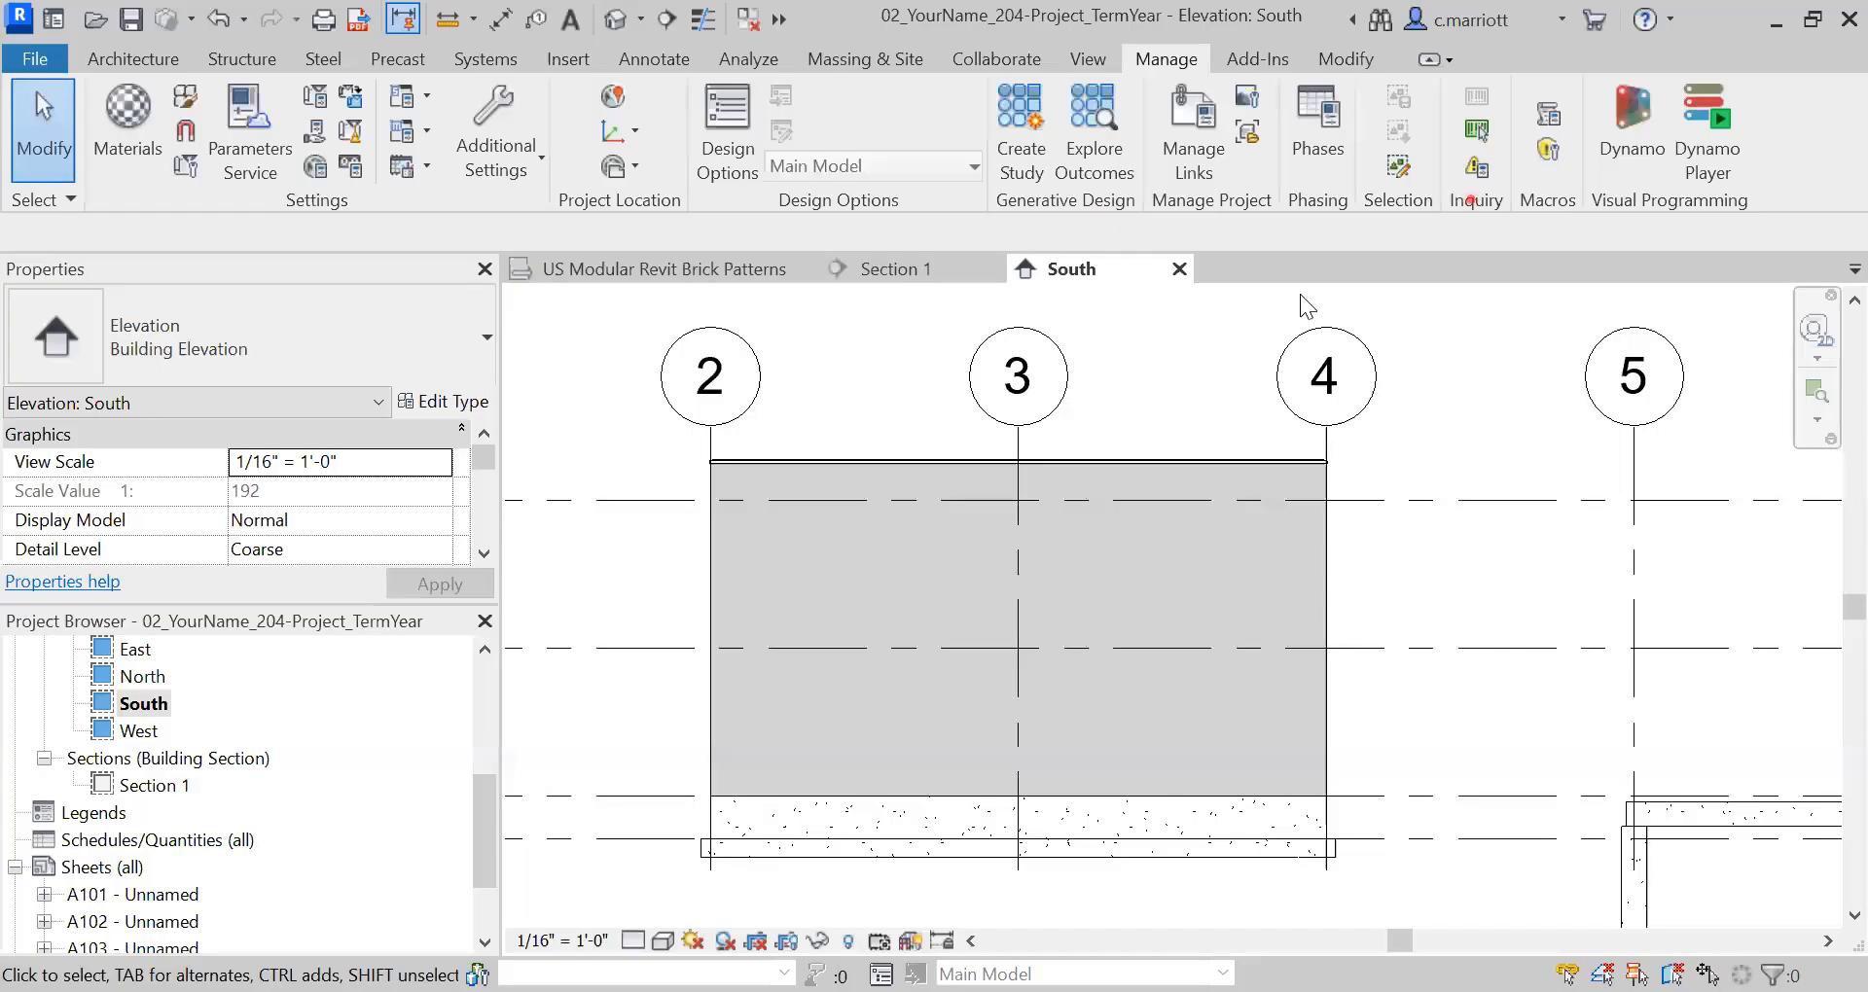
click(1299, 294)
scroll(1049, 434, up, 1)
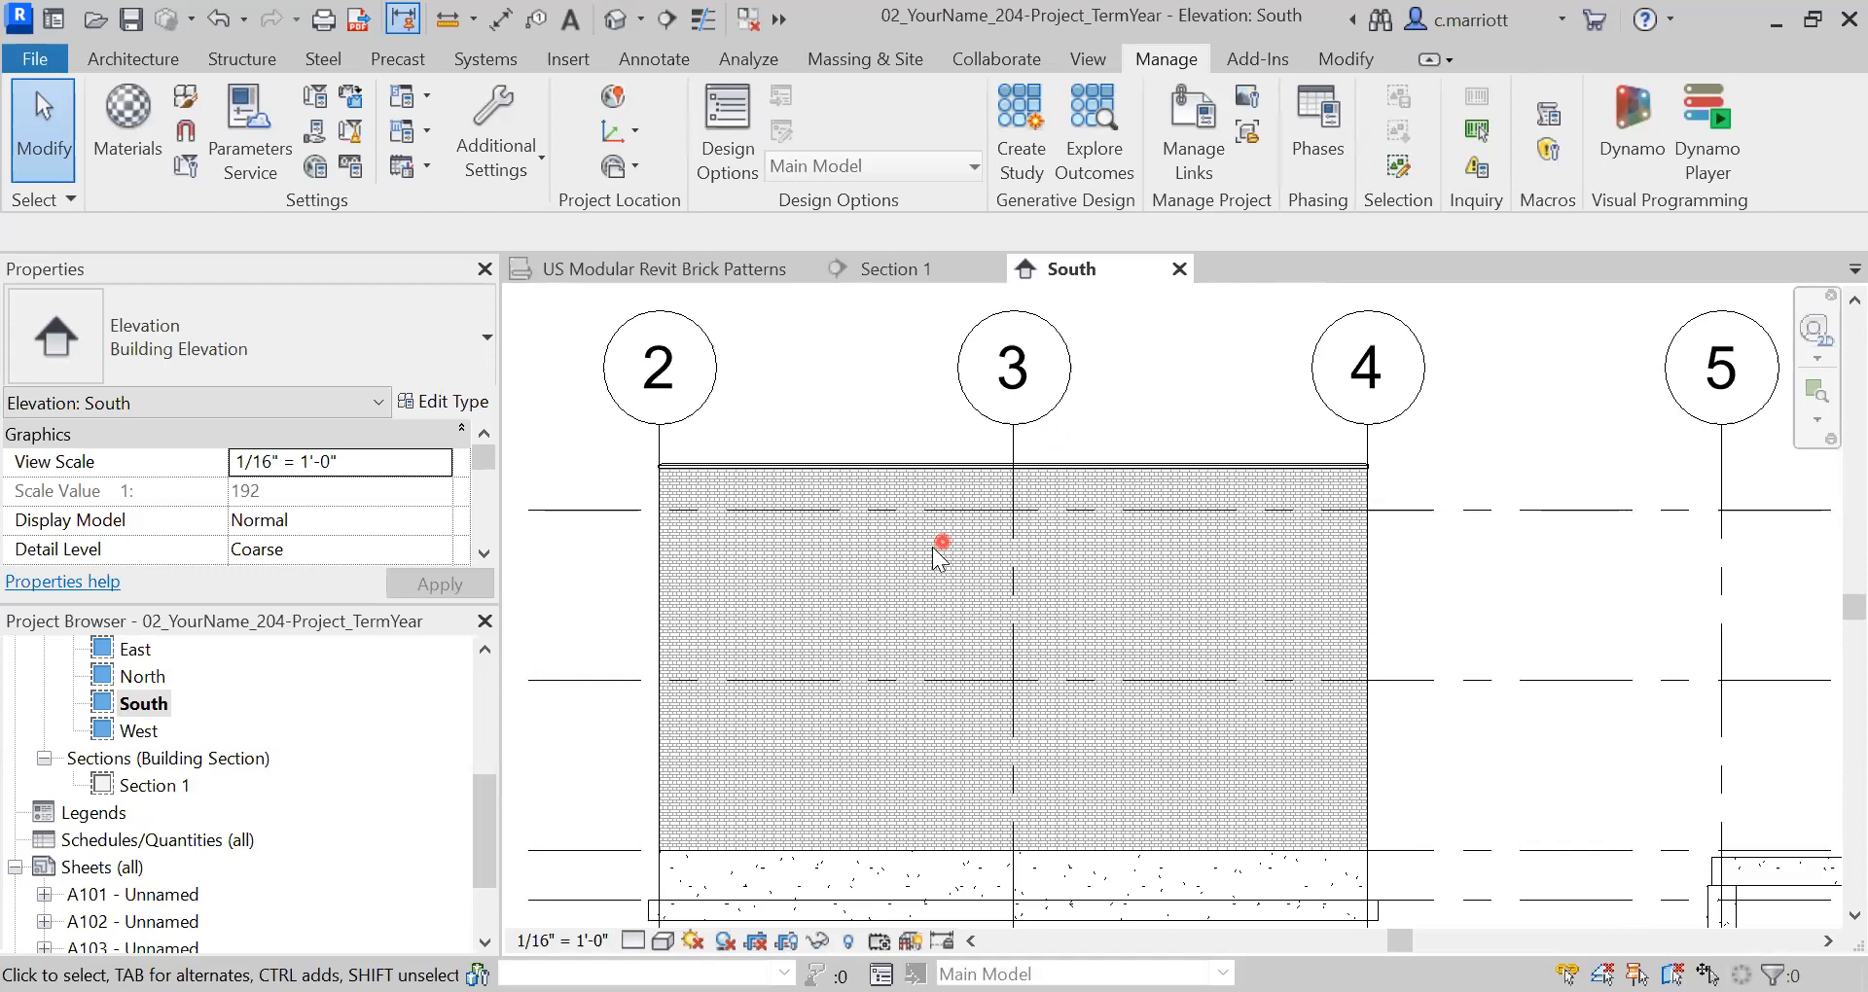
- Zoom in on grid 3 at the top of the wall and show the Modify tools
scroll(1010, 511, up, 2)
scroll(1012, 496, up, 2)
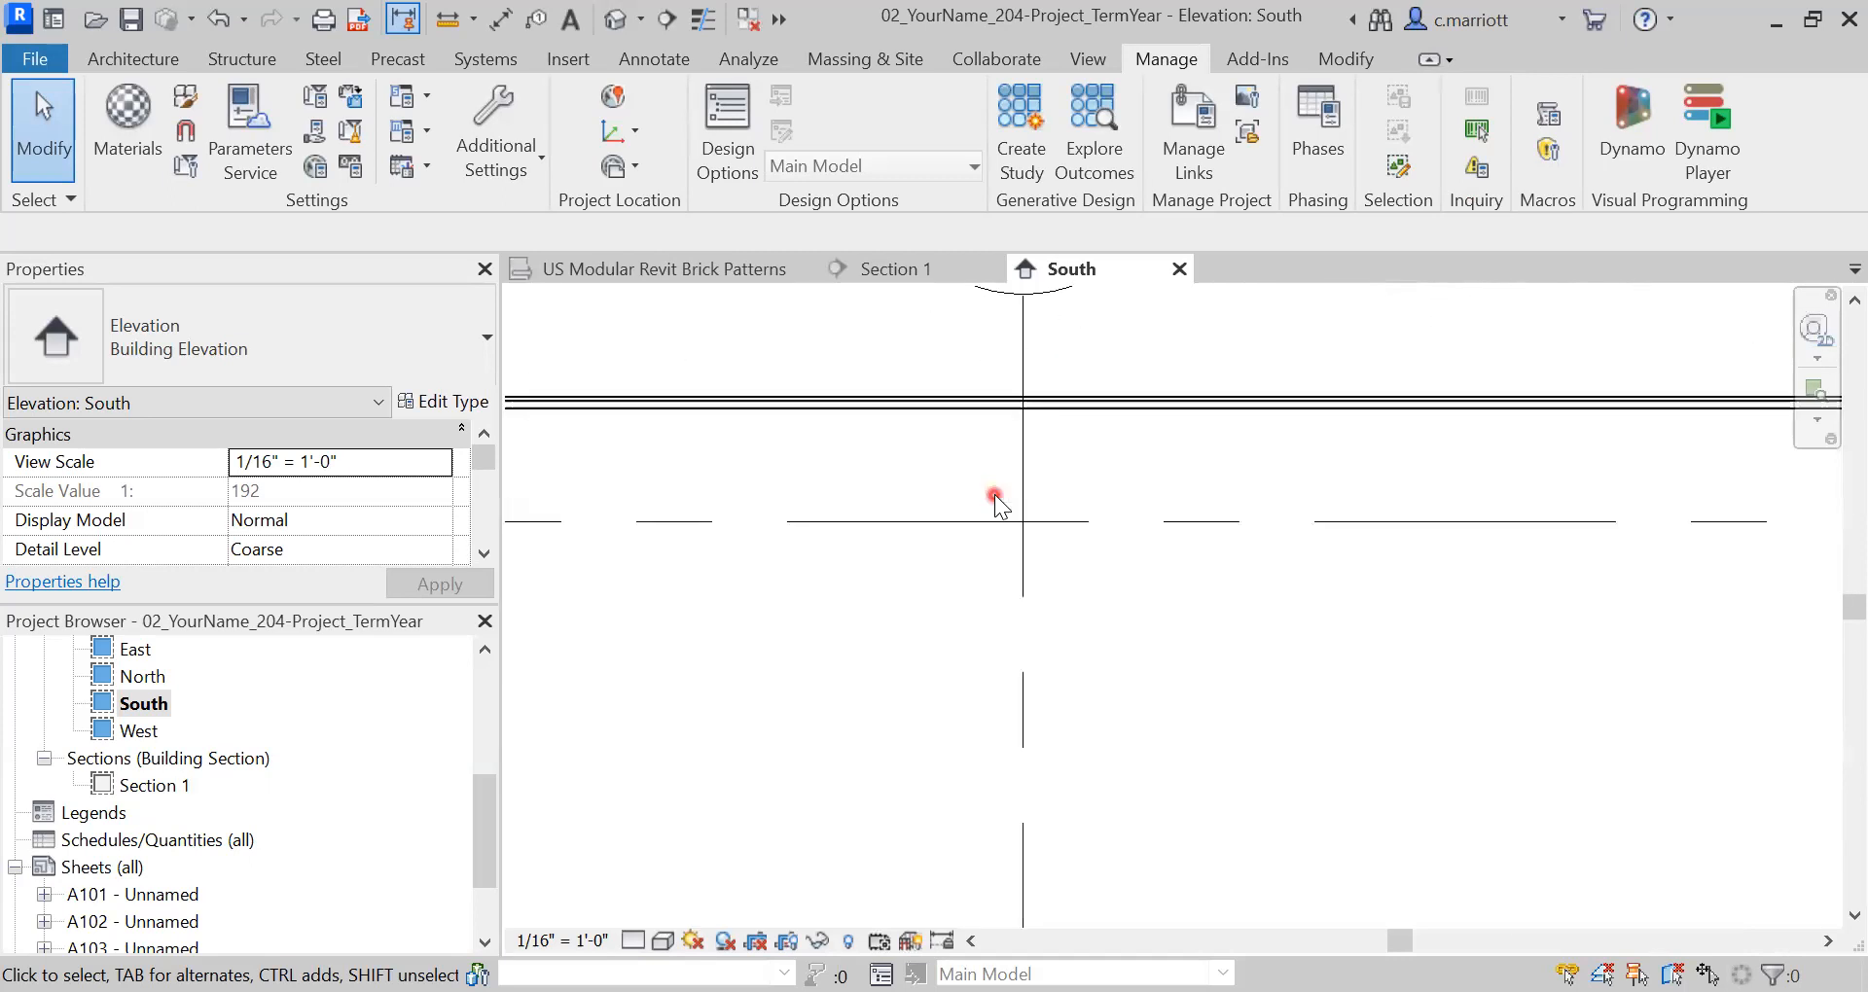
scroll(1034, 453, up, 2)
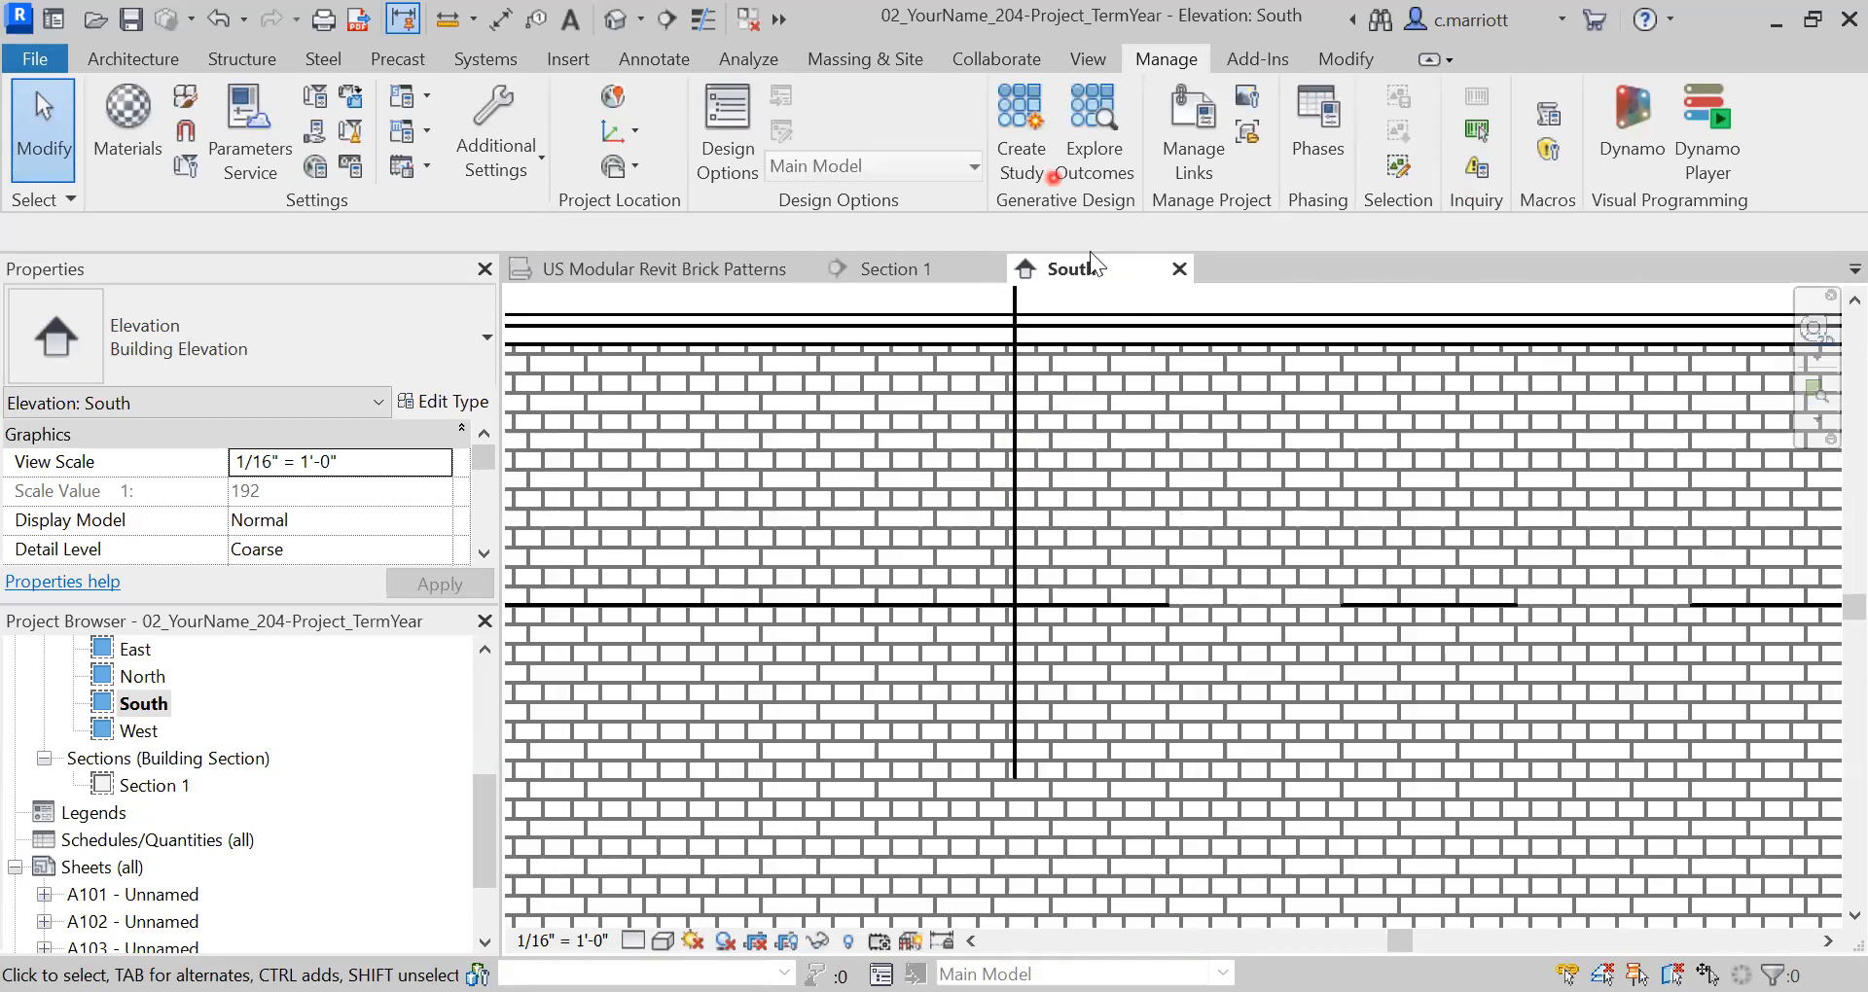
click(1323, 60)
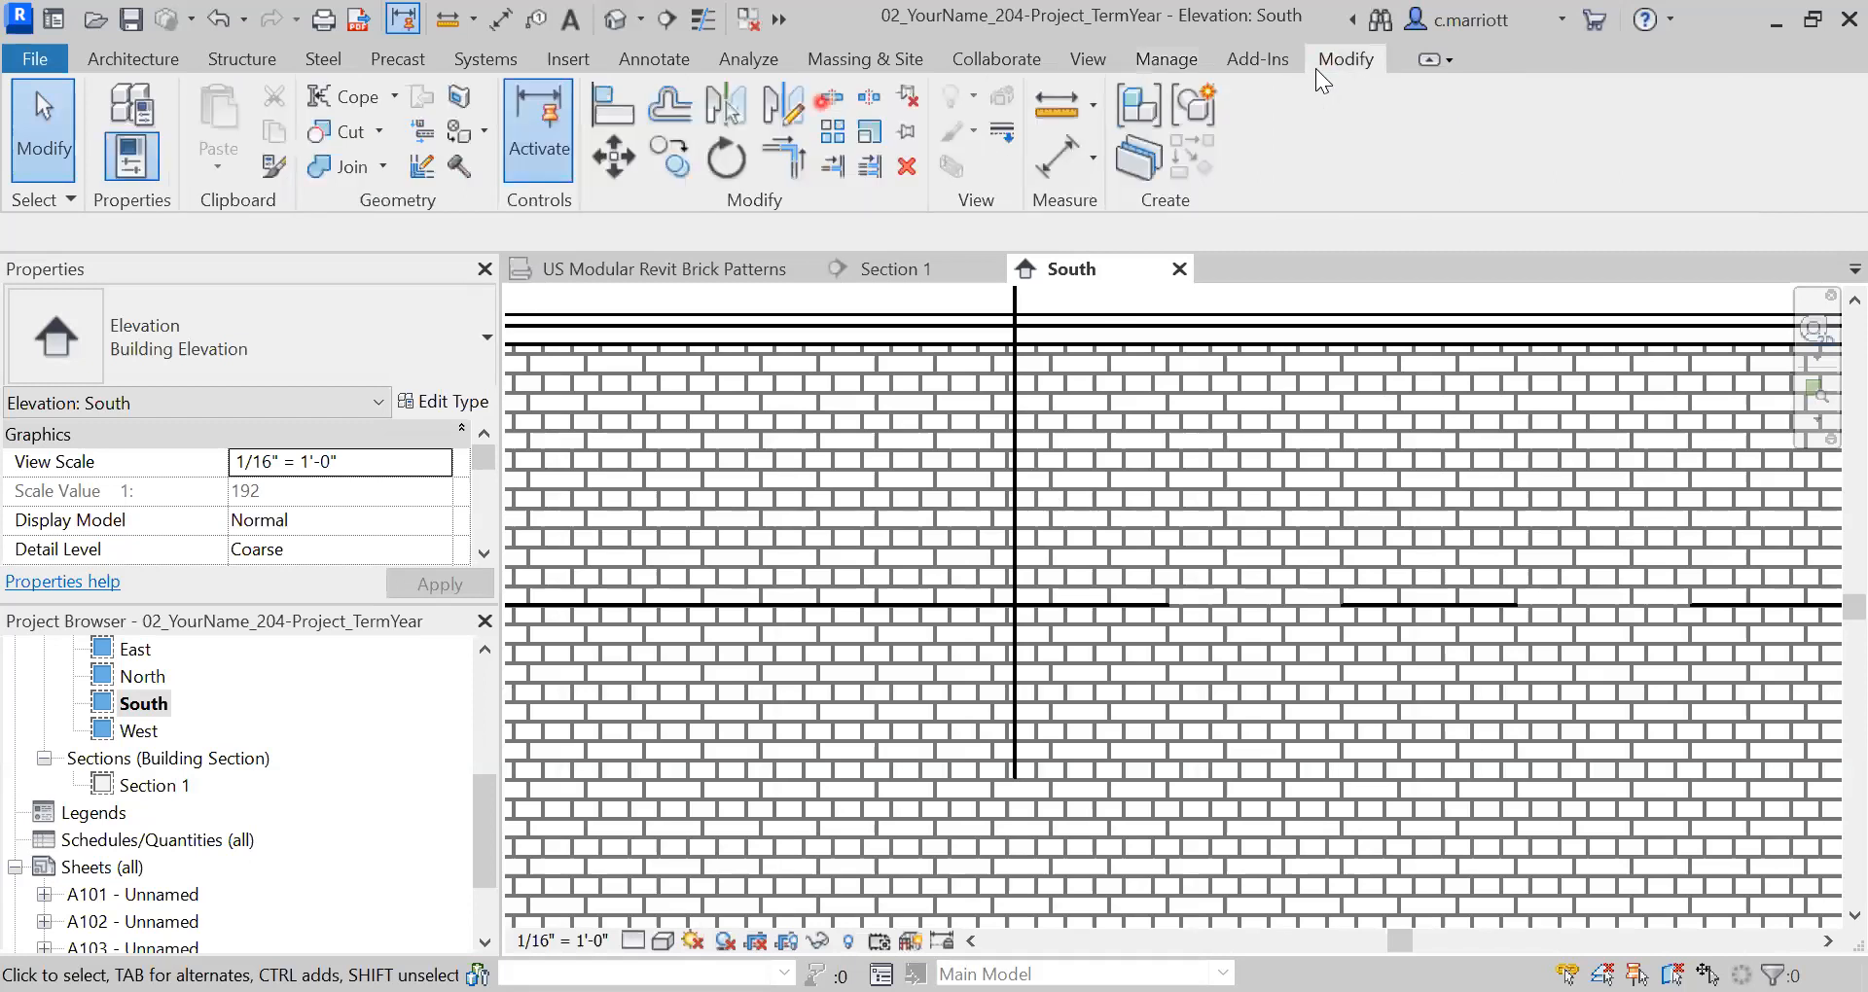
- Align the vertical brick joint beside grid 3 to grid 3
click(607, 107)
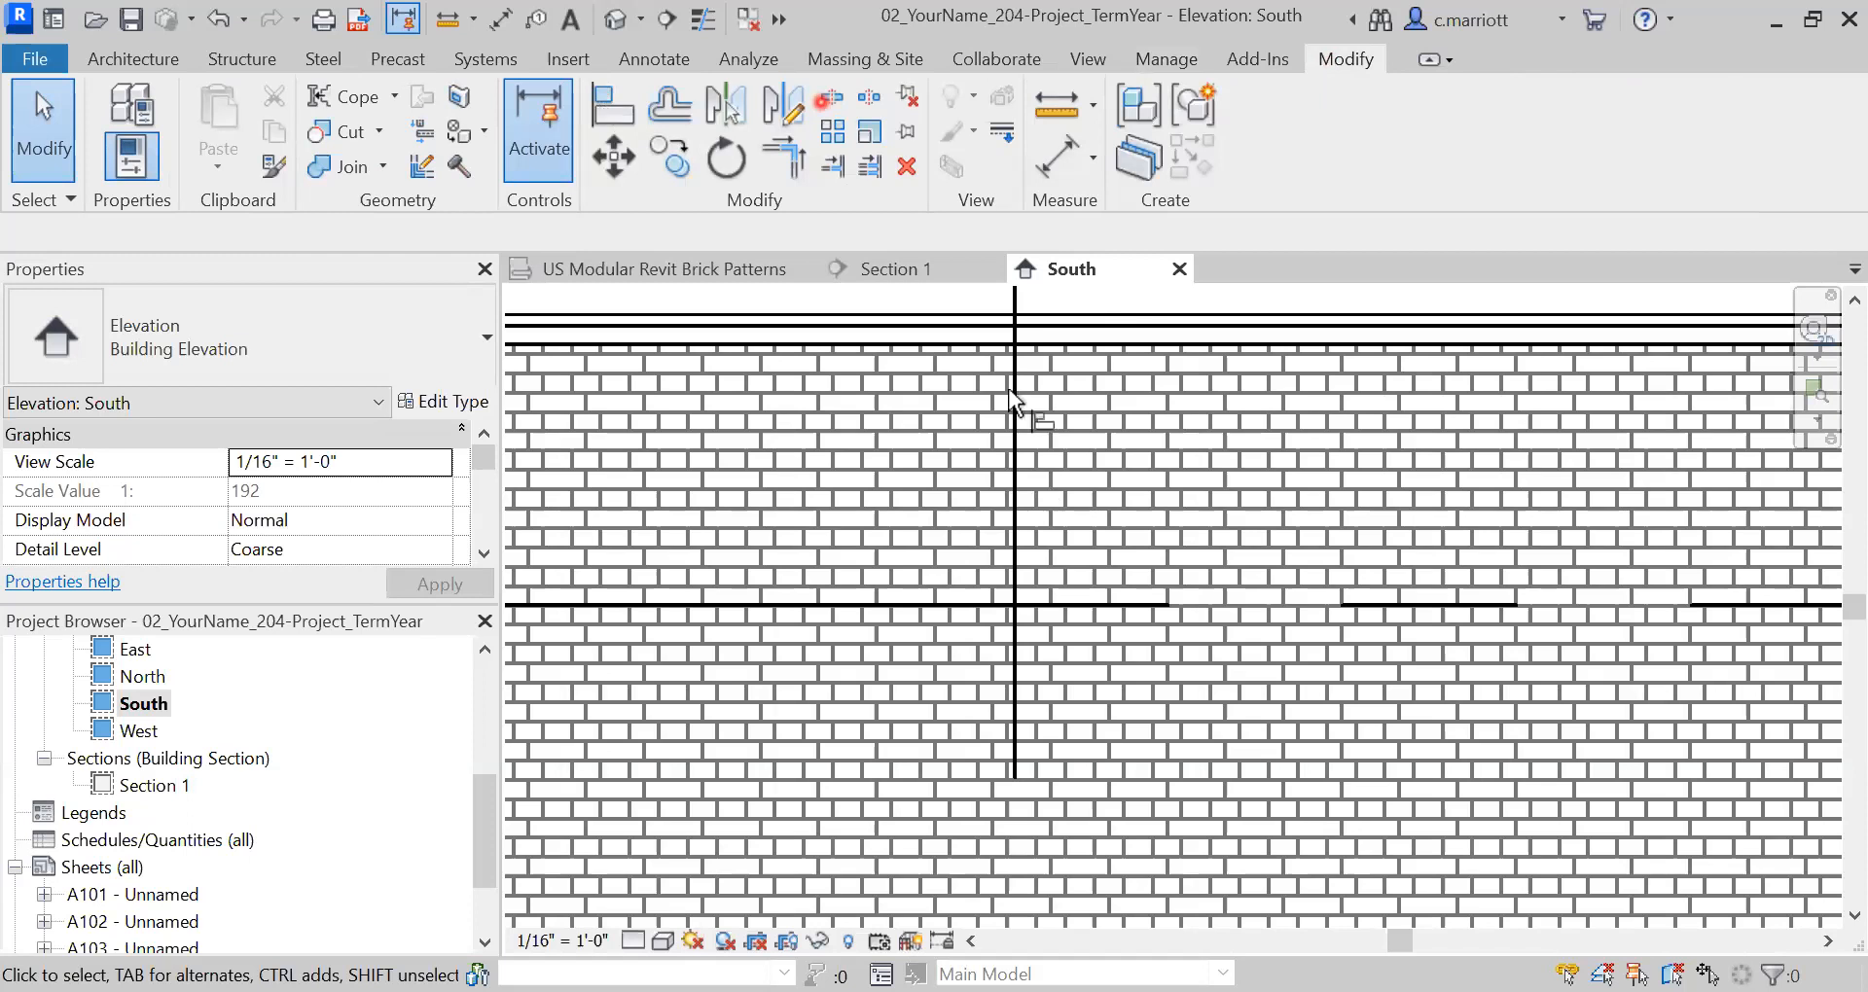
click(1016, 304)
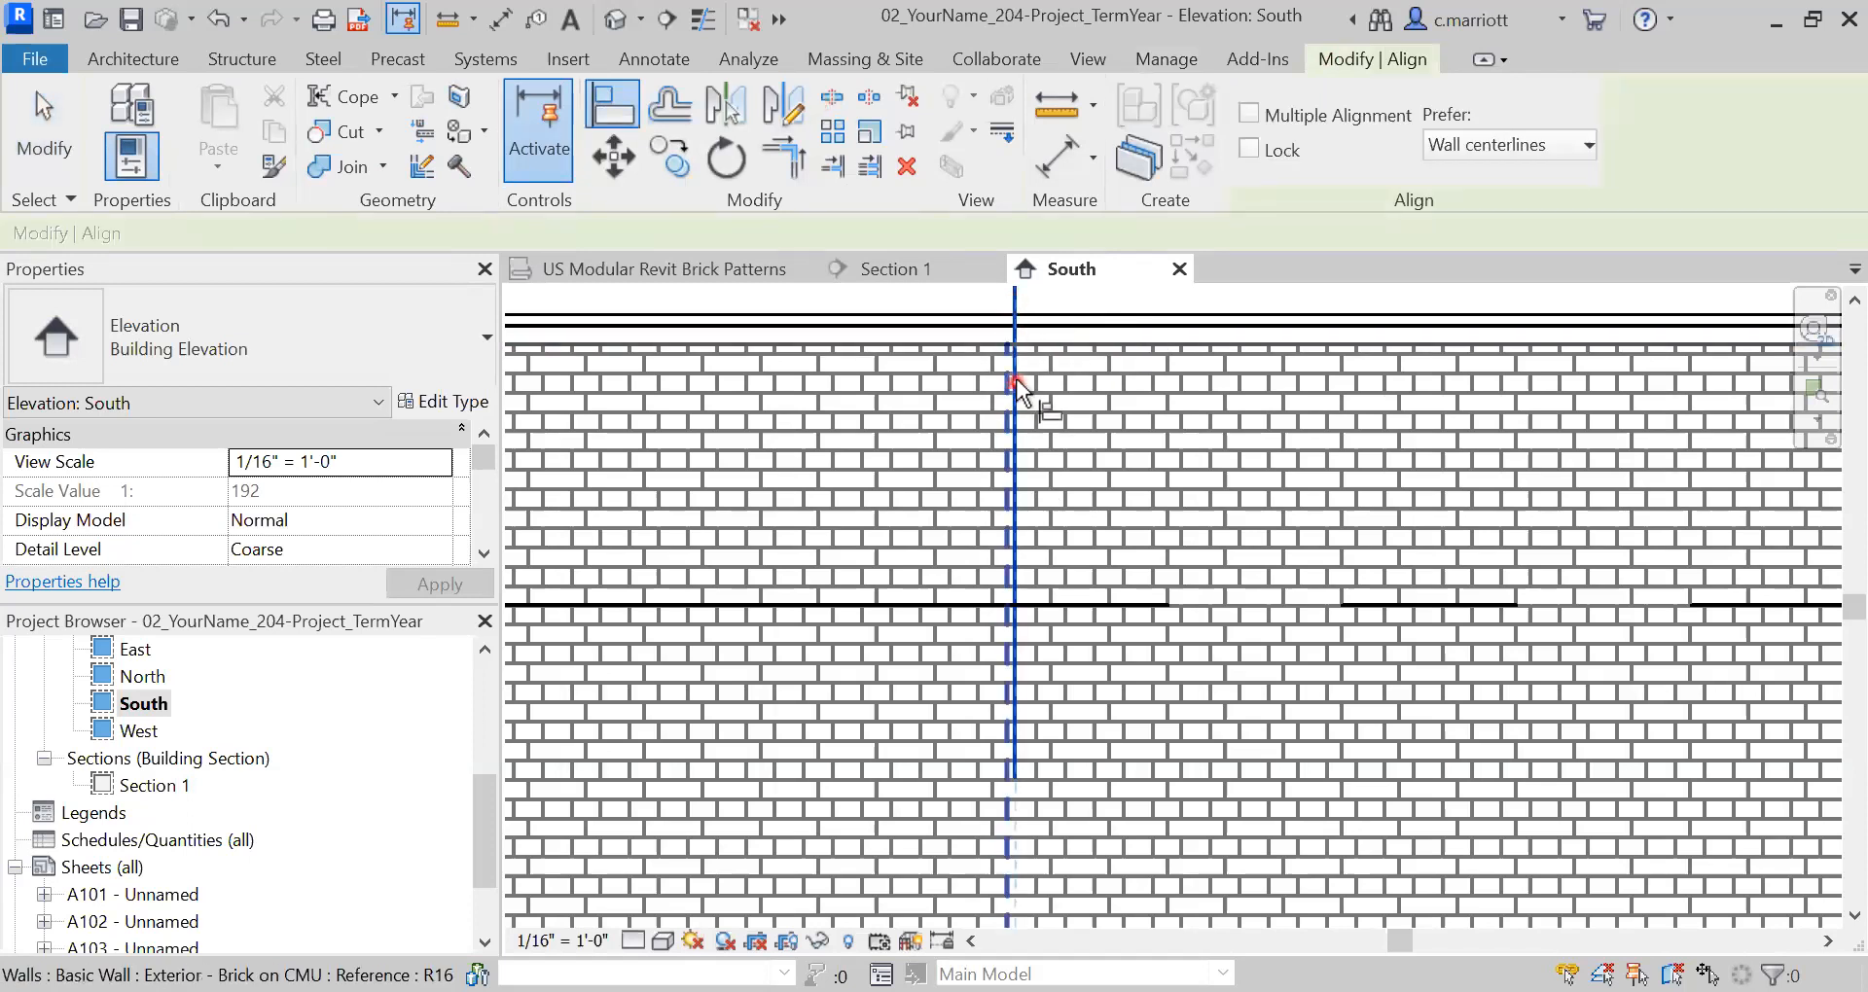
click(1016, 378)
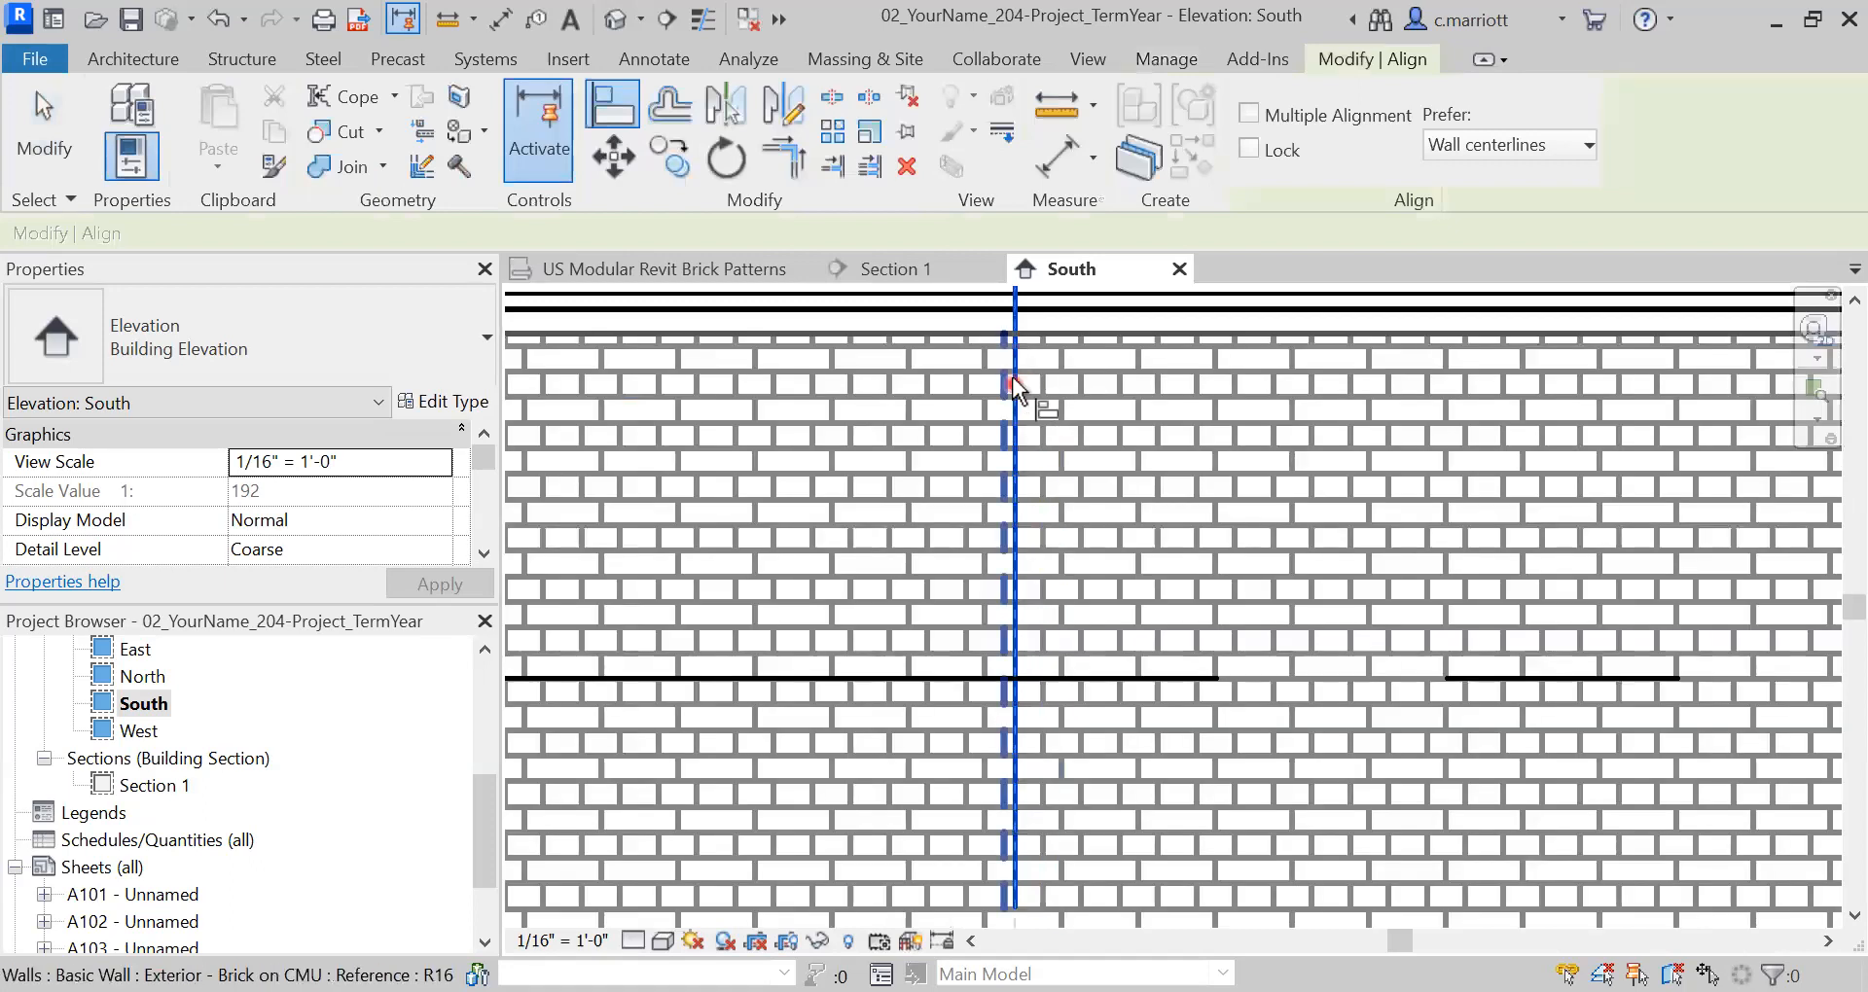
click(1004, 376)
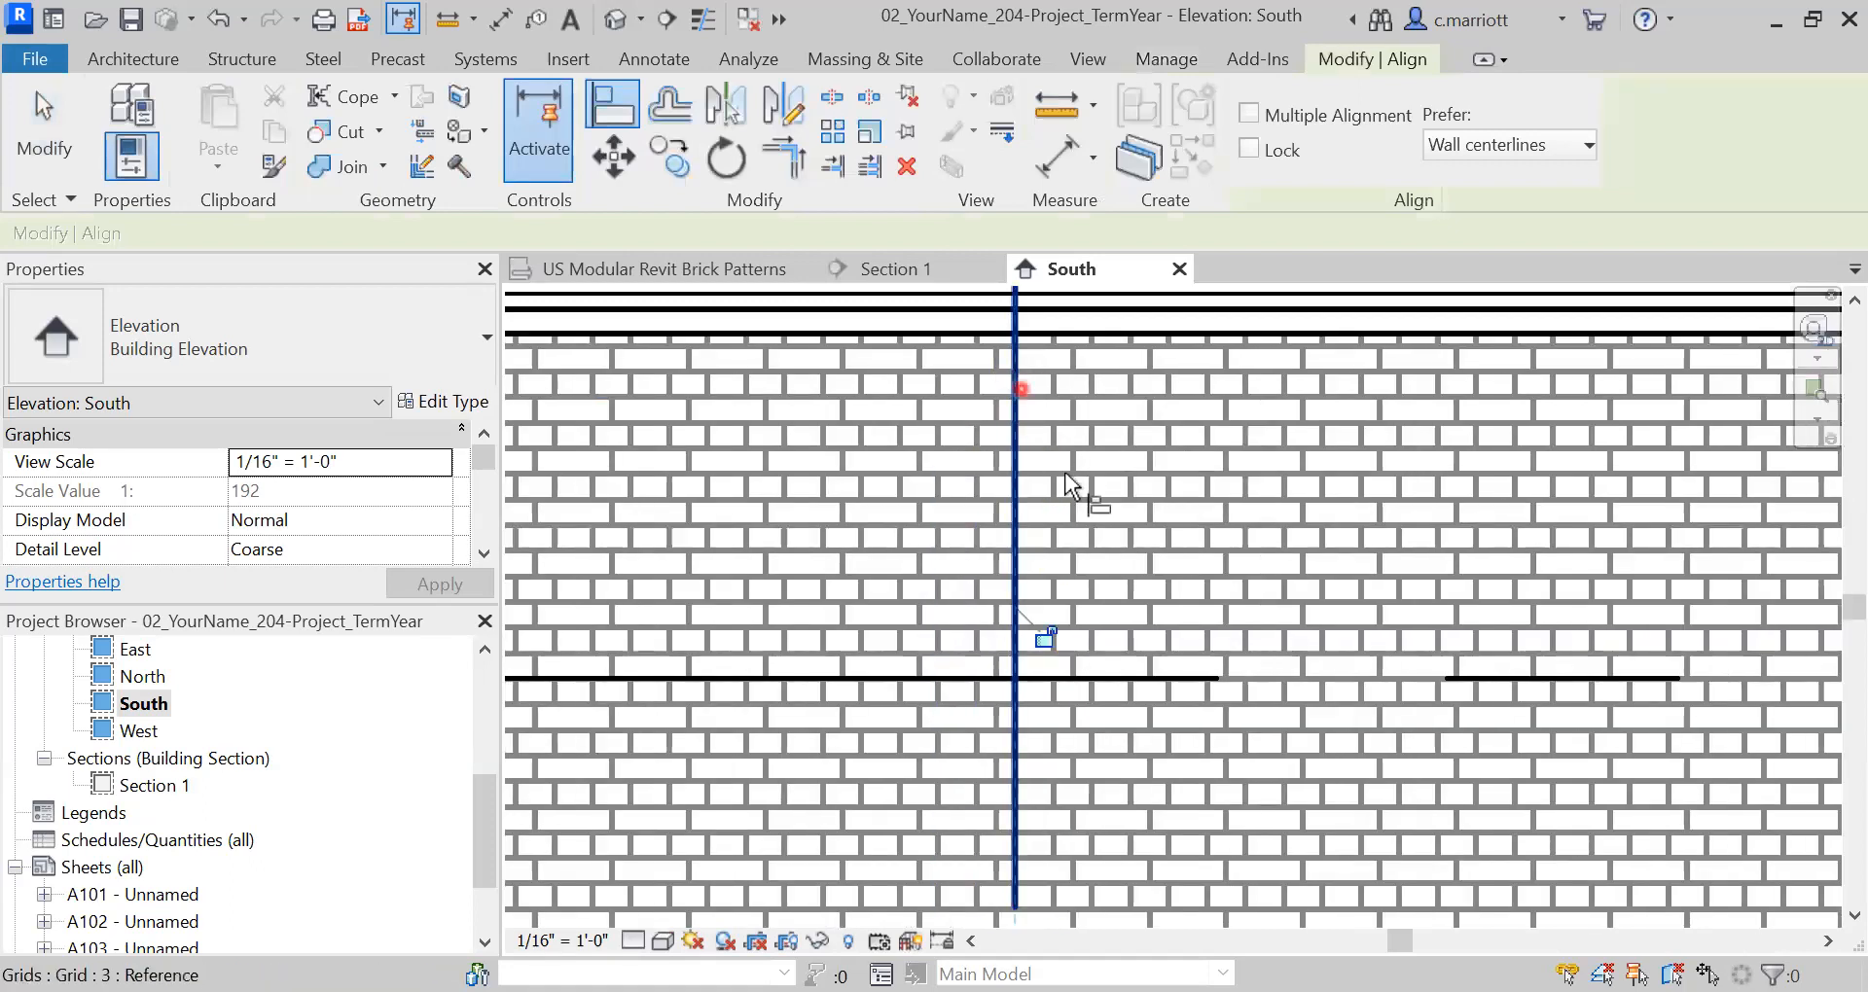
- Align the brick pattern to the wall's right edge
scroll(1095, 506, down, 3)
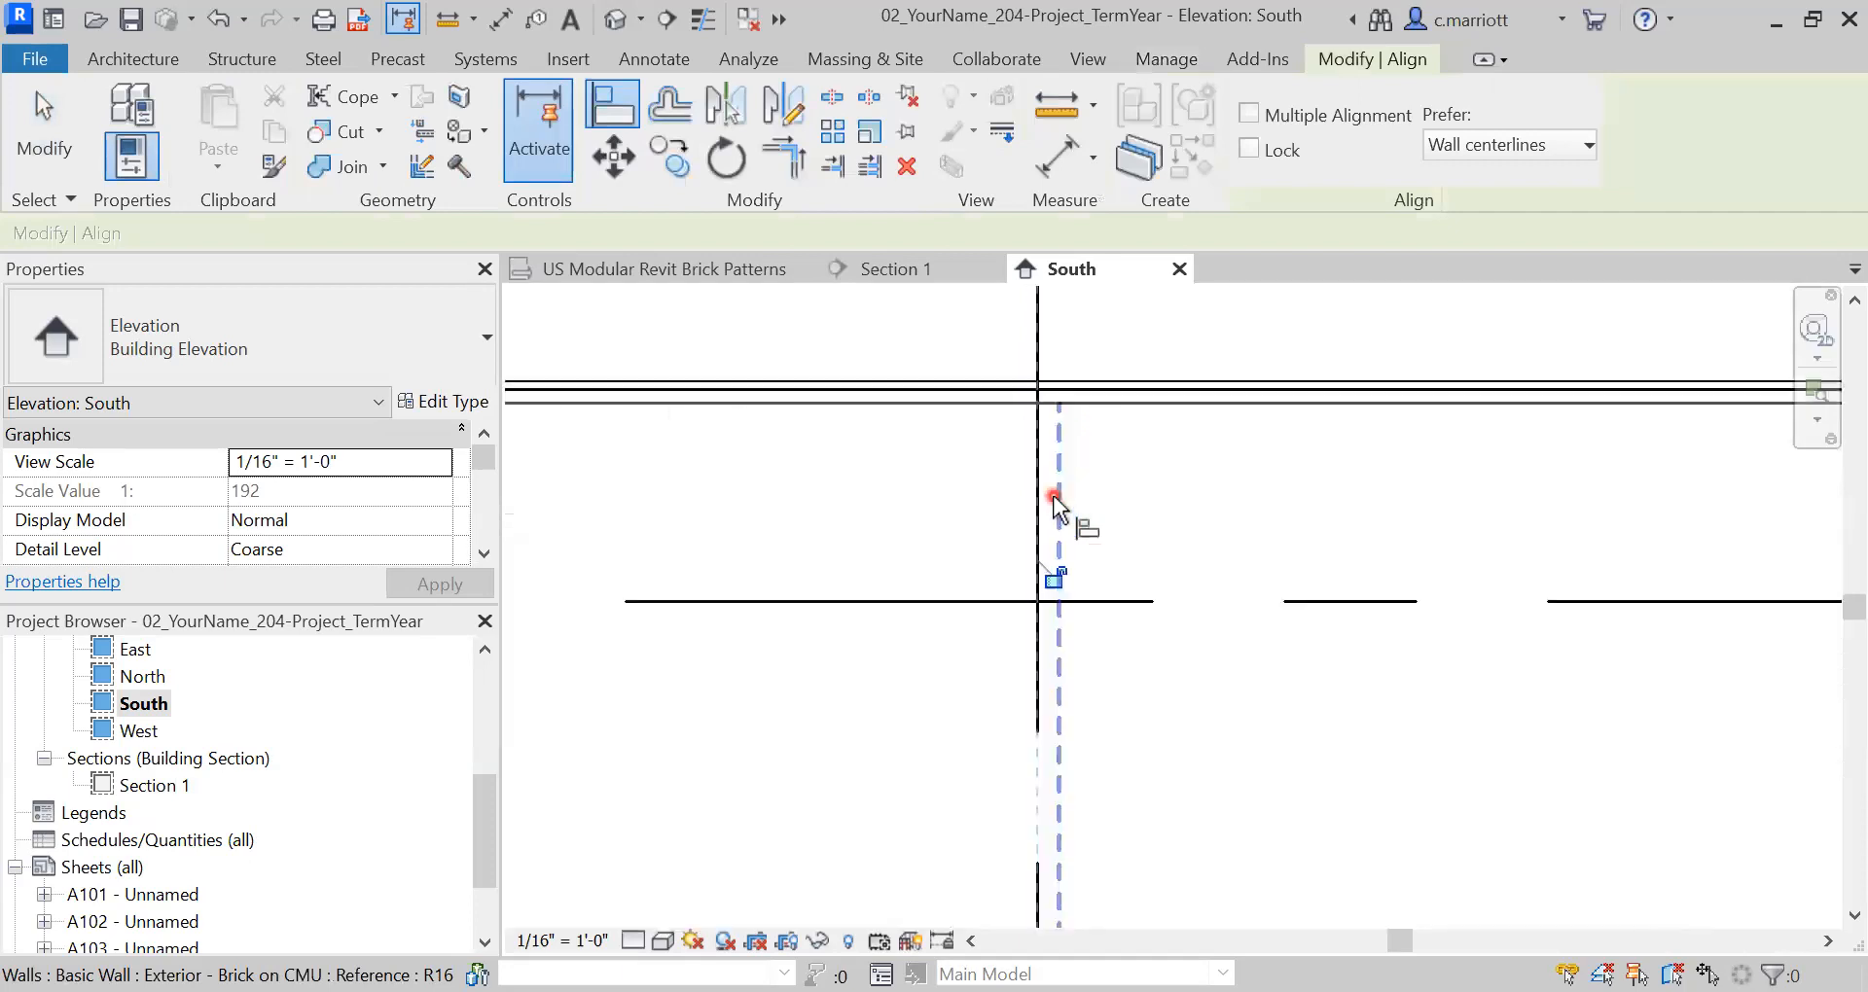
scroll(1052, 496, down, 4)
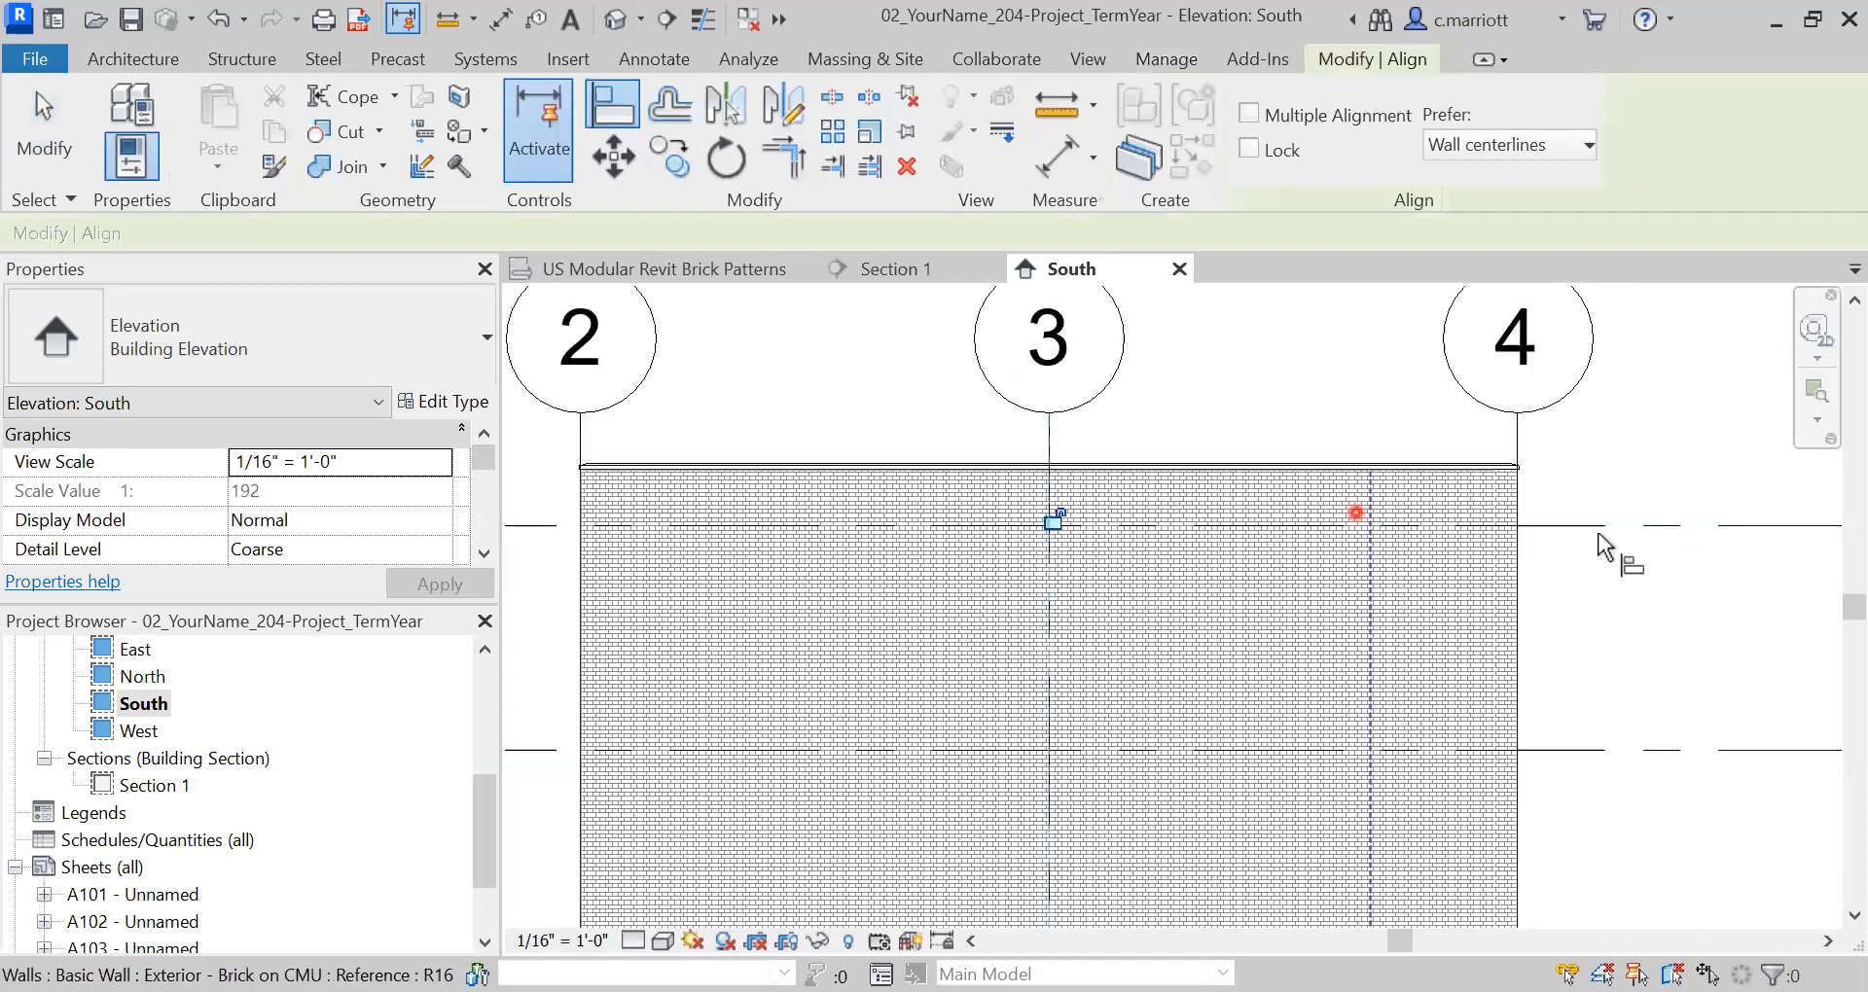
scroll(1596, 535, up, 2)
scroll(1425, 452, up, 4)
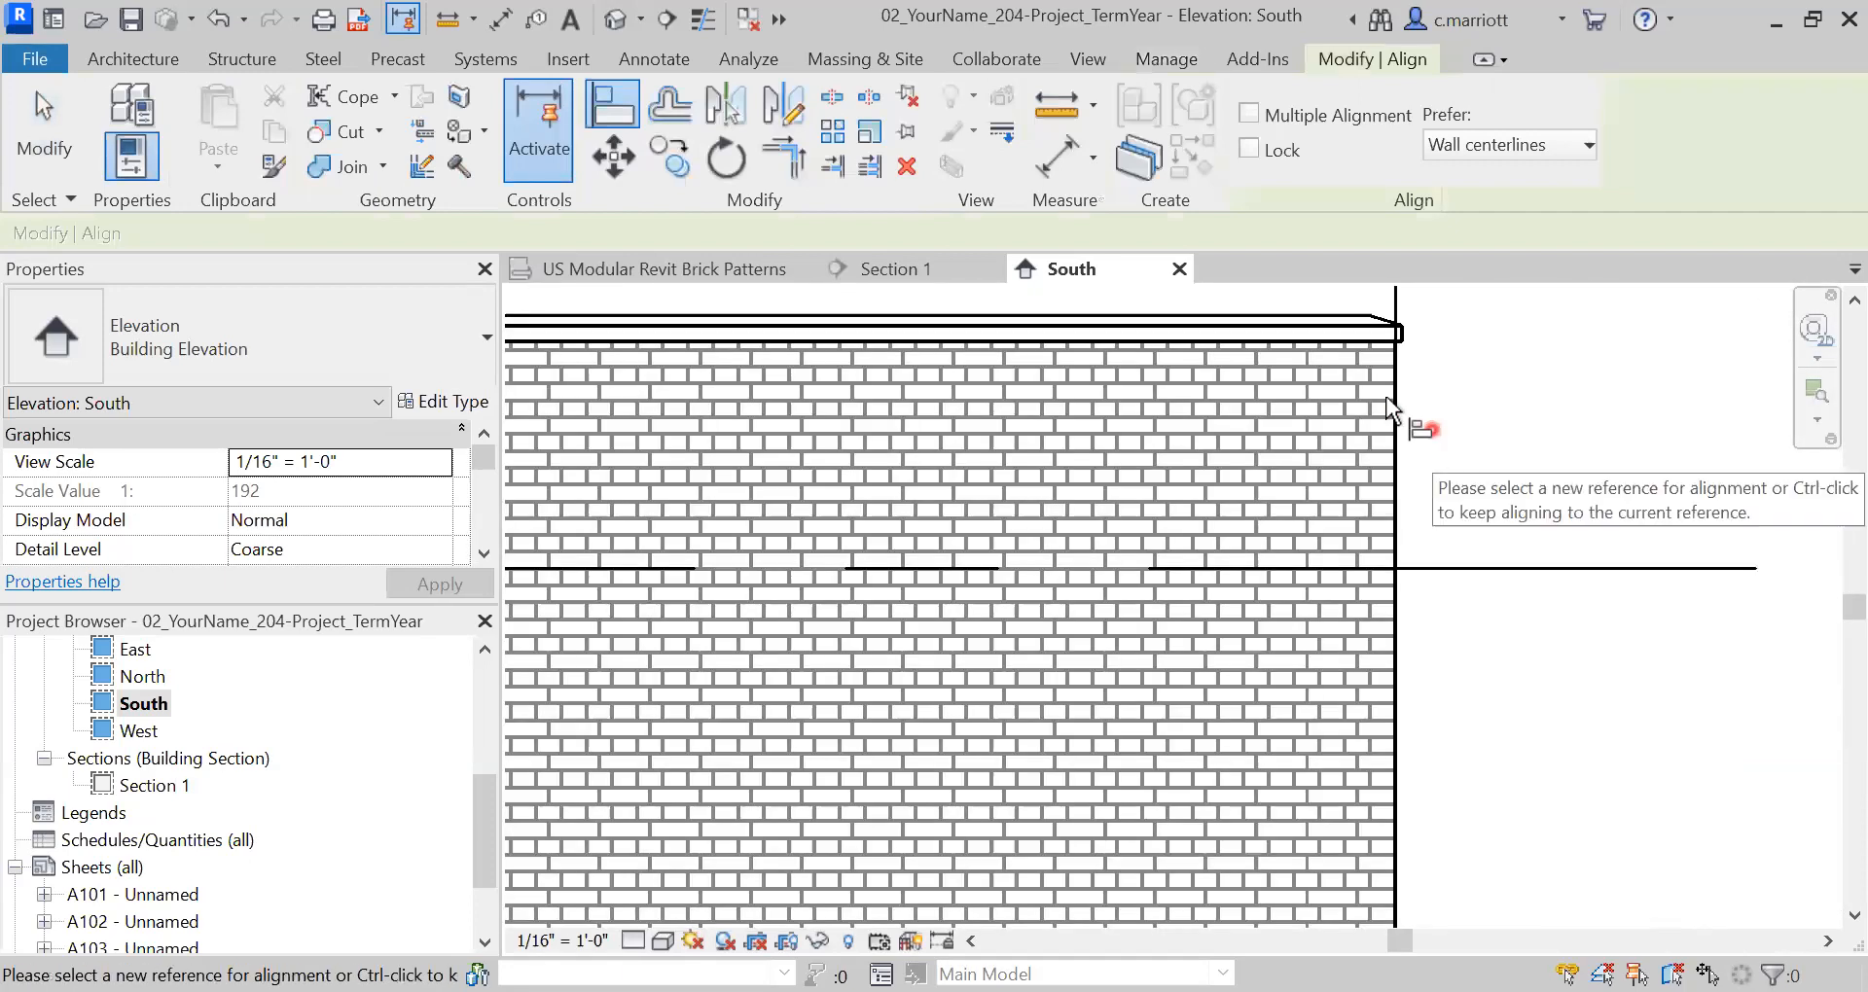
click(1401, 691)
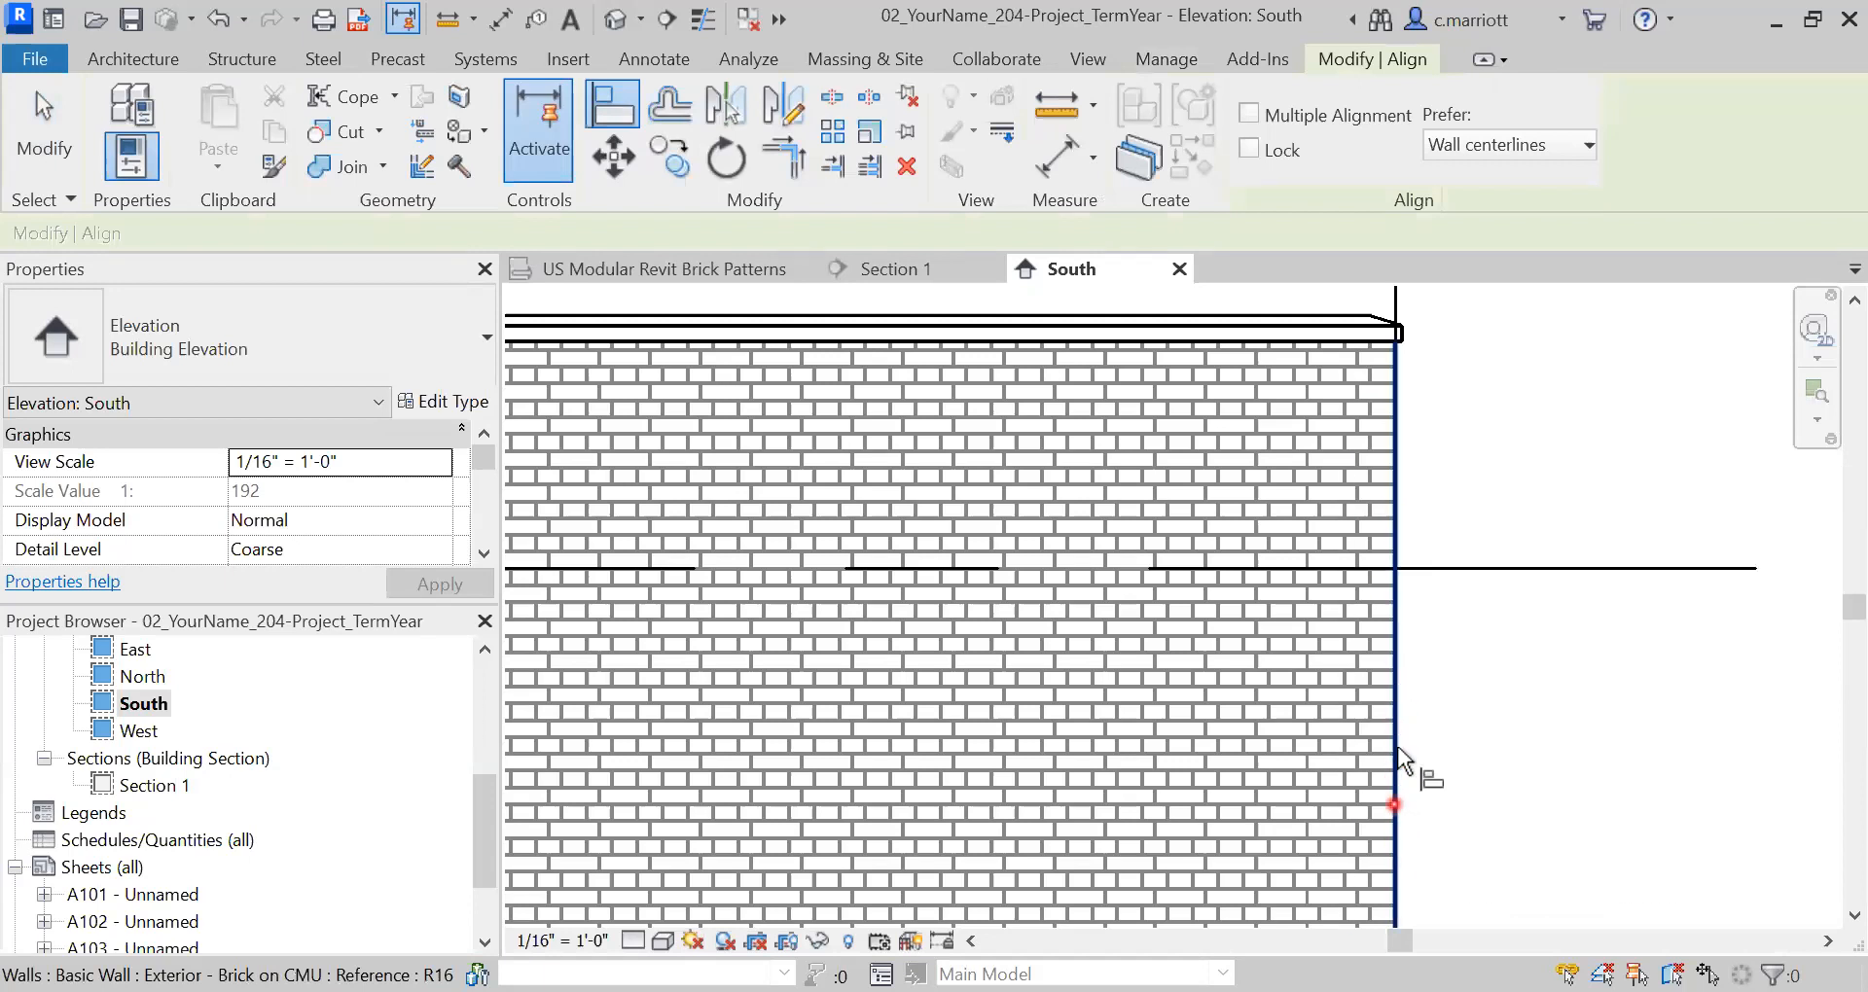
- Zoom out, pan and zoom in on the wall's left edge by grid 2
scroll(1430, 681, down, 1)
scroll(1393, 805, down, 3)
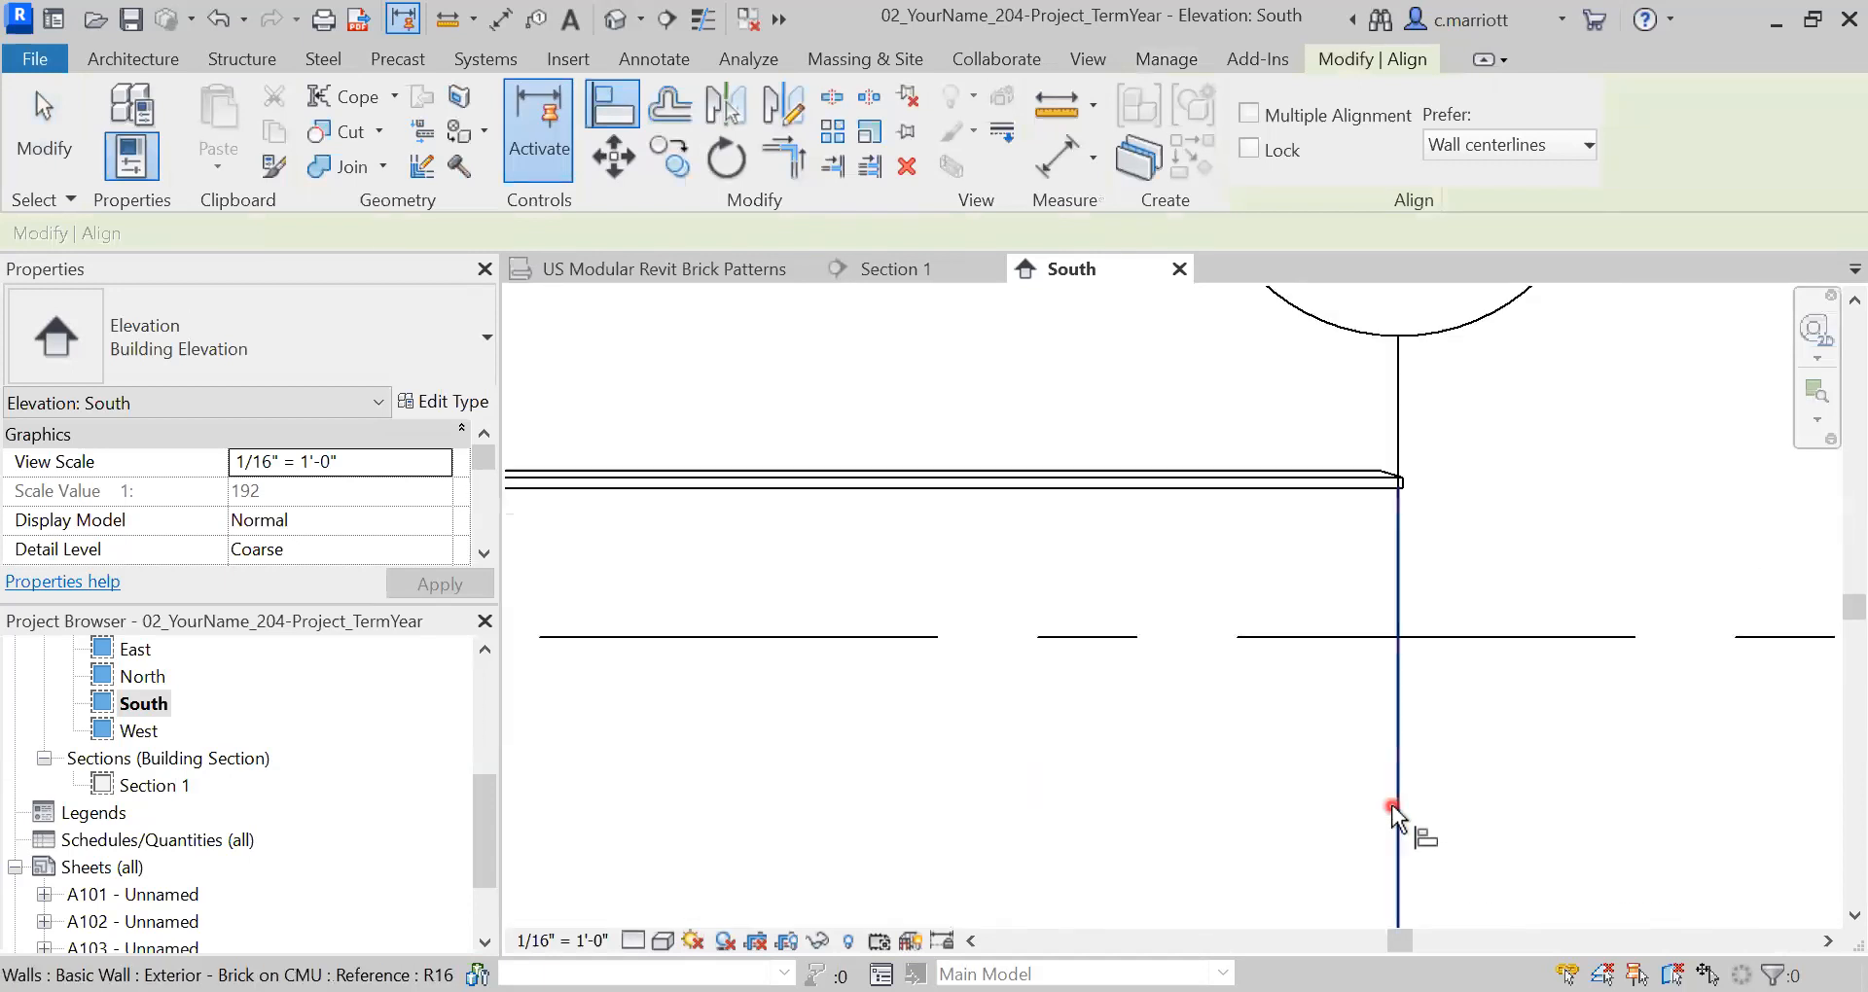
scroll(958, 540, down, 1)
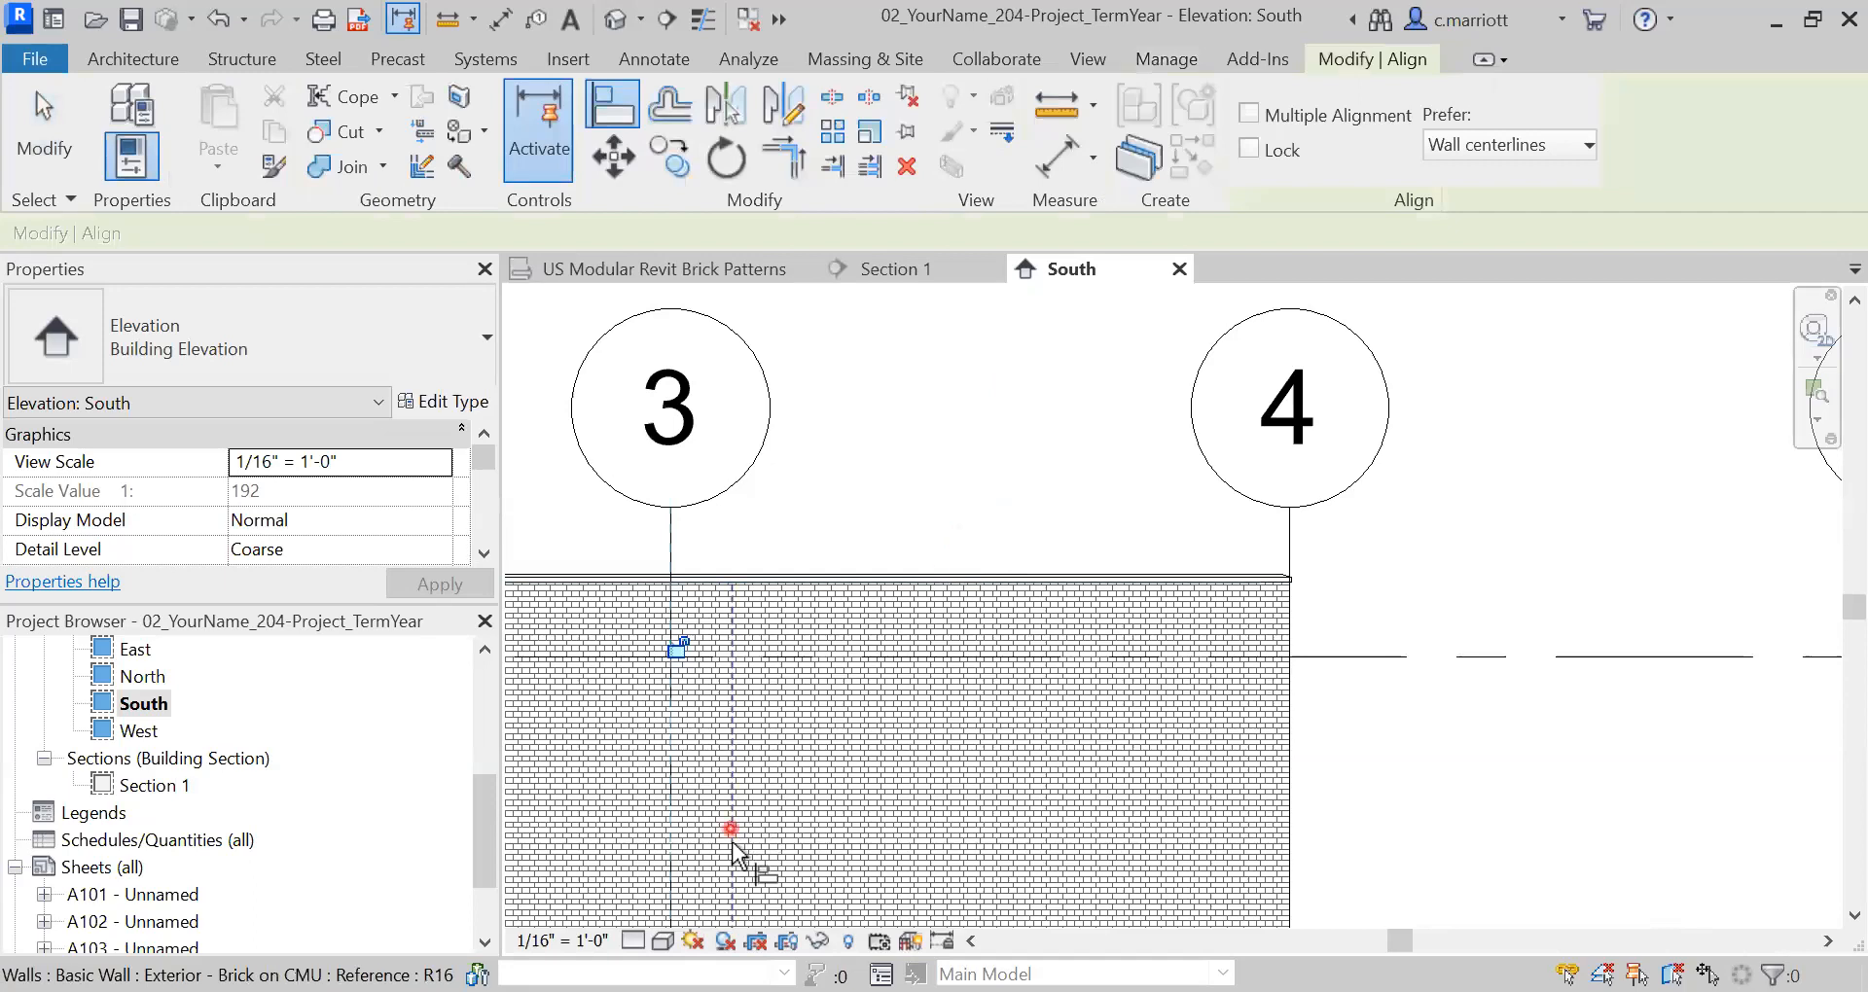
middle_drag(876, 492, 1007, 462)
scroll(535, 598, up, 4)
scroll(570, 631, up, 2)
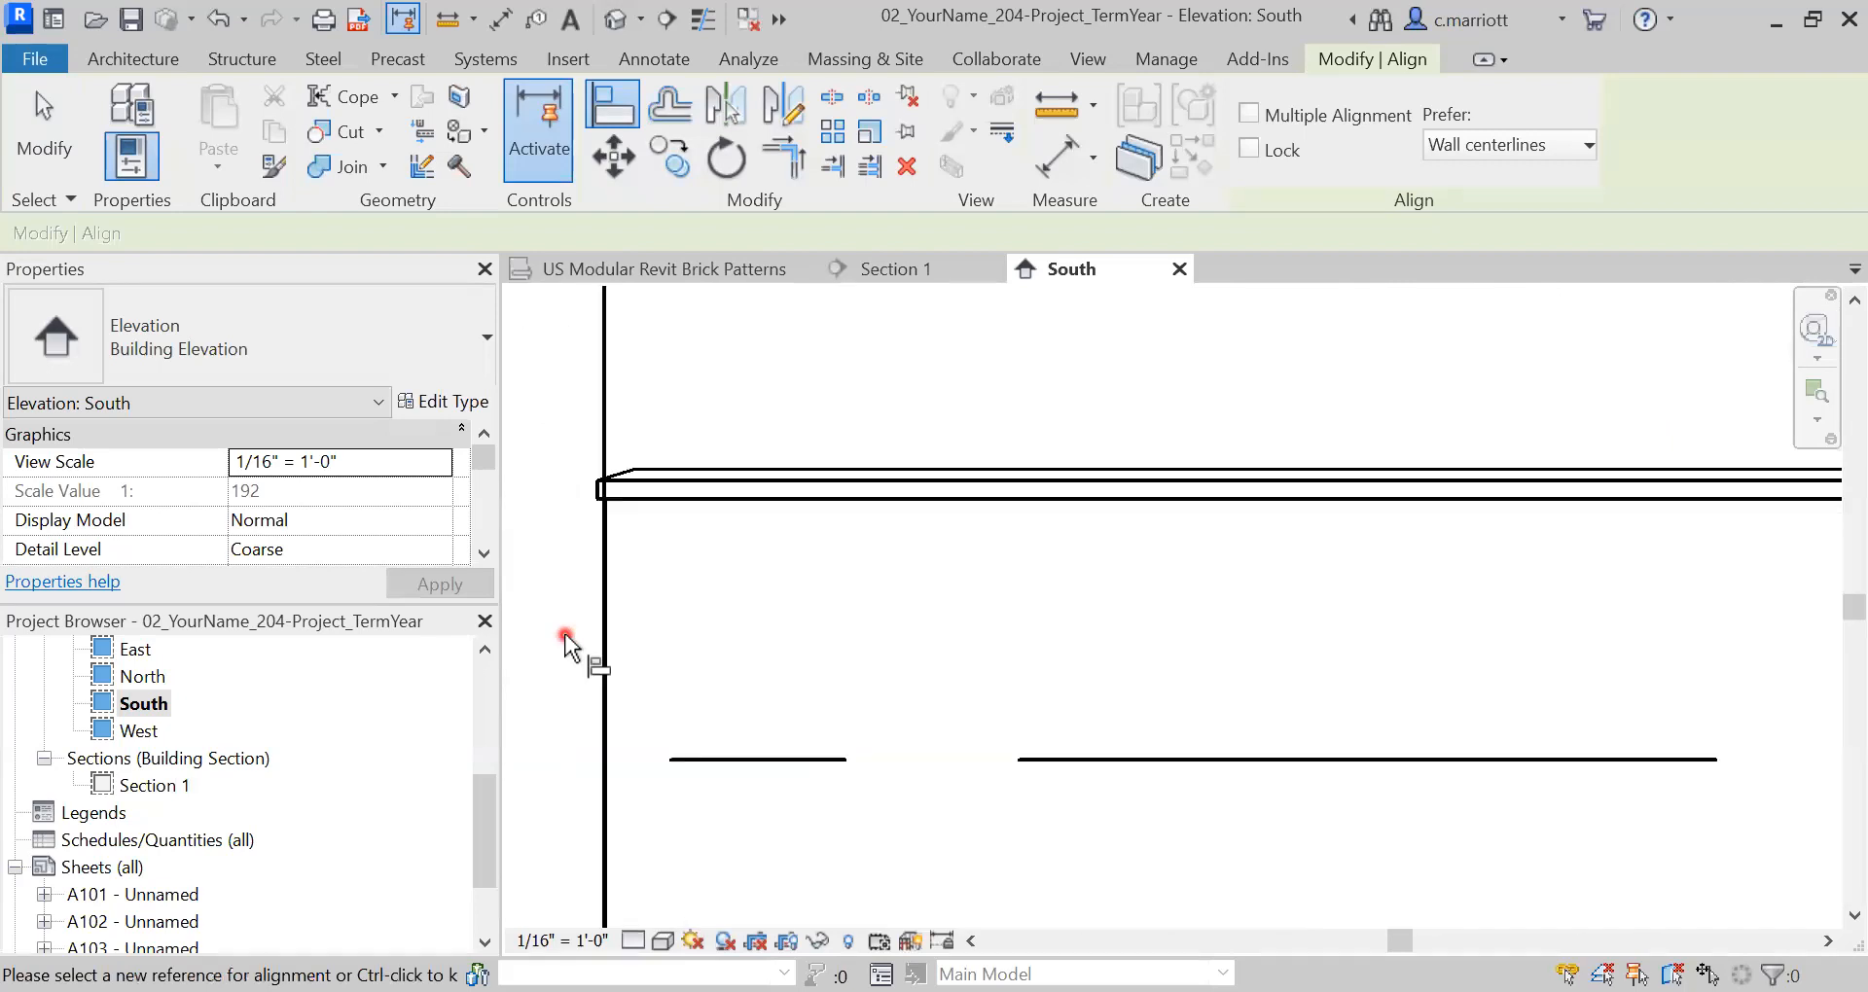
scroll(594, 672, up, 1)
scroll(611, 697, up, 1)
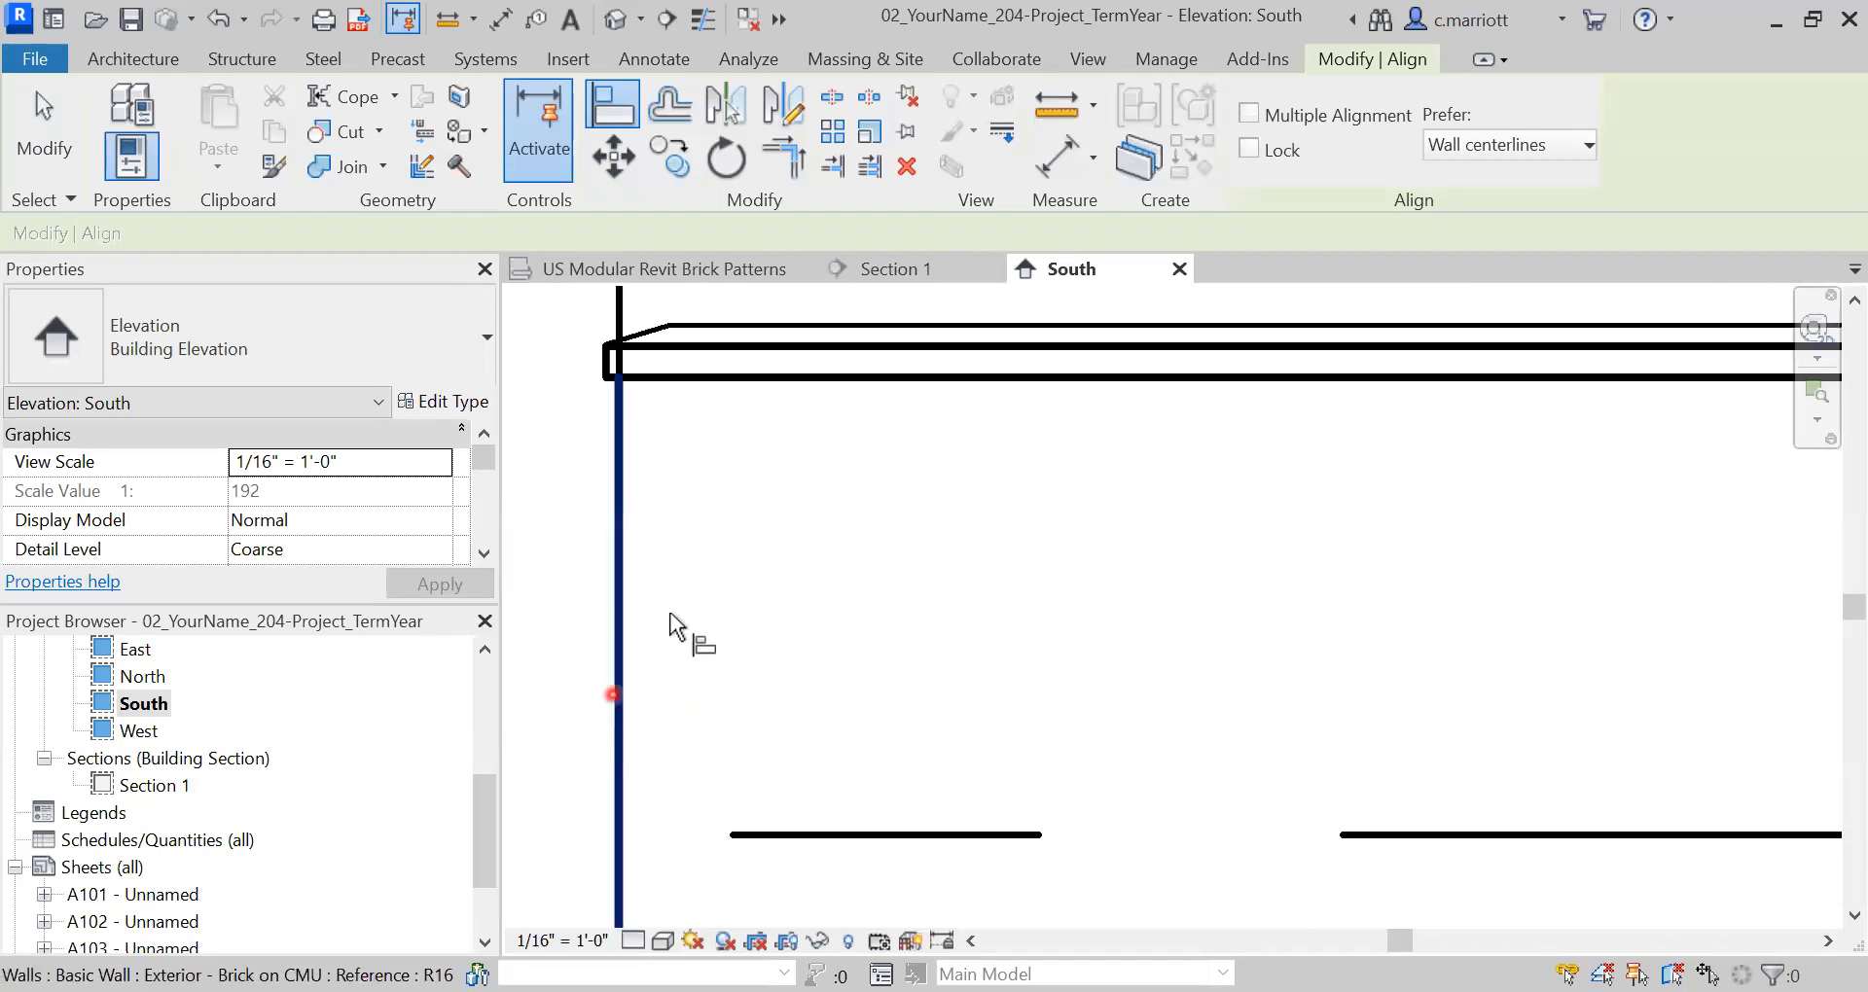
- Start a first measurement between brick joint and wall edge, then cancel the command
click(440, 23)
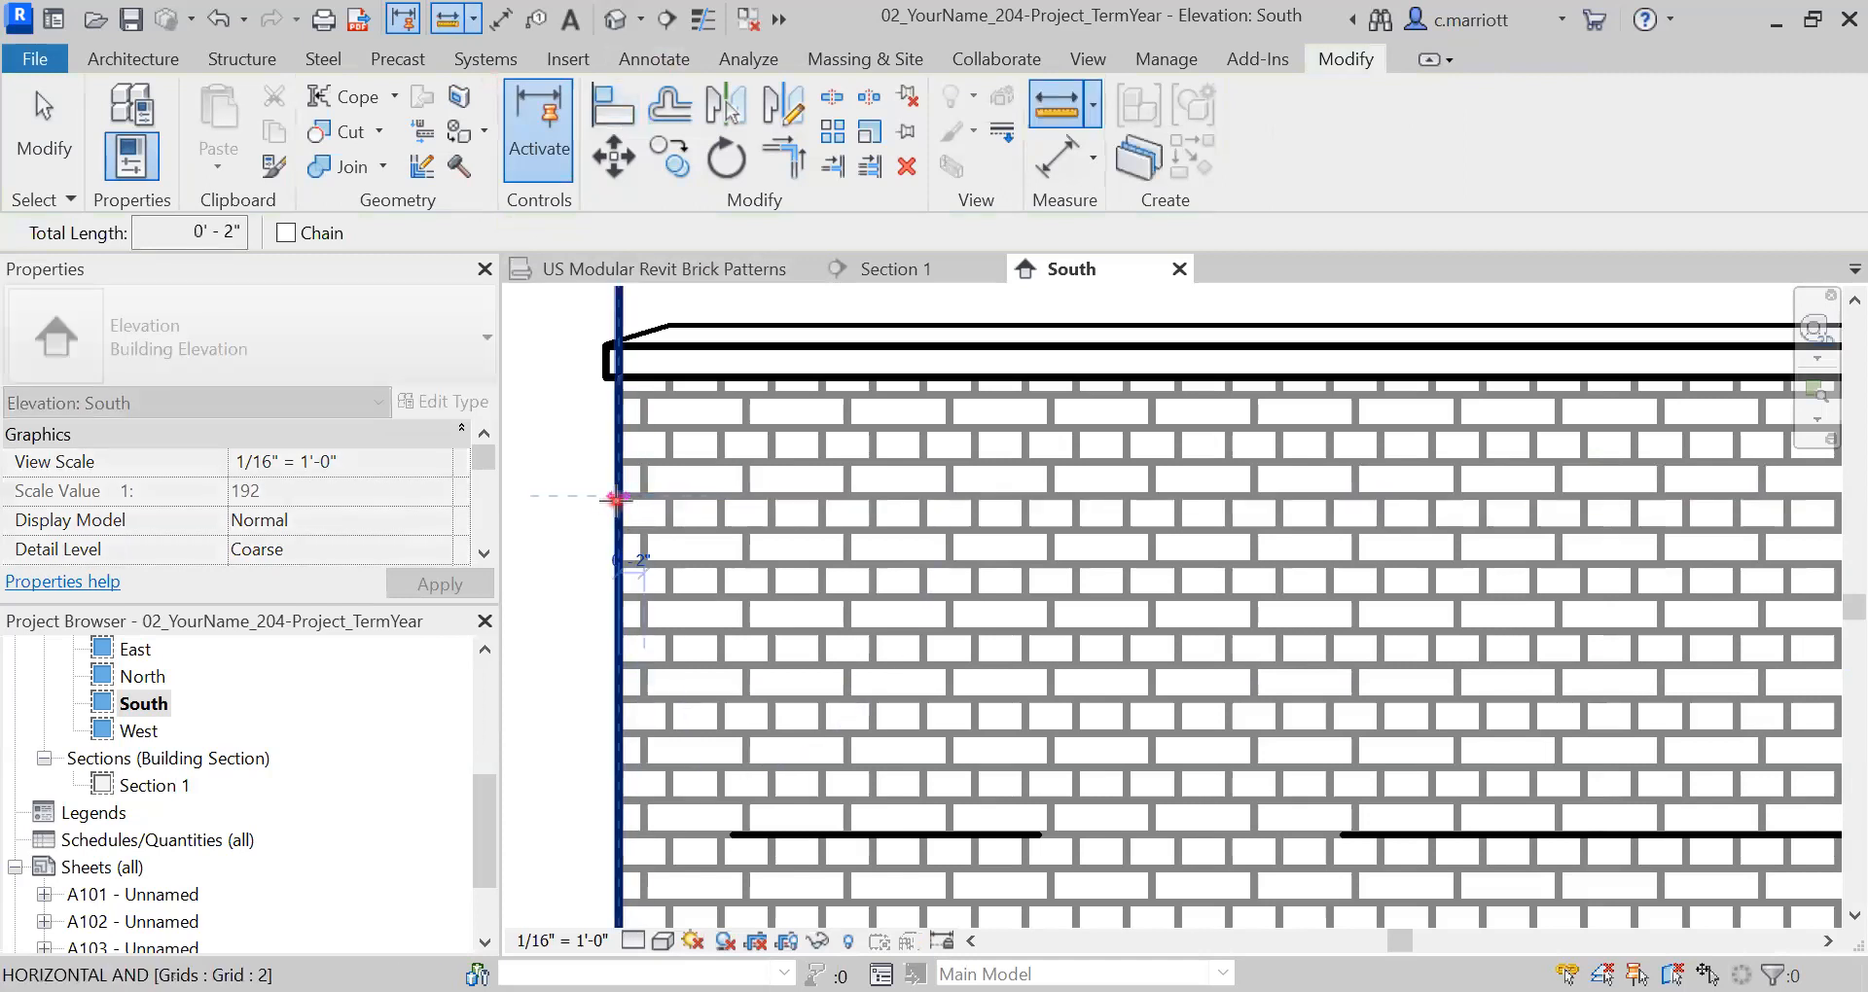
key(Escape)
scroll(617, 500, down, 8)
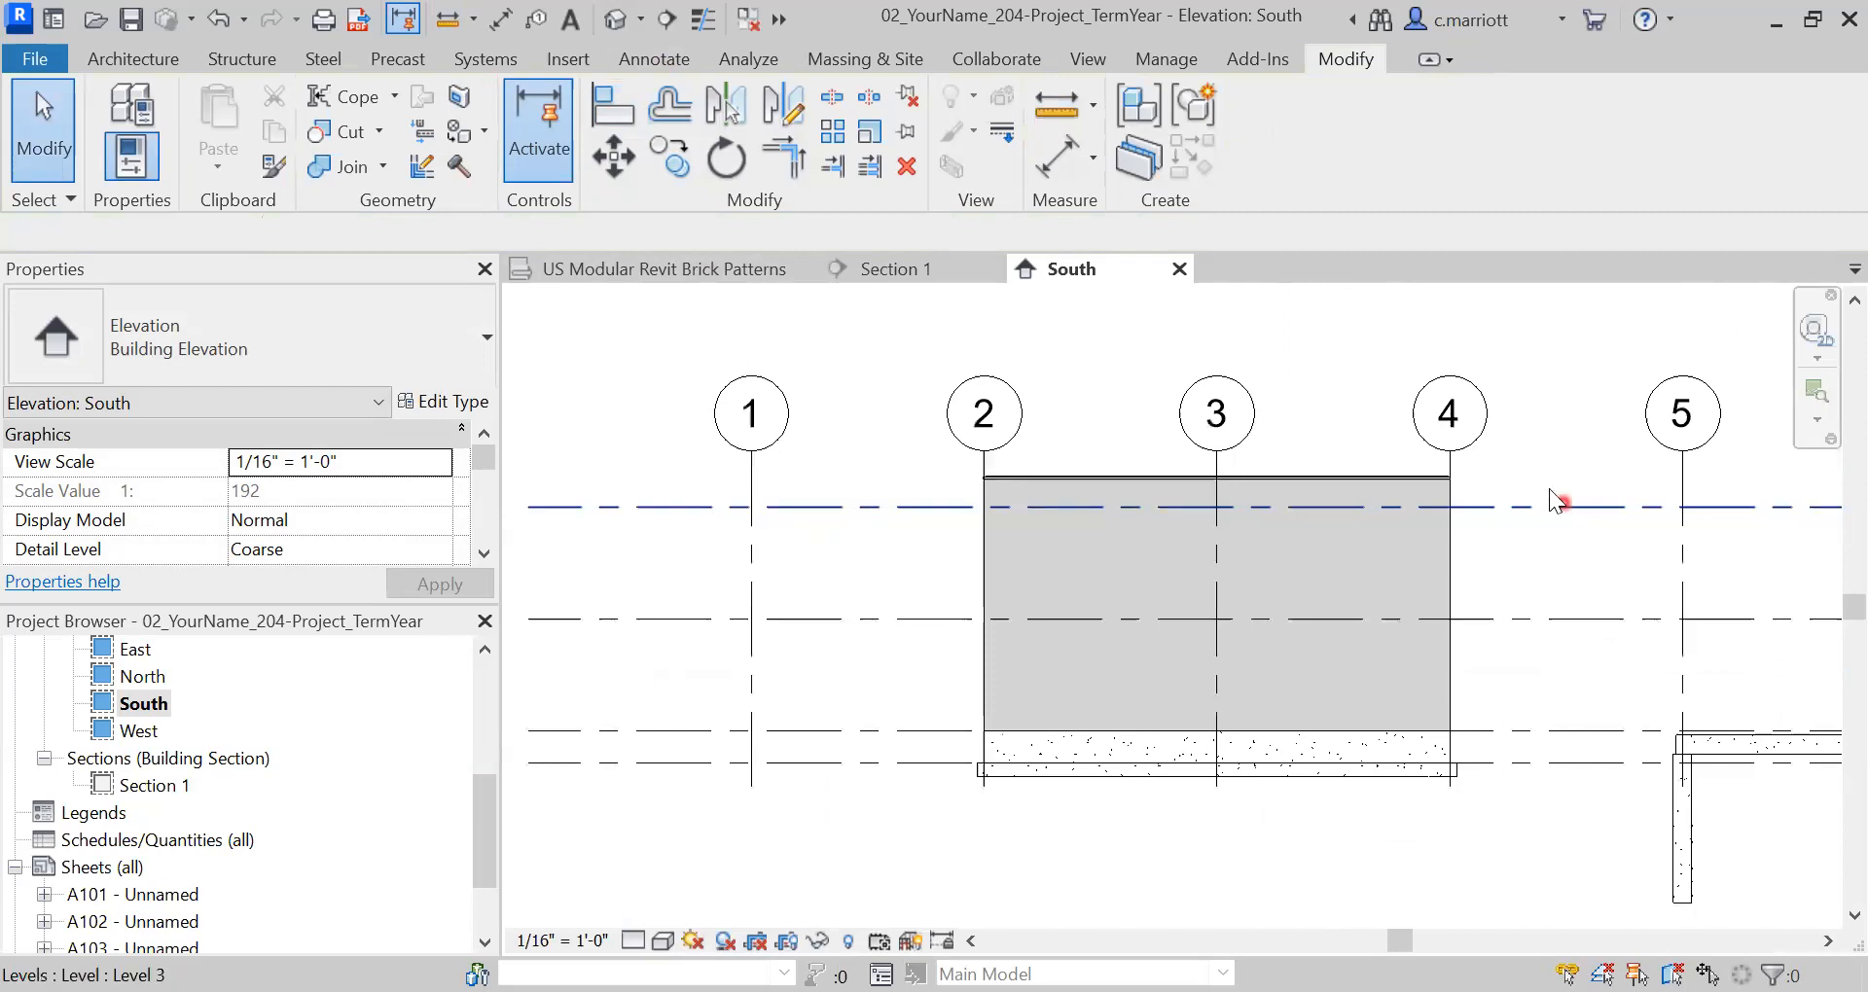
right_click(1311, 487)
click(1436, 504)
scroll(1447, 492, up, 3)
scroll(1450, 497, up, 6)
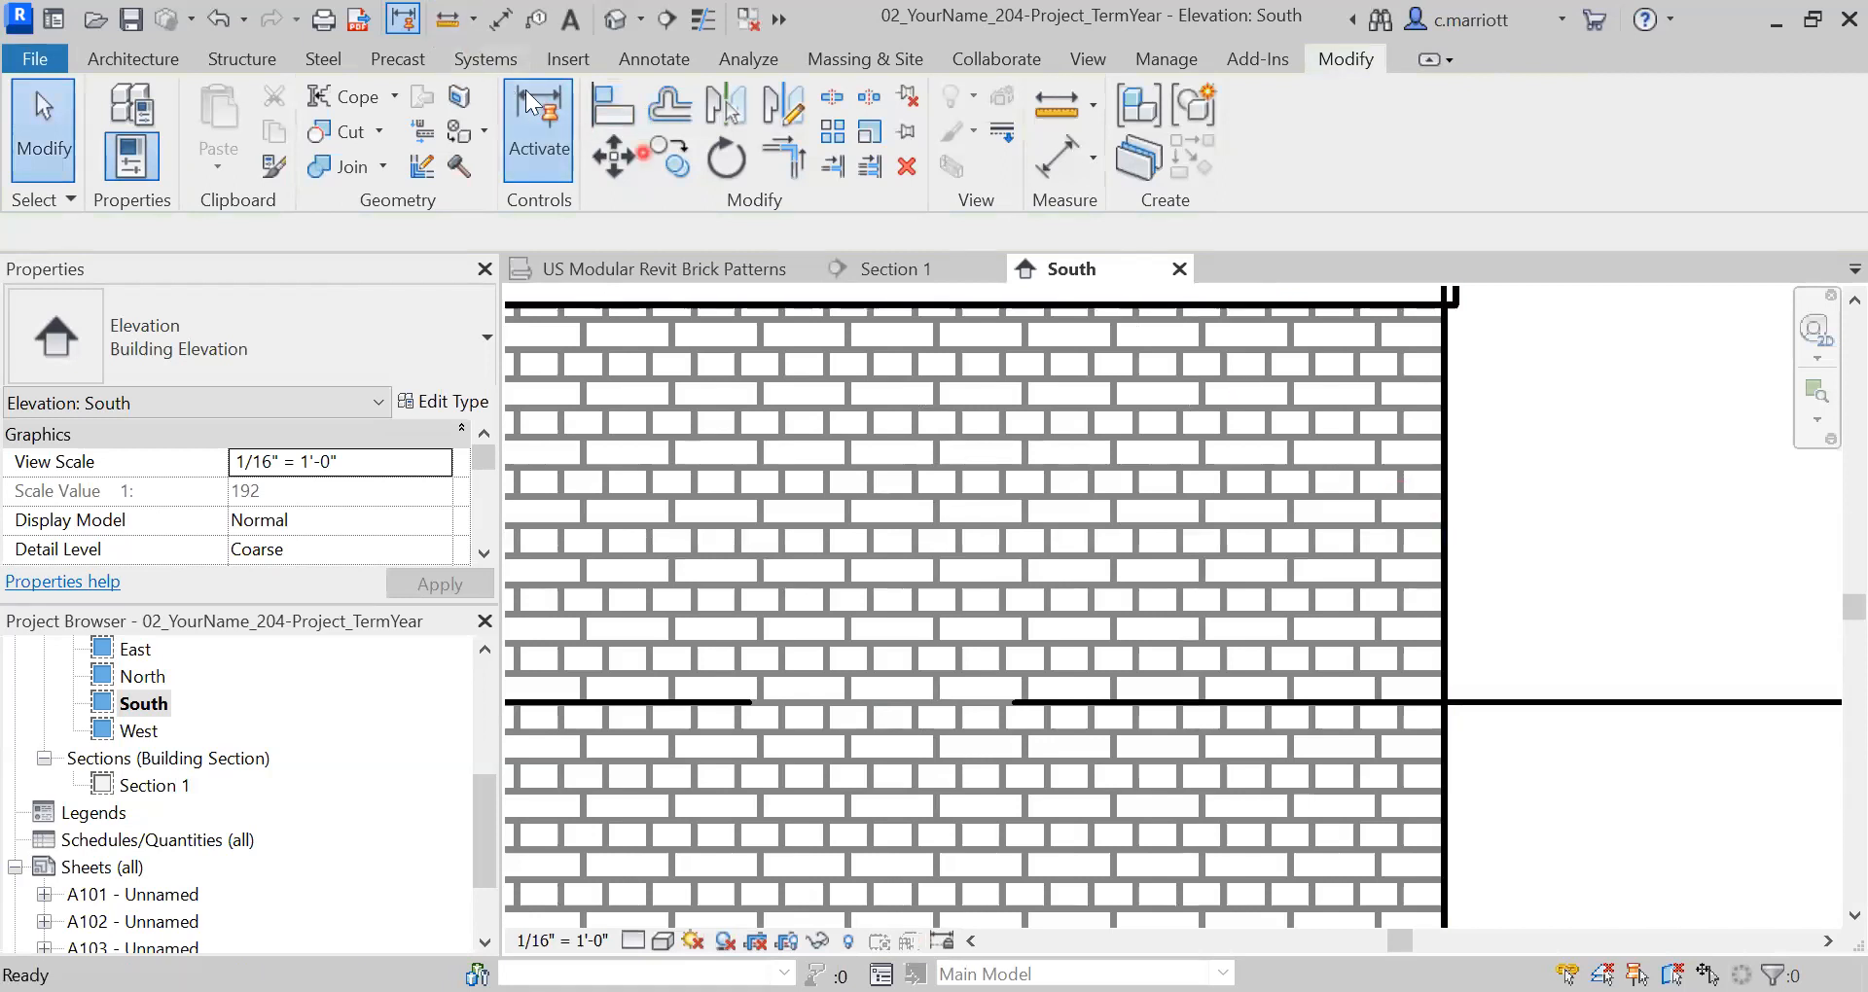
- Measure from a brick joint to the wall's right edge by grid 4, reading 0'-4"
click(448, 20)
click(1401, 437)
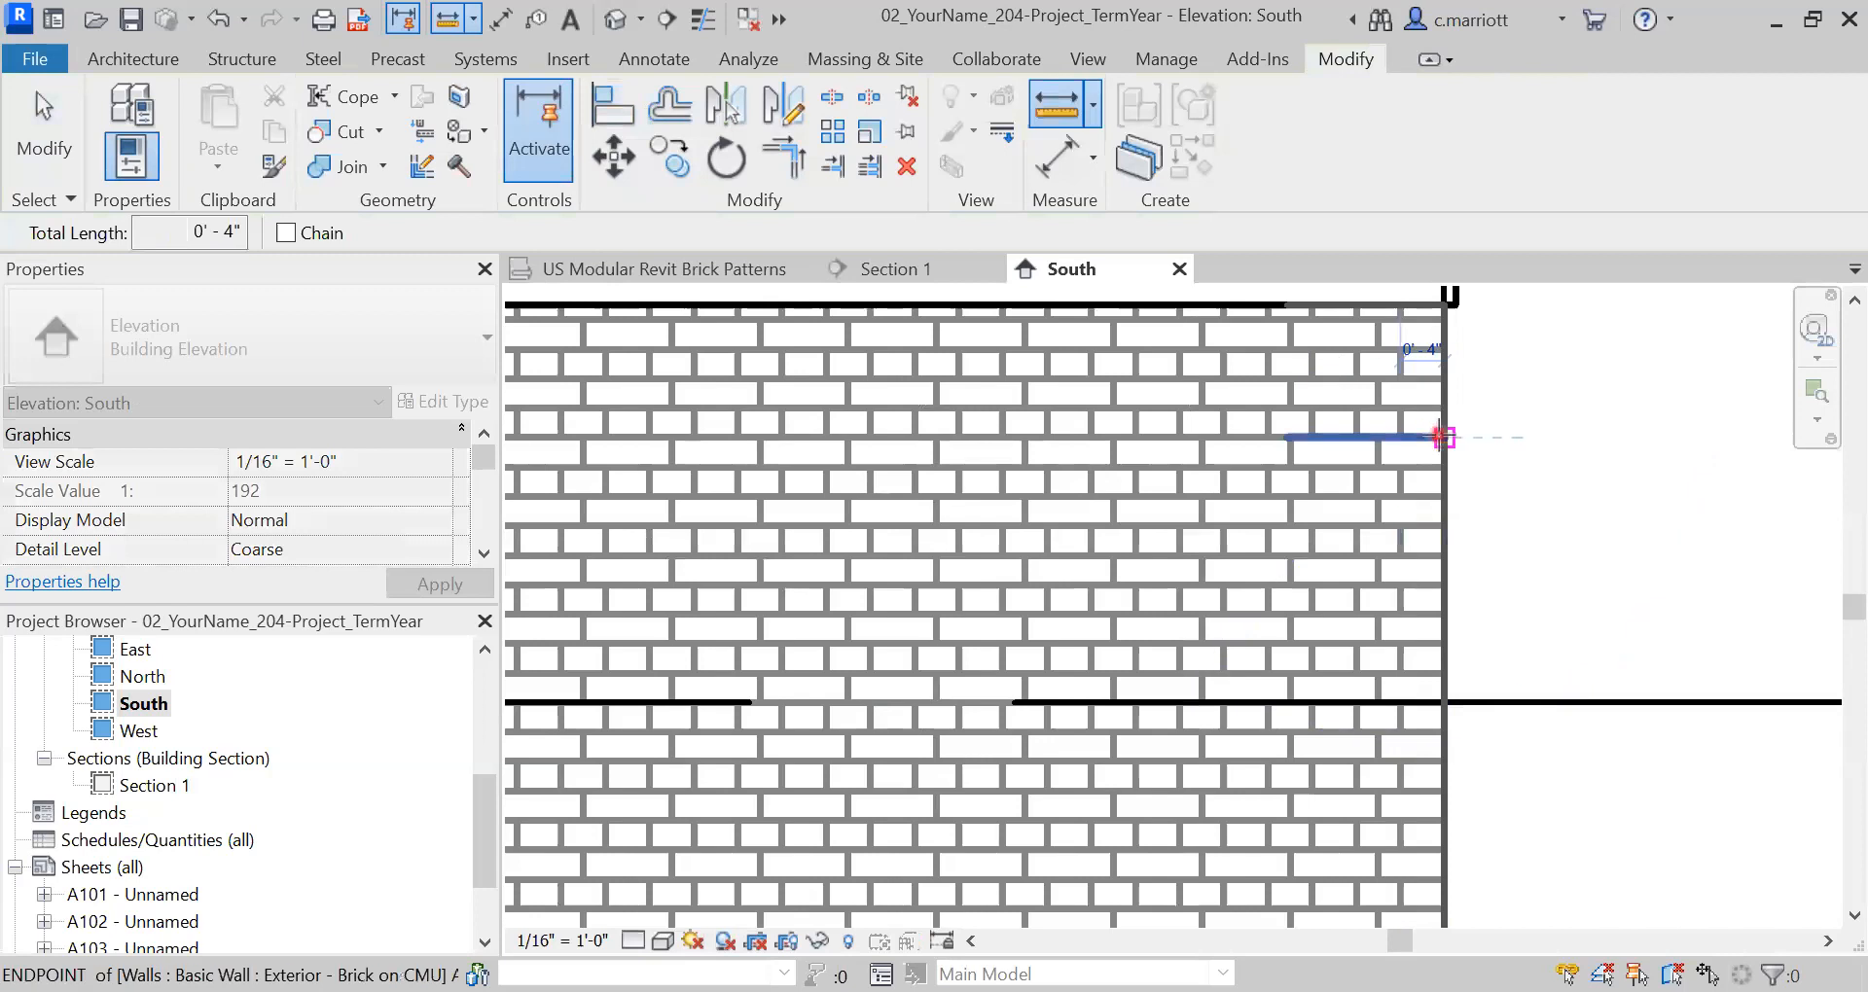
key(Escape)
key(Escape)
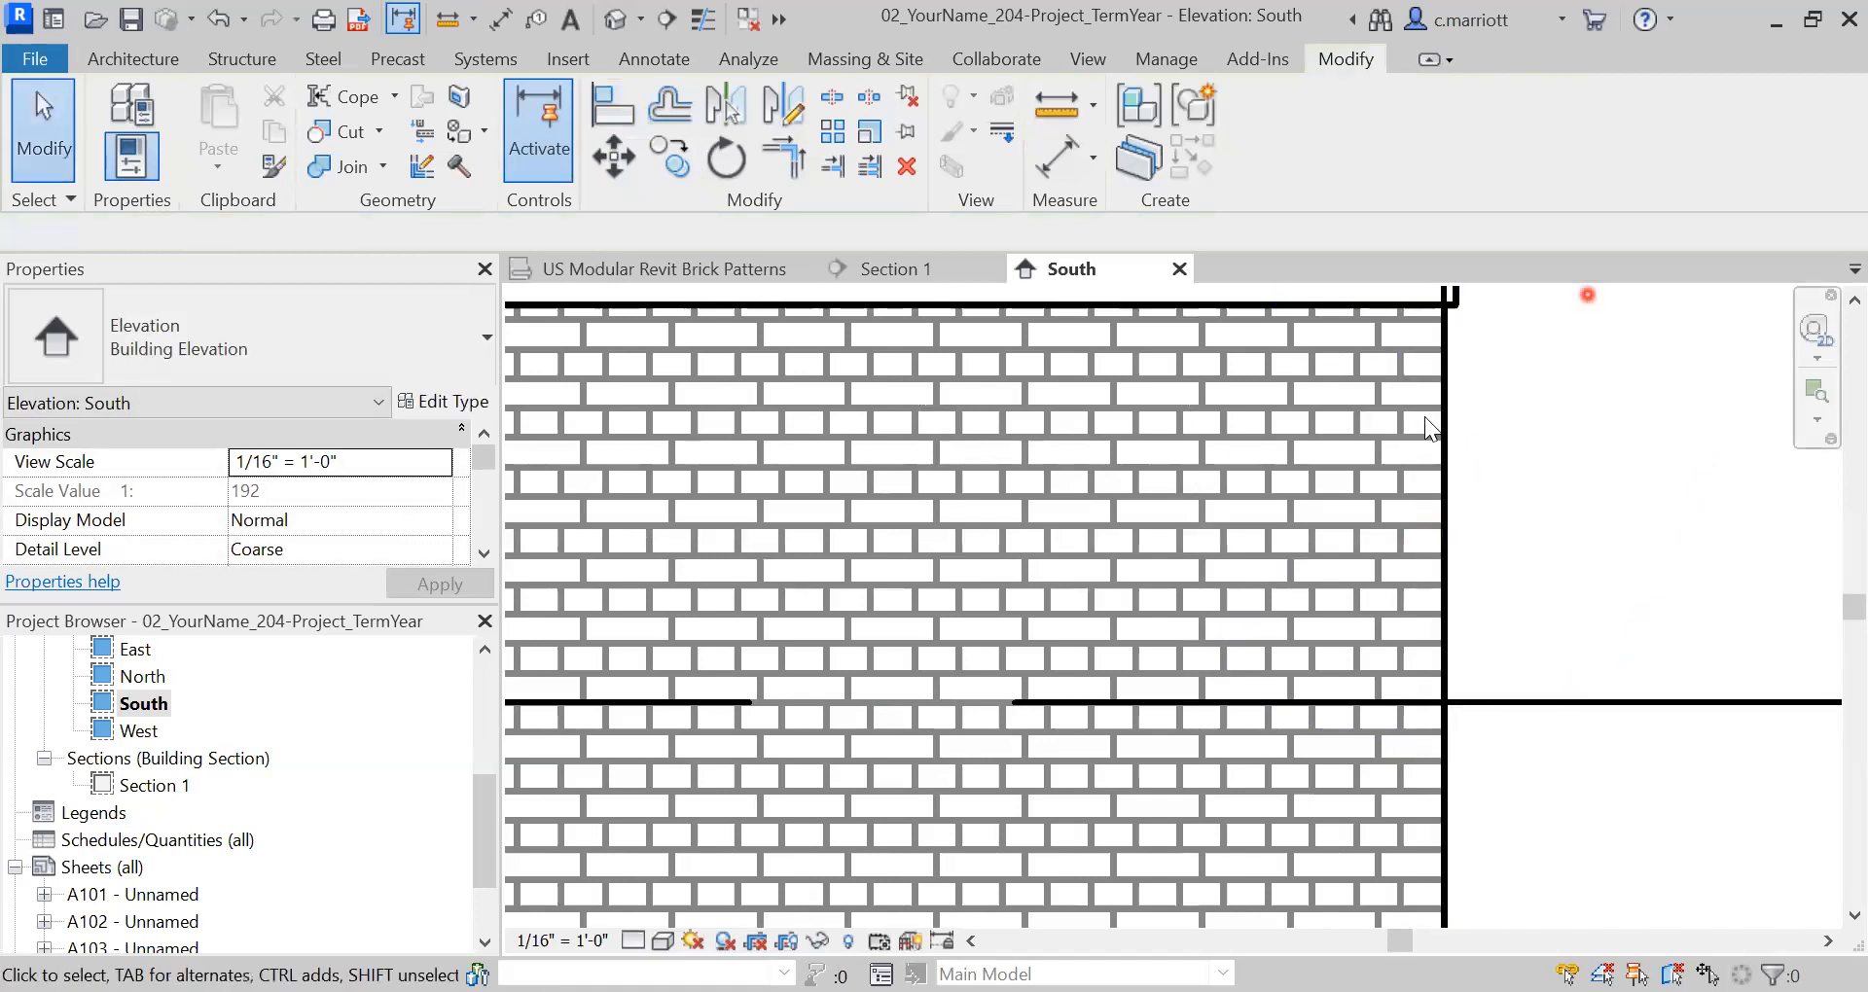
scroll(1440, 512, down, 2)
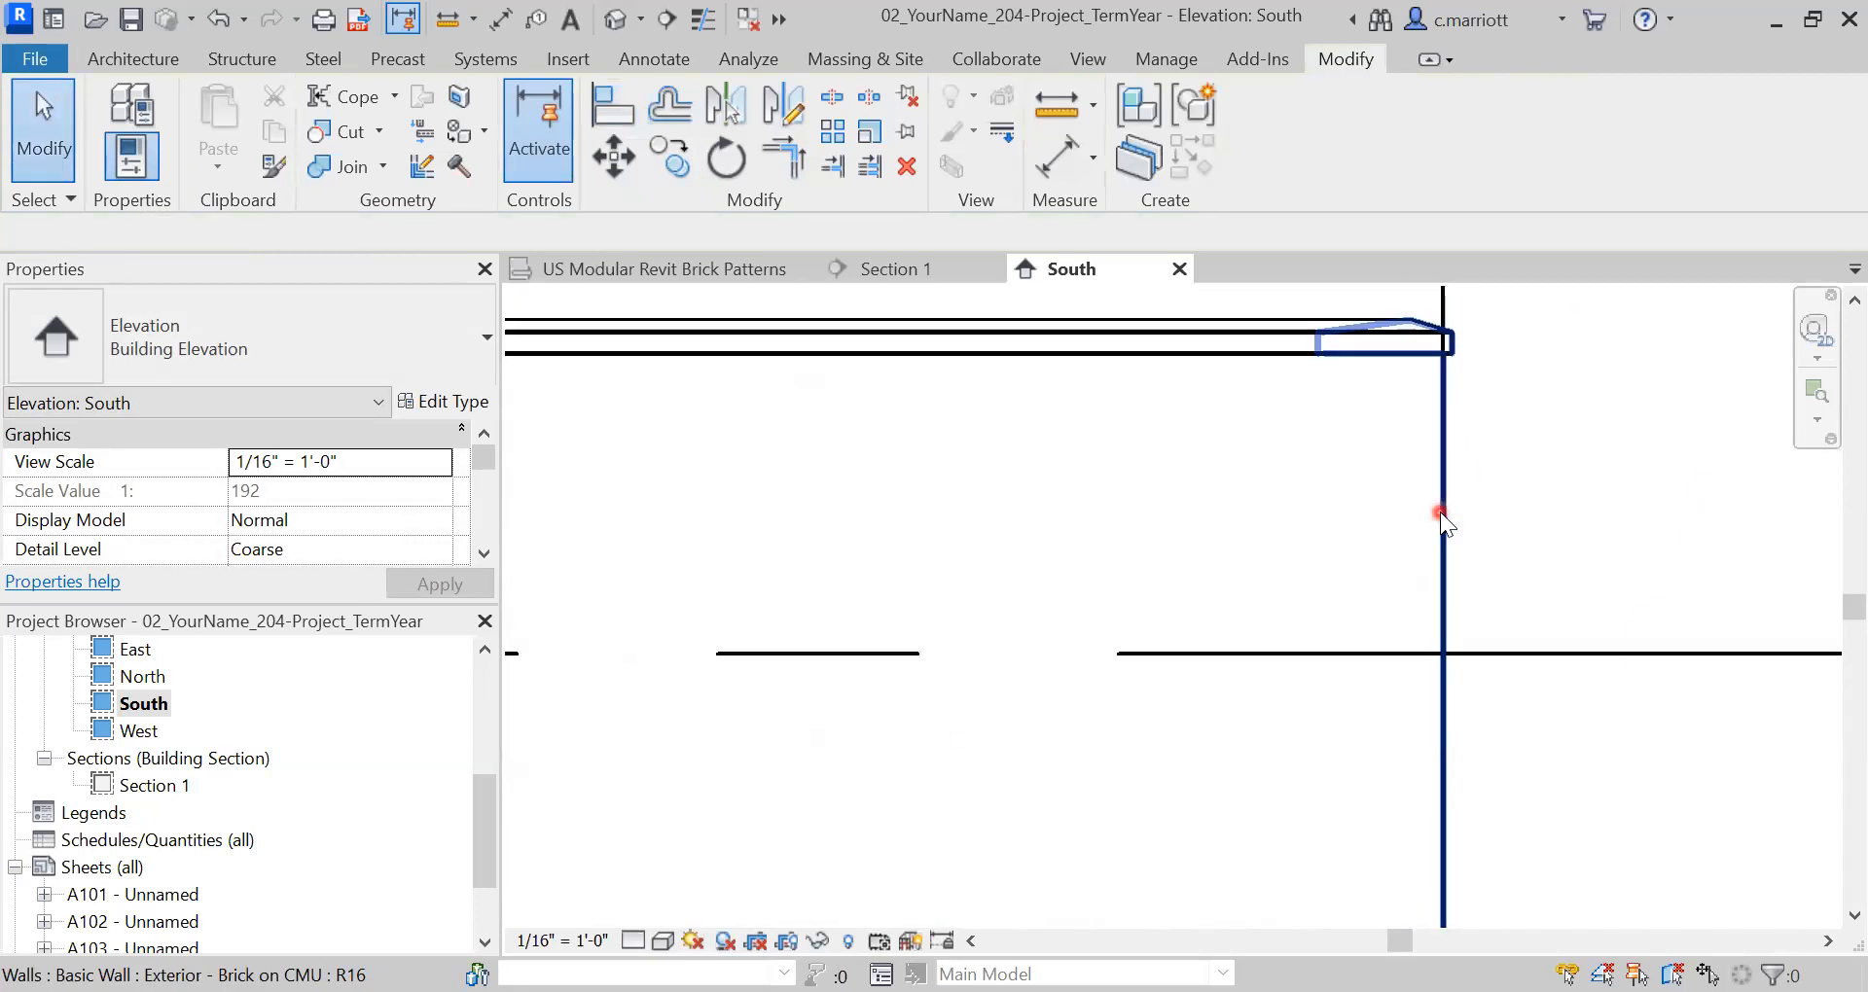
click(1454, 880)
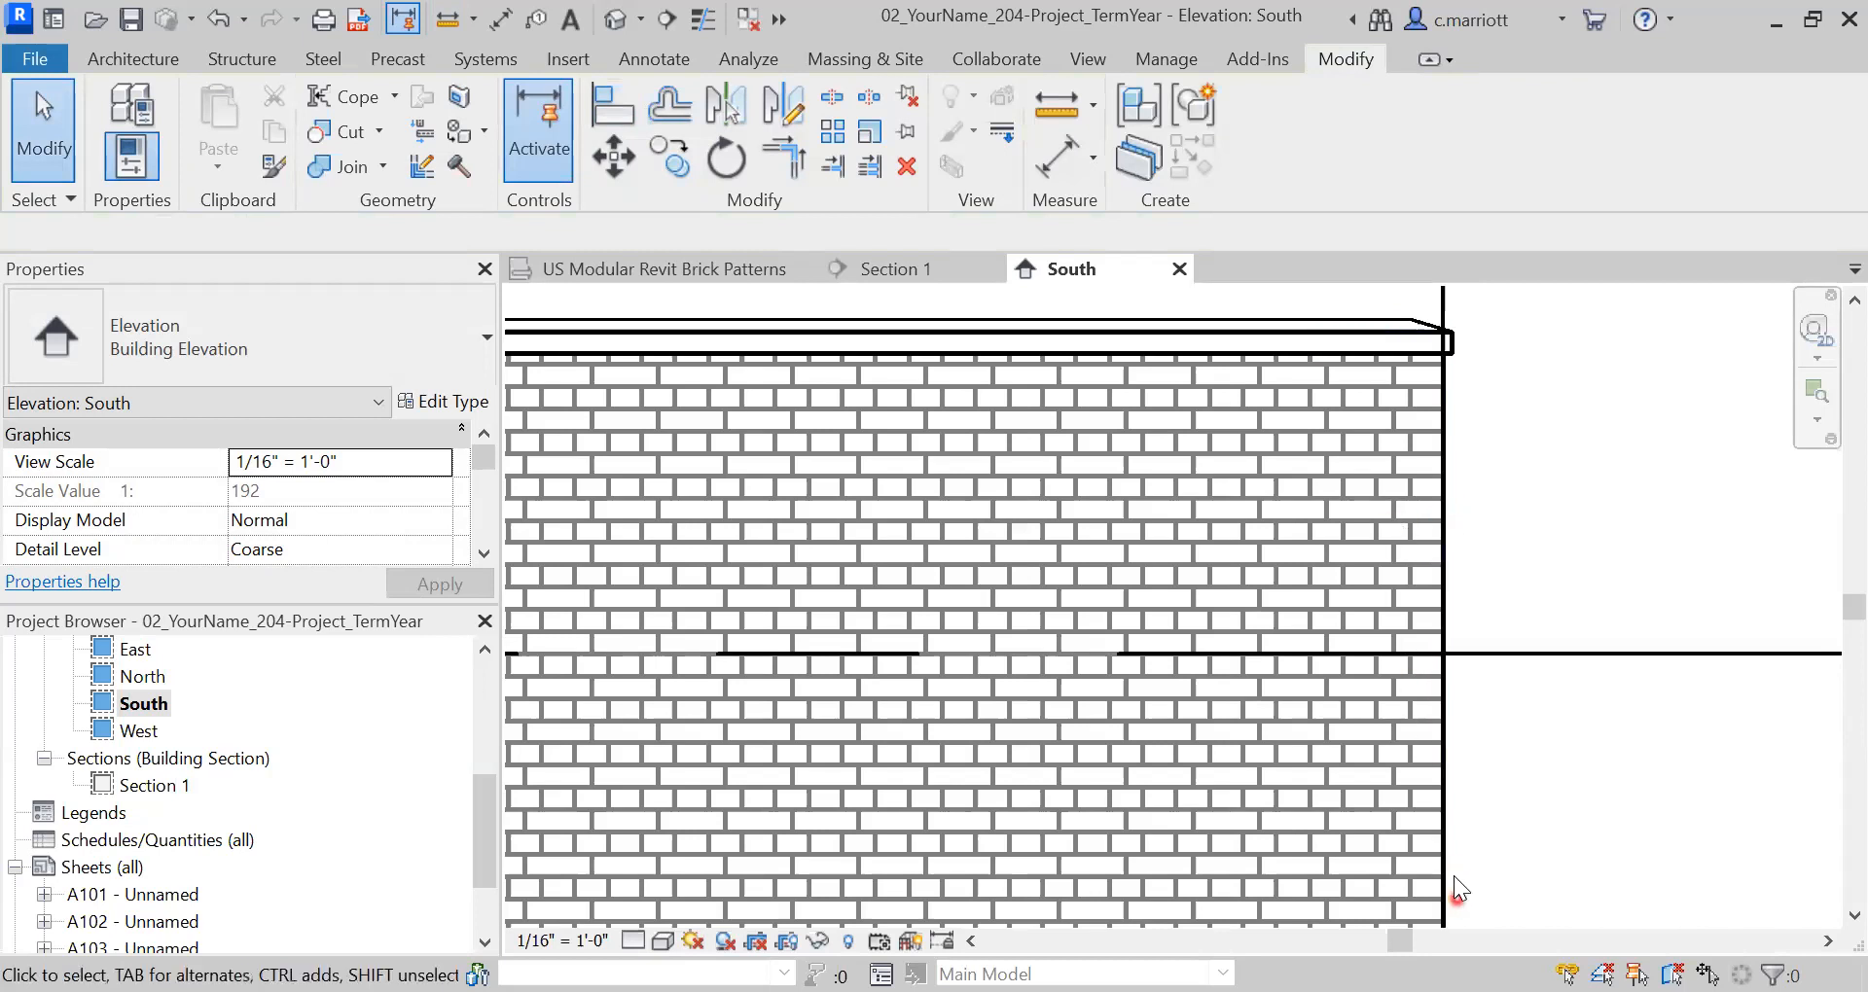
click(1425, 619)
click(1425, 488)
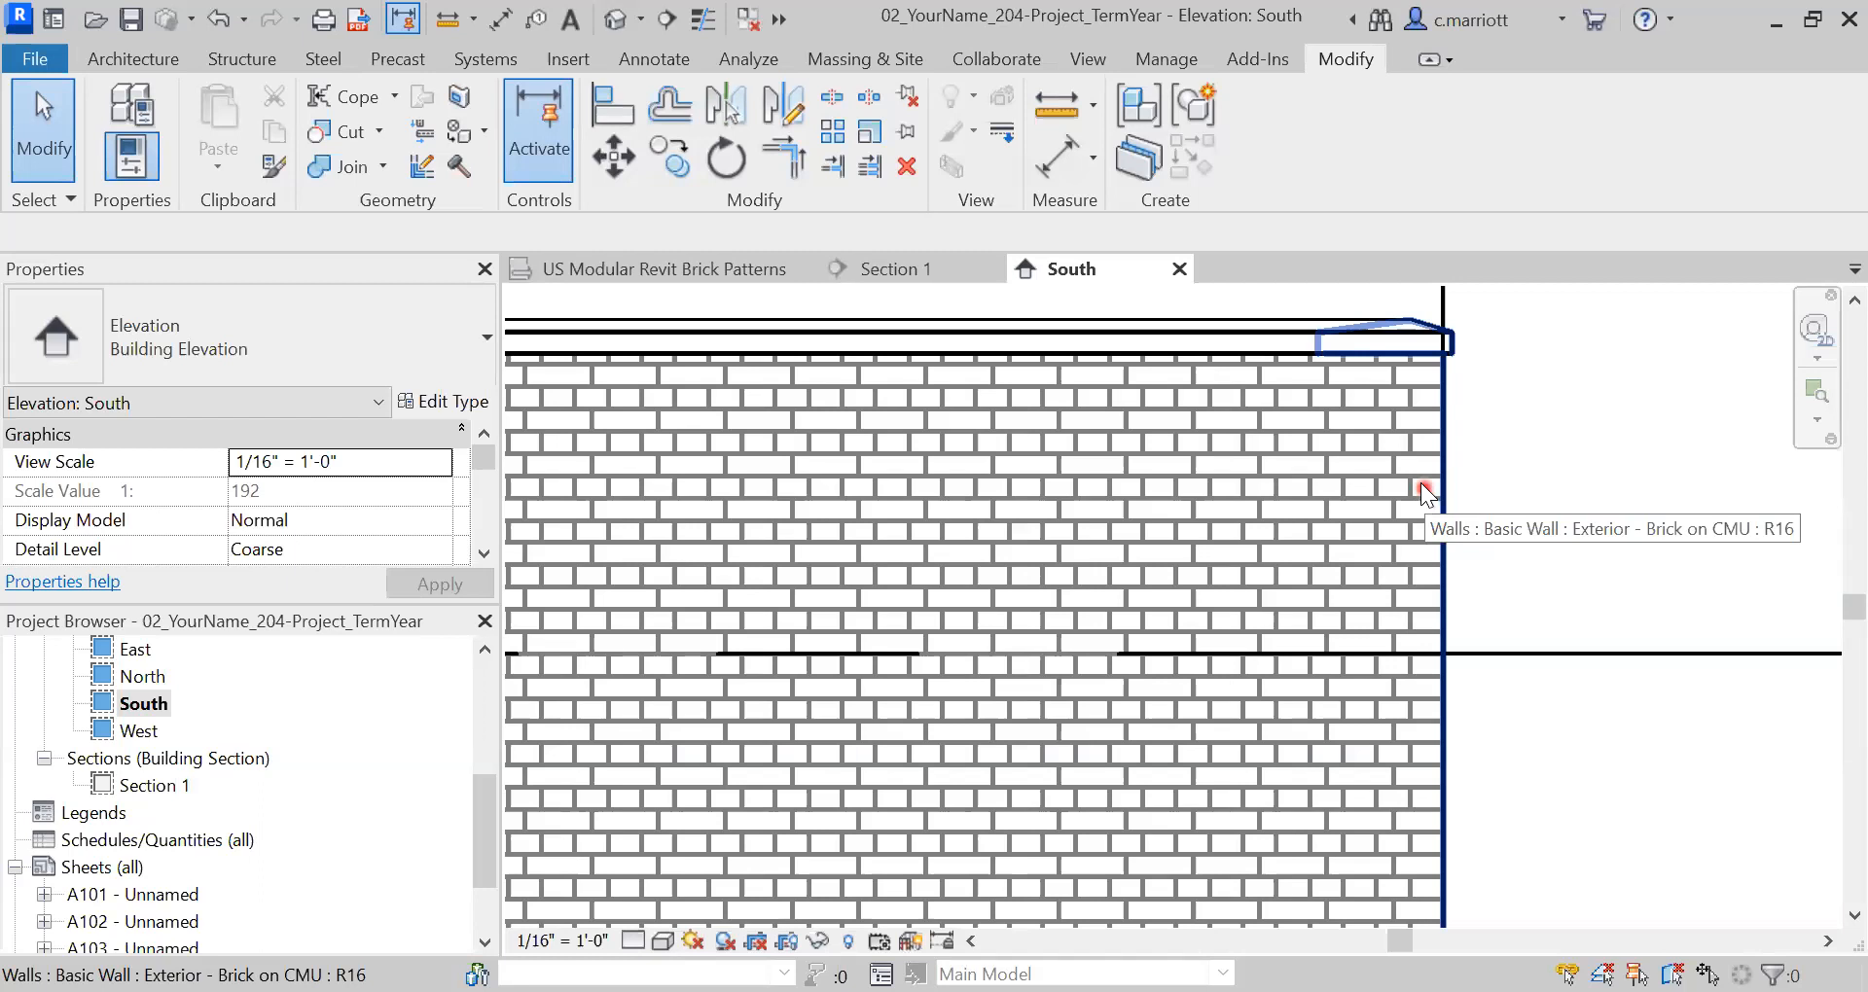
scroll(872, 564, up, 5)
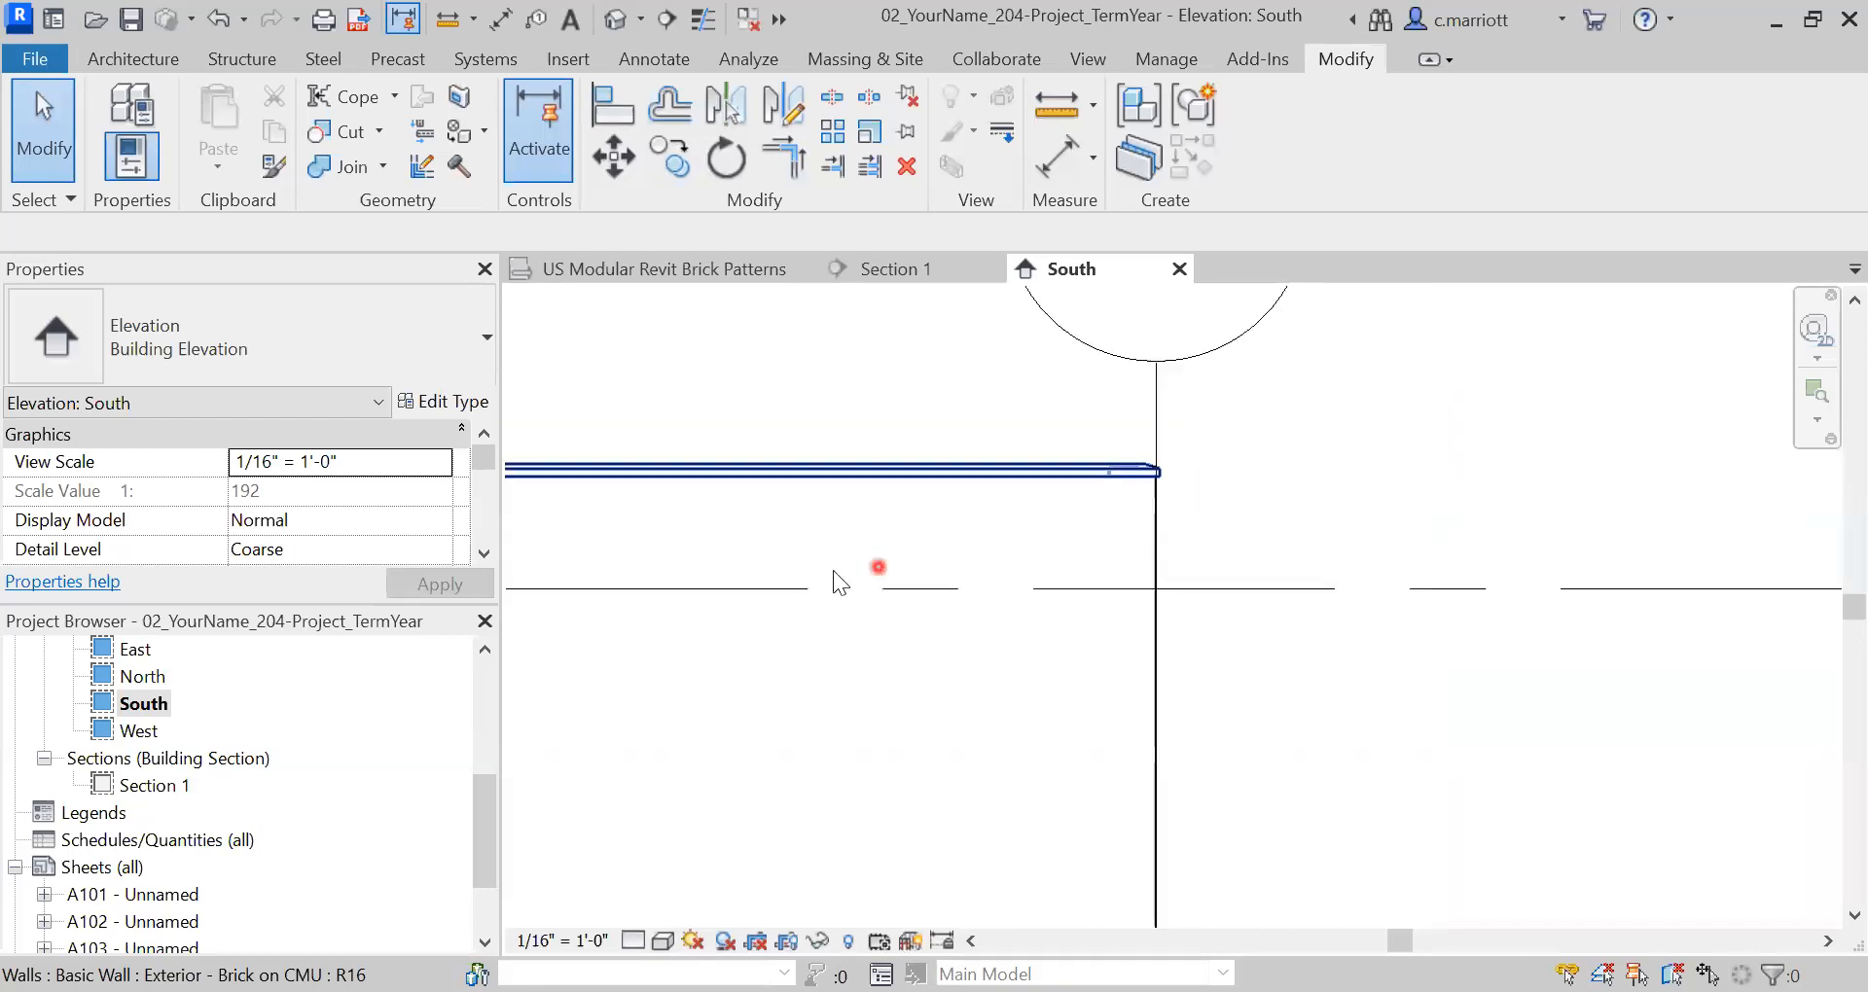
click(710, 416)
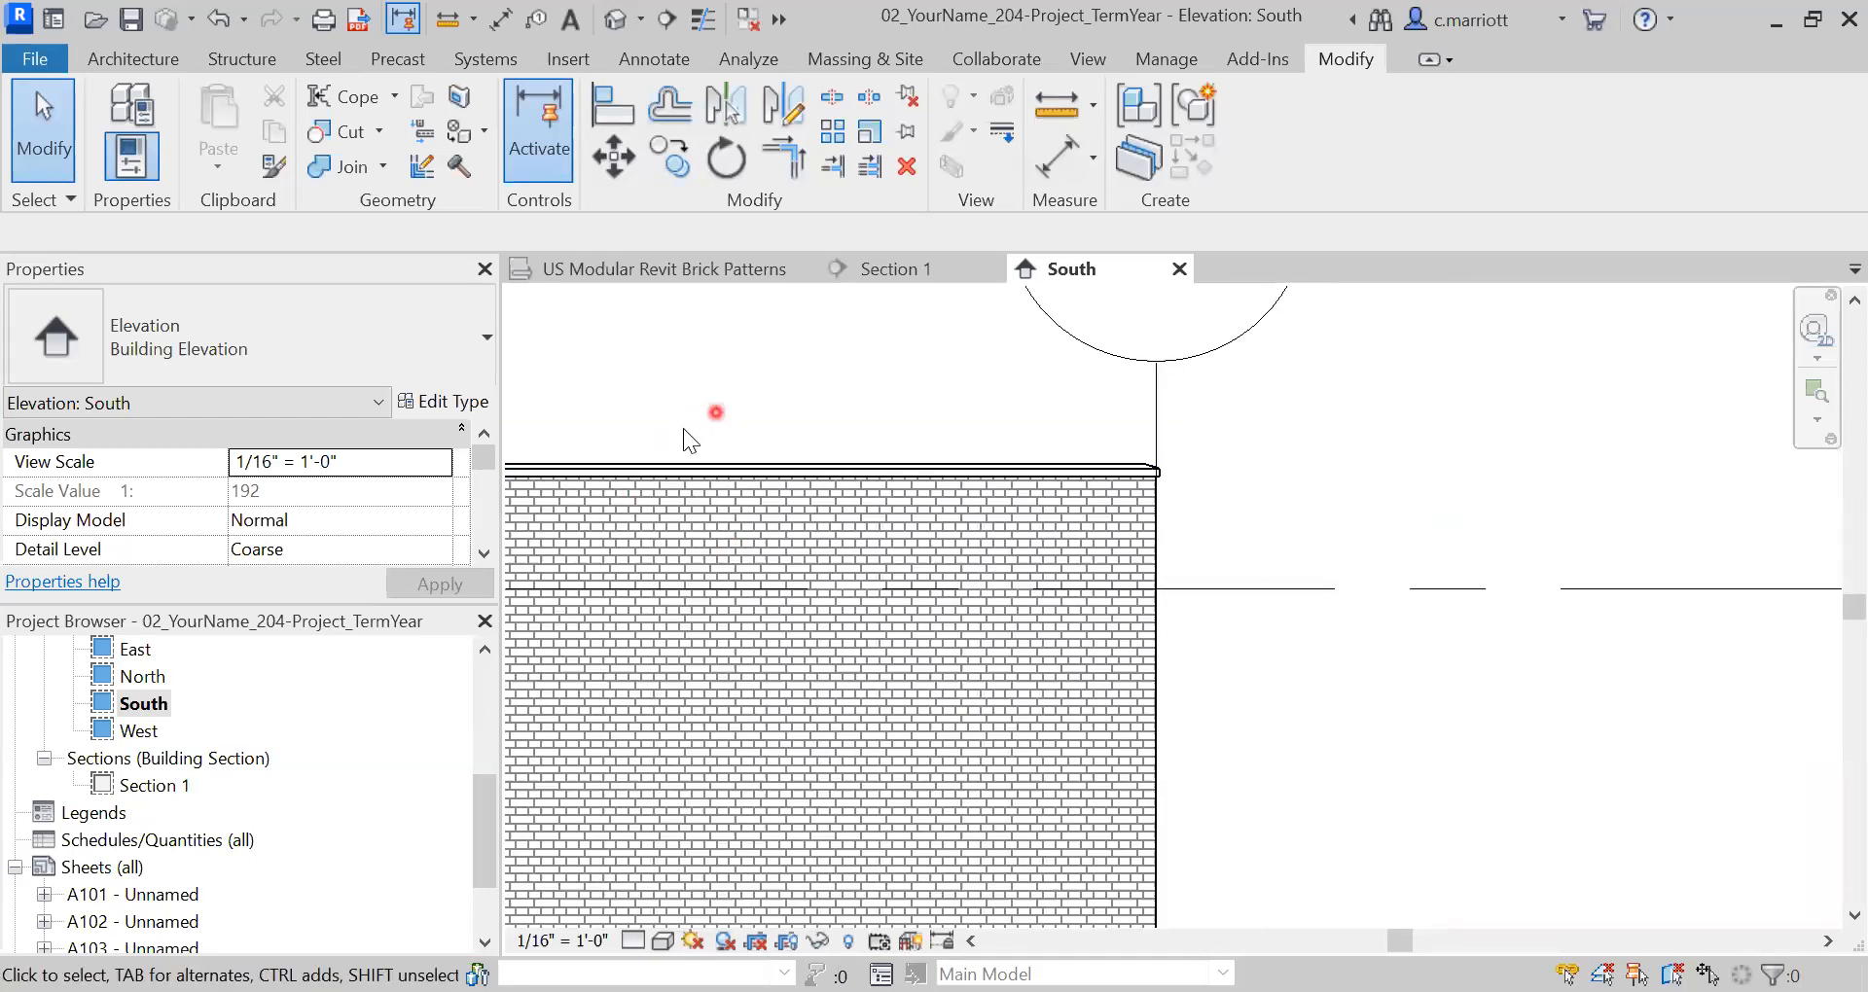
mouse_move(764, 408)
middle_down()
mouse_move(842, 434)
mouse_move(1035, 397)
middle_up()
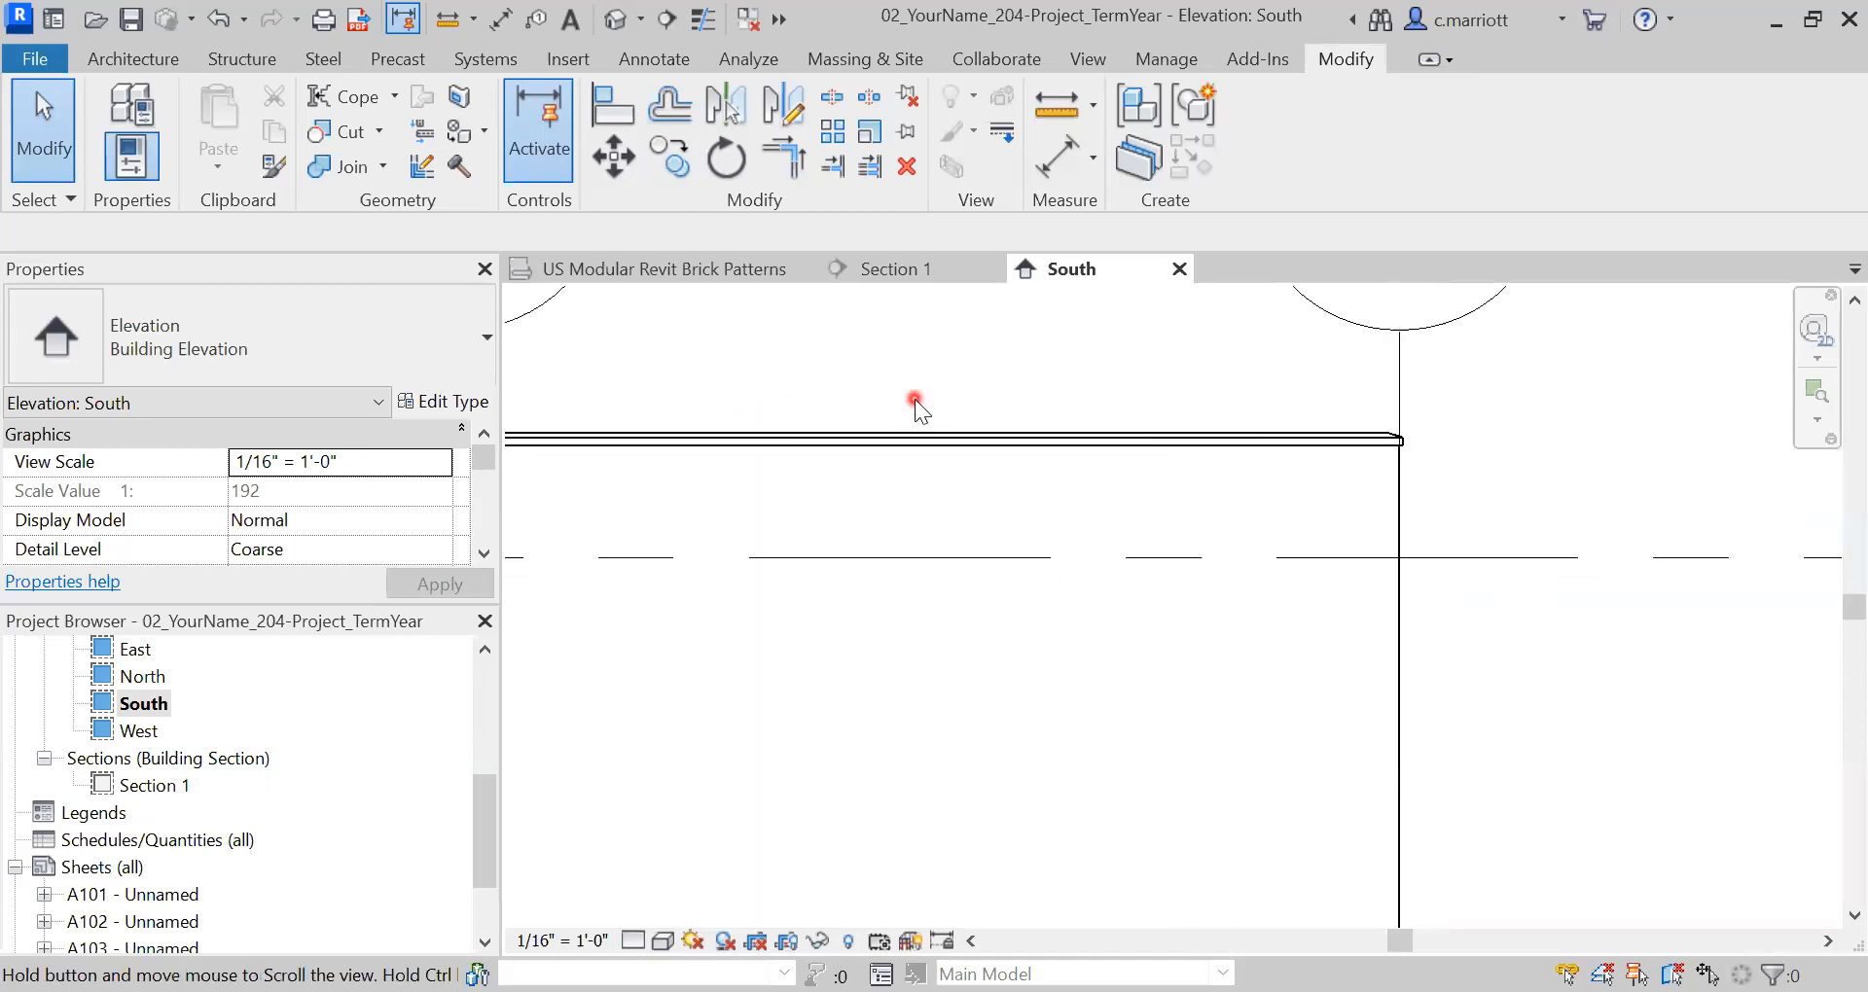
mouse_move(796, 368)
middle_down()
mouse_move(850, 388)
mouse_move(1126, 375)
middle_up()
scroll(753, 526, up, 2)
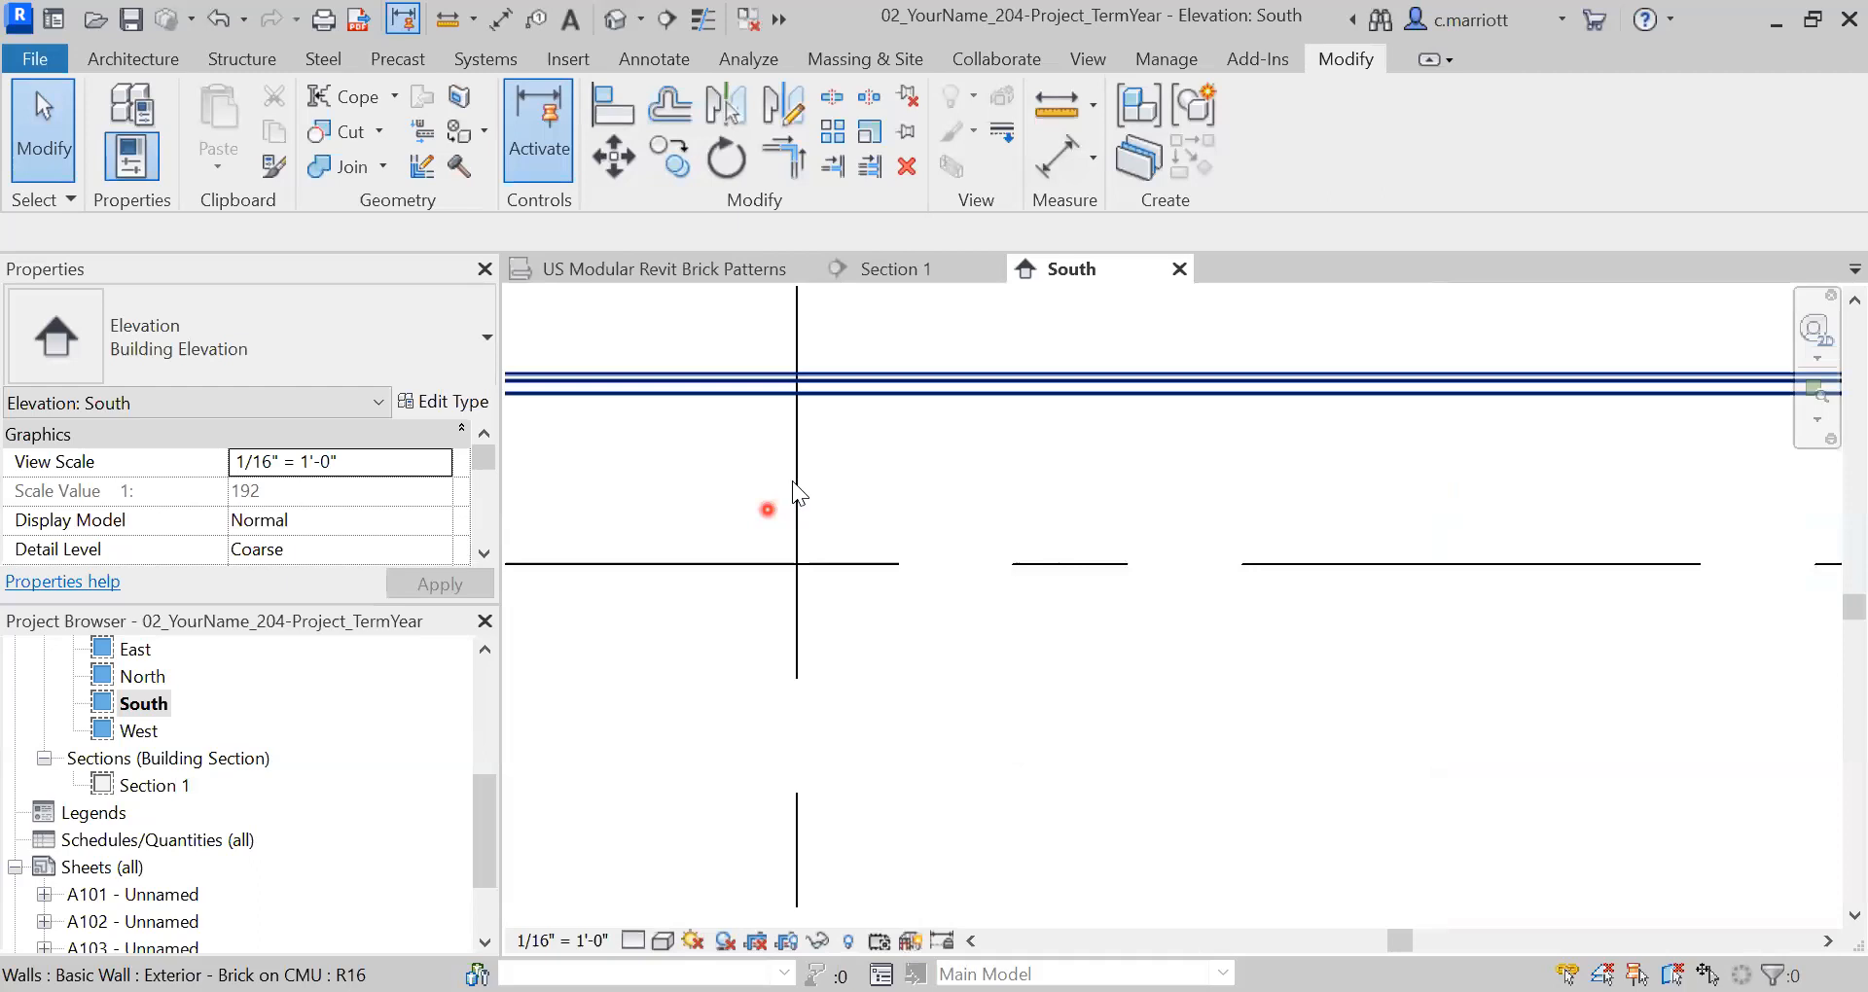
scroll(792, 481, up, 2)
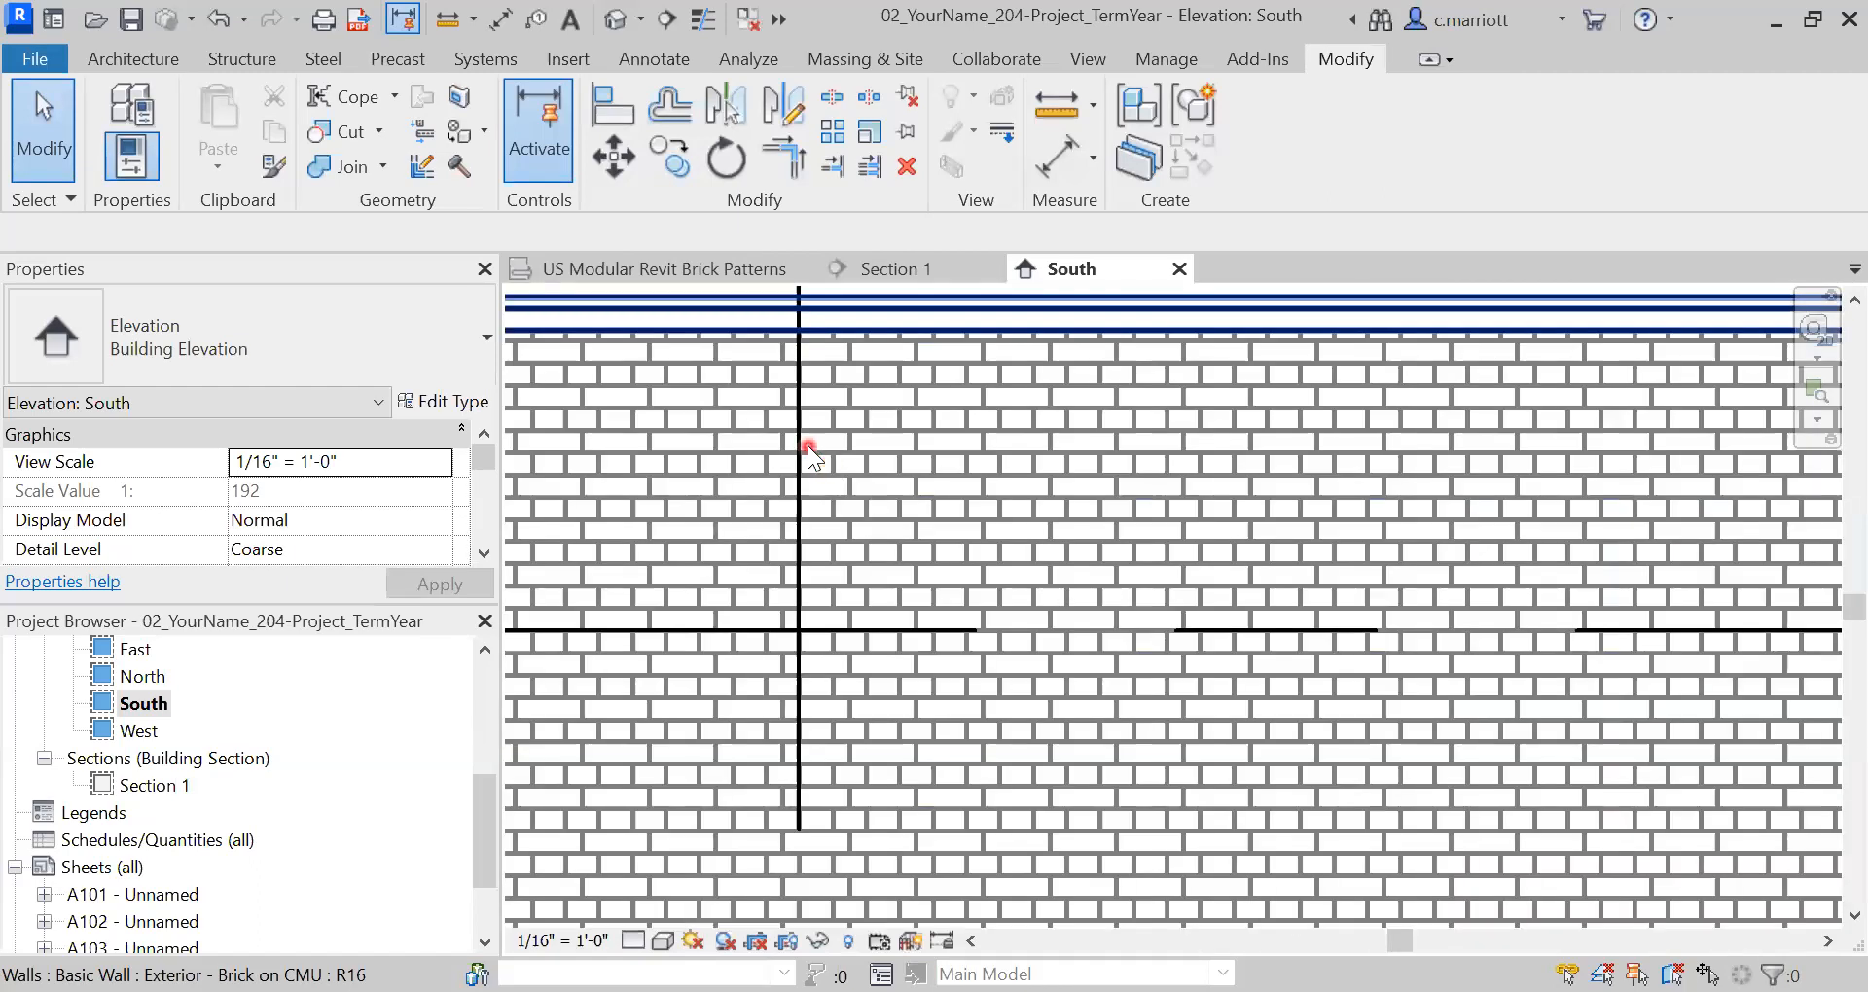
scroll(827, 465, up, 1)
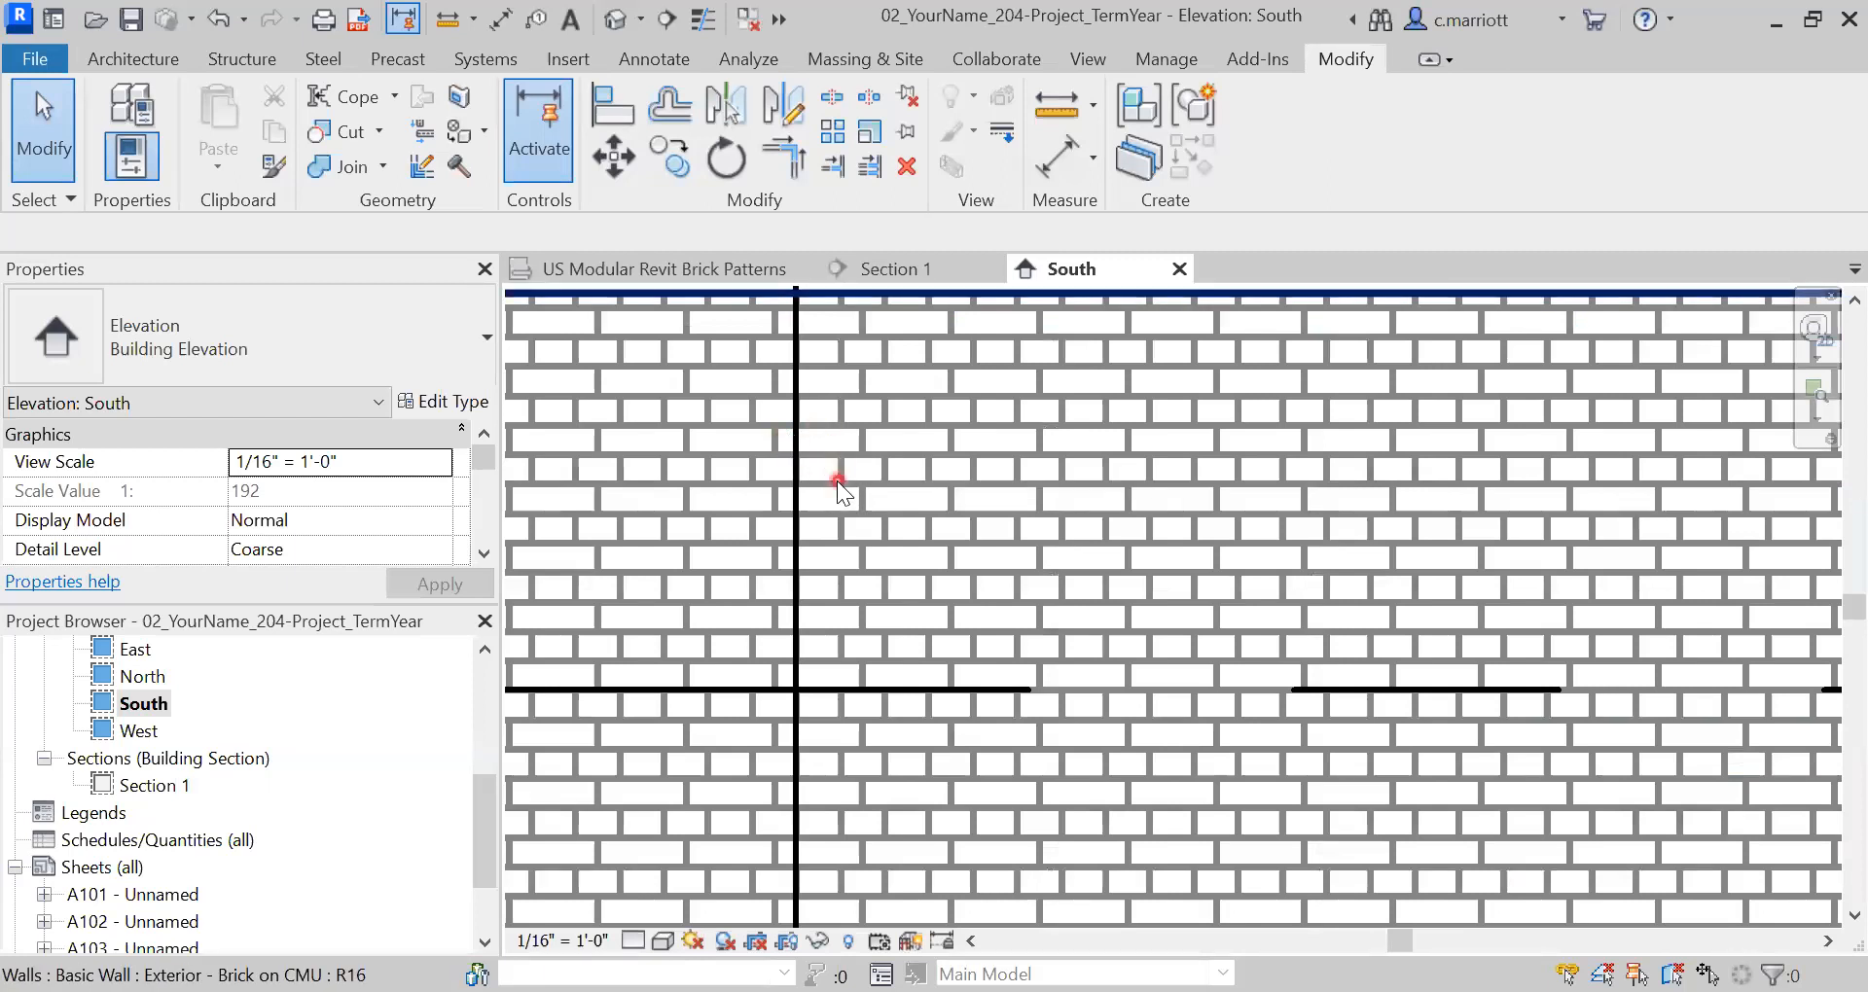
scroll(846, 462, down, 2)
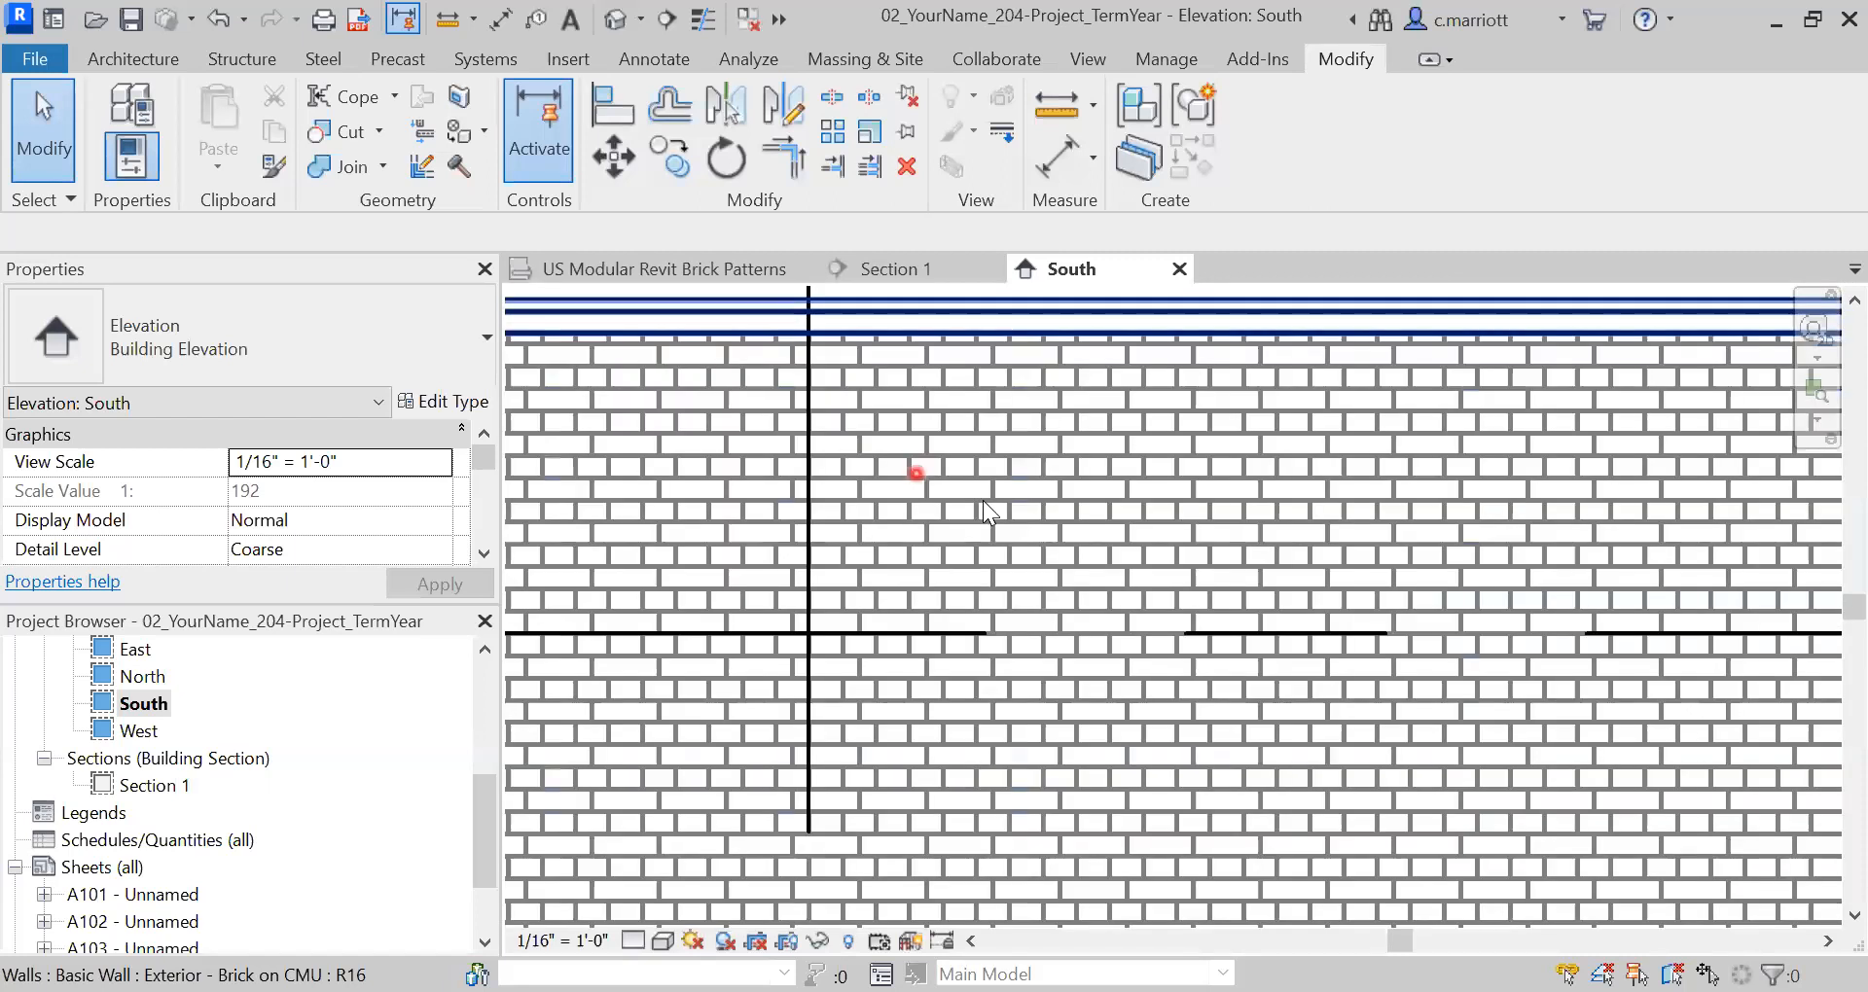
scroll(1061, 528, down, 3)
scroll(1160, 635, down, 1)
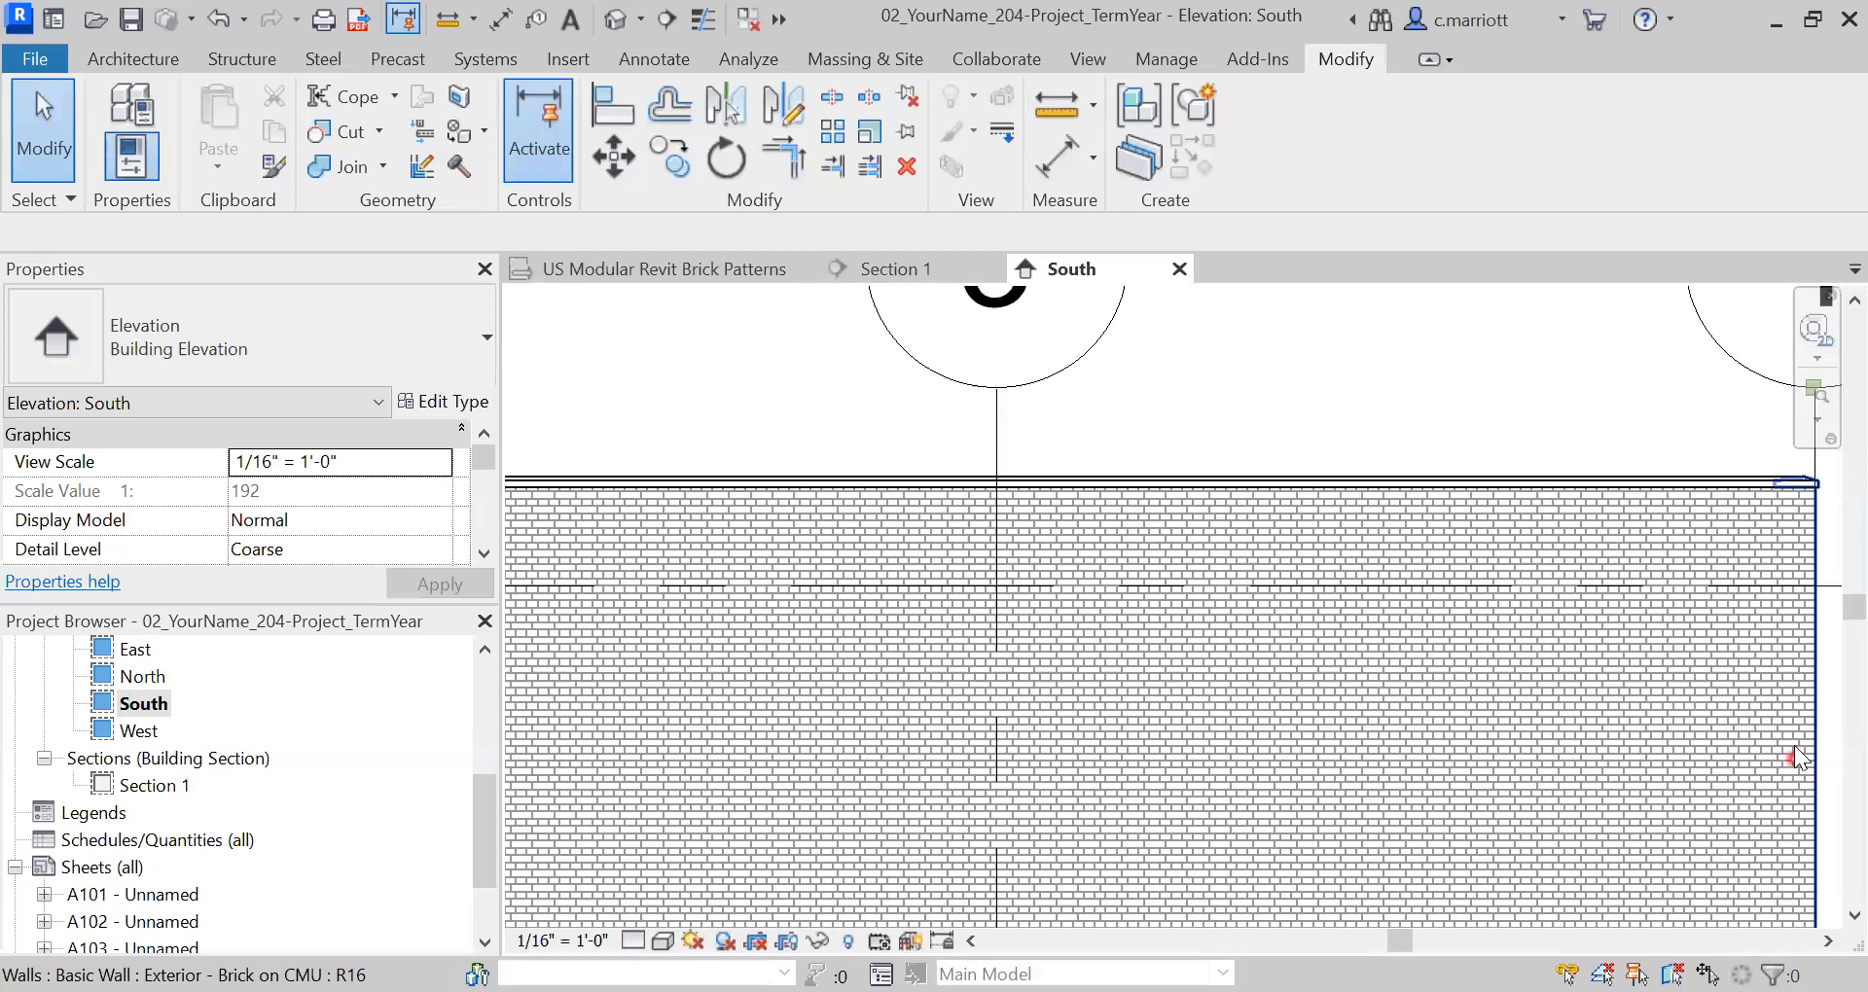
scroll(1771, 727, down, 1)
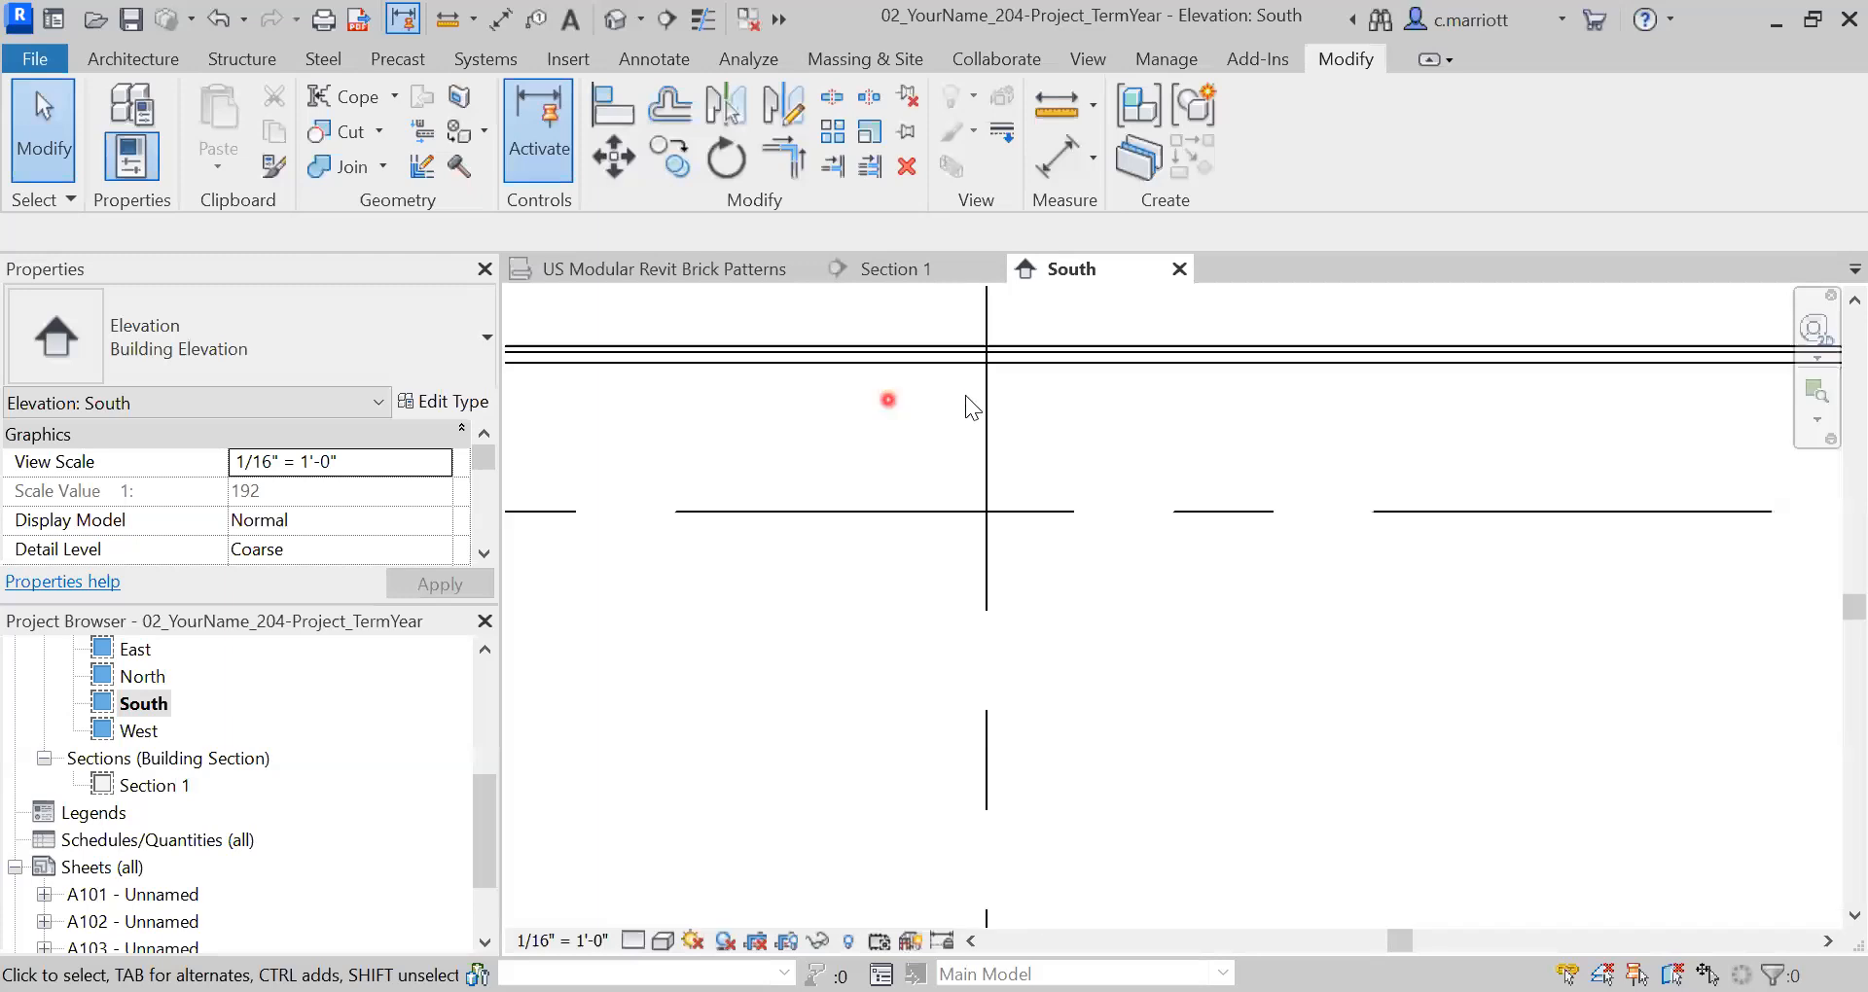
scroll(1039, 448, up, 1)
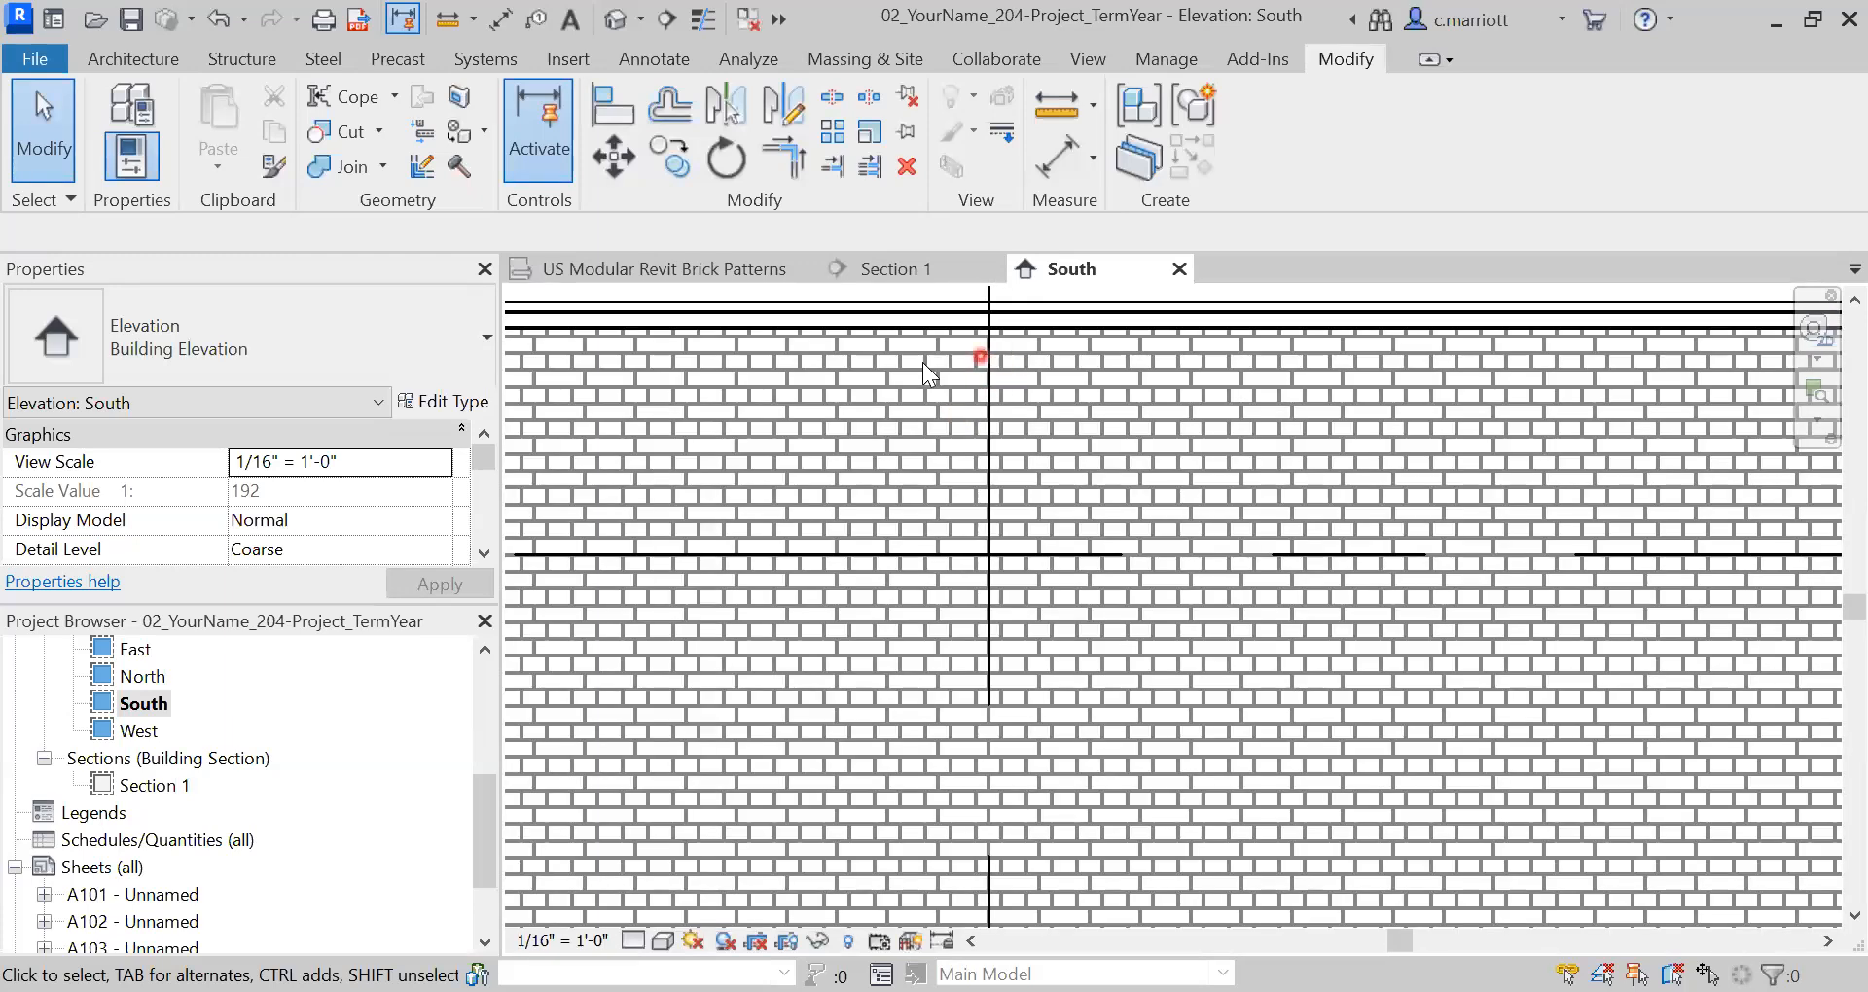
scroll(987, 364, up, 1)
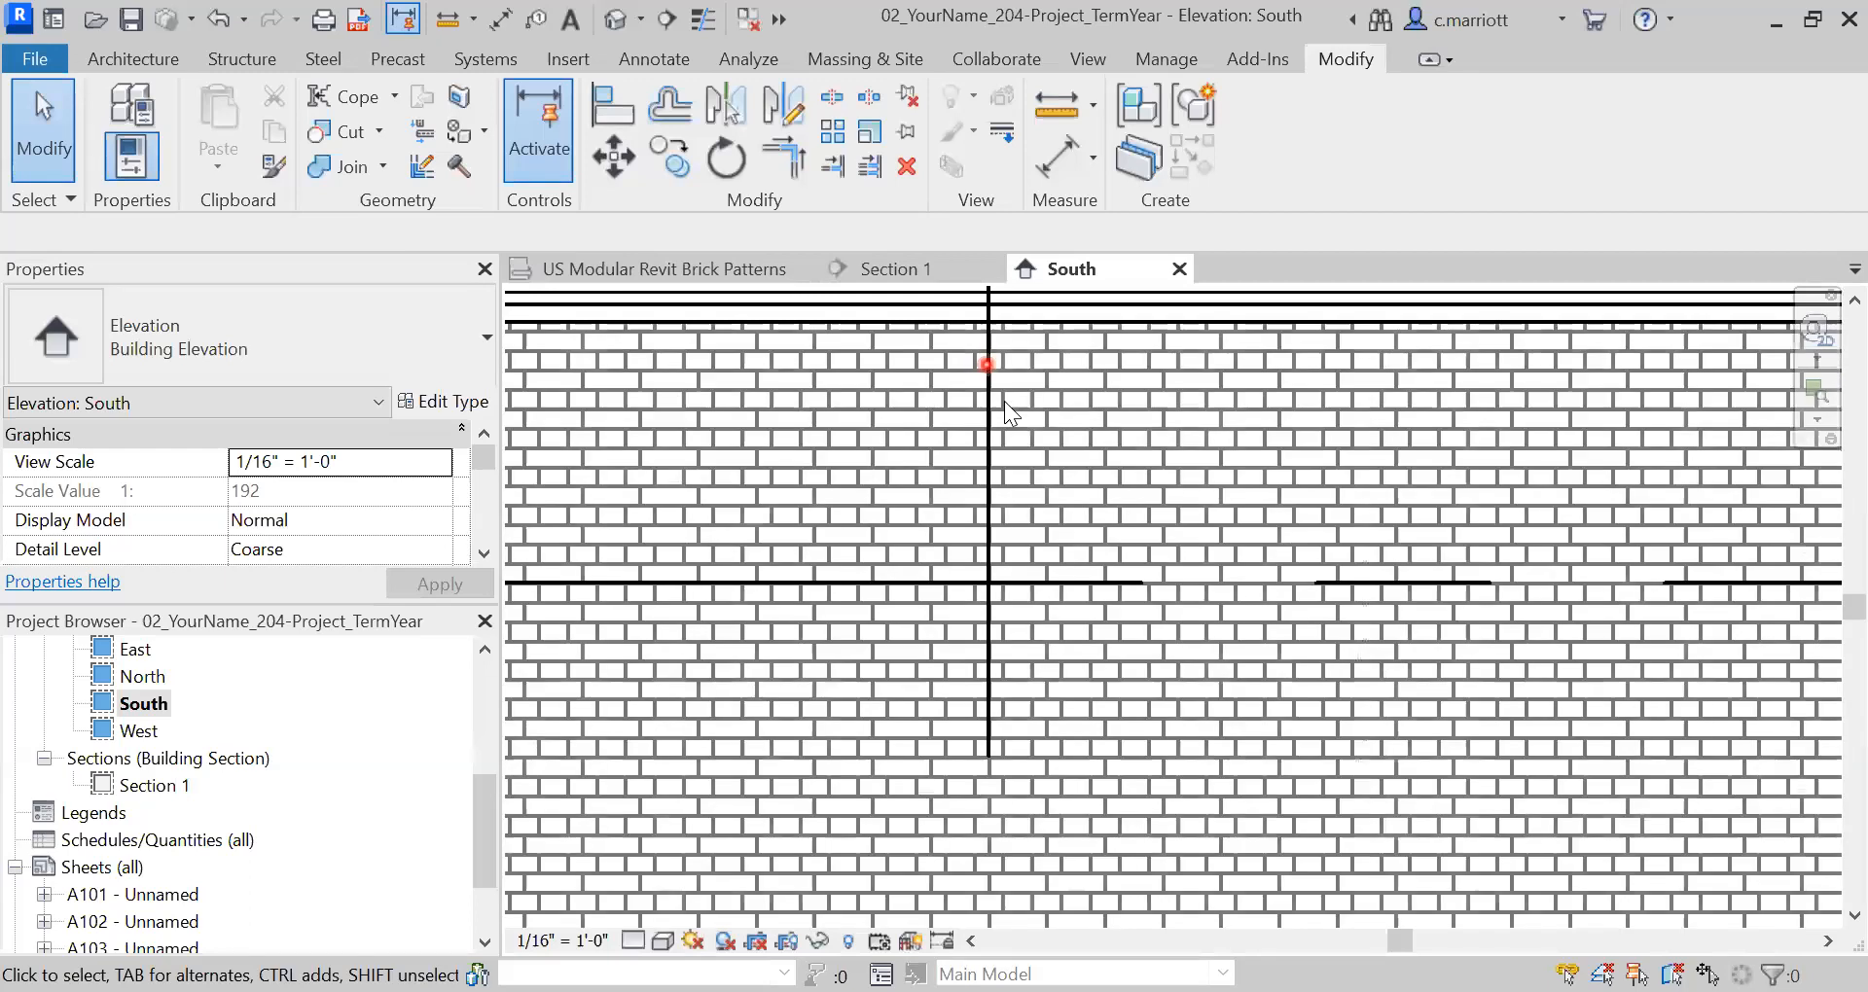
scroll(986, 418, down, 2)
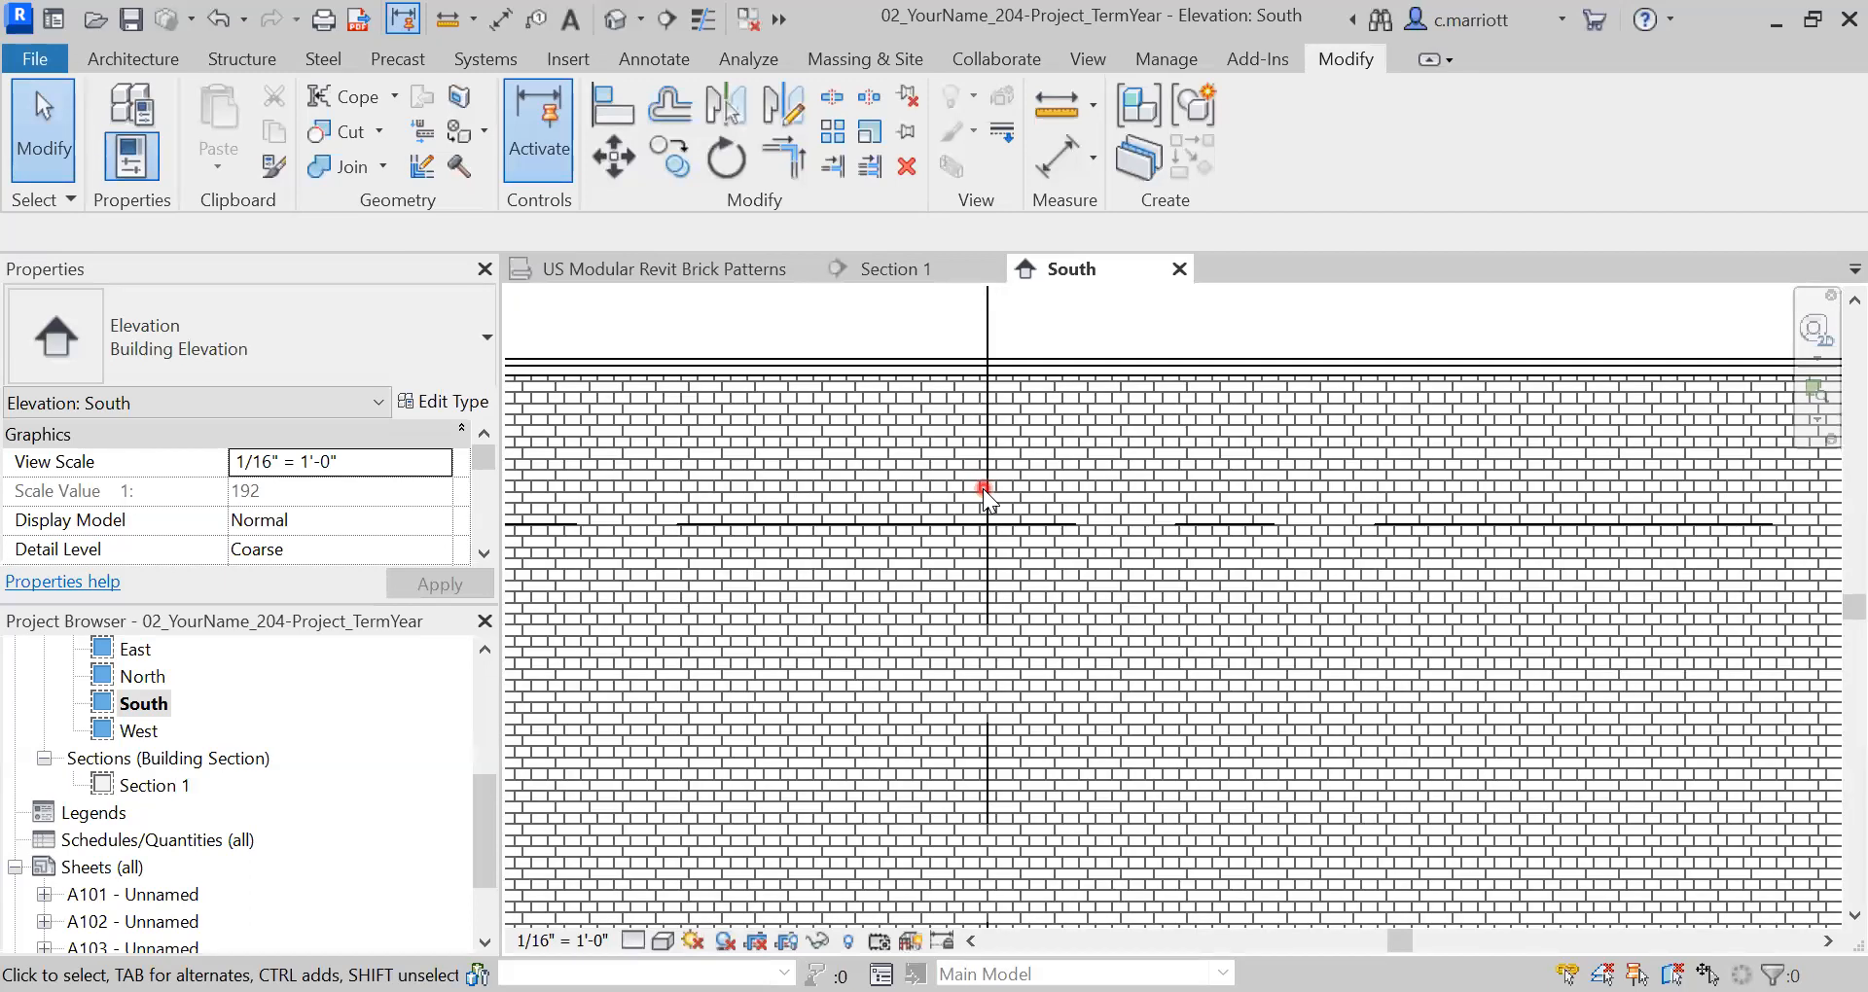
scroll(982, 459, down, 3)
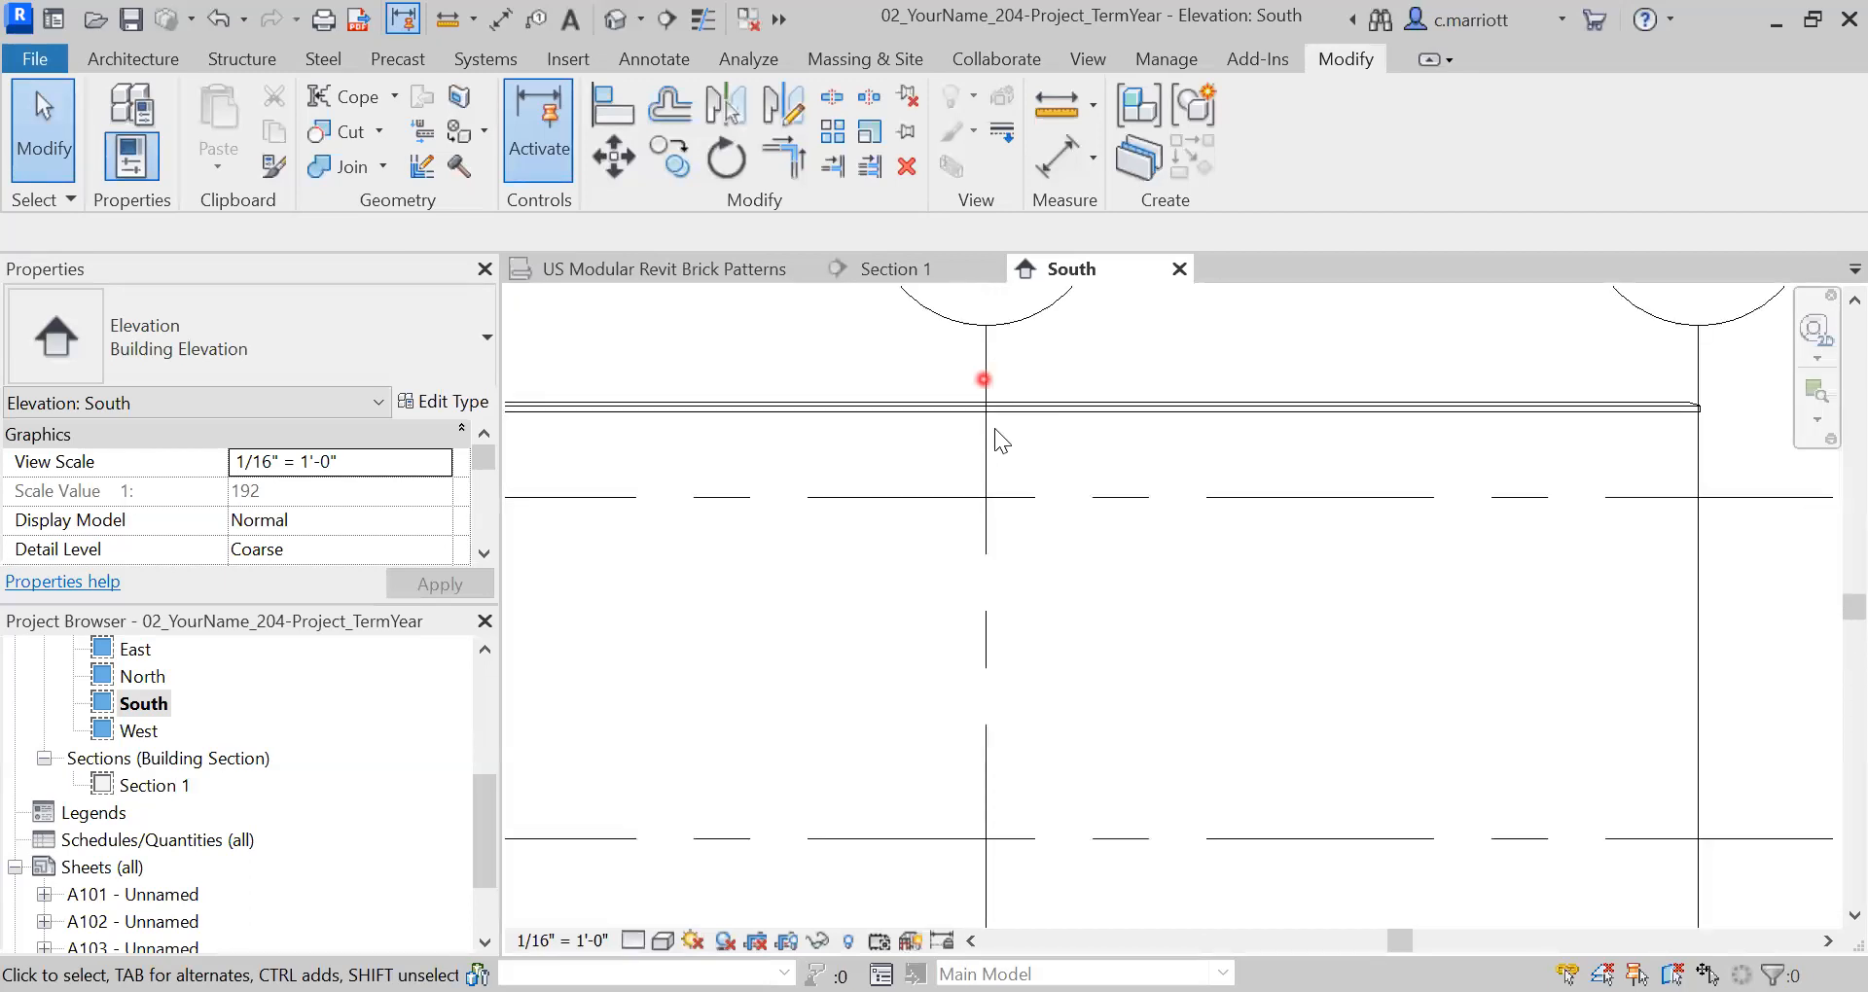
scroll(998, 506, down, 2)
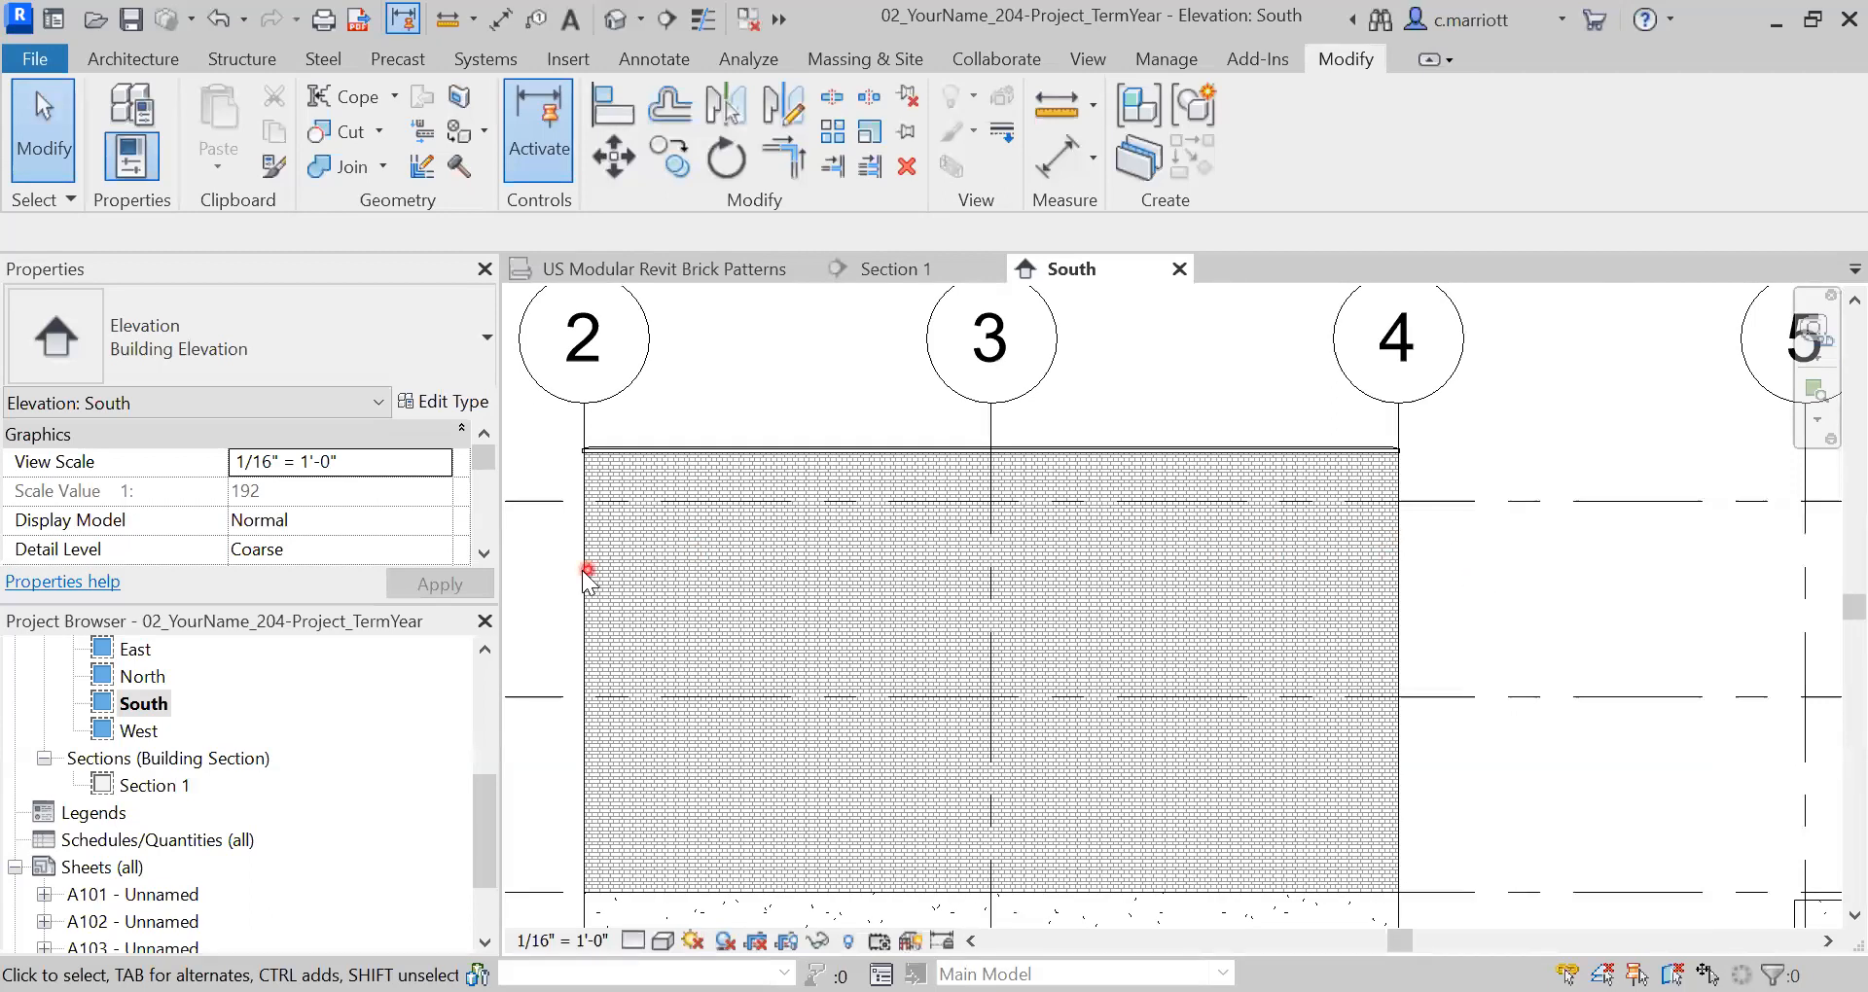